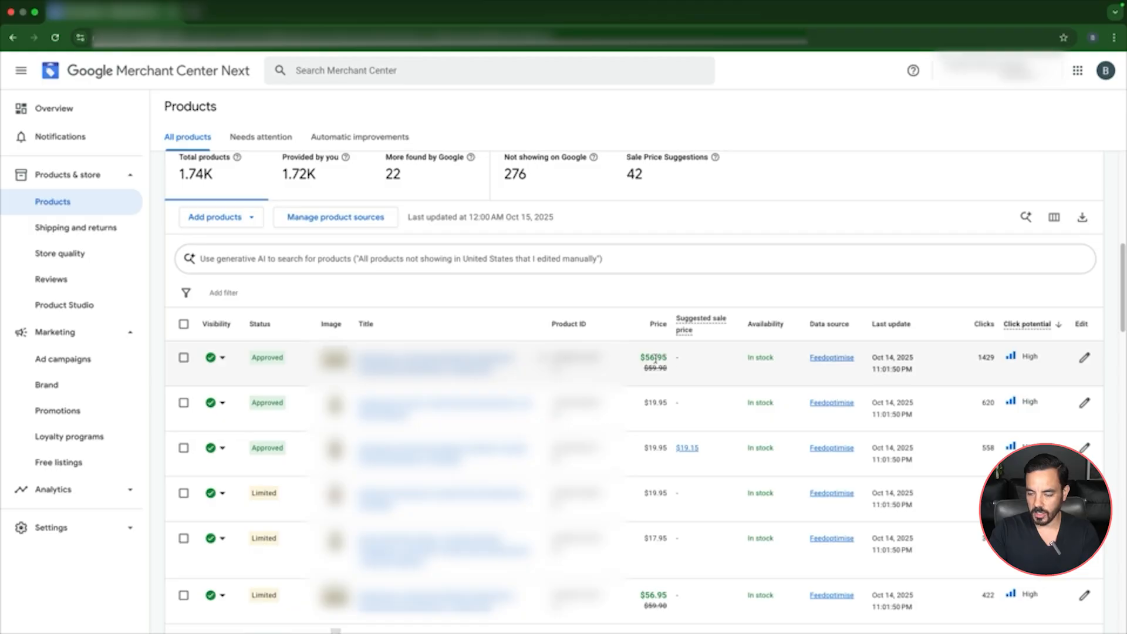
Step: Open the first listed product for editing and check its price and sale price fields
mouse_move(648, 371)
mouse_down()
mouse_move(665, 371)
mouse_move(649, 358)
mouse_move(667, 359)
mouse_up()
click(665, 378)
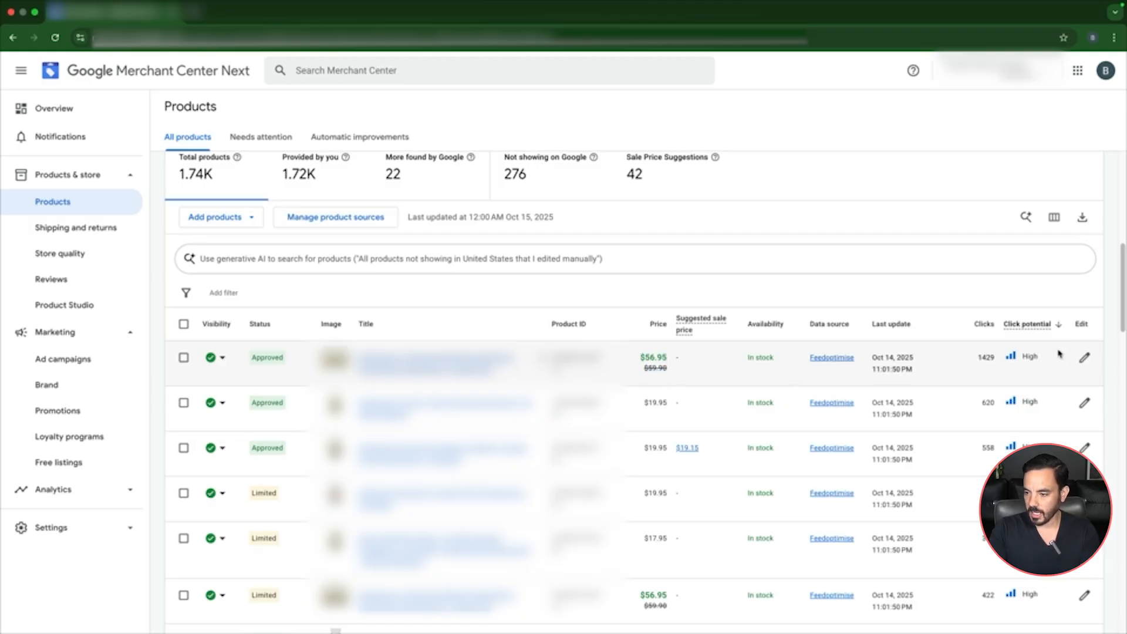
click(1084, 356)
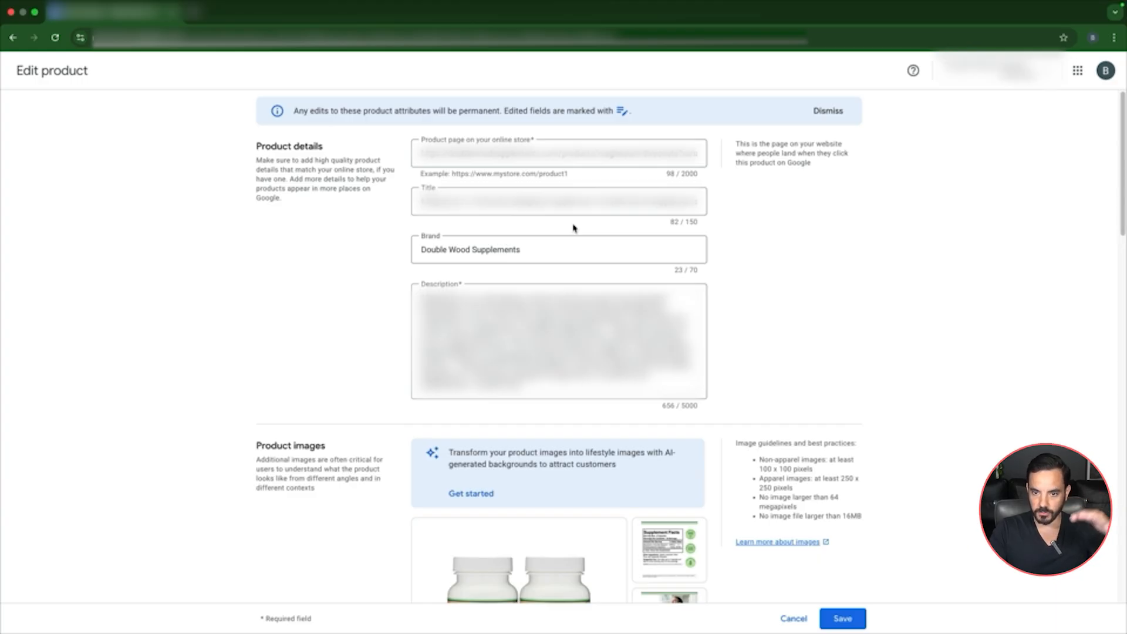
scroll(573, 227, down, 3)
scroll(559, 347, down, 8)
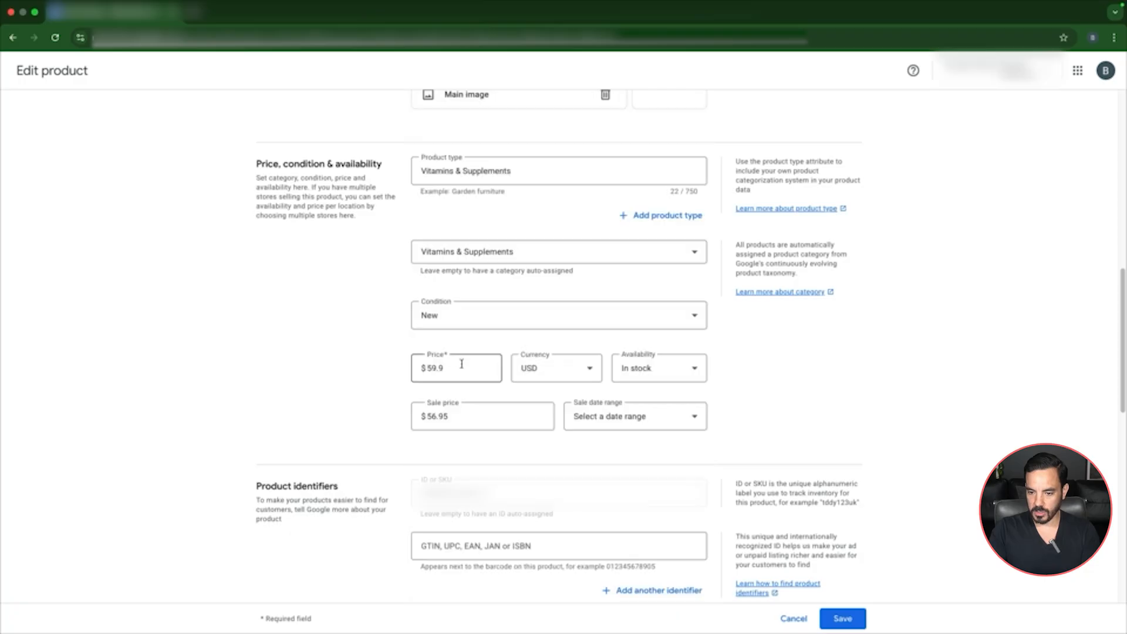
drag(462, 368, 362, 369)
click(360, 345)
scroll(383, 369, down, 1)
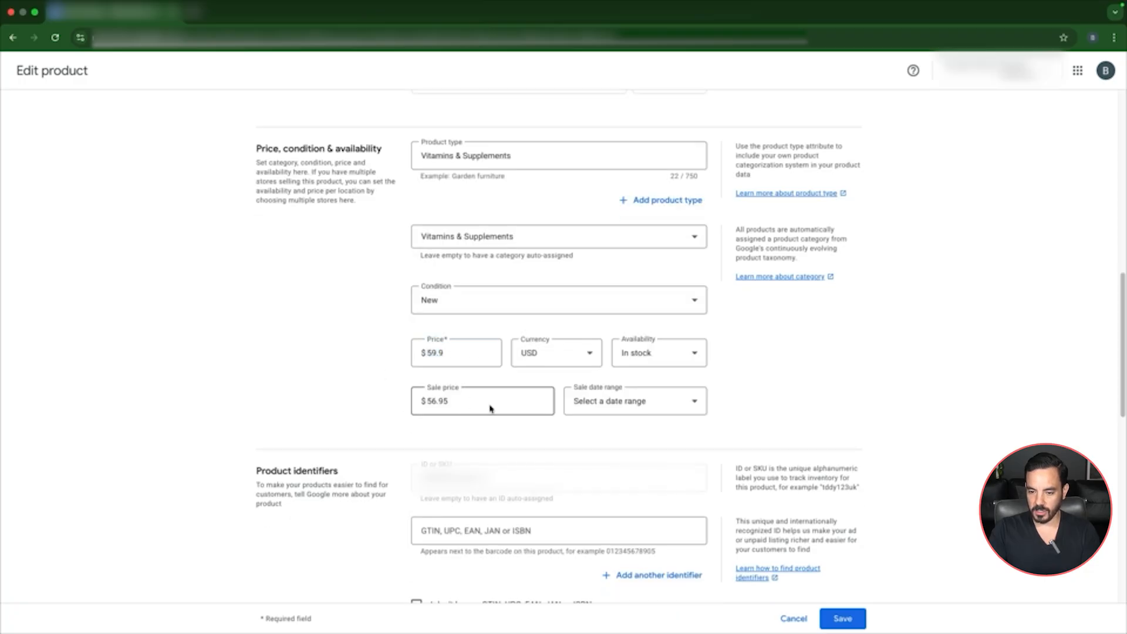
drag(491, 401, 315, 401)
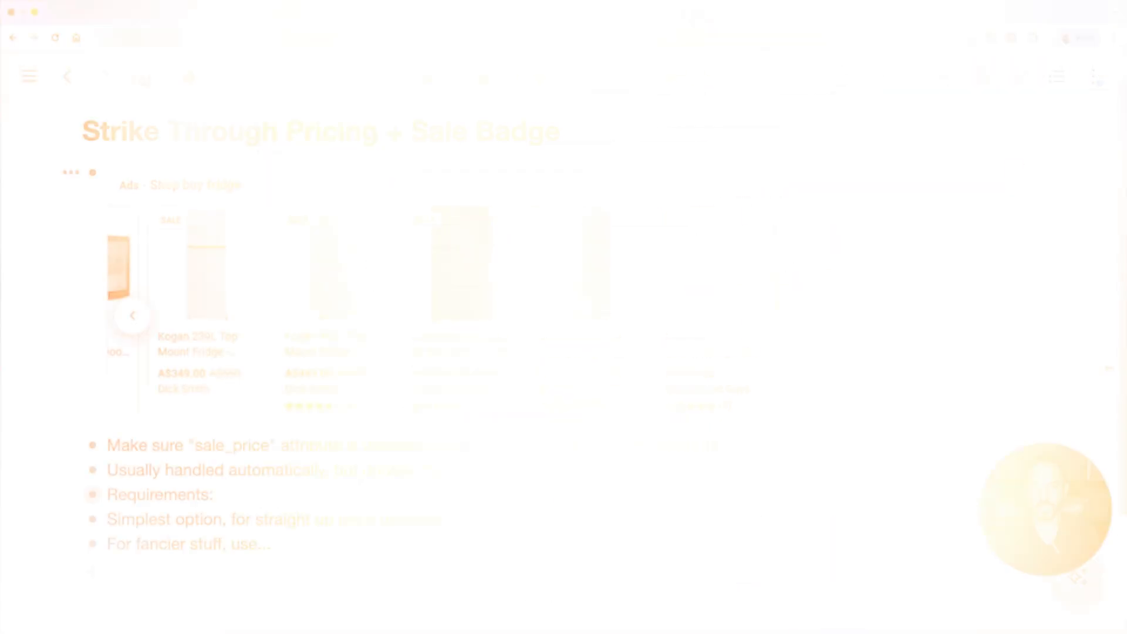
Step: Switch to the WorkFlowy notes on strike-through pricing and expand the Requirements bullet
scroll(93, 479, down, 1)
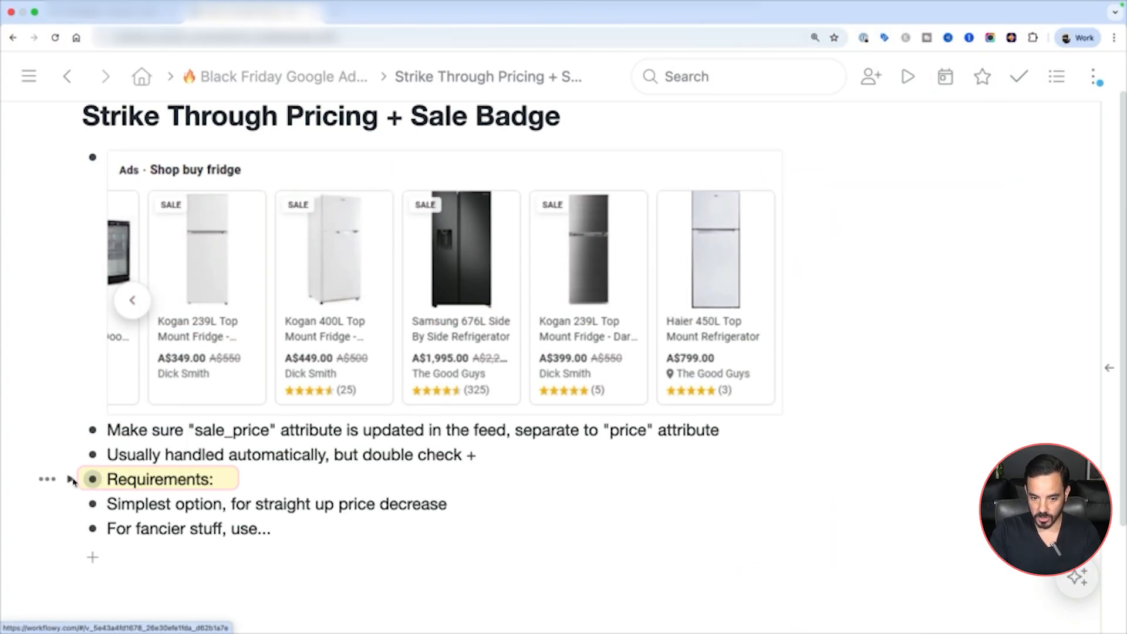
click(70, 480)
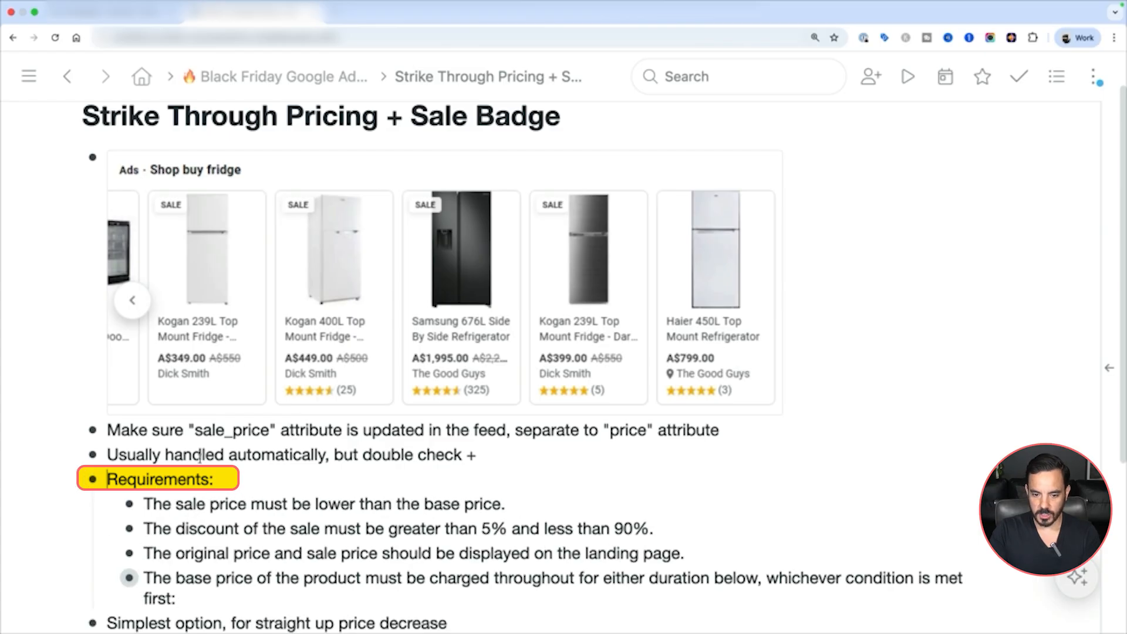
scroll(278, 460, down, 1)
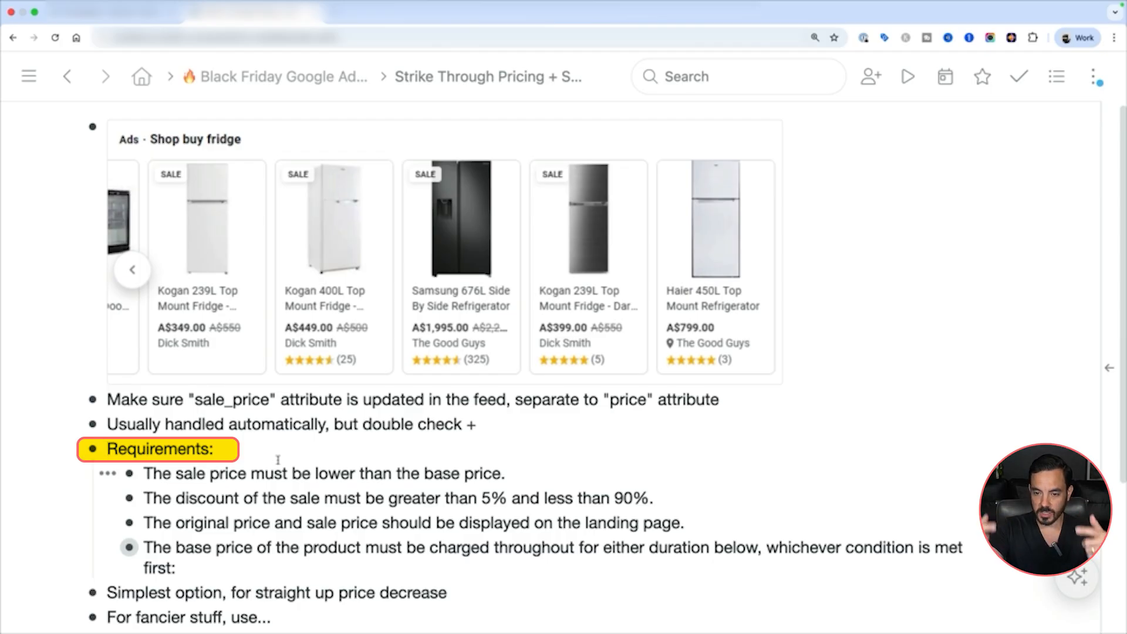
scroll(277, 459, down, 1)
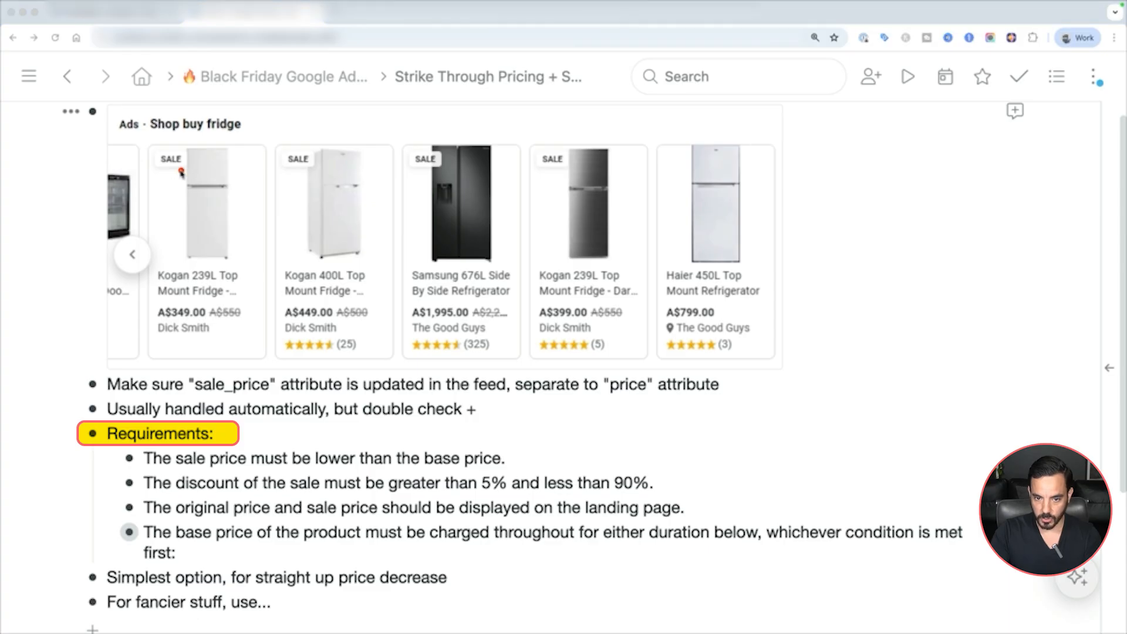
Step: Mark the SALE badge and the sale price on the first fridge ad in the example image
drag(160, 166, 187, 167)
drag(157, 320, 215, 320)
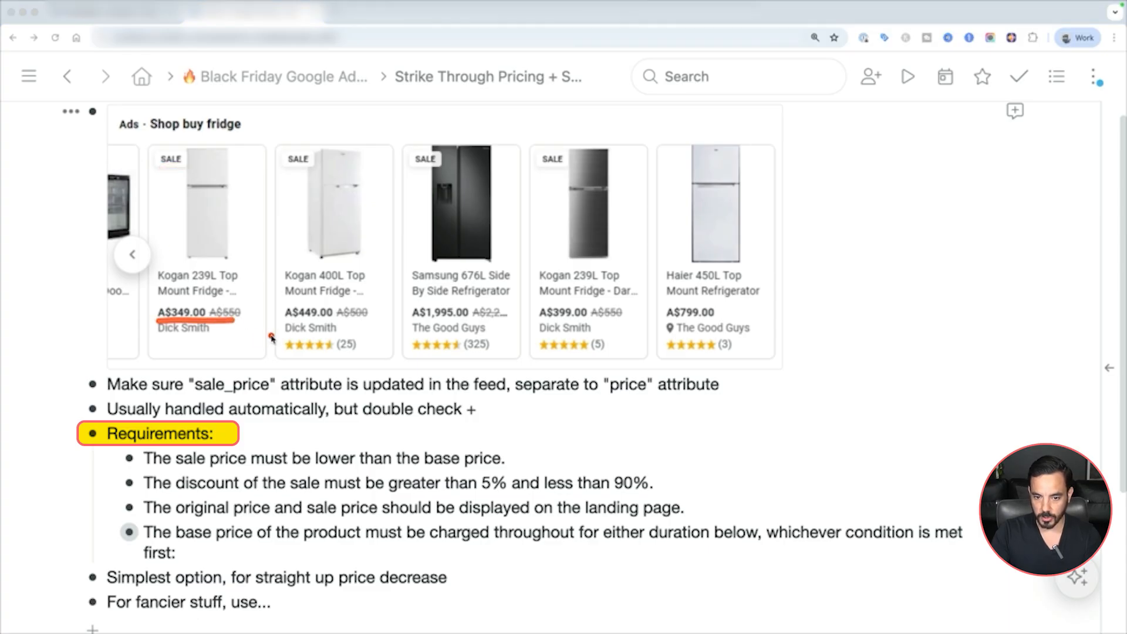
scroll(287, 342, down, 3)
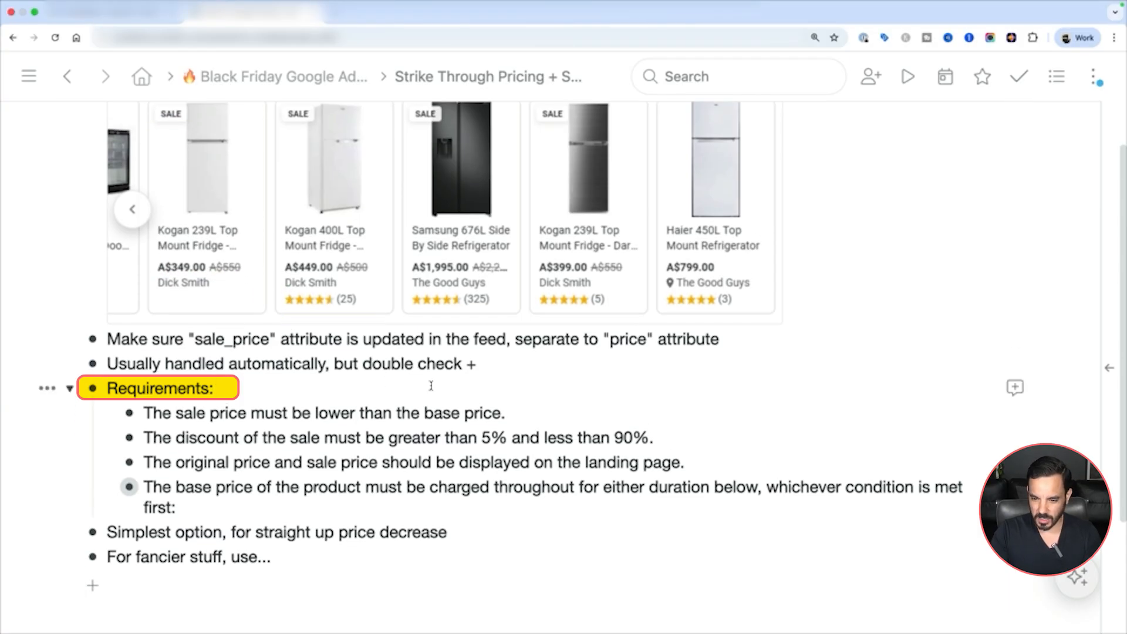
Step: Examine the requirements on the sale price level, the allowed discount range and the landing page price display
drag(545, 413, 185, 413)
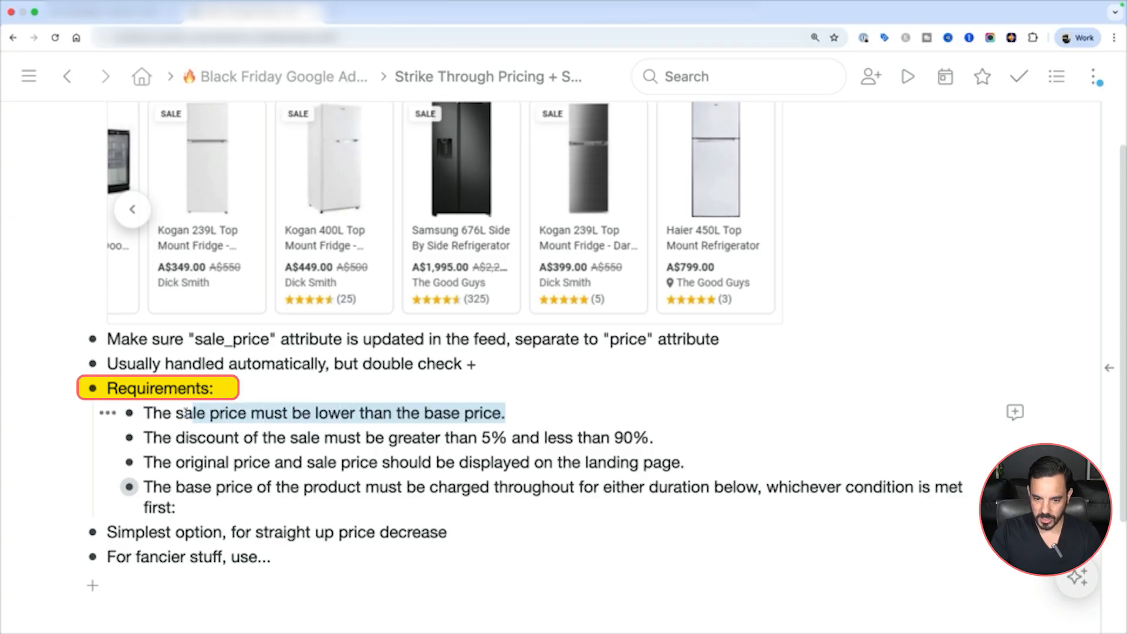
click(185, 412)
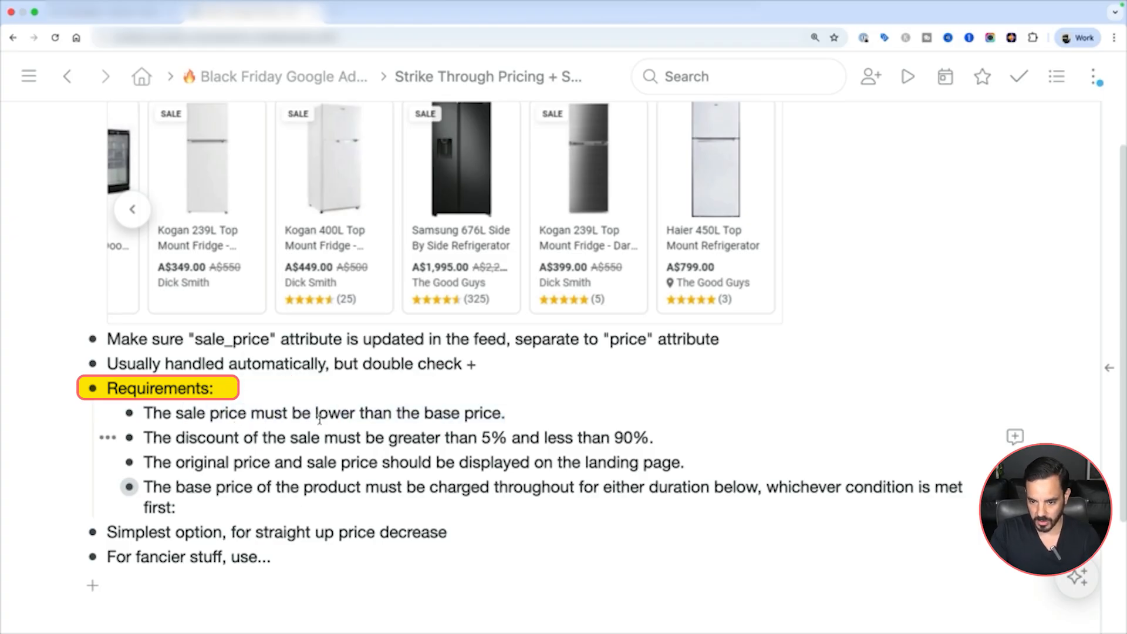
scroll(317, 428, down, 1)
double_click(296, 422)
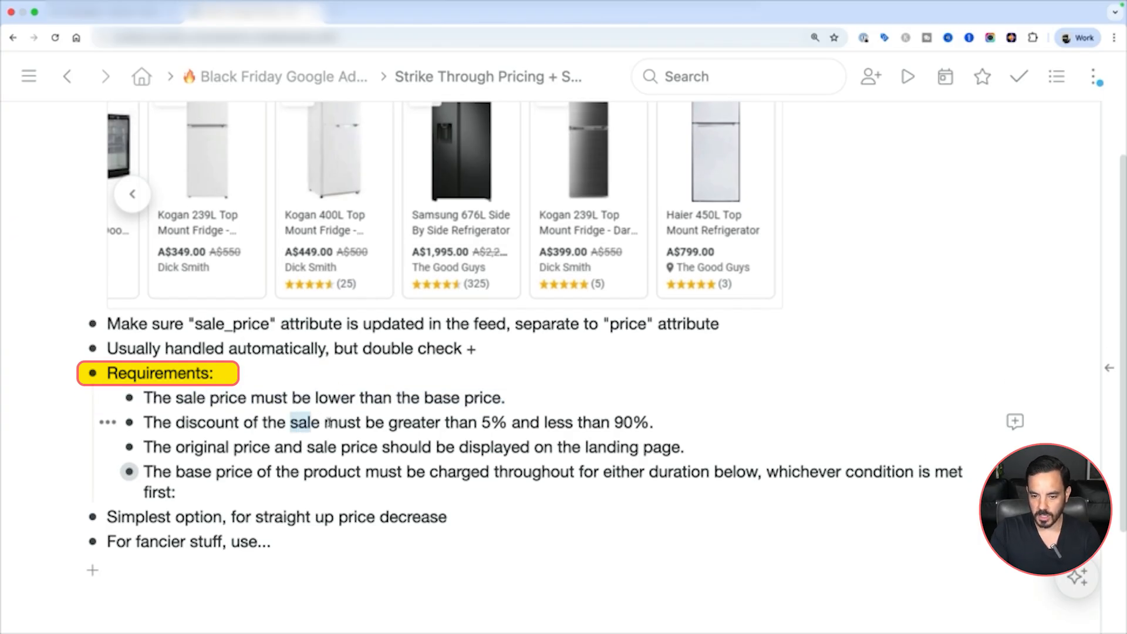
click(672, 415)
scroll(679, 415, down, 1)
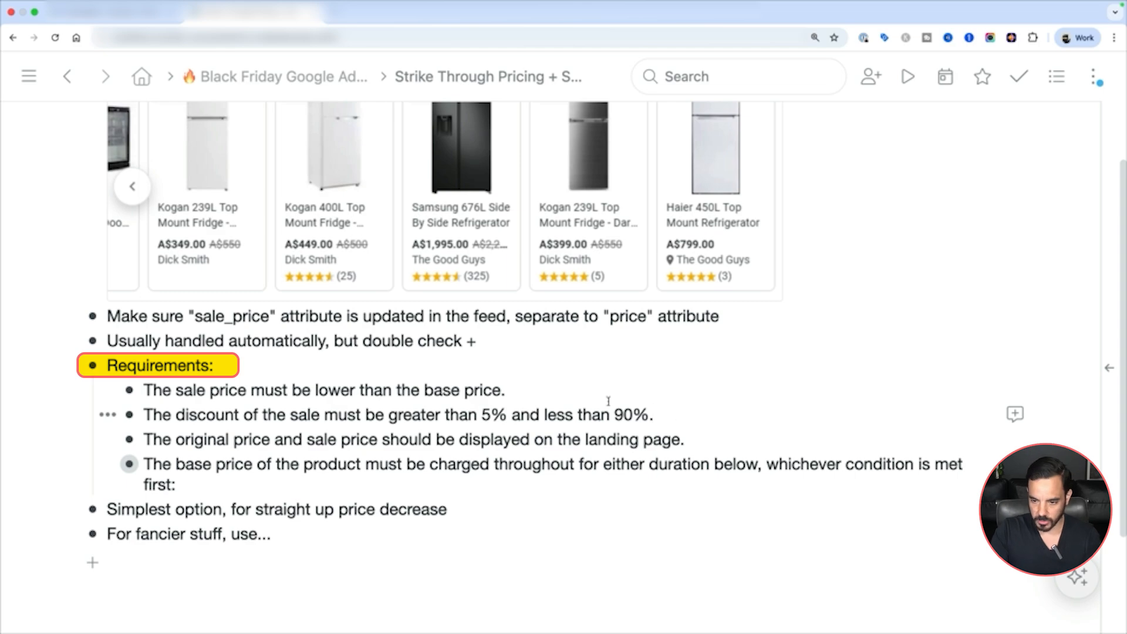
drag(162, 441, 688, 434)
click(688, 434)
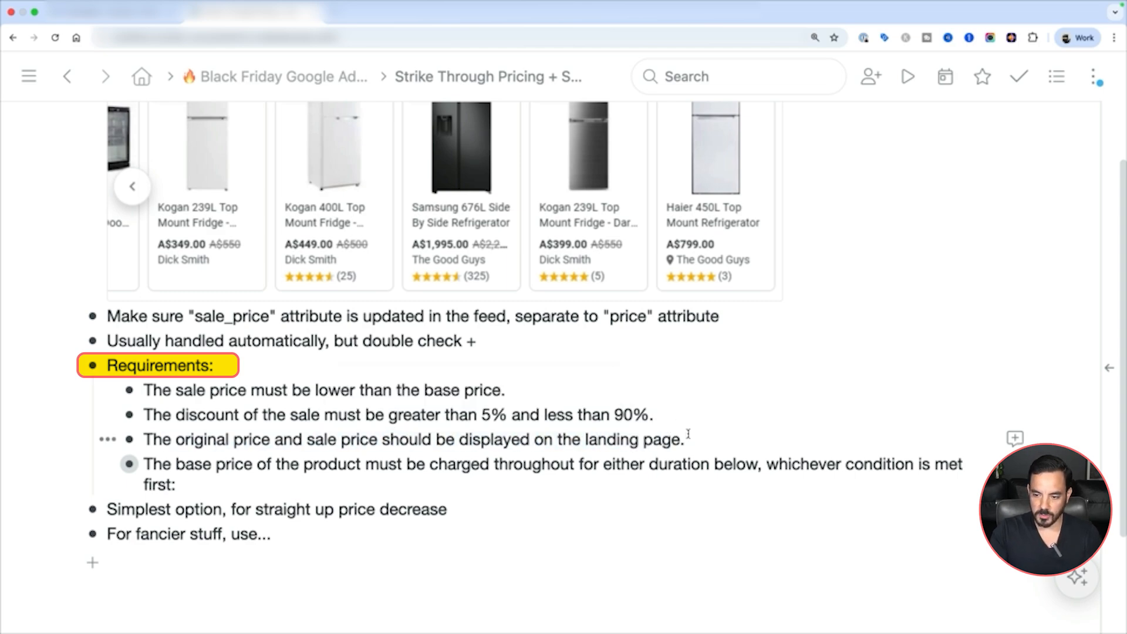
Step: Expand the base price duration requirement and highlight the words "base price of" in it
scroll(689, 433, down, 1)
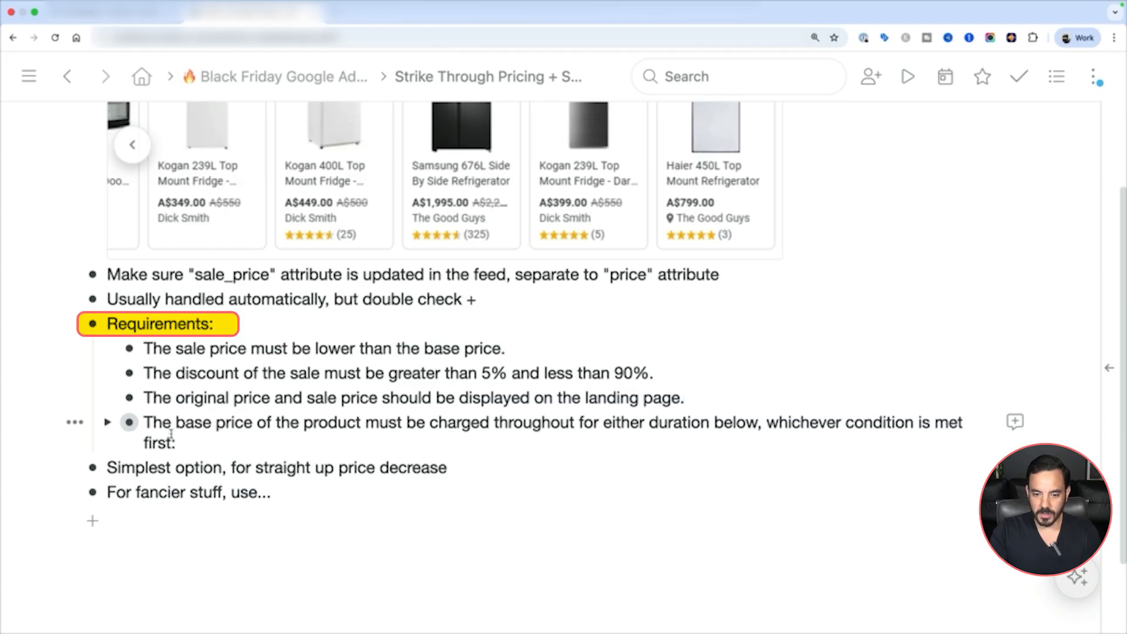
click(107, 424)
scroll(176, 423, down, 1)
drag(241, 422, 277, 407)
click(176, 407)
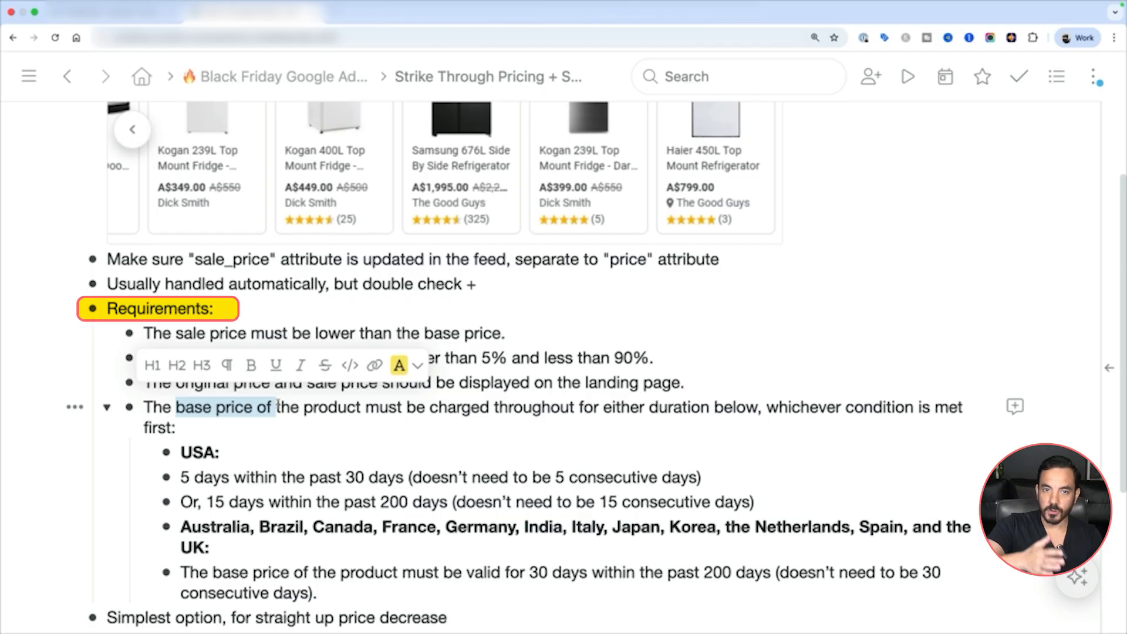
Step: Return to the example ads and underline the pricing of the second fridge
scroll(277, 407, up, 3)
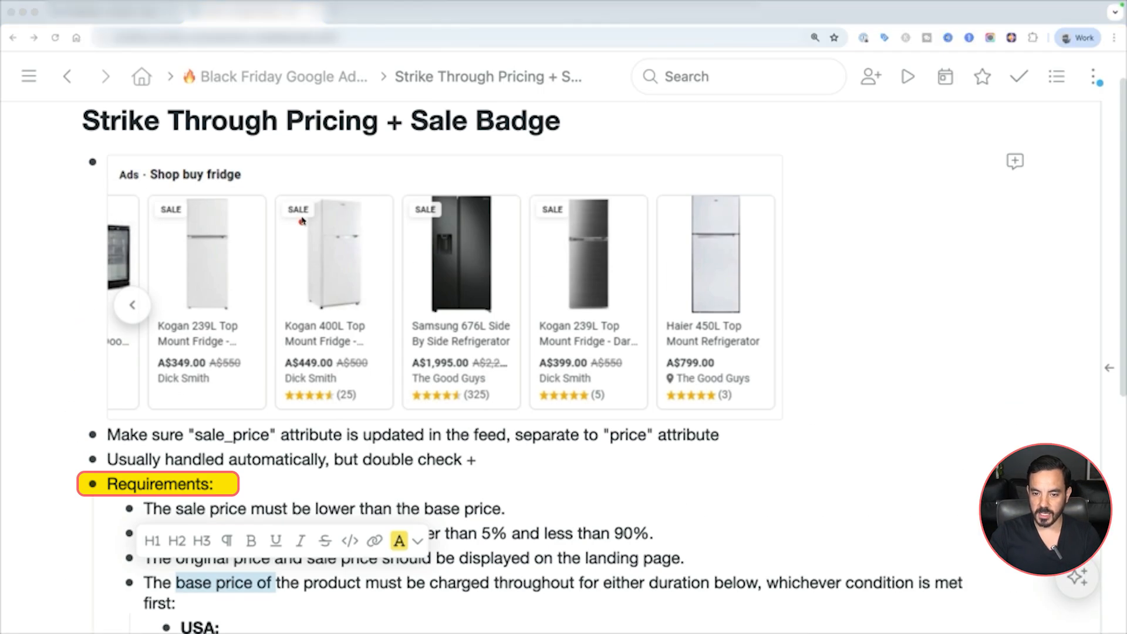
drag(301, 378, 384, 380)
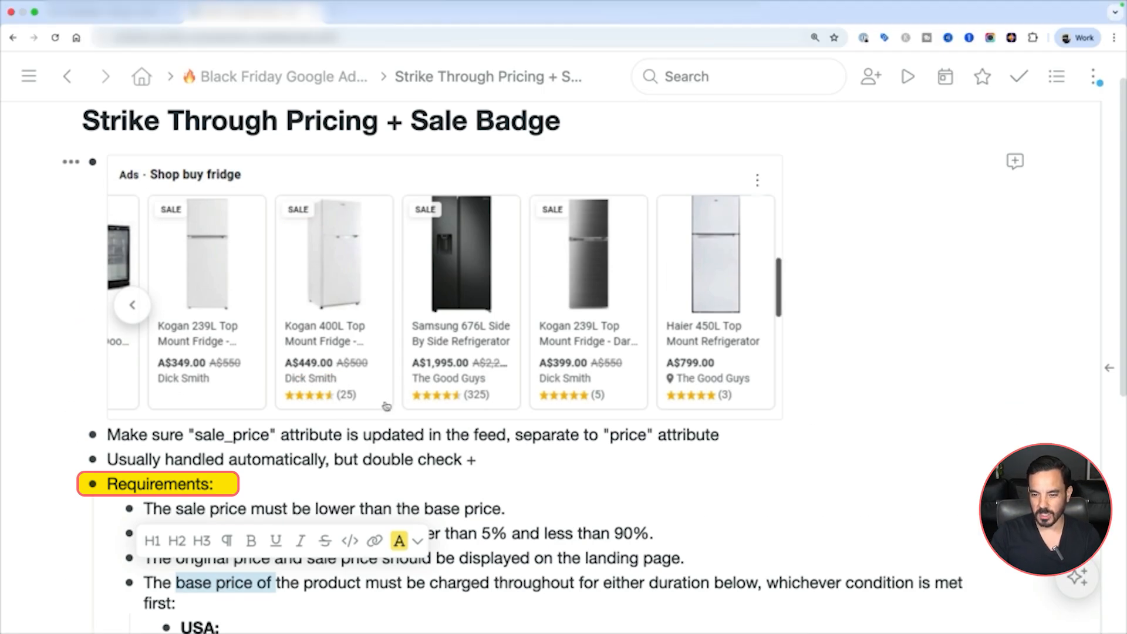
scroll(385, 409, down, 2)
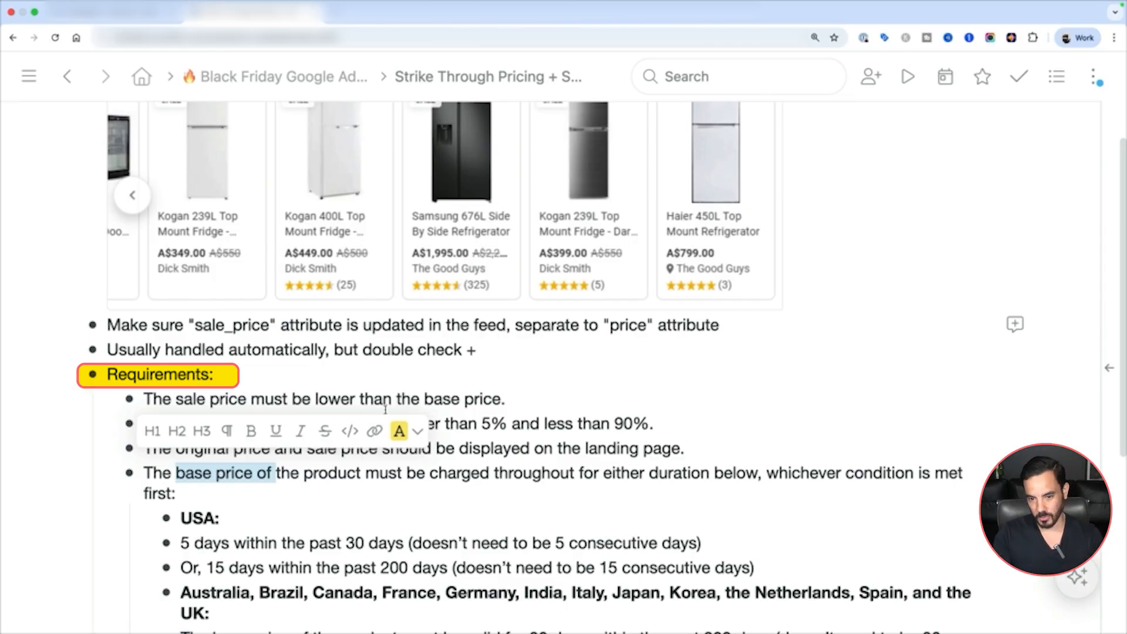
Step: Examine the two base price duration conditions for the USA, highlighting each one's day count
scroll(430, 355, down, 1)
click(430, 356)
scroll(430, 357, down, 1)
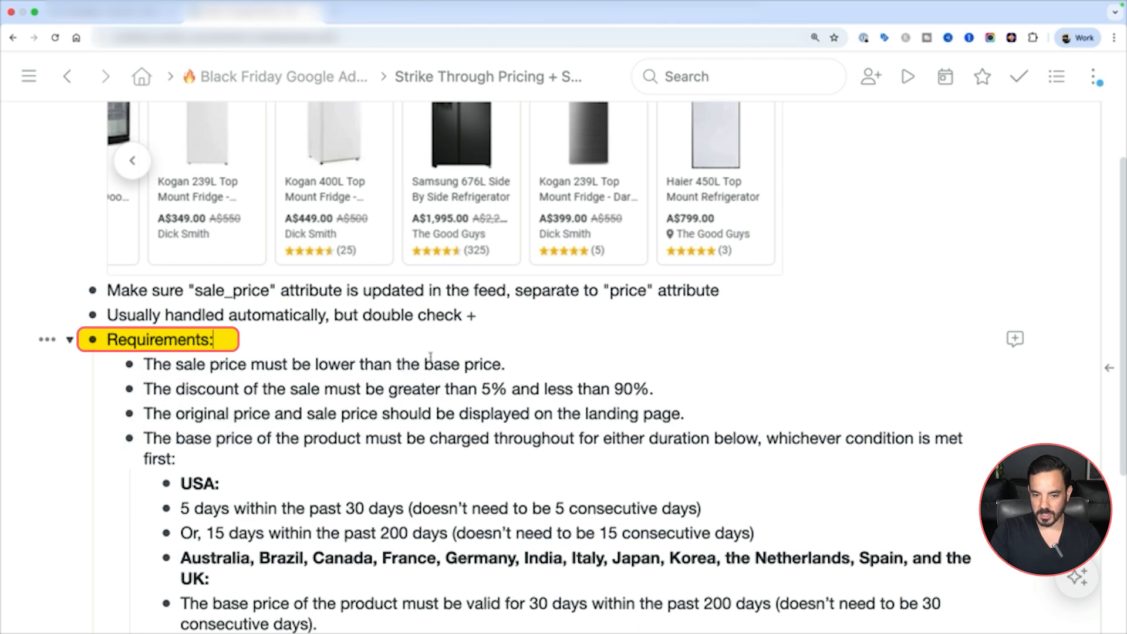
scroll(430, 356, down, 2)
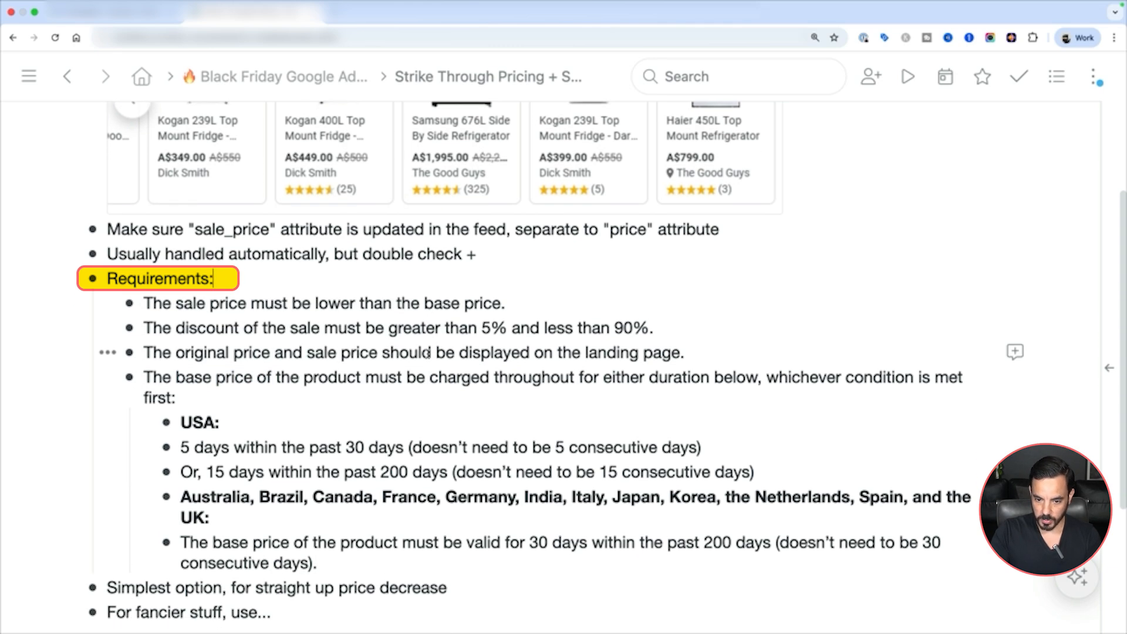
double_click(206, 415)
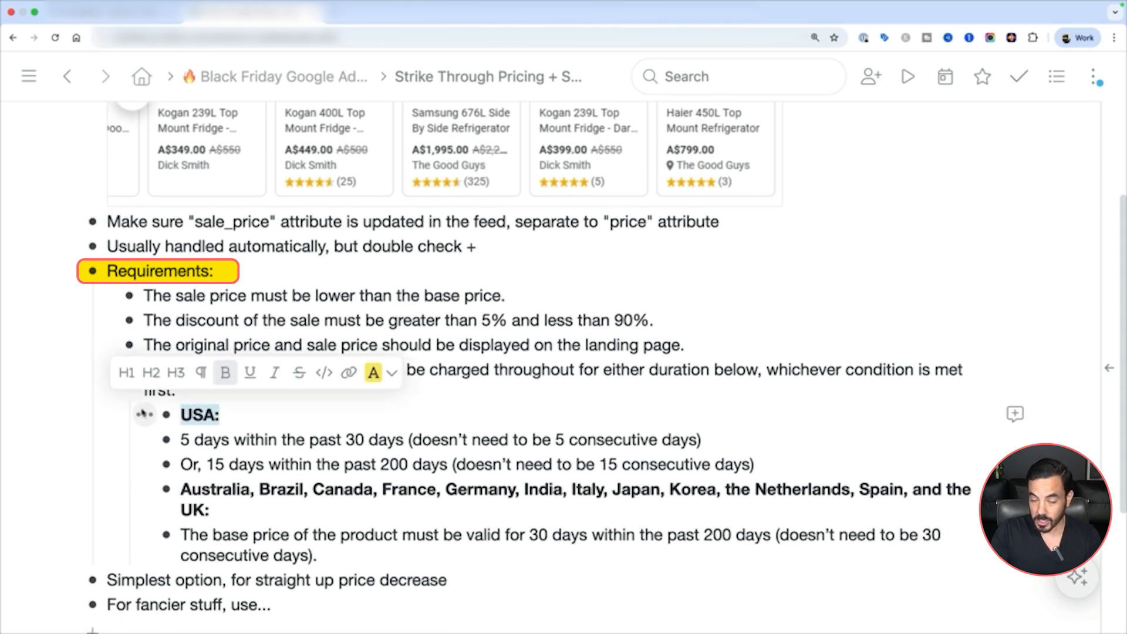
click(388, 411)
scroll(387, 411, down, 1)
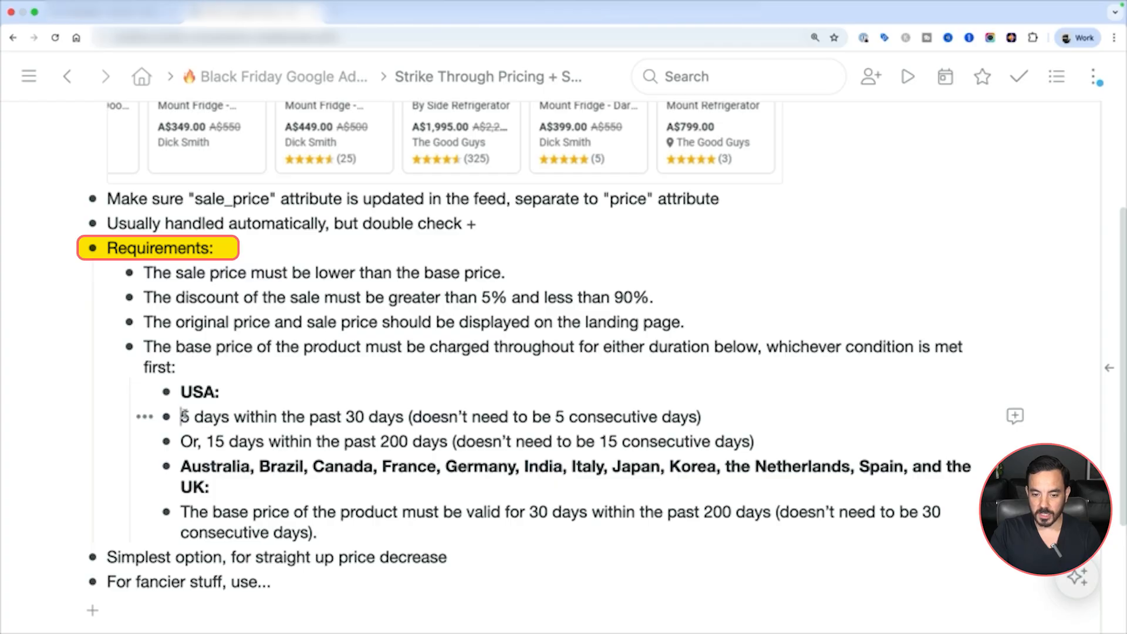
drag(197, 412, 412, 412)
click(412, 413)
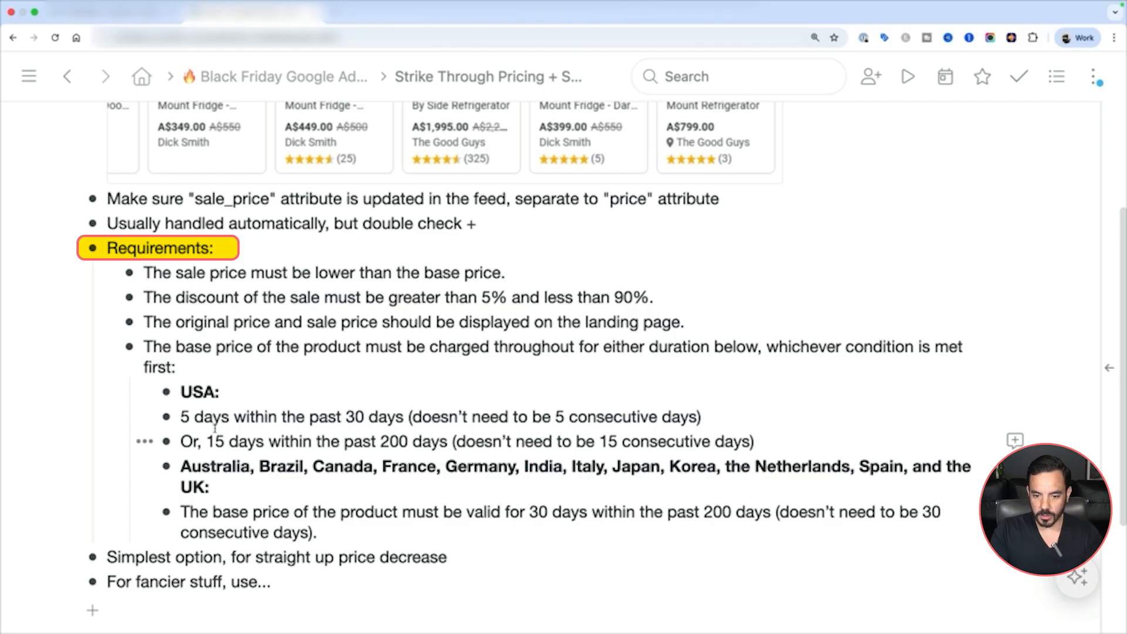
drag(207, 442, 448, 441)
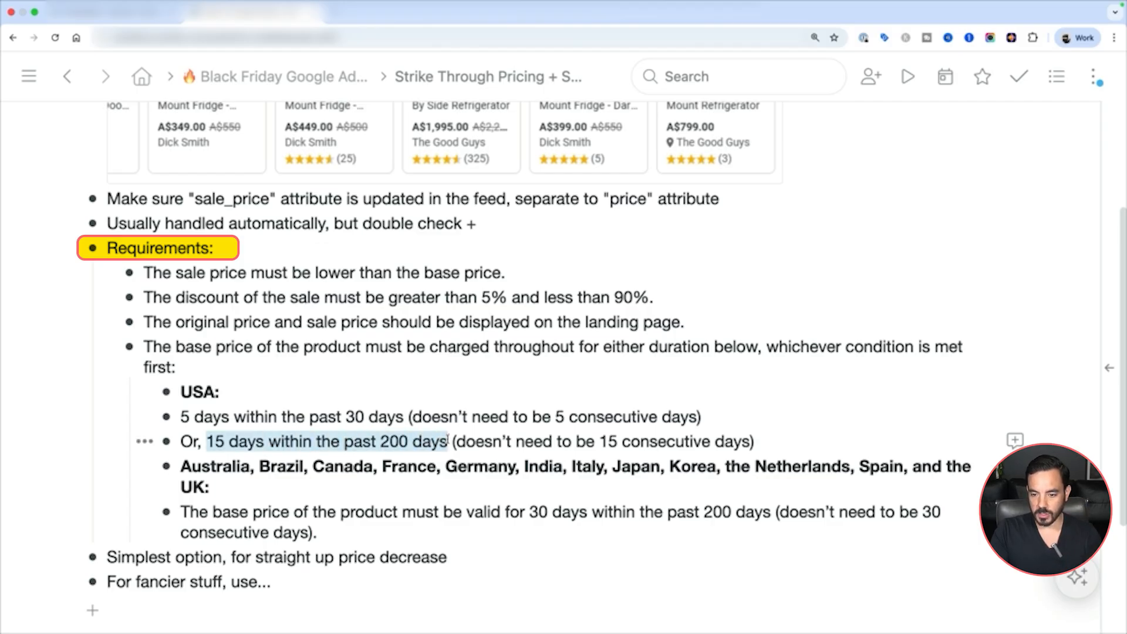
Step: Highlight the USA condition of 5 days within the past 30 days and underline the first fridge ad's sale price
triple_click(202, 398)
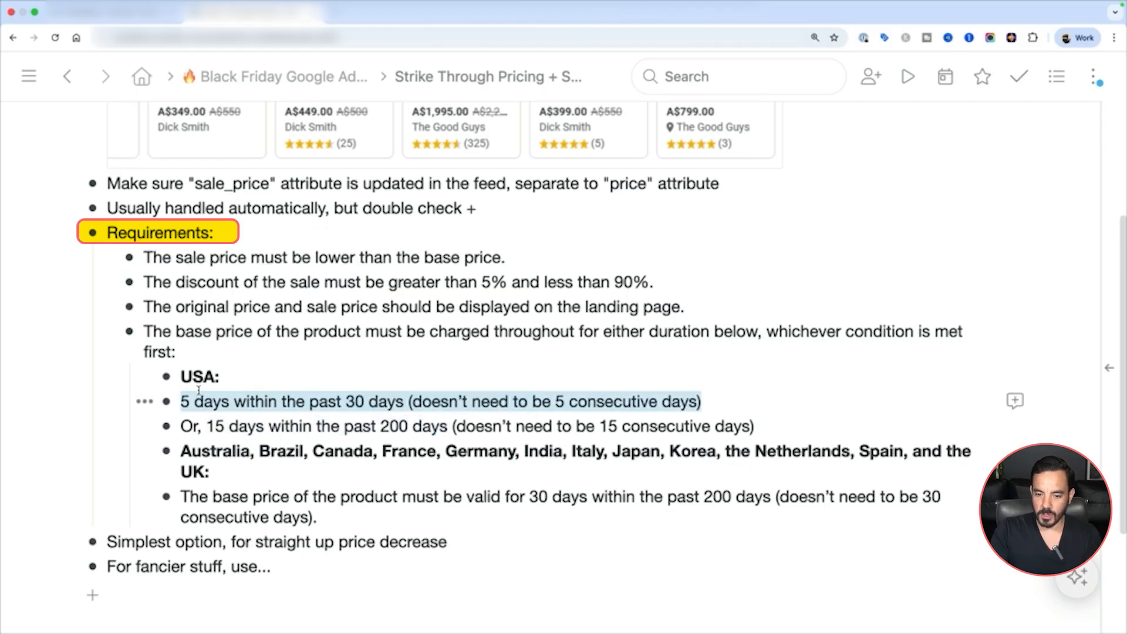
click(205, 400)
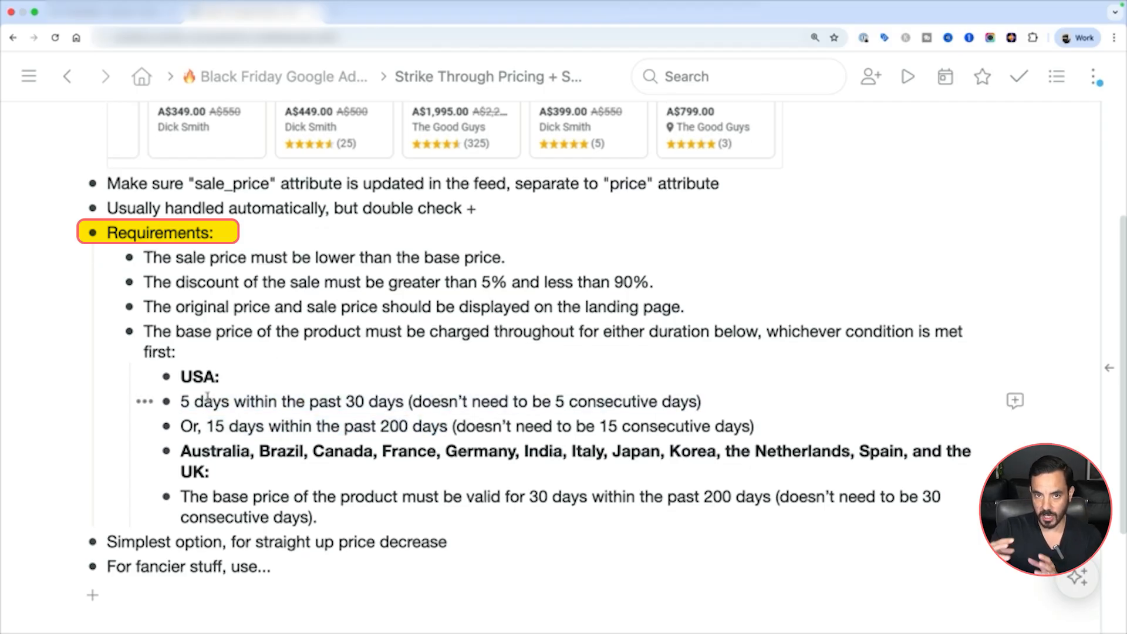
scroll(208, 388, up, 4)
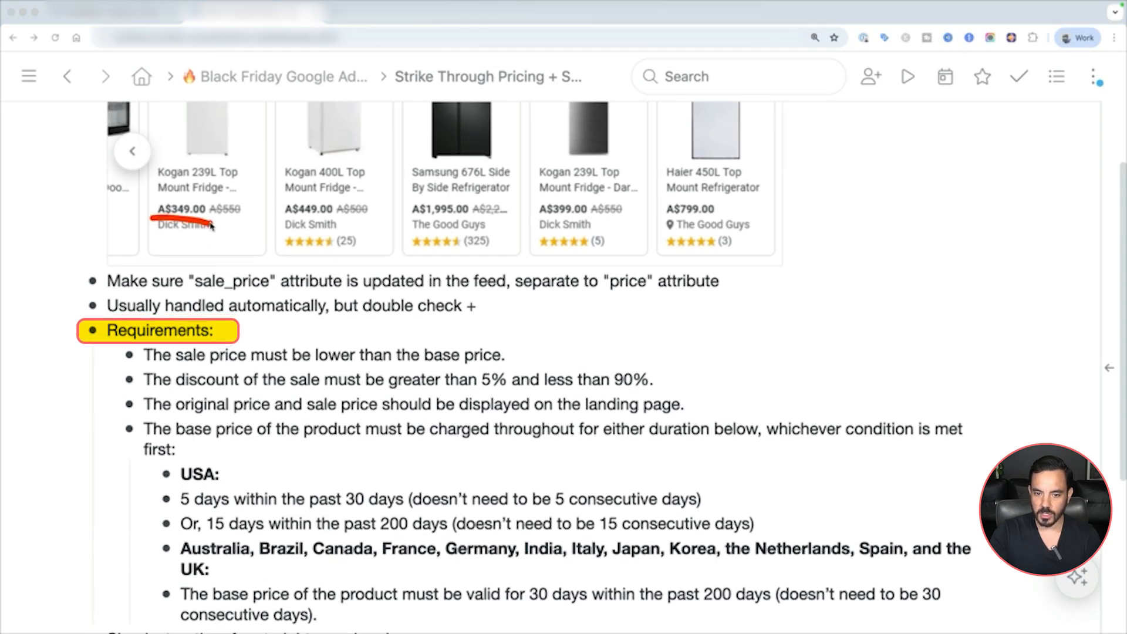
scroll(275, 292, down, 2)
scroll(276, 292, down, 4)
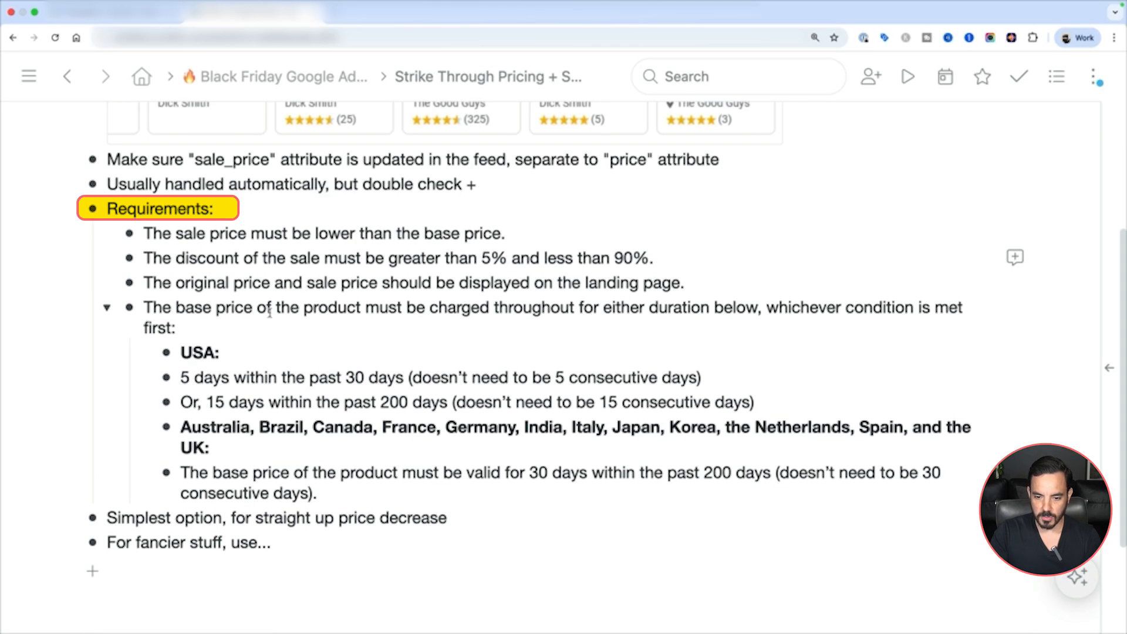
Step: Highlight the country group starting with Australia and underline its condition of a base price valid for 30 days within the past 200 days
scroll(258, 411, down, 1)
drag(244, 433, 179, 411)
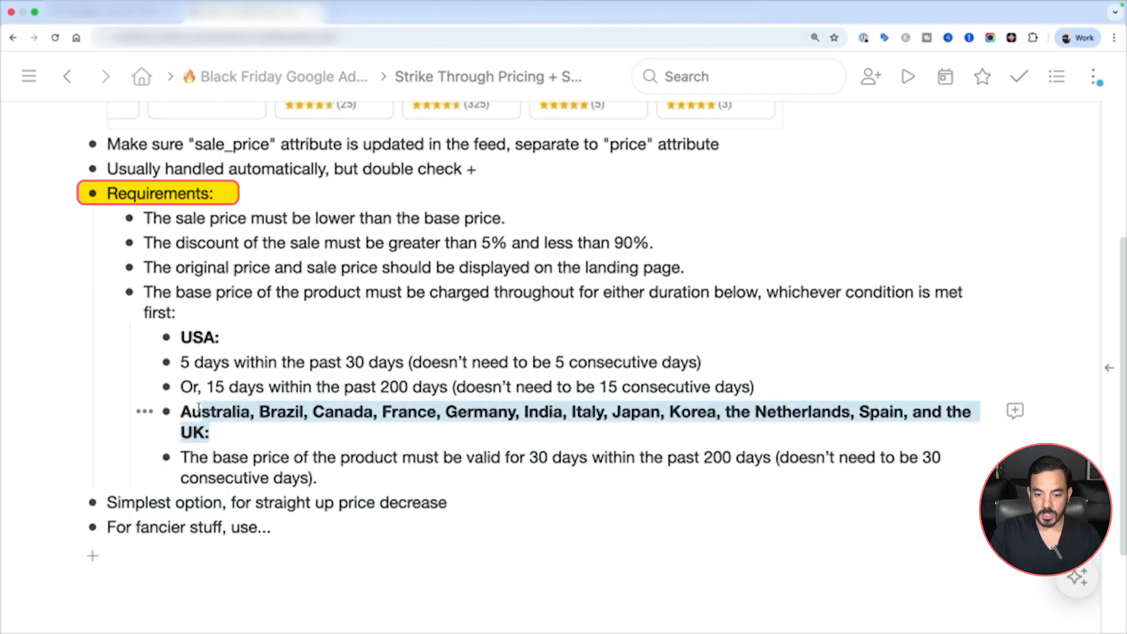
click(216, 409)
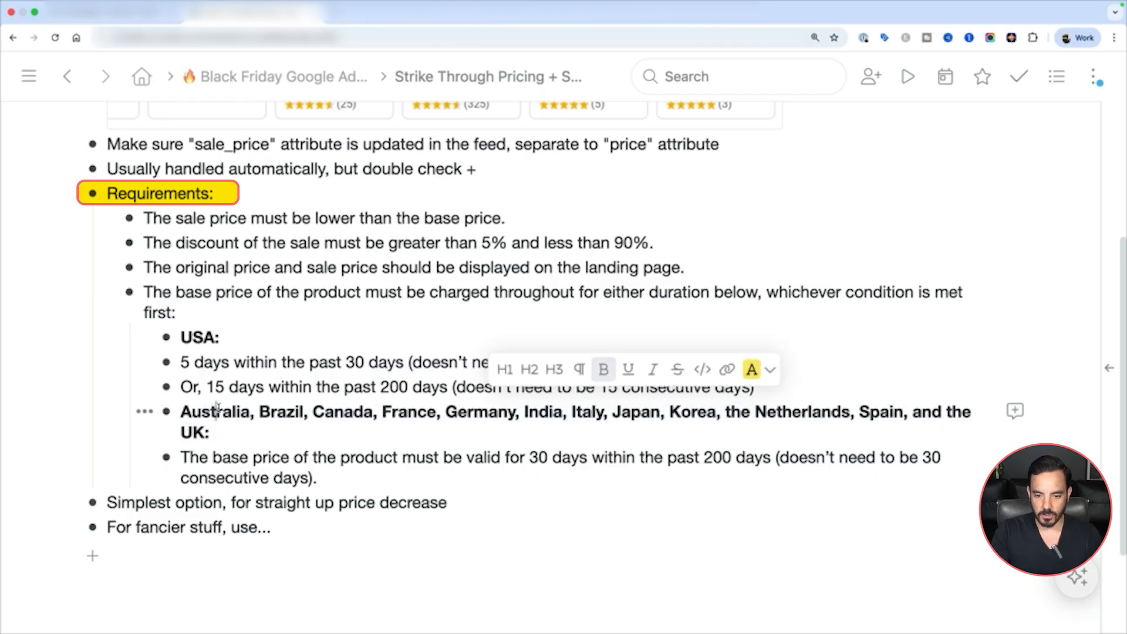
scroll(473, 405, down, 1)
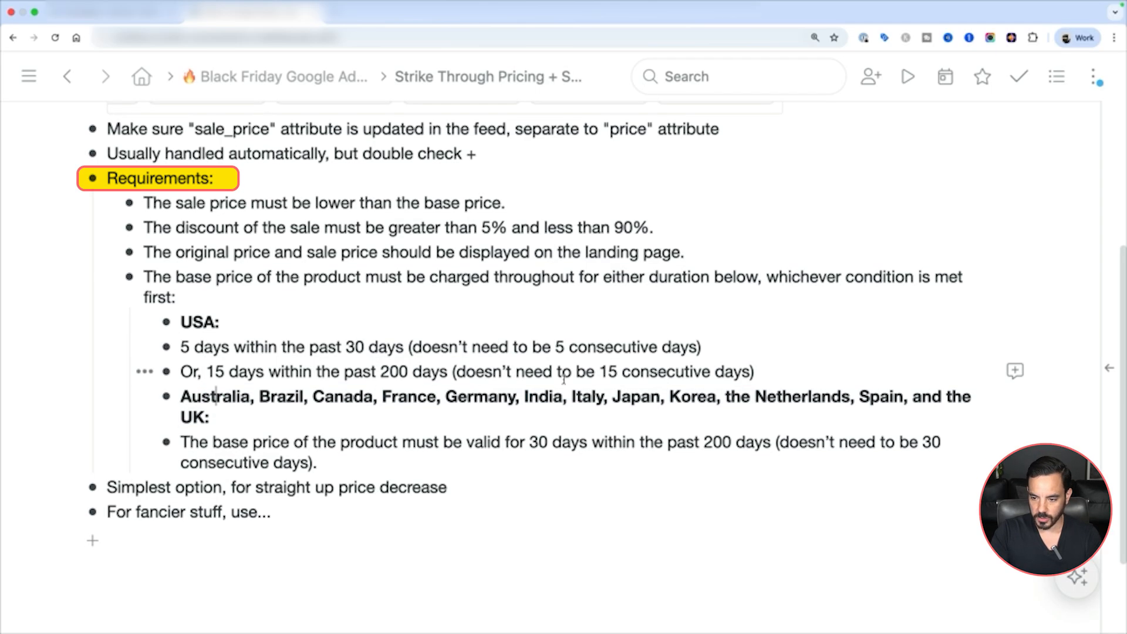
scroll(469, 422, down, 1)
key(ctrl+a)
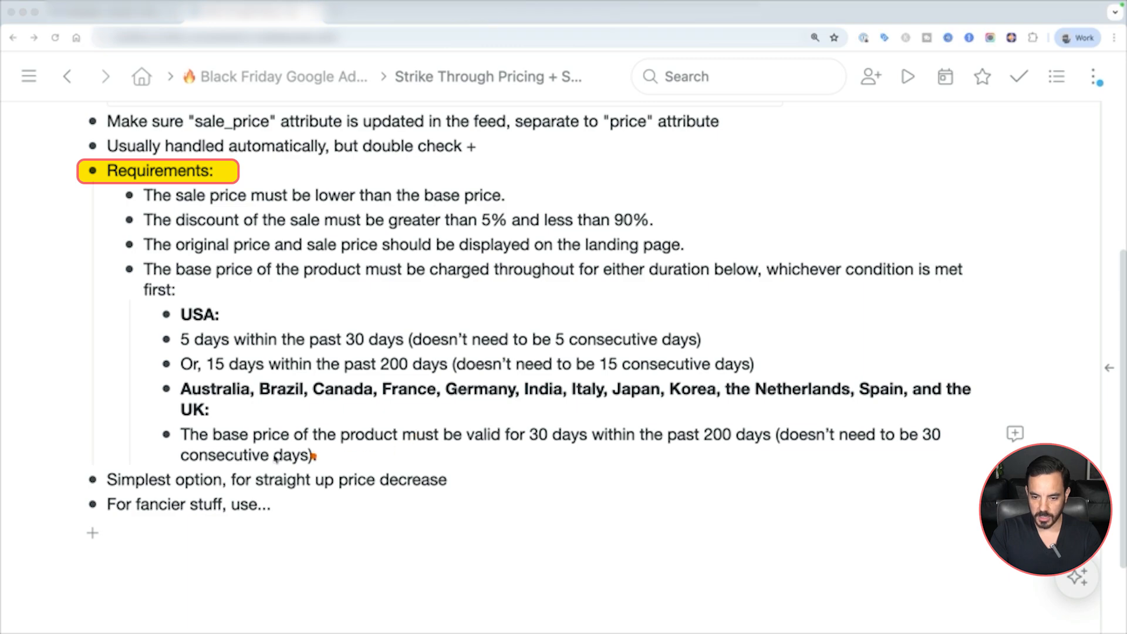
drag(199, 451, 939, 451)
drag(175, 470, 295, 470)
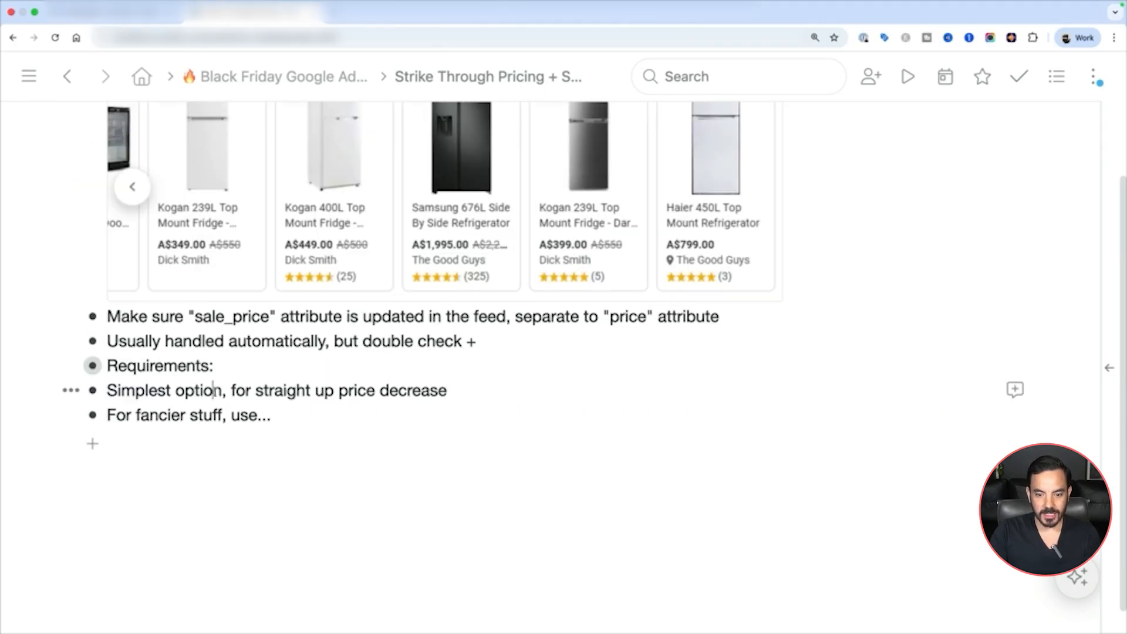
Step: Highlight the "Simplest option" note, and its words "straight up price decrease"
triple_click(213, 390)
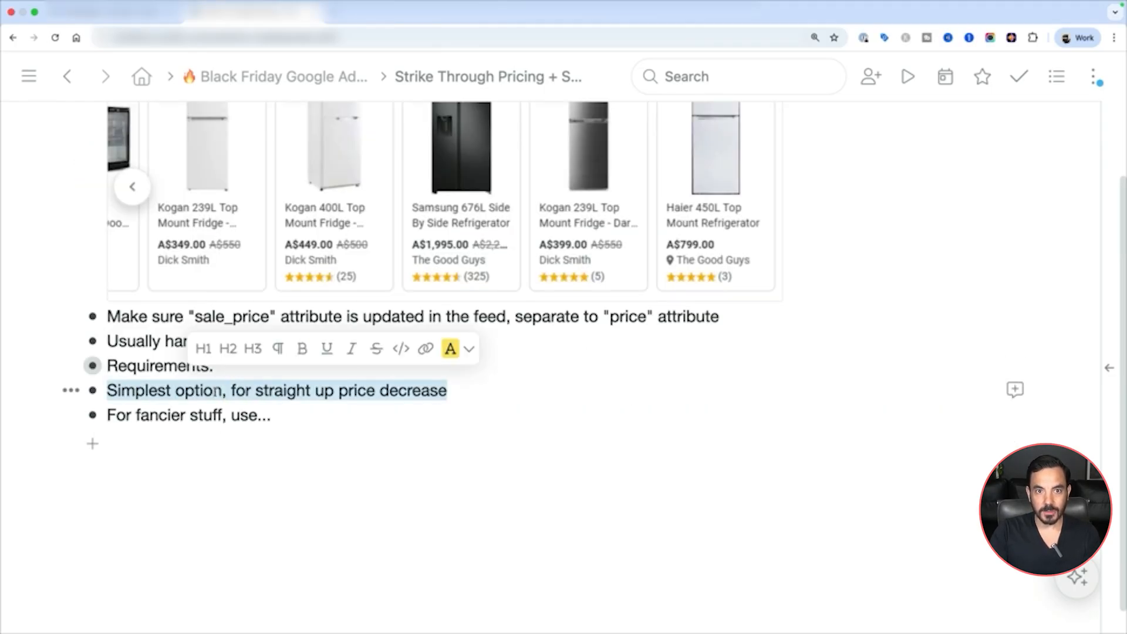
click(284, 408)
drag(256, 390, 461, 381)
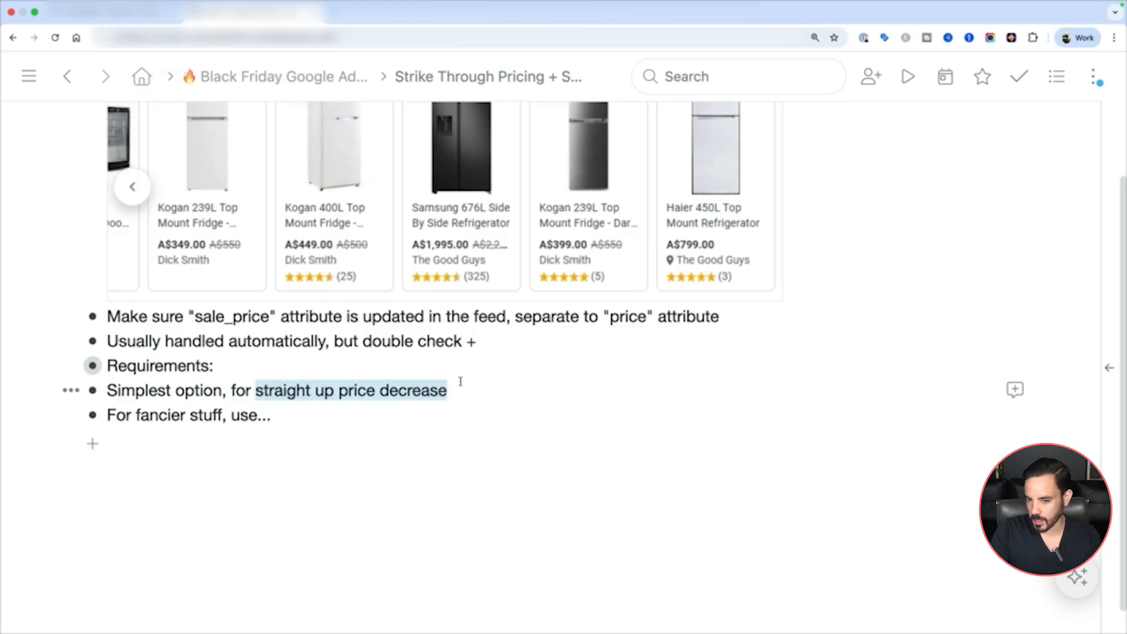
click(472, 390)
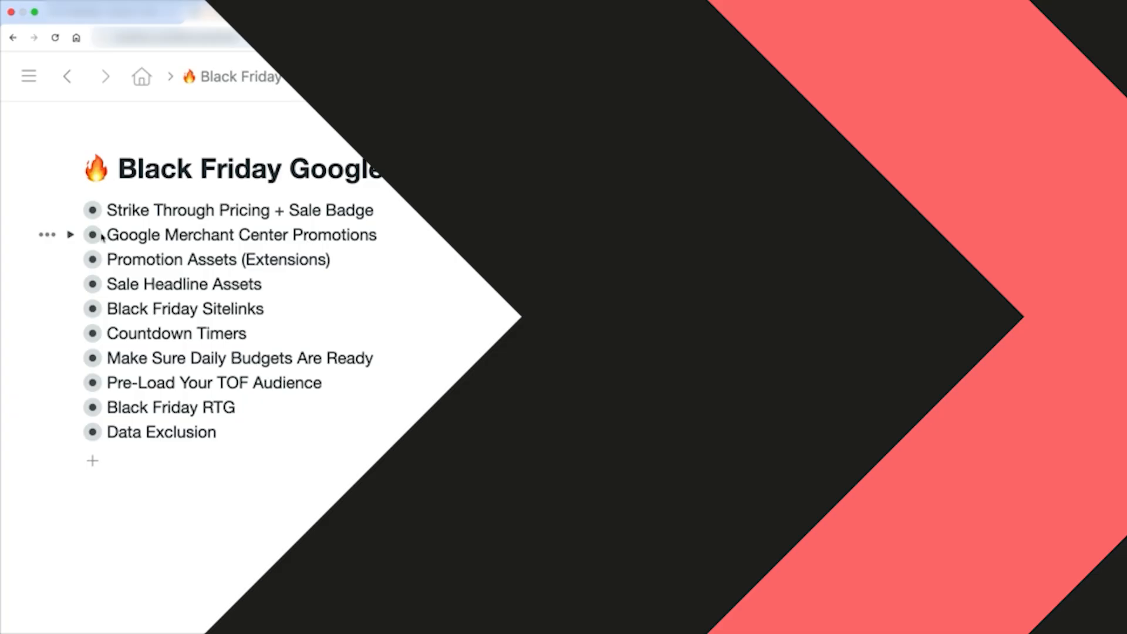
Step: Open the Google Merchant Center Promotions topic from the Black Friday list and shrink its example ads image
click(199, 234)
scroll(335, 226, down, 3)
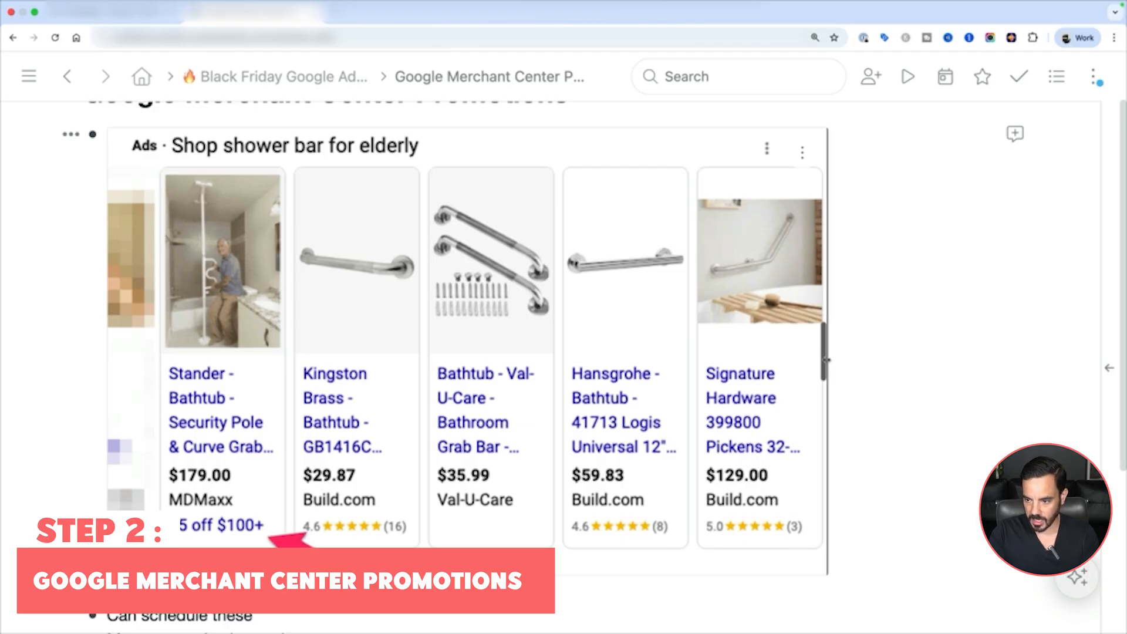
drag(818, 385, 660, 382)
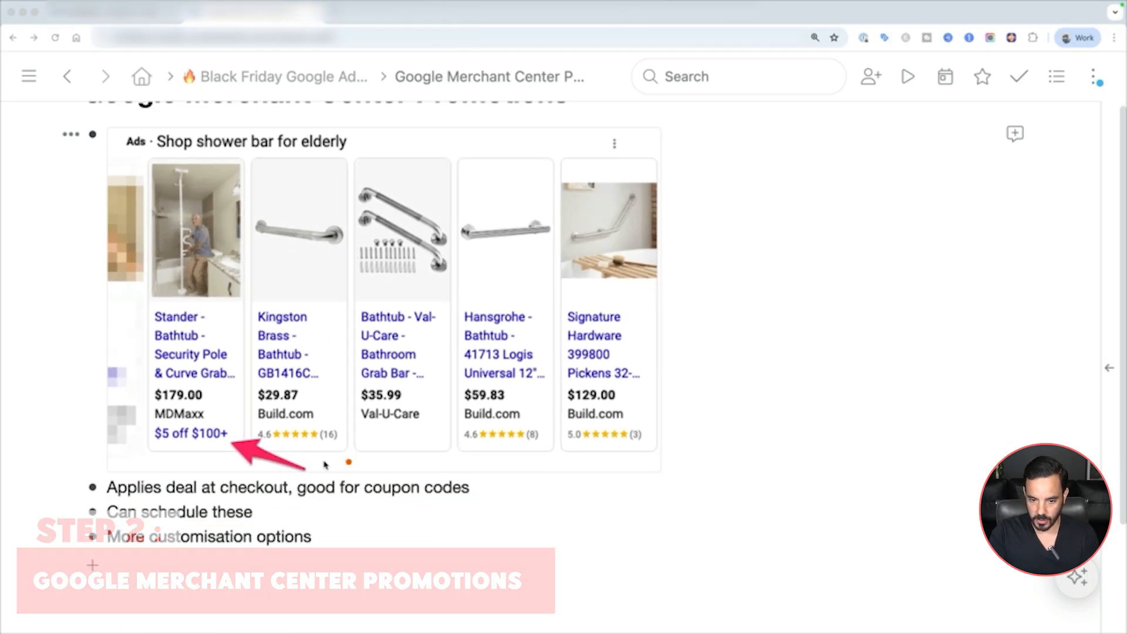
Step: Mark the "$5 off $100+" offer on the first example ad and highlight the "Google Merchant Center Promotions" heading
mouse_move(147, 448)
mouse_down()
mouse_move(238, 449)
mouse_move(216, 413)
mouse_move(151, 420)
mouse_move(145, 447)
mouse_up()
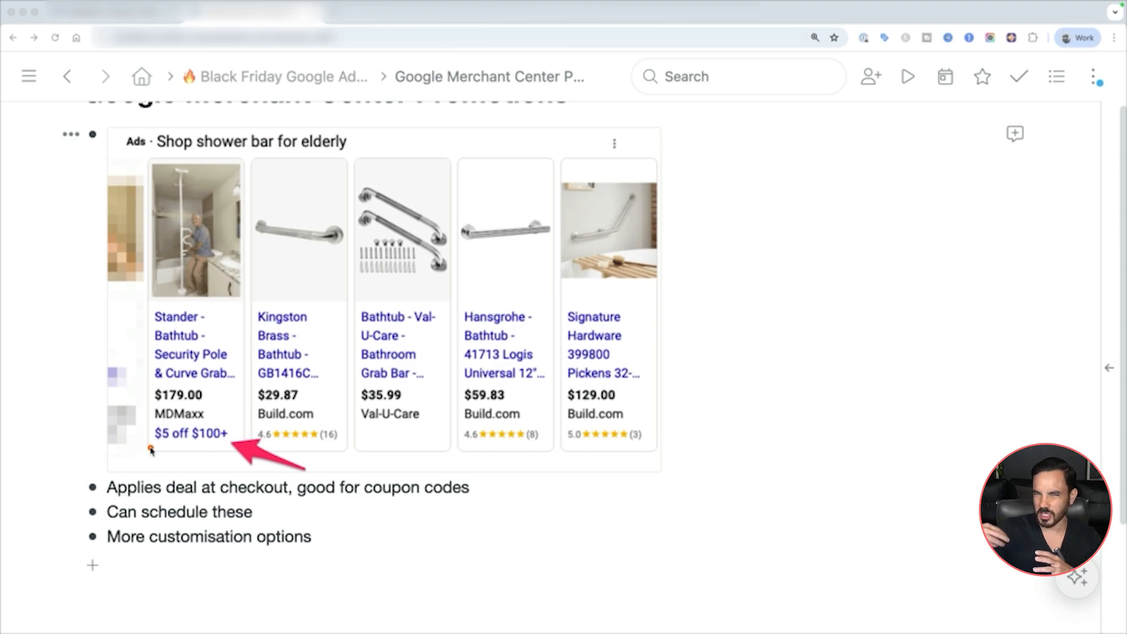
mouse_move(150, 449)
mouse_down()
mouse_move(235, 440)
mouse_move(181, 411)
mouse_move(148, 445)
mouse_up()
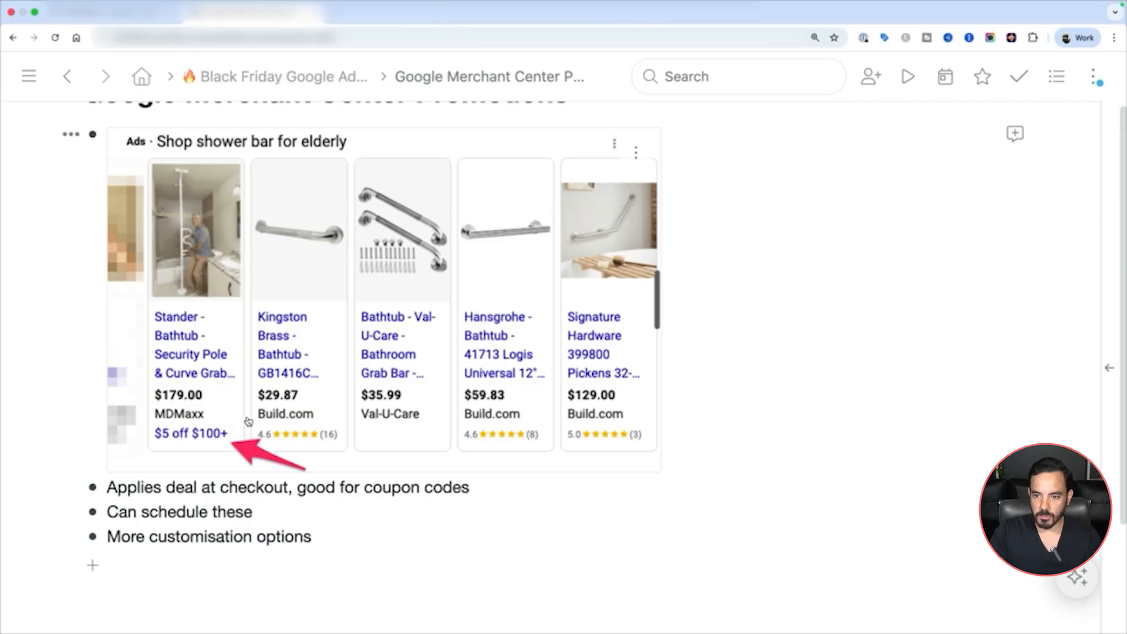
scroll(246, 420, up, 3)
triple_click(117, 170)
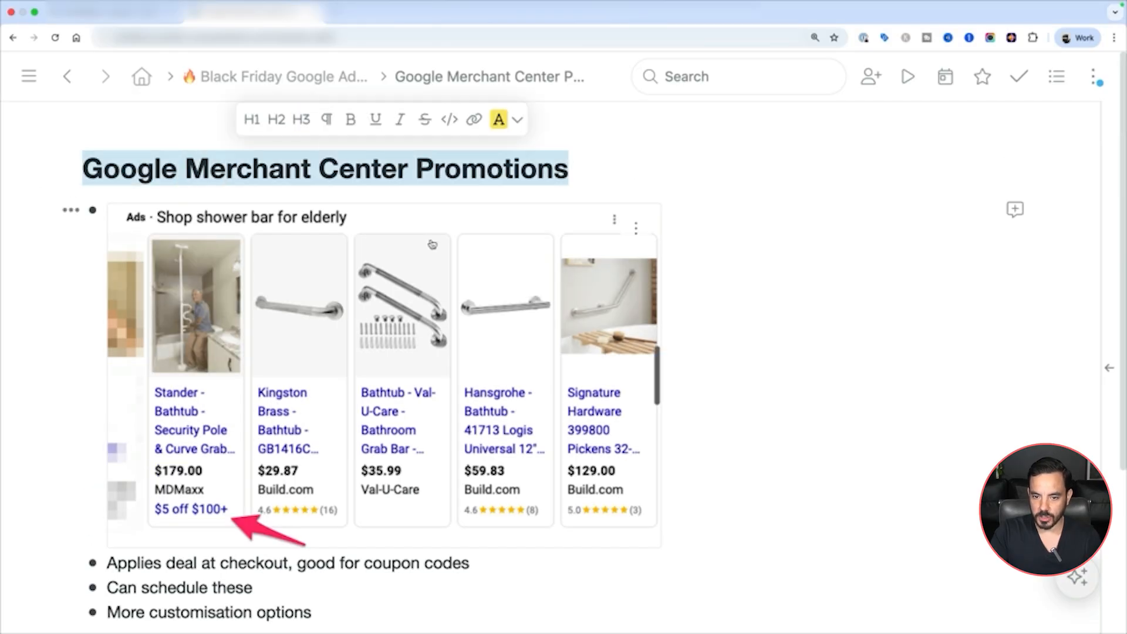
Step: Examine the first shower bar ad with its promotion line and mark its product image
mouse_move(163, 262)
mouse_down()
mouse_move(195, 263)
mouse_move(136, 249)
mouse_move(172, 270)
mouse_up()
scroll(190, 279, down, 1)
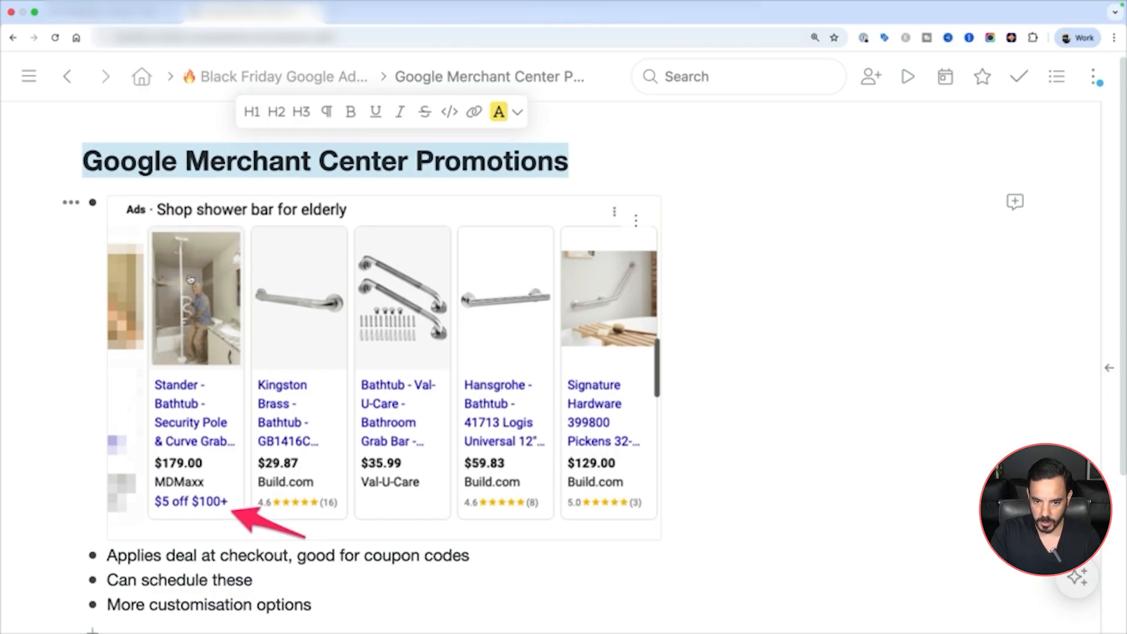
scroll(205, 317, down, 2)
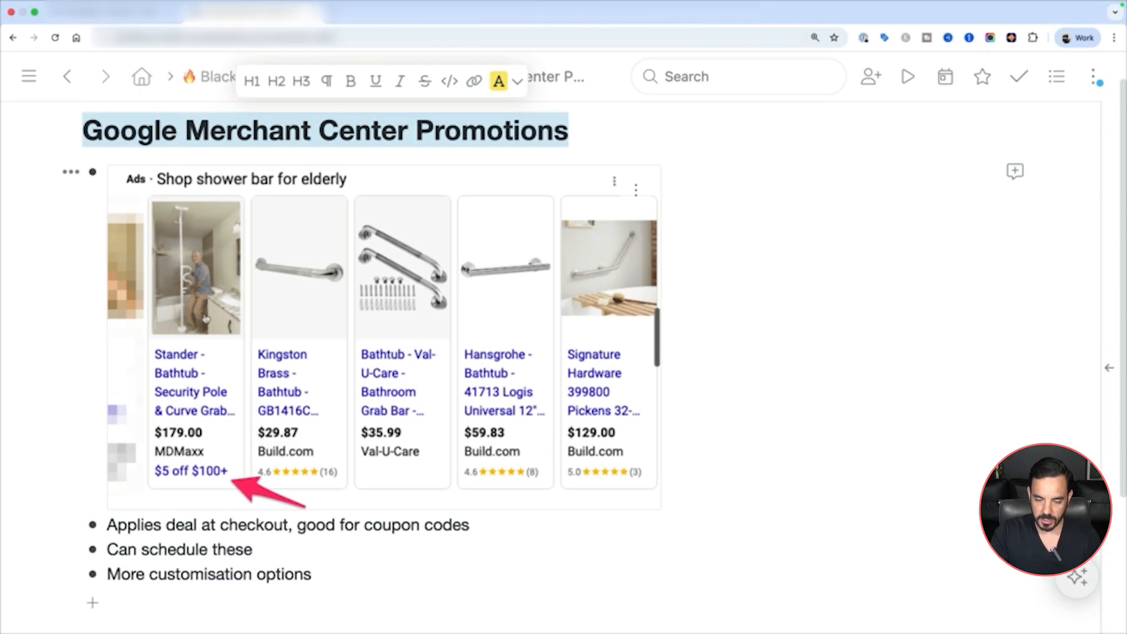
scroll(203, 319, down, 1)
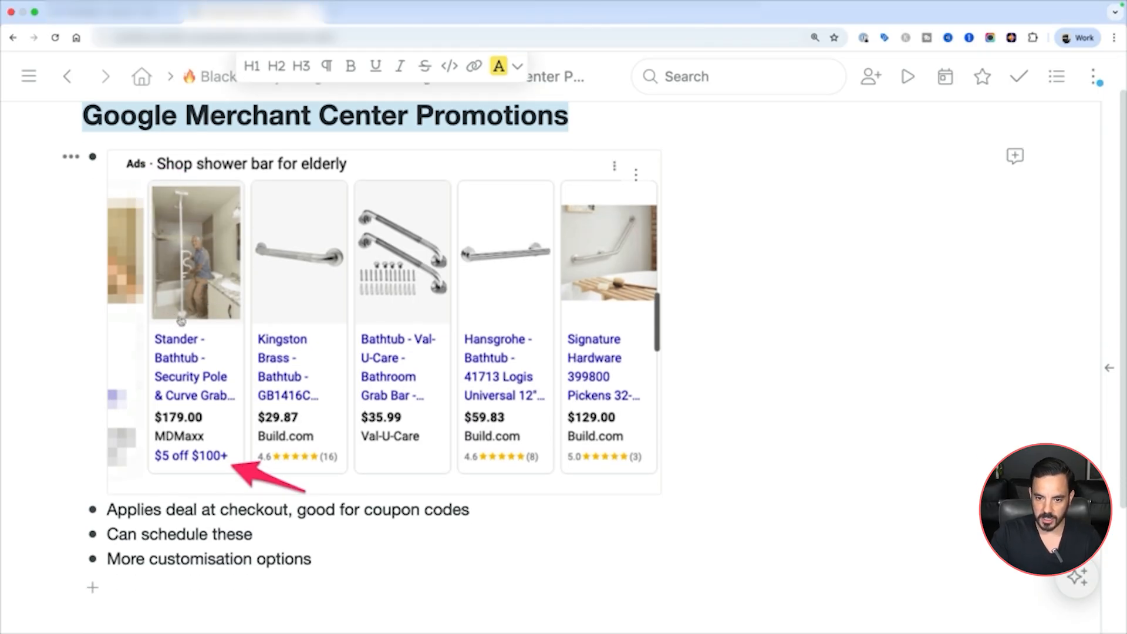
key(ctrl+a)
mouse_move(158, 217)
mouse_down()
mouse_move(193, 186)
mouse_move(167, 224)
mouse_up()
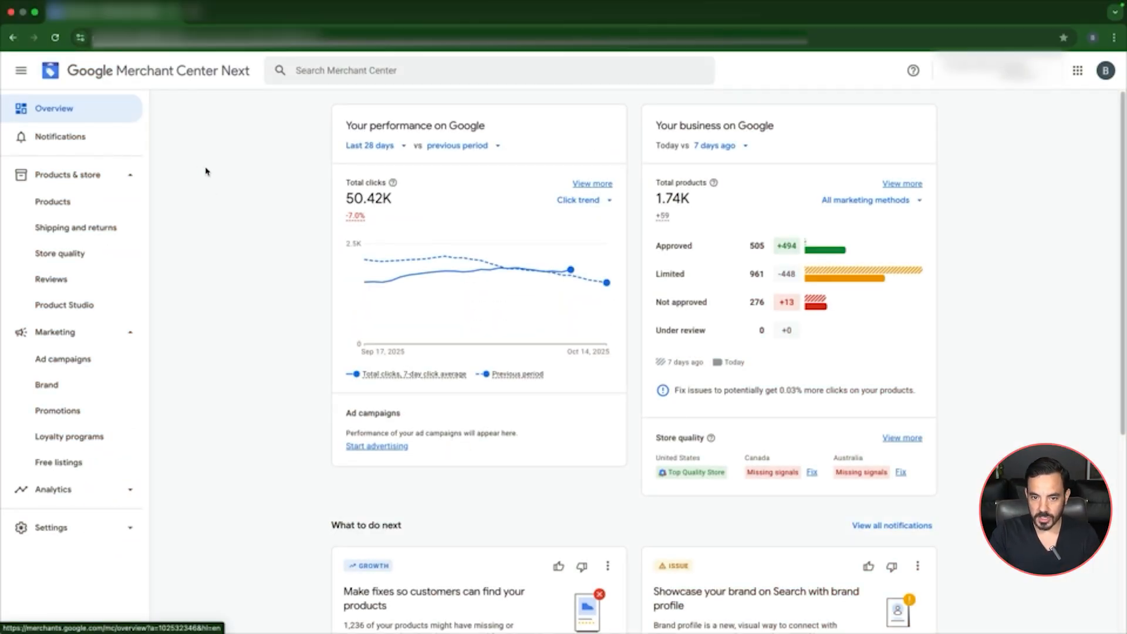
Step: In Google Merchant Center Next, open the account's marketing promotions and start a new promotion
scroll(205, 171, down, 1)
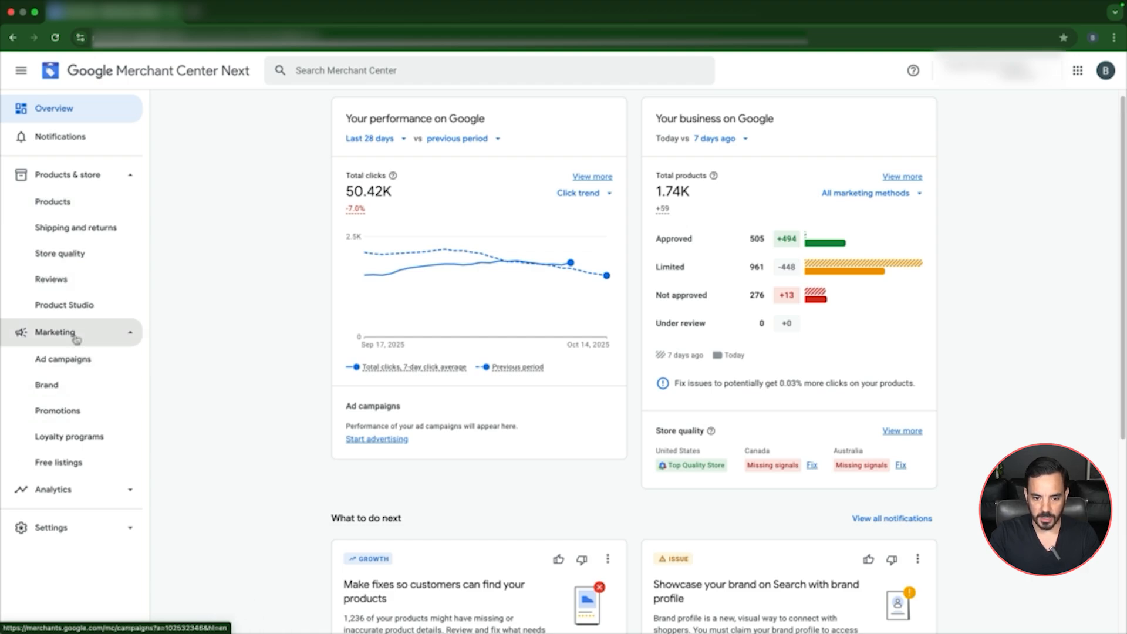
click(76, 409)
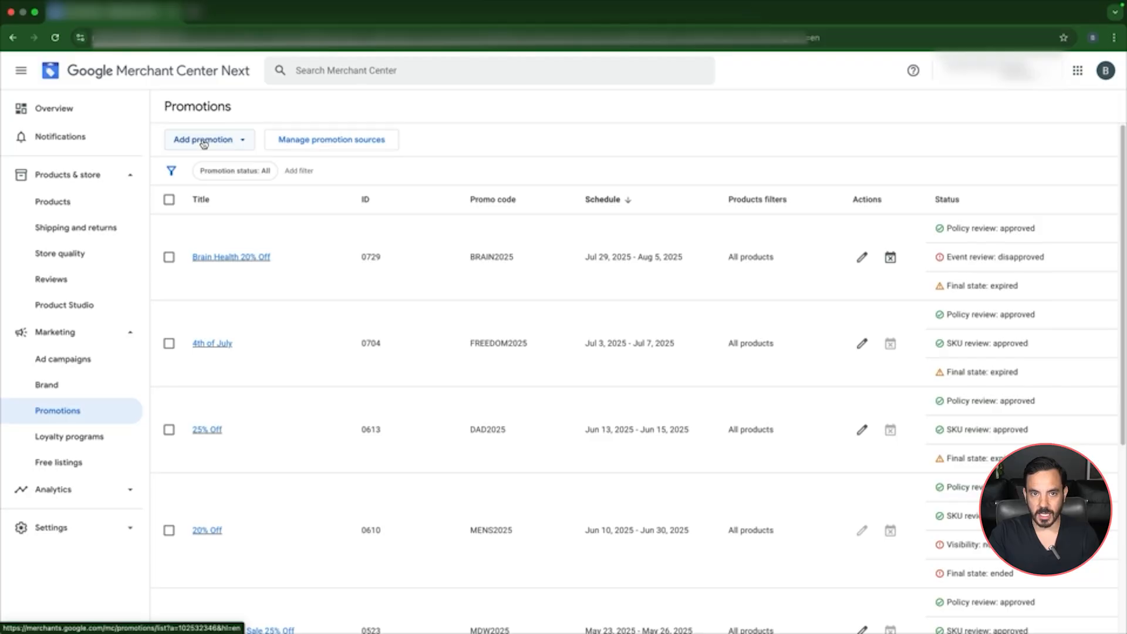
click(204, 141)
click(201, 171)
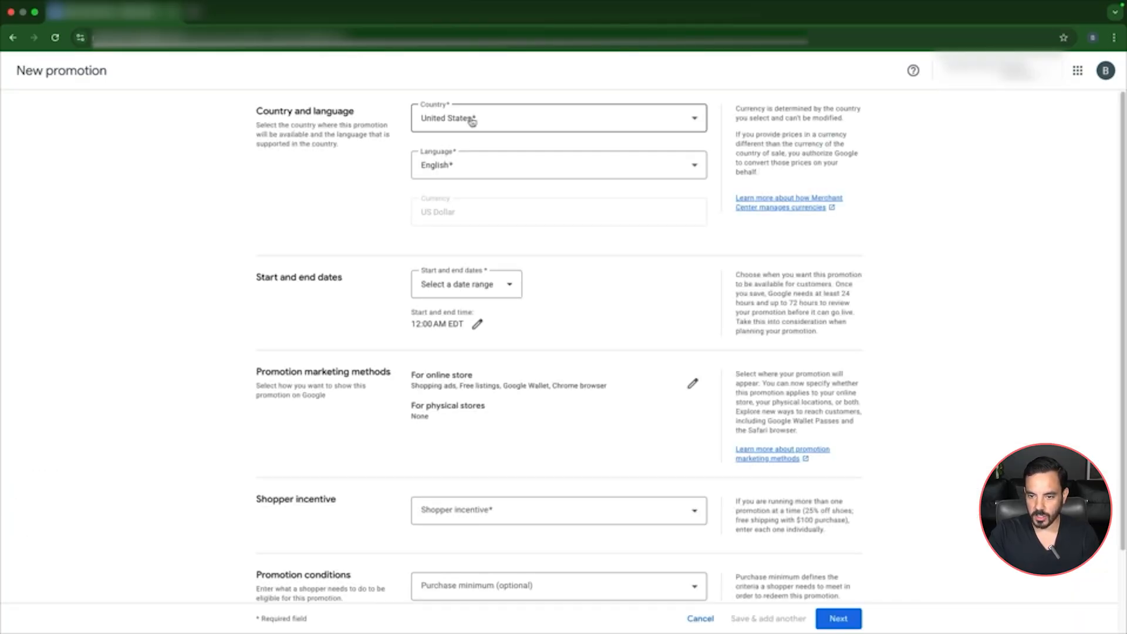
Step: Set the promotion's start and end dates to Nov 24 – Dec 1, 2025
scroll(466, 168, down, 1)
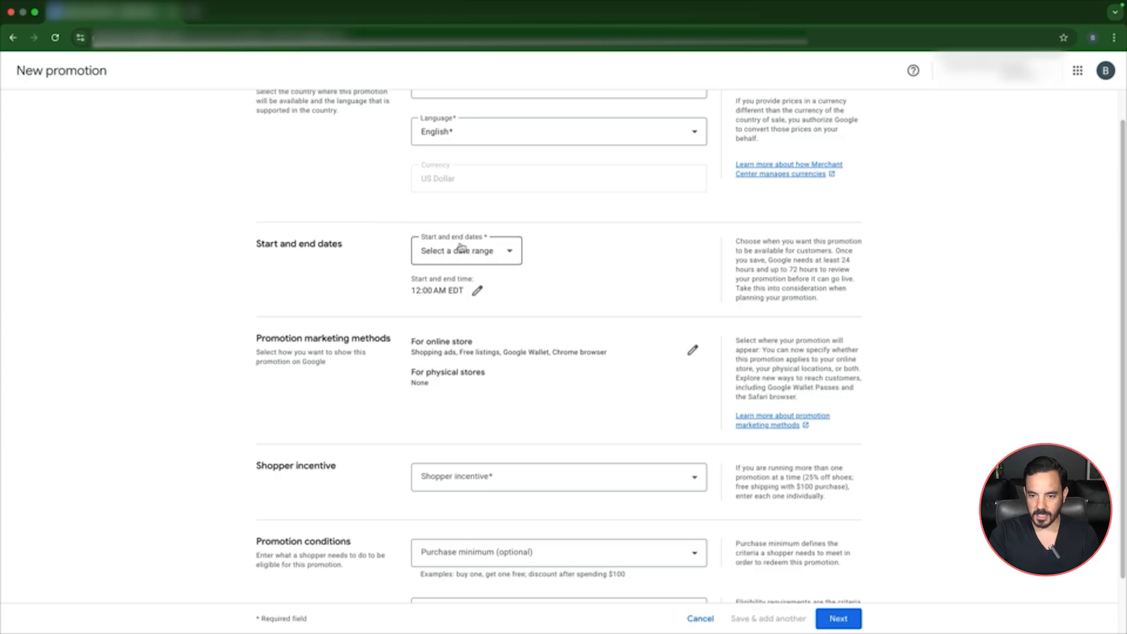
click(433, 263)
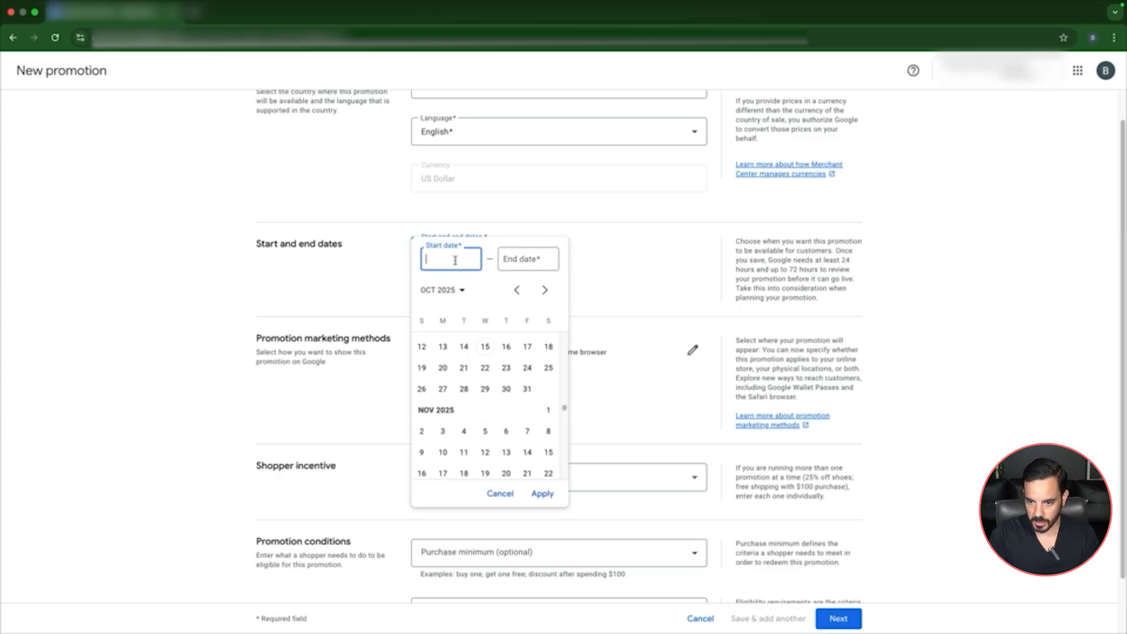
scroll(473, 372, down, 2)
click(442, 424)
scroll(485, 405, down, 3)
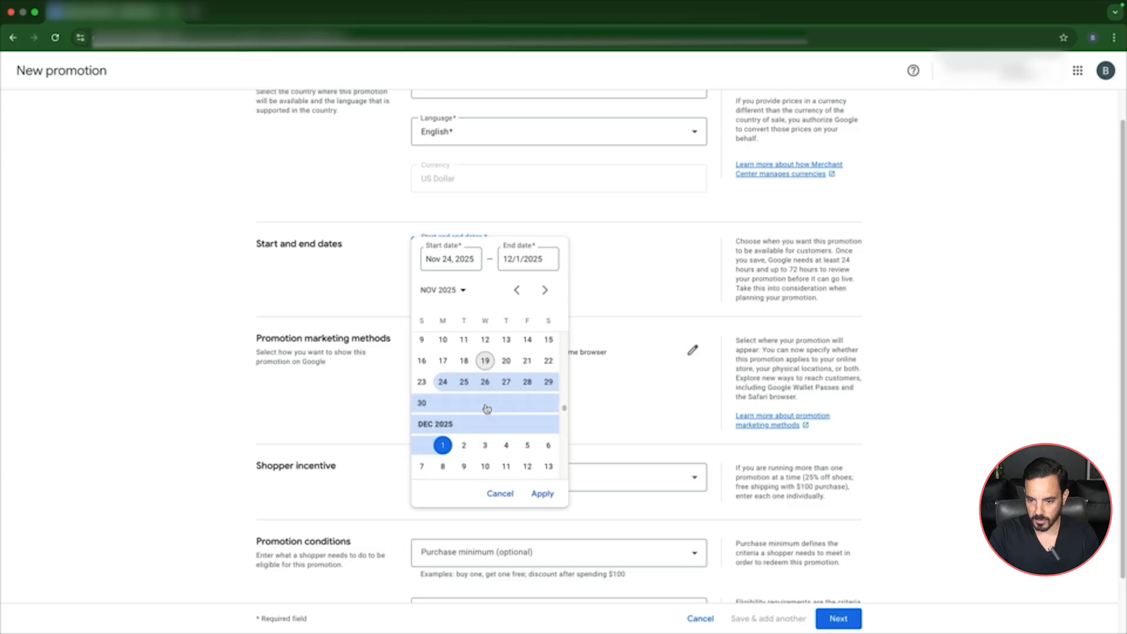
scroll(469, 405, up, 2)
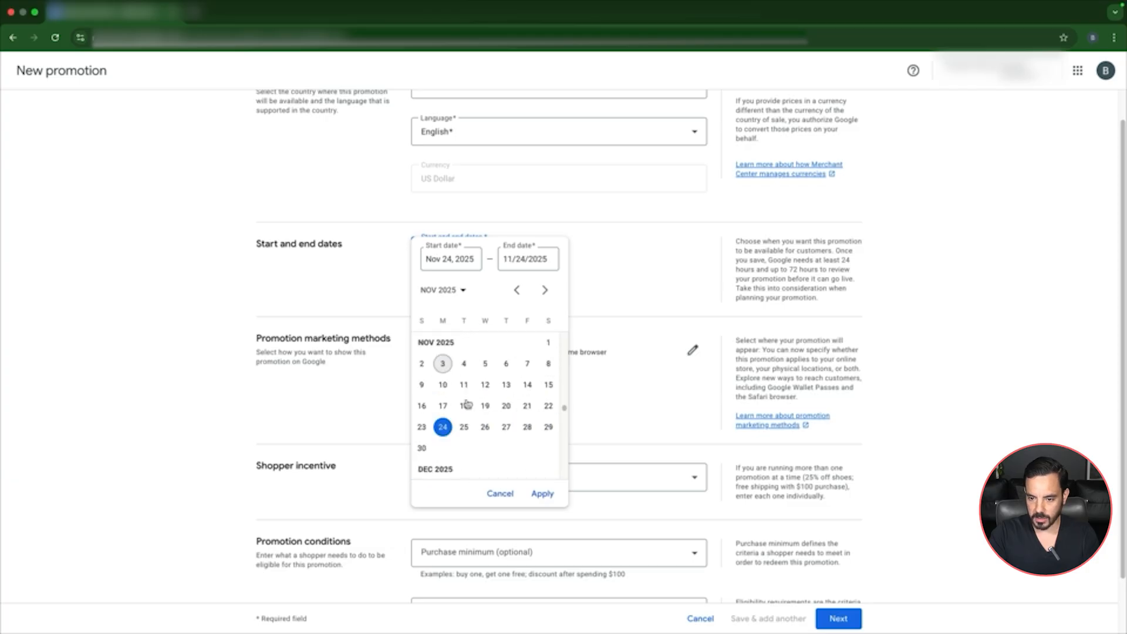
click(543, 494)
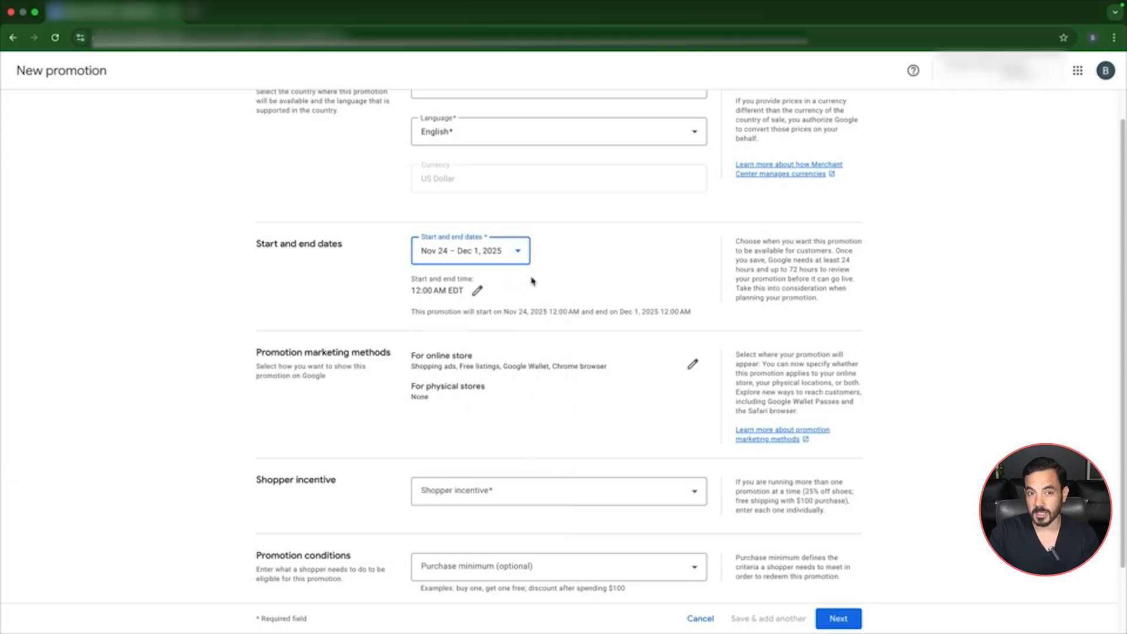
Step: Highlight the "For online store" marketing method, and set the shopper incentive to Percent (%) off with a 30% discount
scroll(532, 281, down, 2)
drag(411, 302, 575, 306)
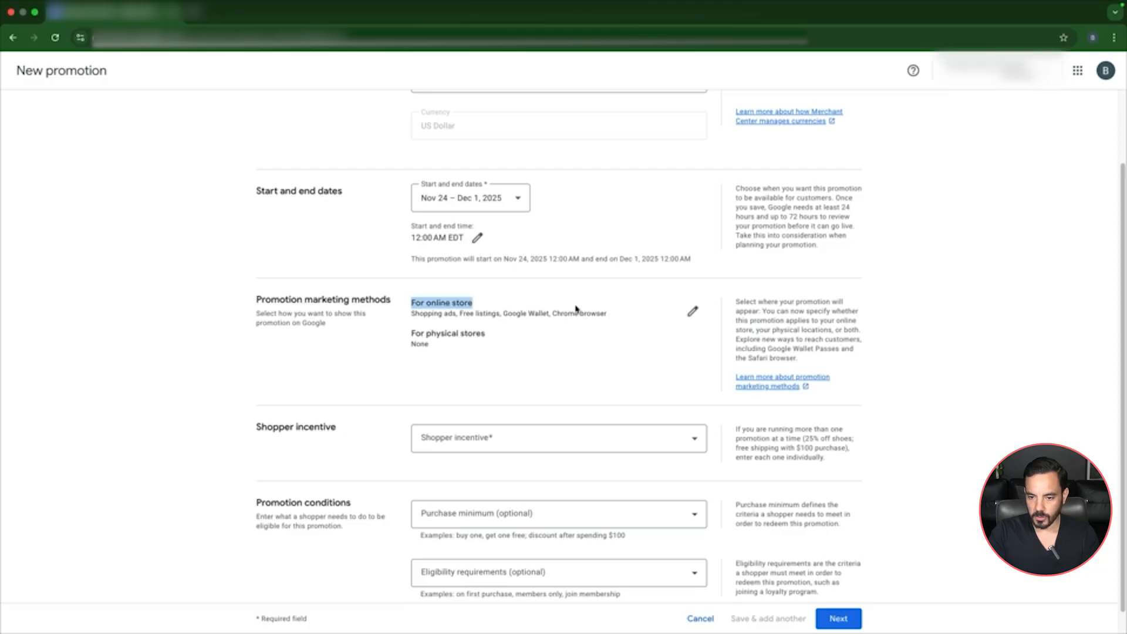
scroll(292, 312, down, 1)
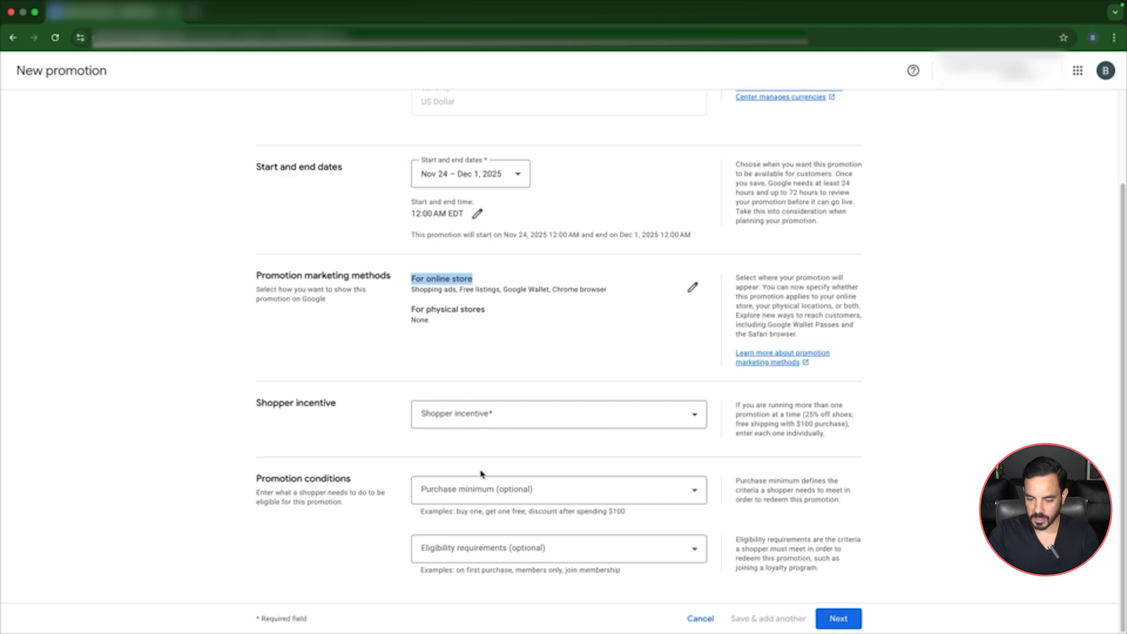
click(499, 415)
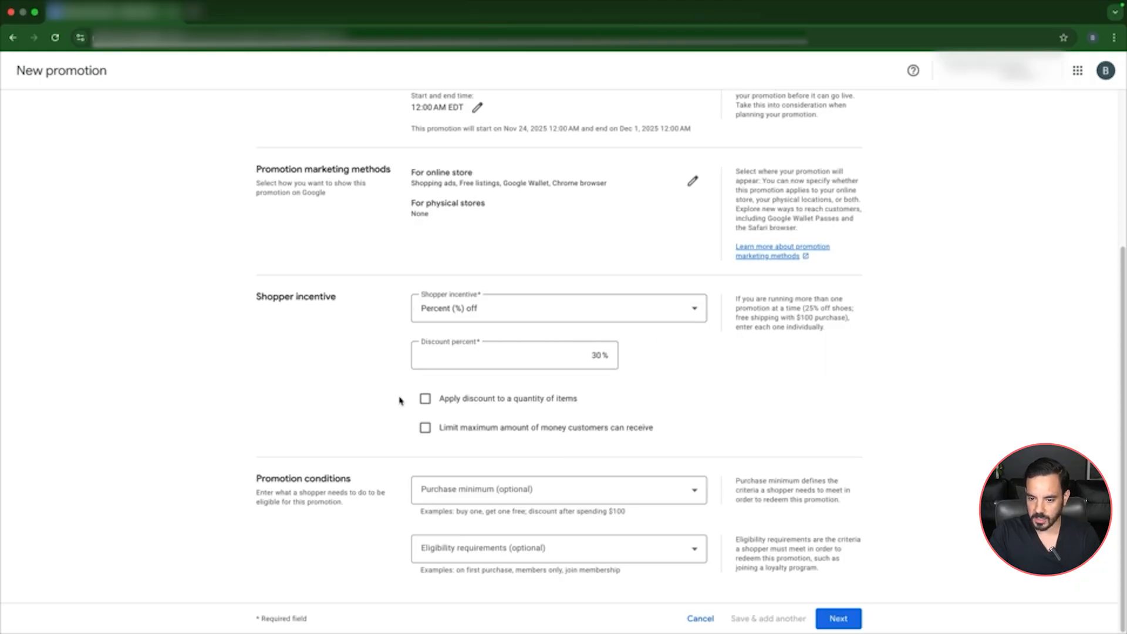
Step: Preview the settings for applying the discount to a quantity of items and limiting the maximum amount customers can receive, leaving both off
click(467, 402)
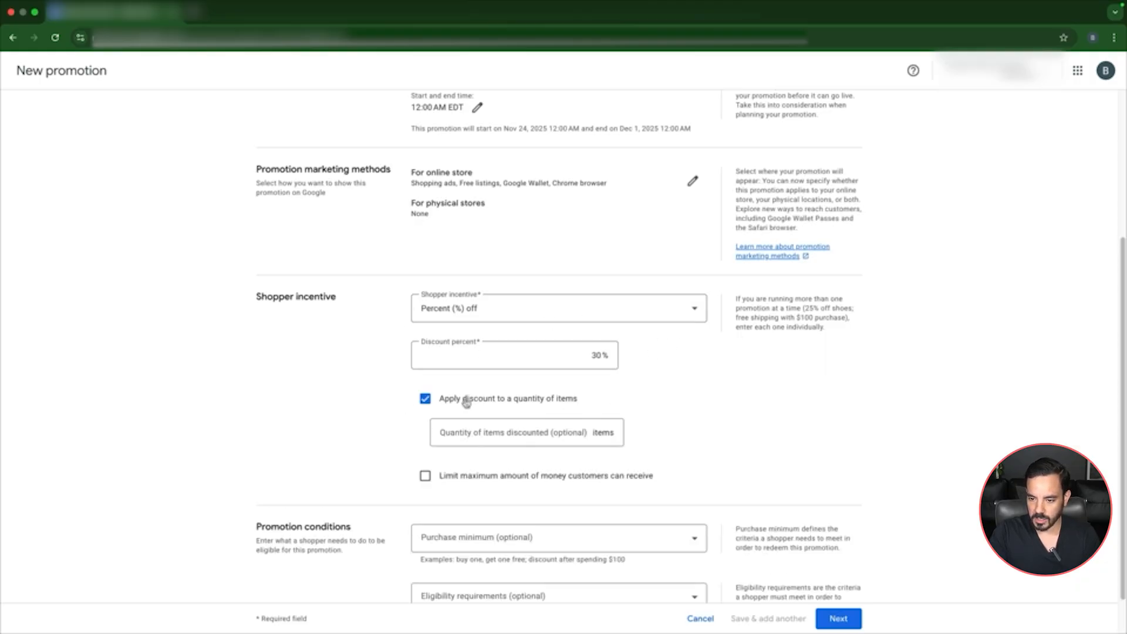
click(467, 402)
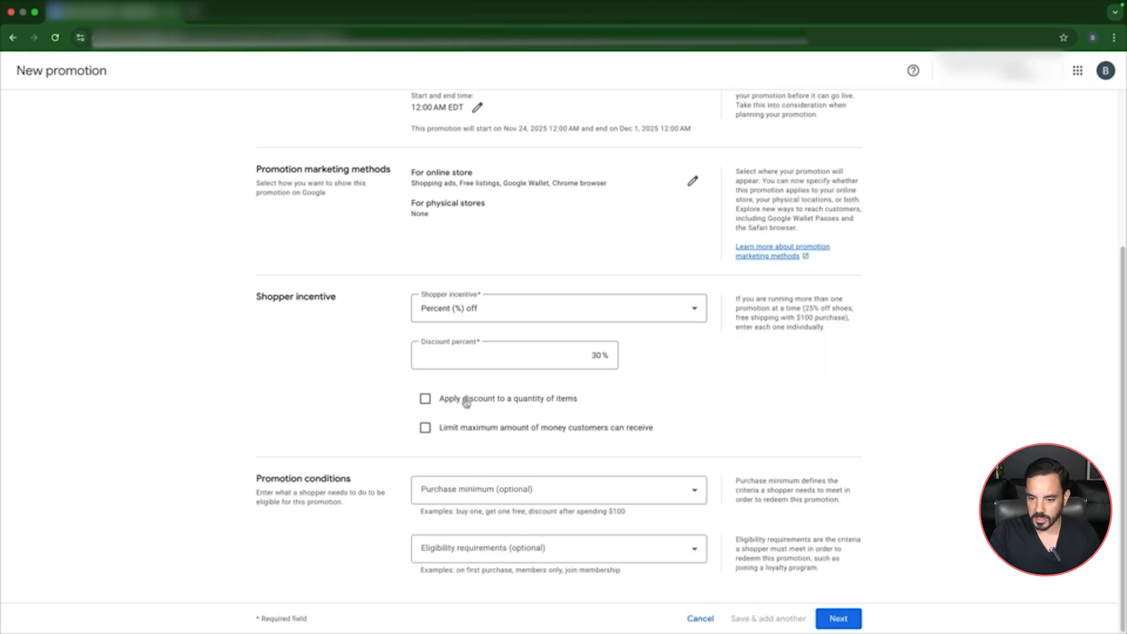
click(480, 431)
click(480, 431)
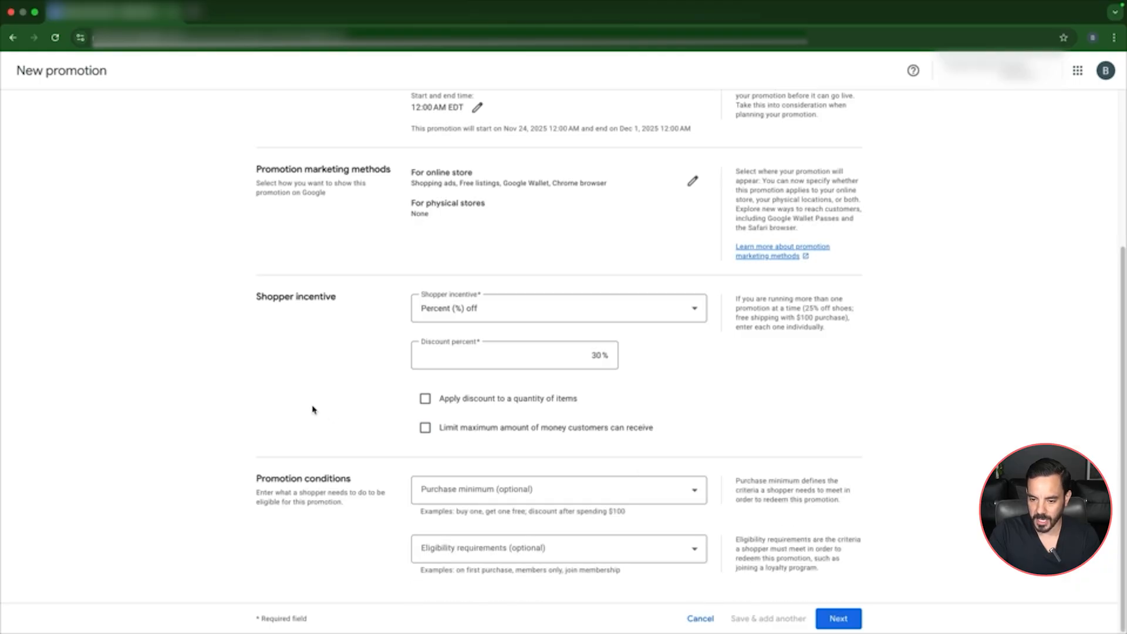
Step: Review the choices for the purchase minimum and the eligibility requirements without selecting any
click(466, 498)
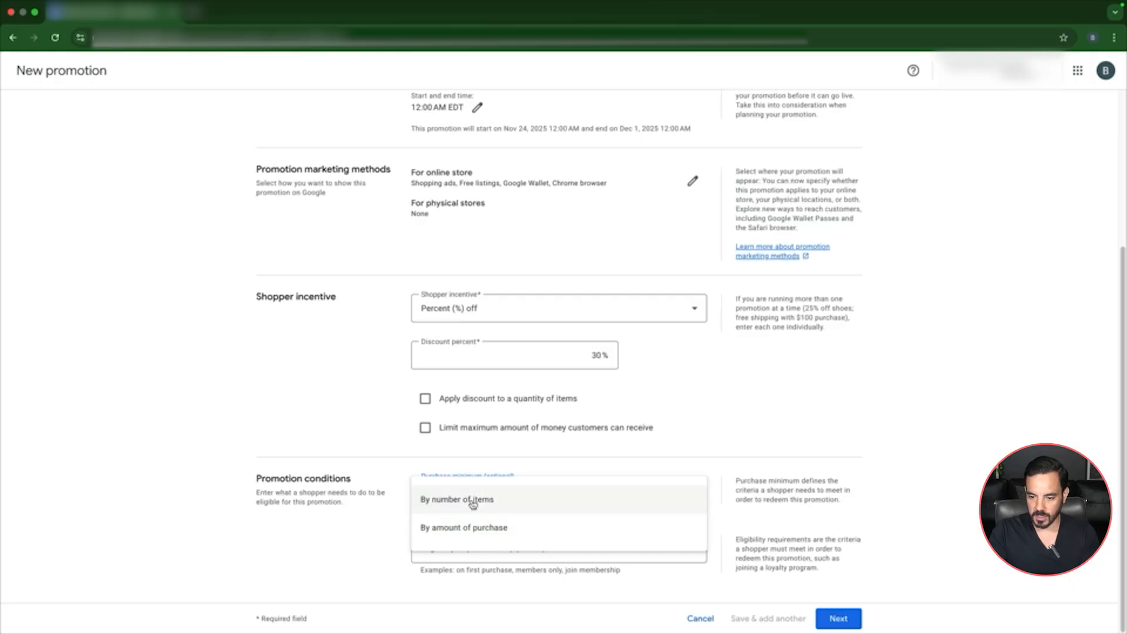
click(390, 460)
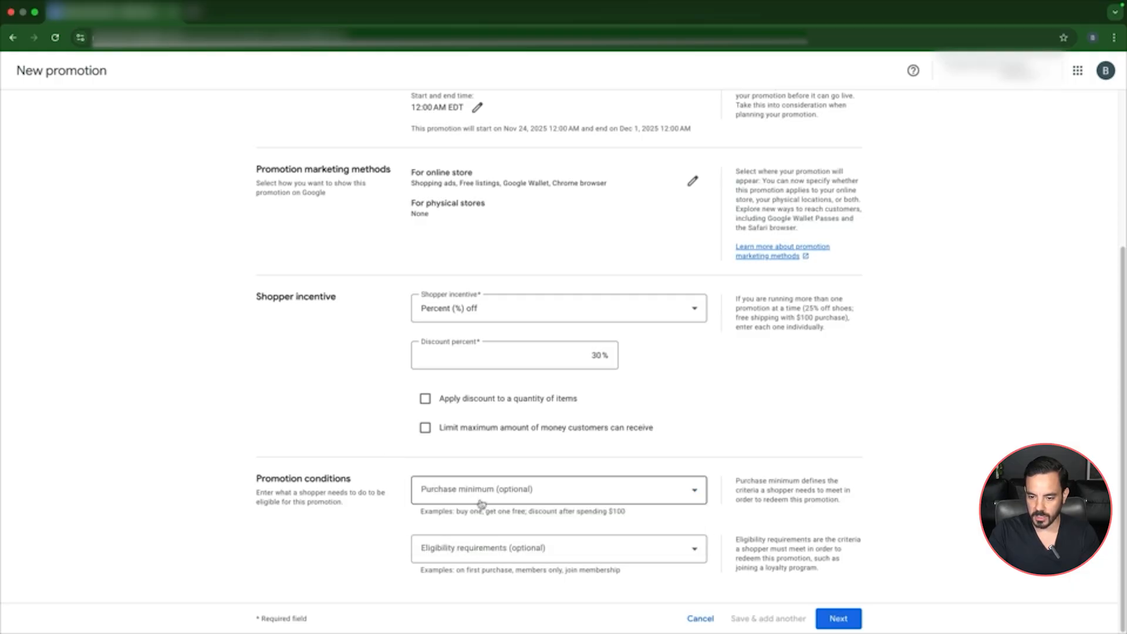
click(472, 549)
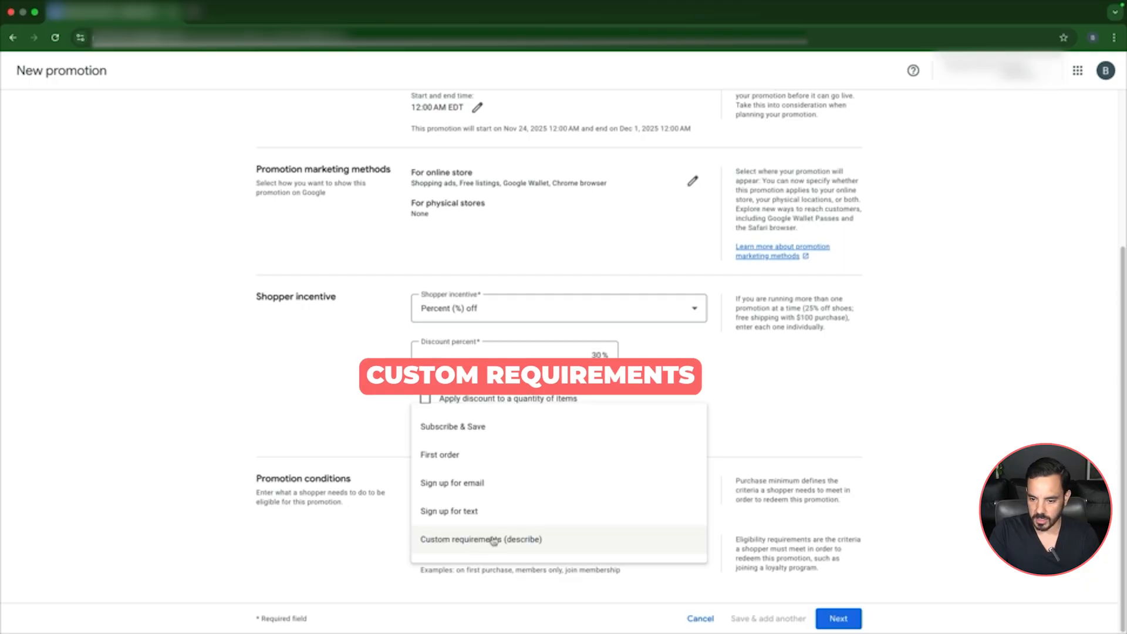
click(254, 548)
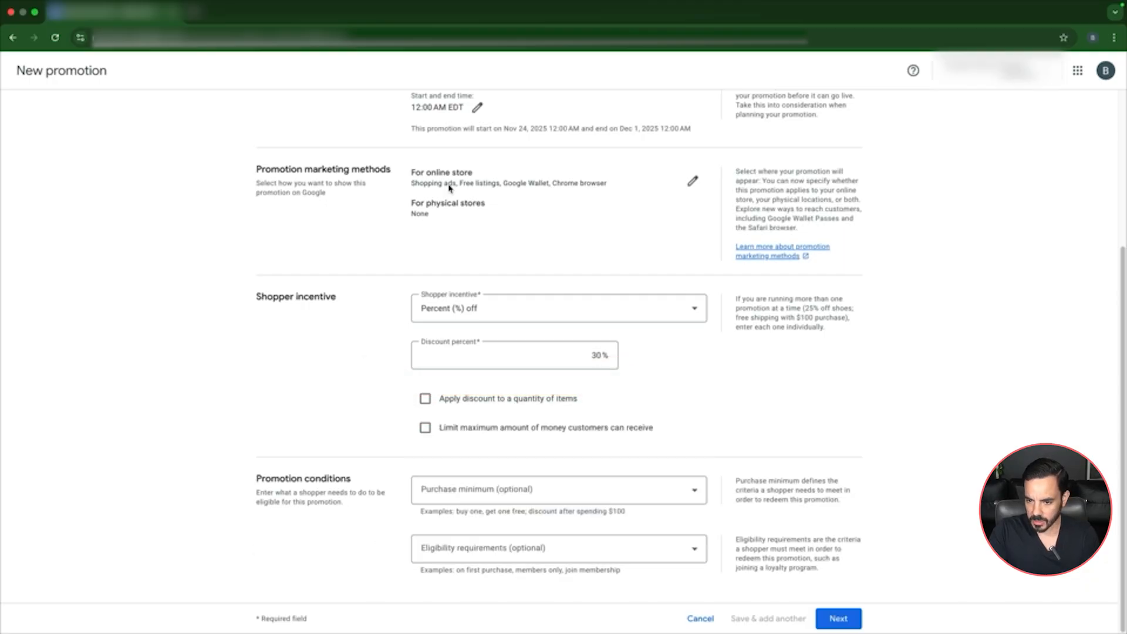
Step: Continue to the promotion's product and title settings, and circle the first 30% OFF sponsored product in the search preview
click(846, 616)
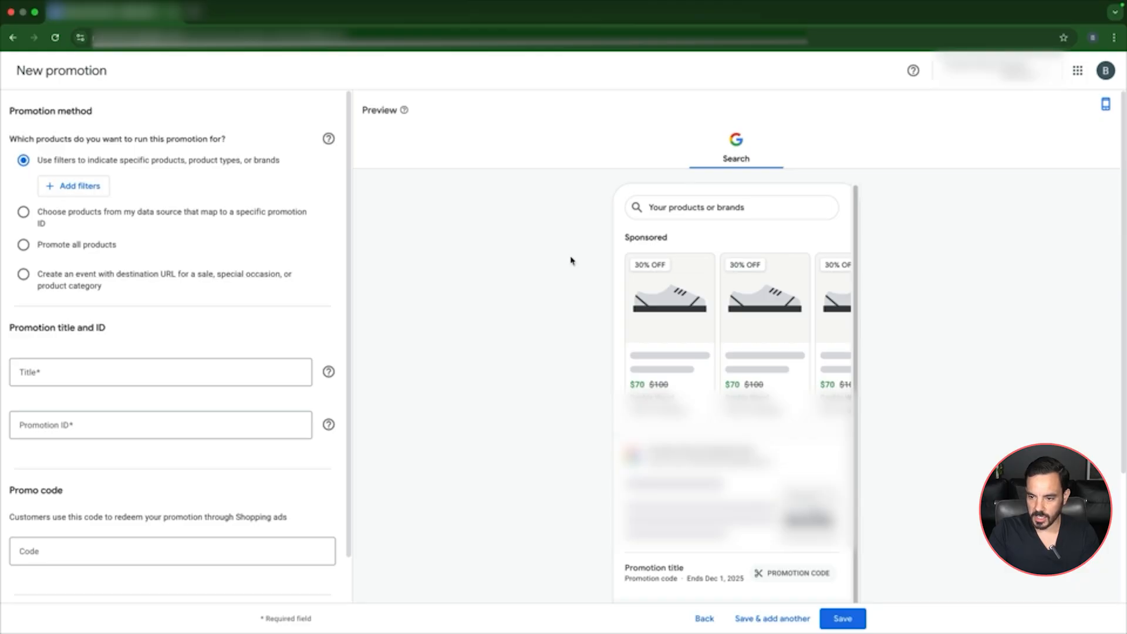
mouse_move(600, 236)
mouse_down()
mouse_move(721, 372)
mouse_move(688, 247)
mouse_up()
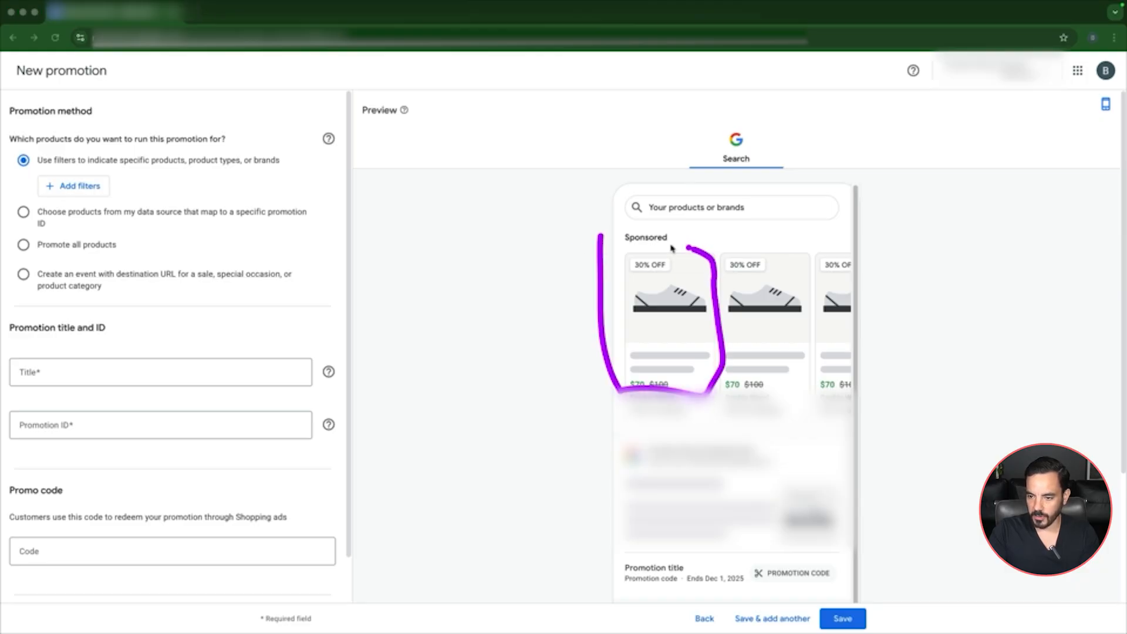
drag(620, 392, 684, 390)
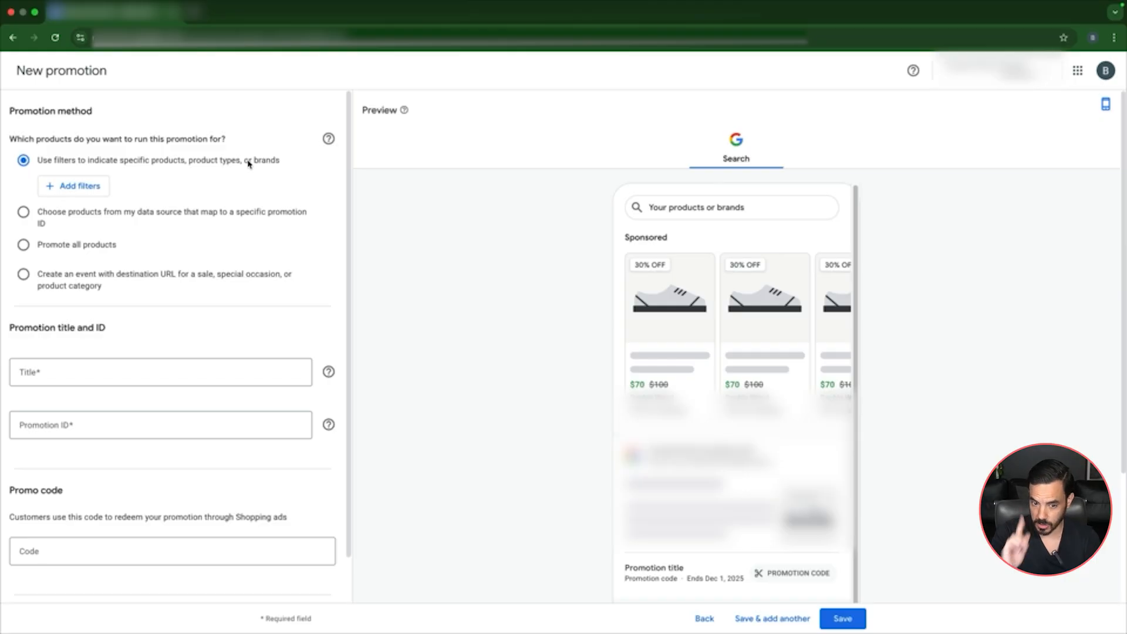
Step: Set the promotion method to promote all products
click(23, 244)
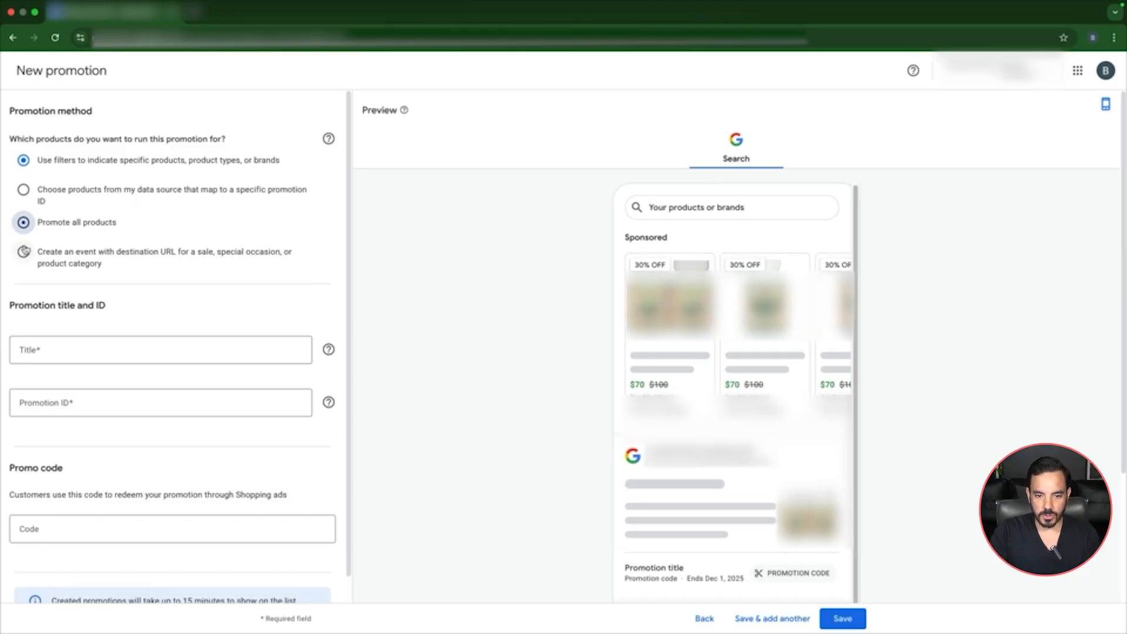
scroll(307, 230, down, 1)
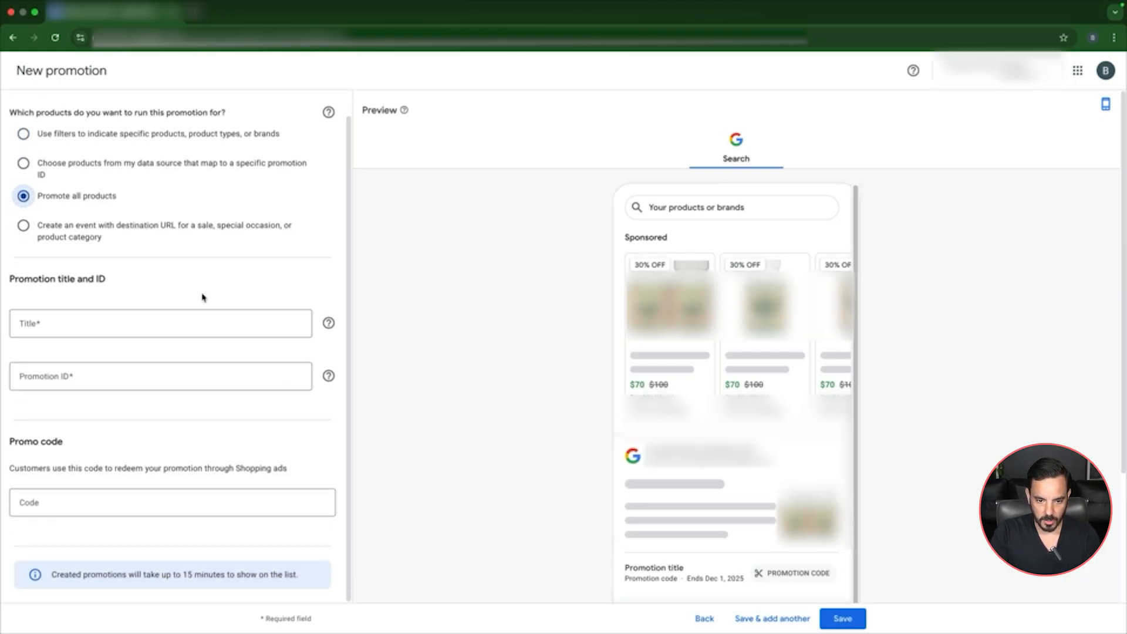
drag(11, 277, 144, 280)
click(156, 282)
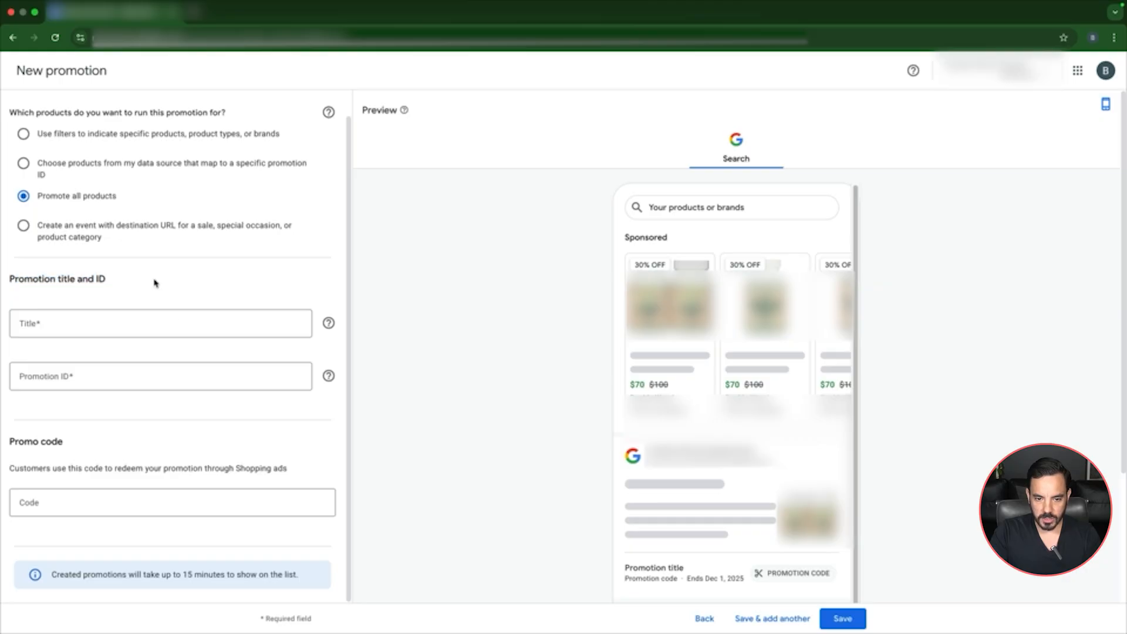
Step: Title the promotion "Black Friday Deal" and check how the title looks in the search preview
click(199, 330)
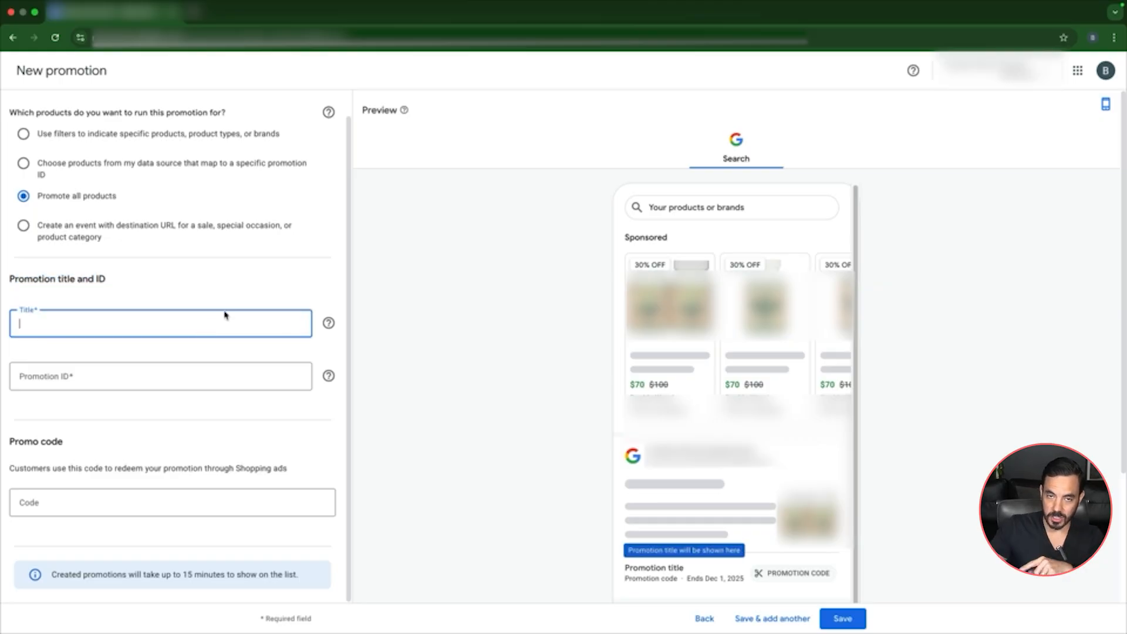
text(Black)
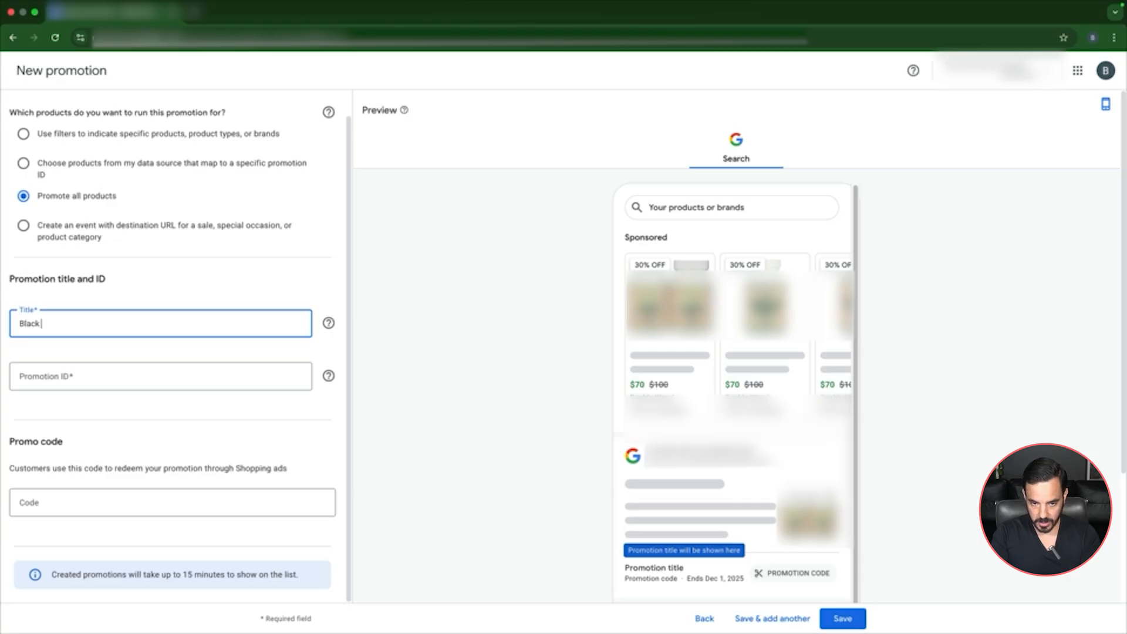
text( Friday)
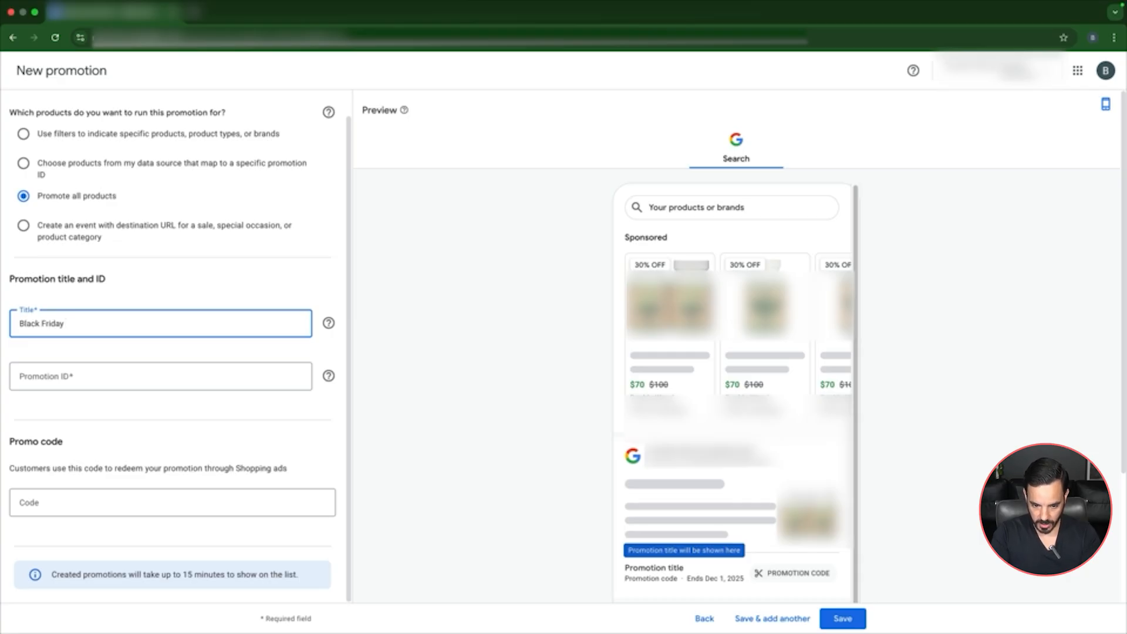
text( Deal)
click(258, 293)
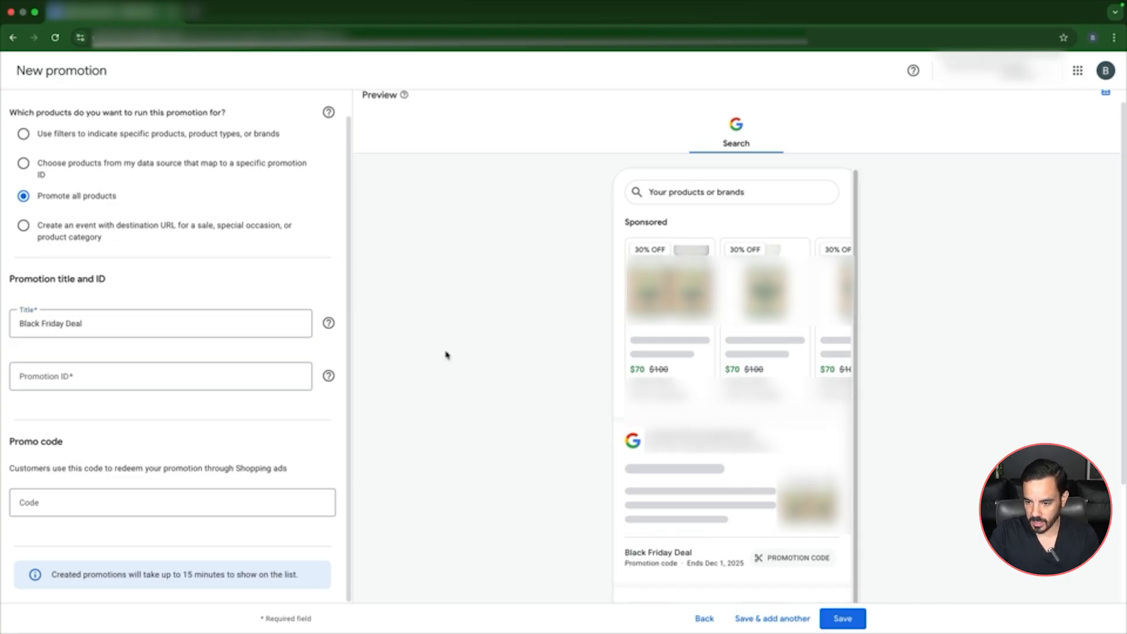
scroll(496, 364, down, 2)
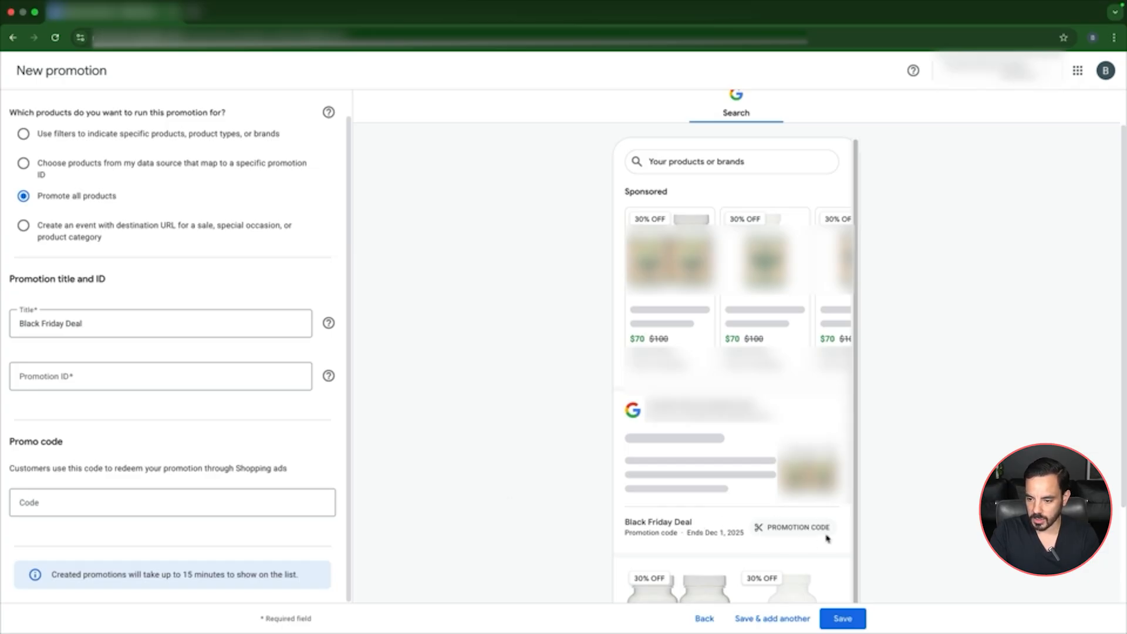
Step: Set the promo code to BF25 and the promotion ID to BFAP25
click(129, 499)
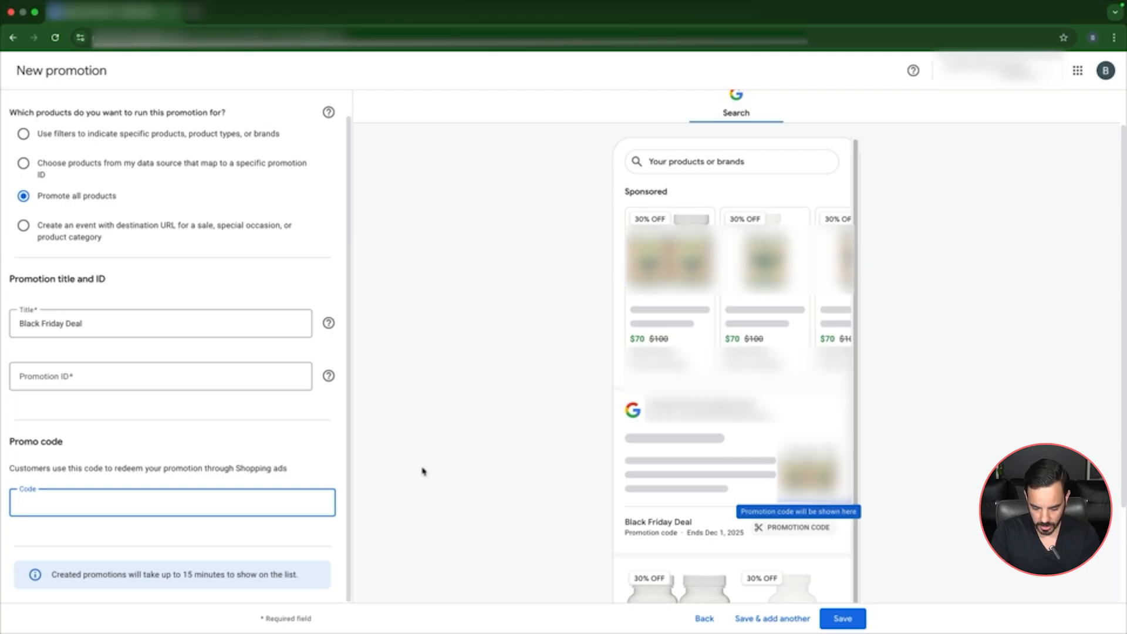
text(BF25)
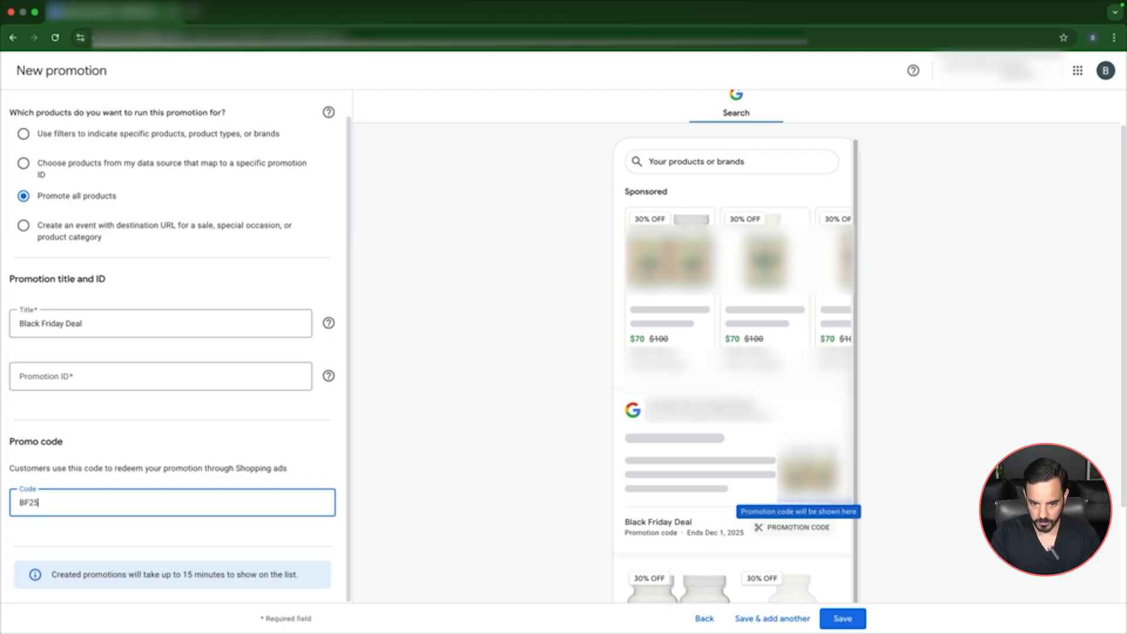
click(56, 369)
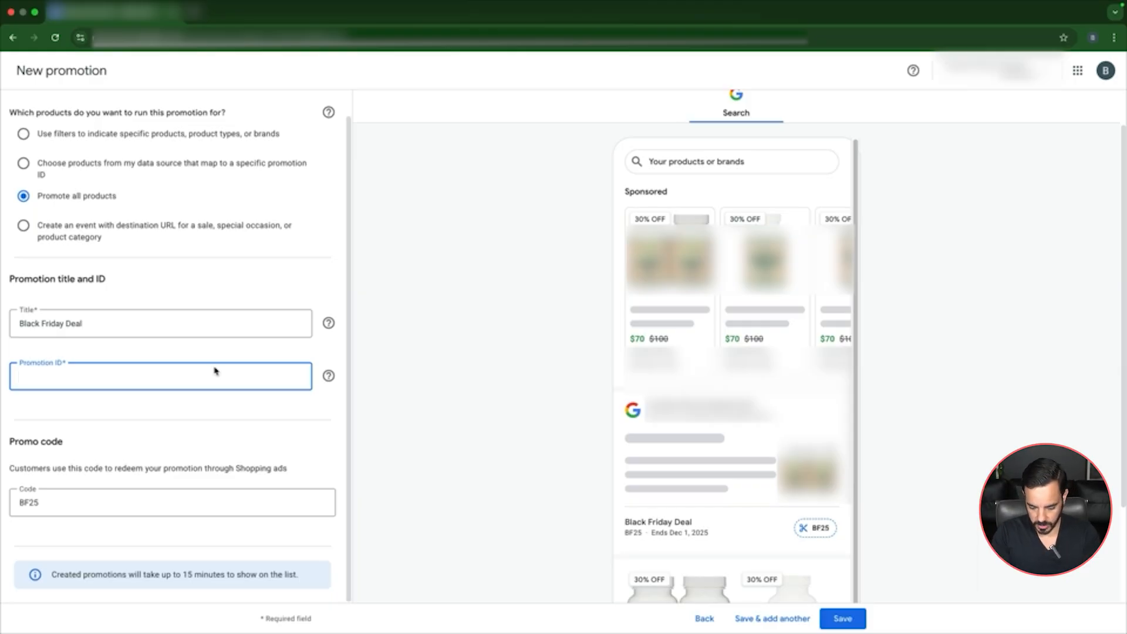
text(BFAP25)
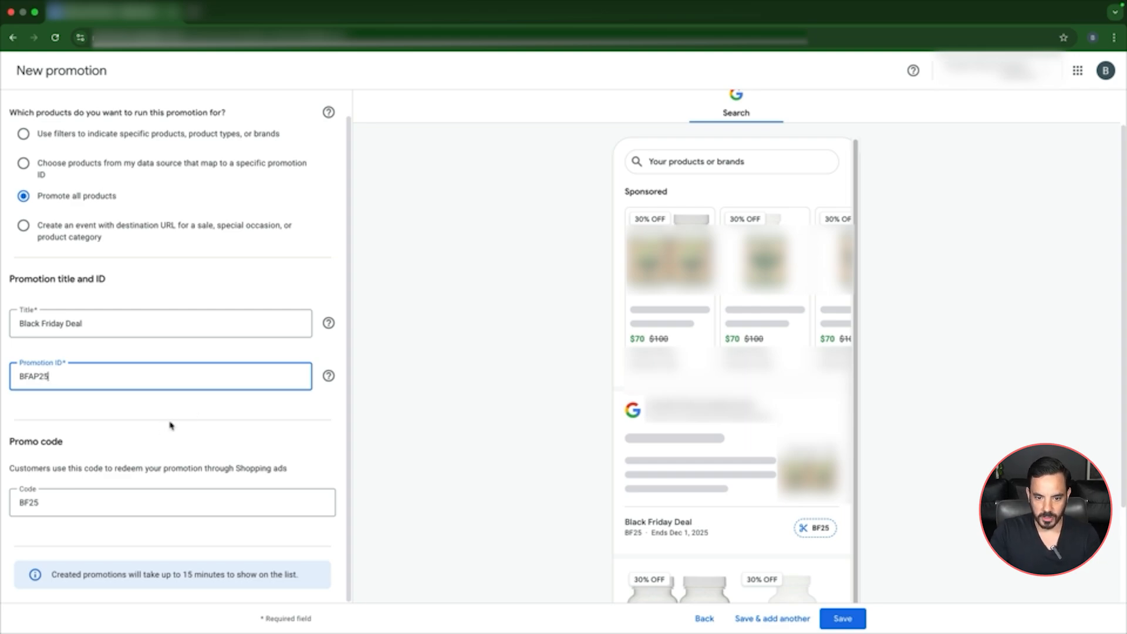
click(169, 424)
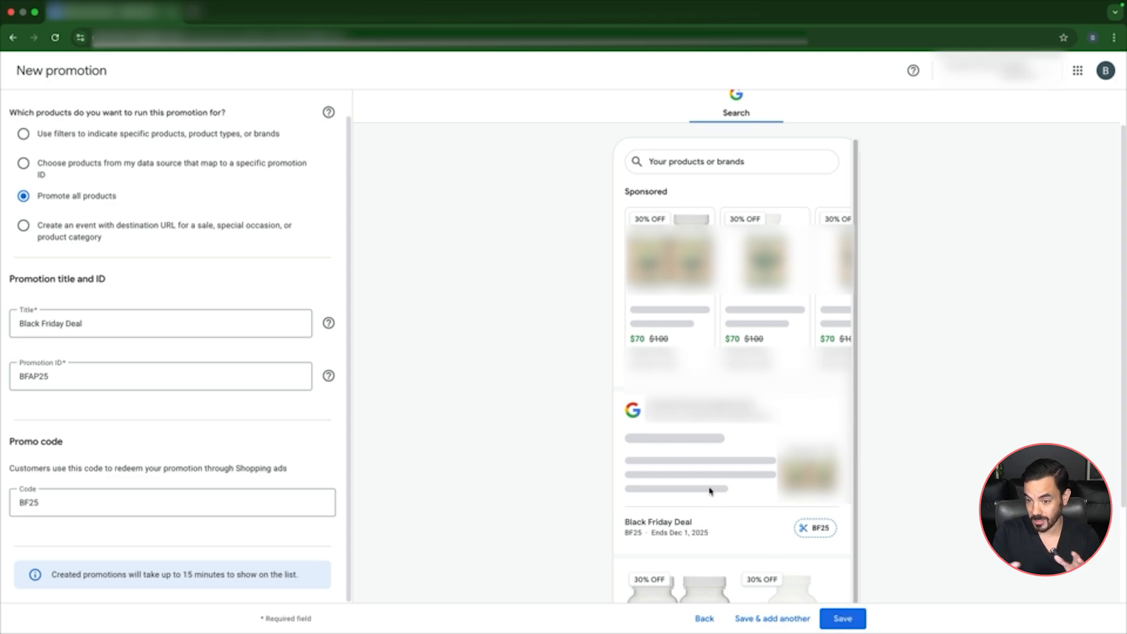
Step: Switch to the WorkFlowy outline, return to the Black Friday Google Ads Playbook list, and open the Promotion Assets (Extensions) item
scroll(693, 469, up, 2)
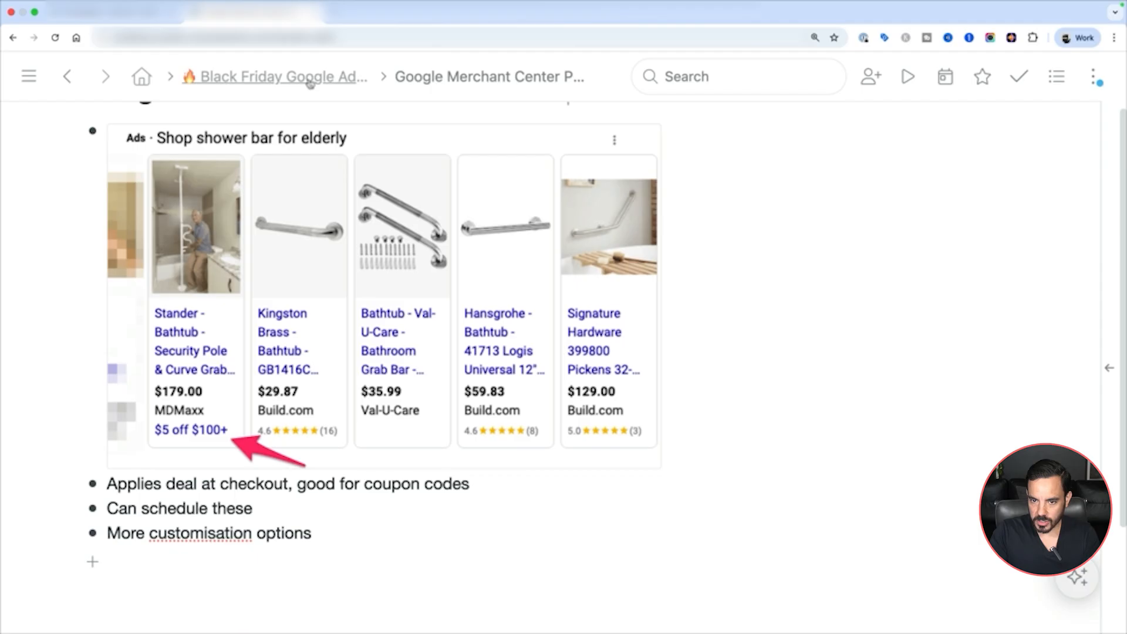
click(282, 76)
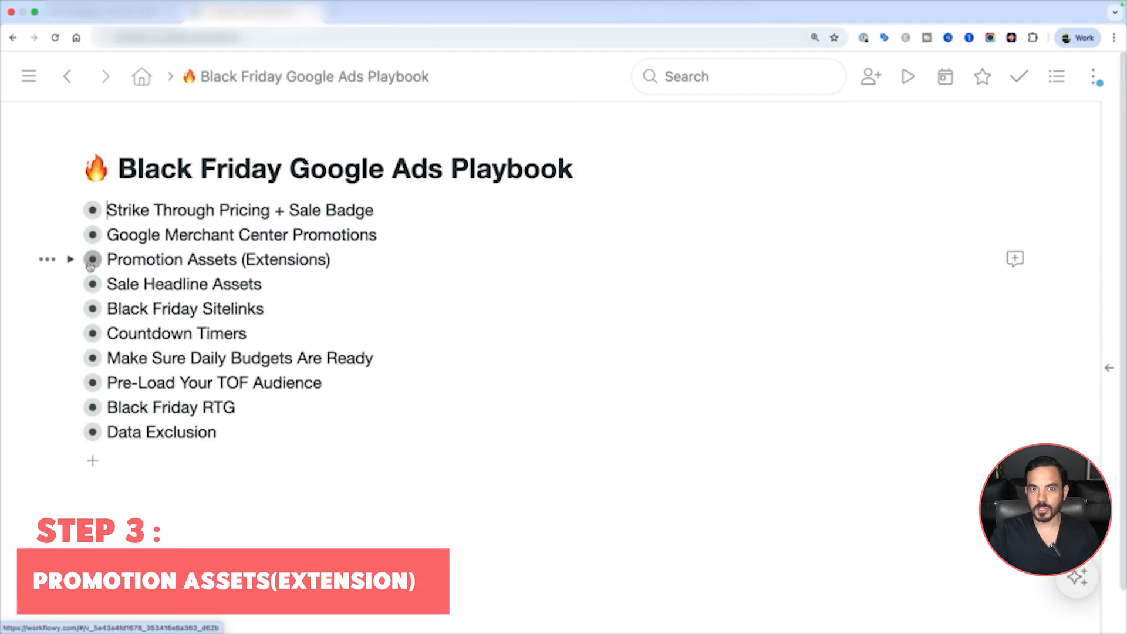
double_click(285, 258)
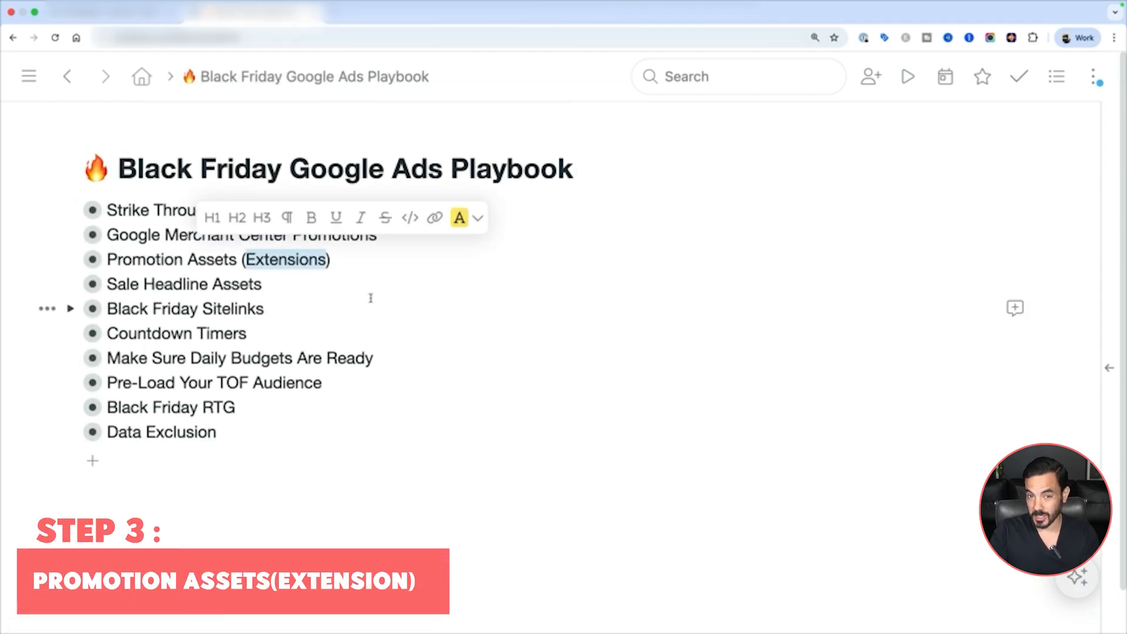
click(145, 259)
click(92, 259)
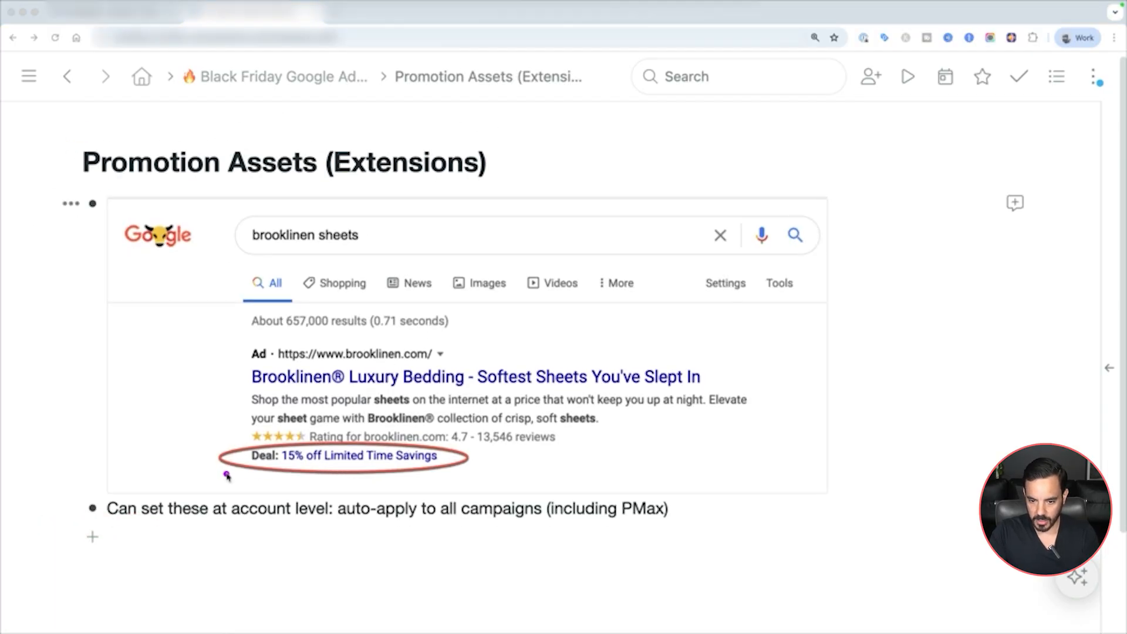
Step: Mark up the "Deal: 15% off Limited Time Savings" line in the example Brooklinen ad, and clear the markings
drag(224, 473, 361, 480)
mouse_move(230, 469)
mouse_down()
mouse_move(436, 478)
mouse_move(426, 435)
mouse_move(249, 472)
mouse_up()
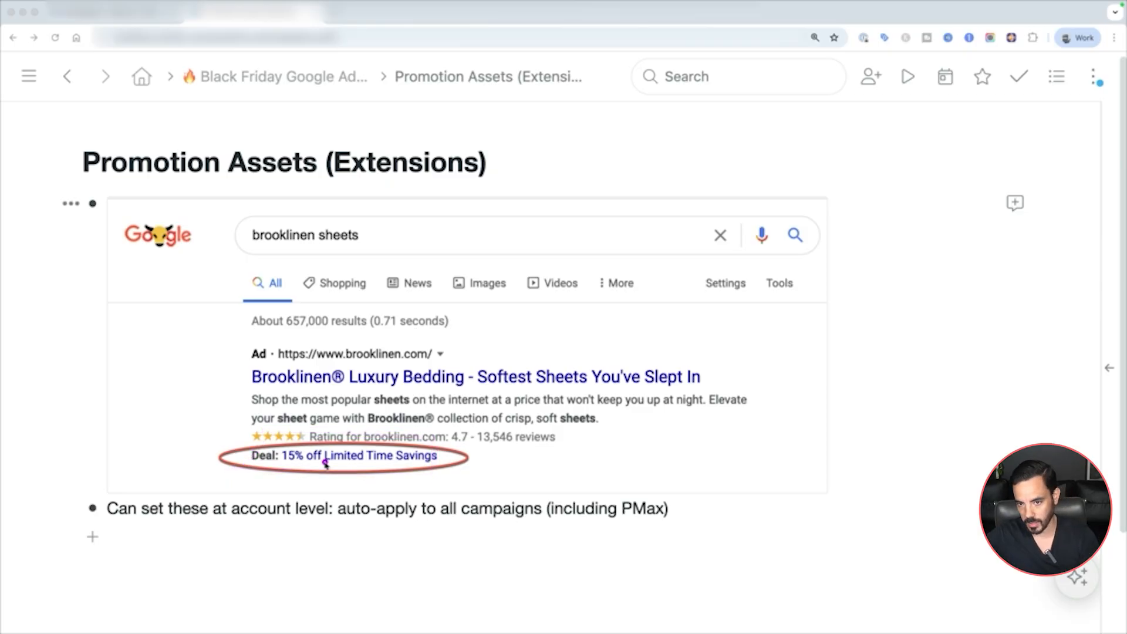
mouse_move(240, 468)
mouse_down()
mouse_move(479, 474)
mouse_move(478, 442)
mouse_move(241, 435)
mouse_move(238, 468)
mouse_move(452, 470)
mouse_up()
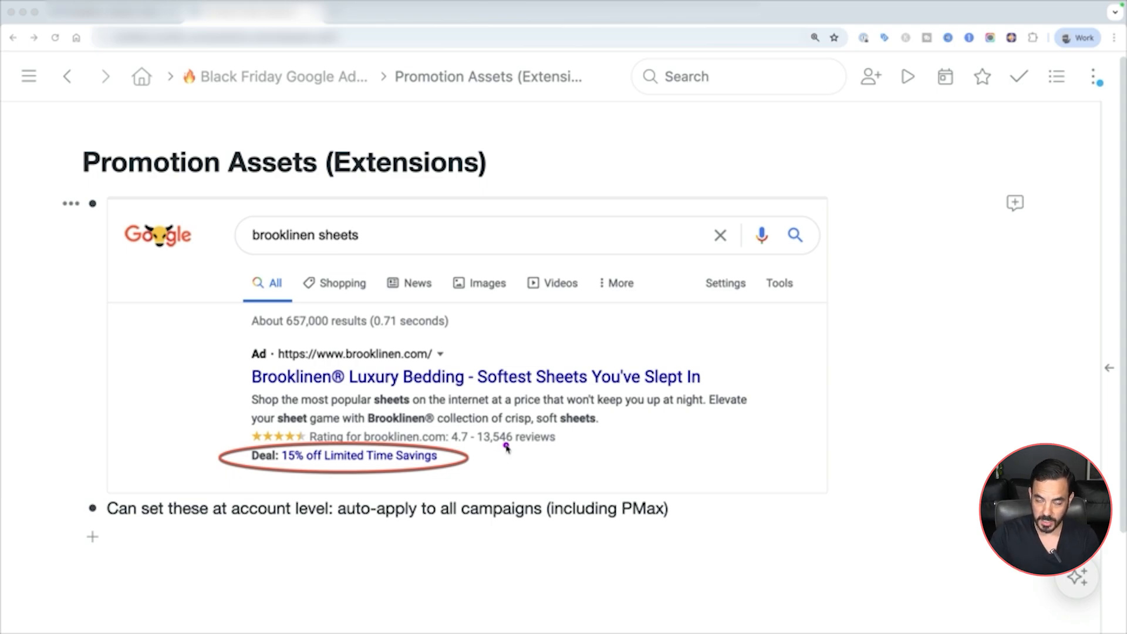
key(Escape)
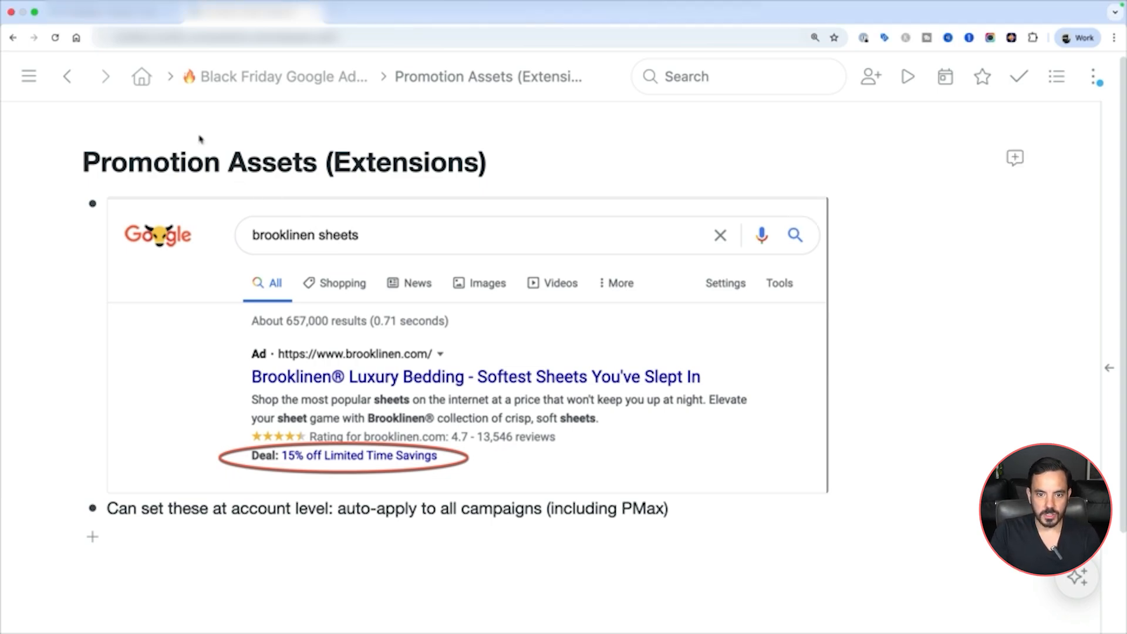
Step: Switch to Google Ads and open the Assets page for the Performance Max campaign
click(112, 11)
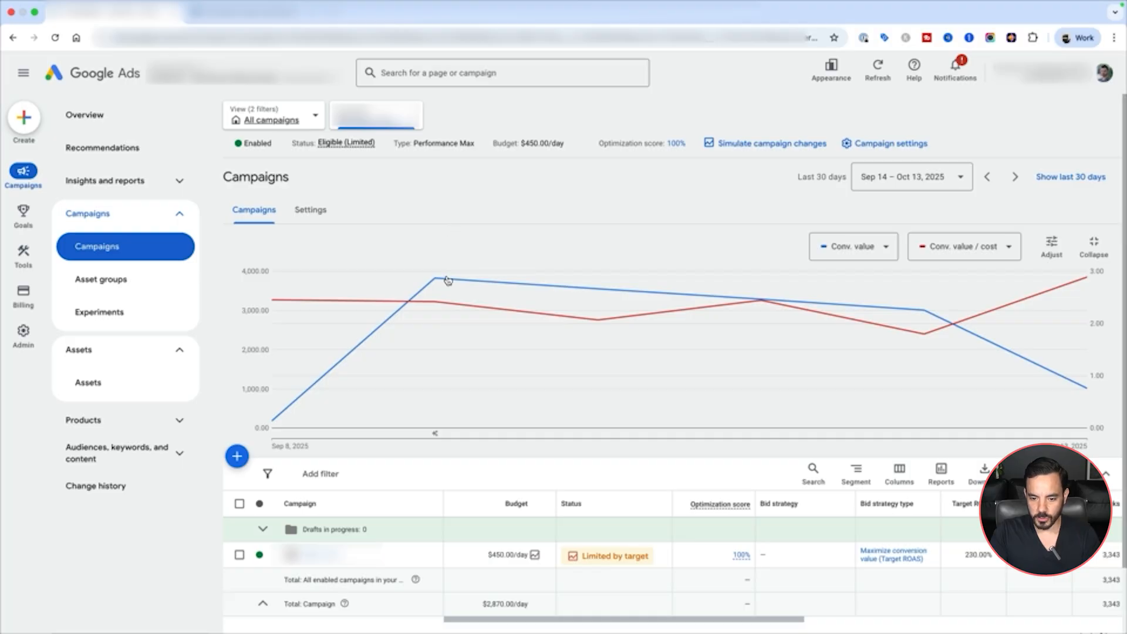
mouse_move(447, 278)
click(176, 218)
click(177, 249)
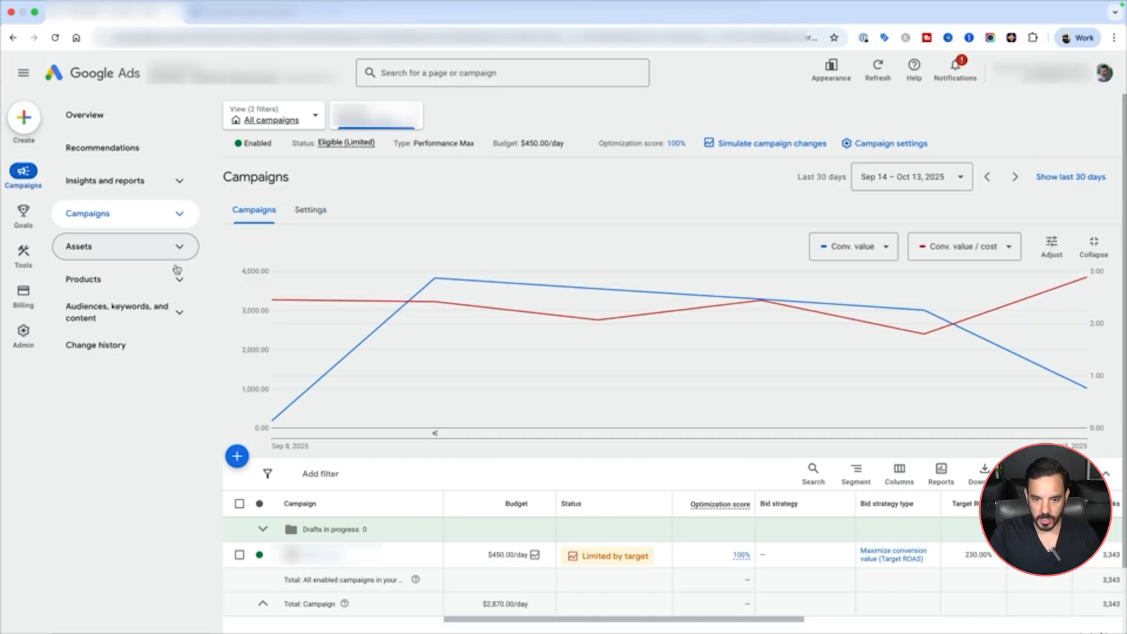
click(99, 259)
click(94, 280)
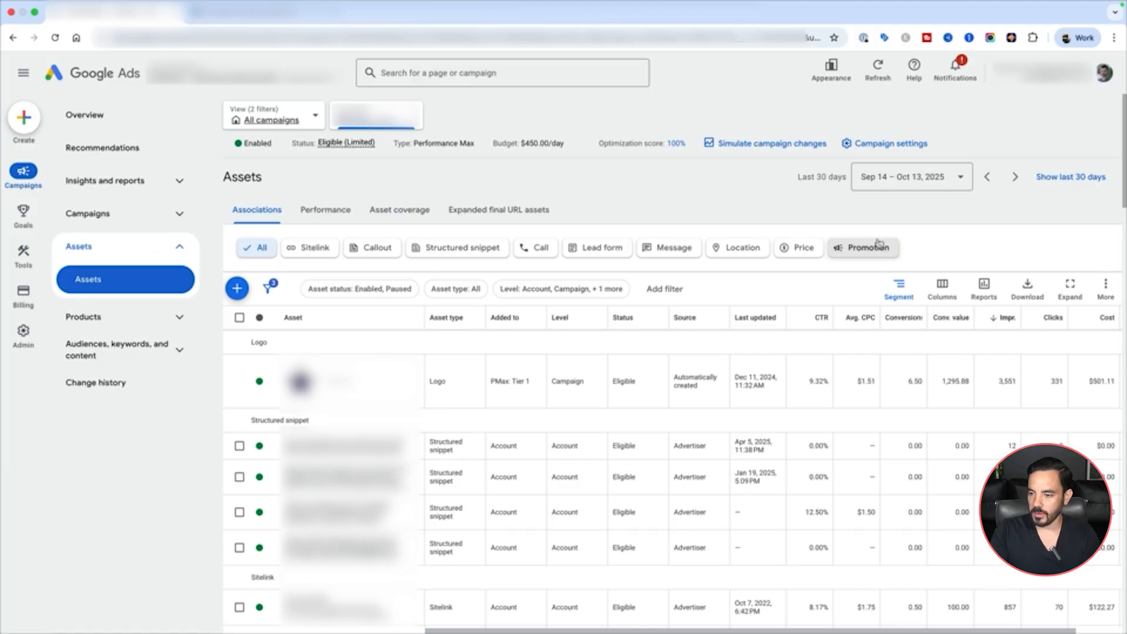
Step: Start a new promotion asset and set it to be added at the Account level
mouse_move(240, 297)
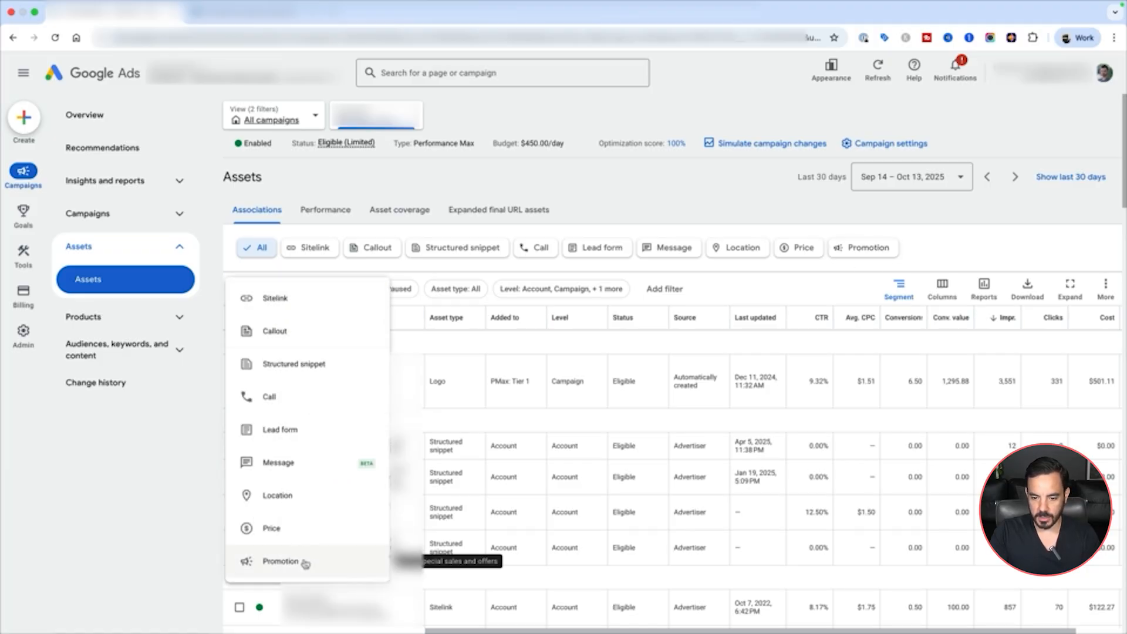
click(305, 562)
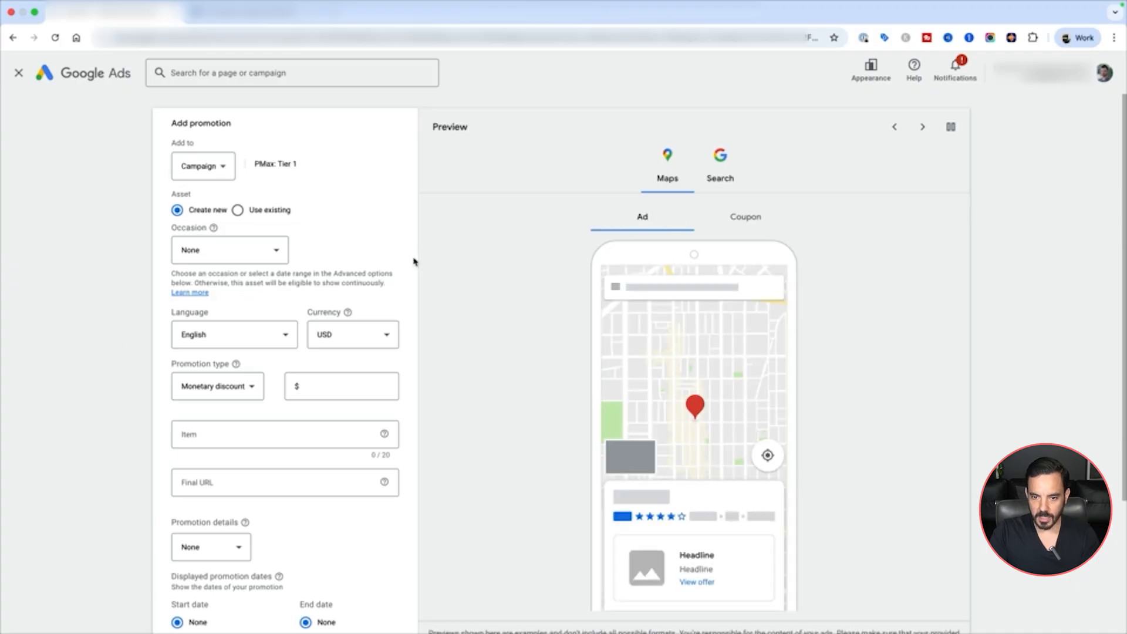
click(222, 173)
click(222, 176)
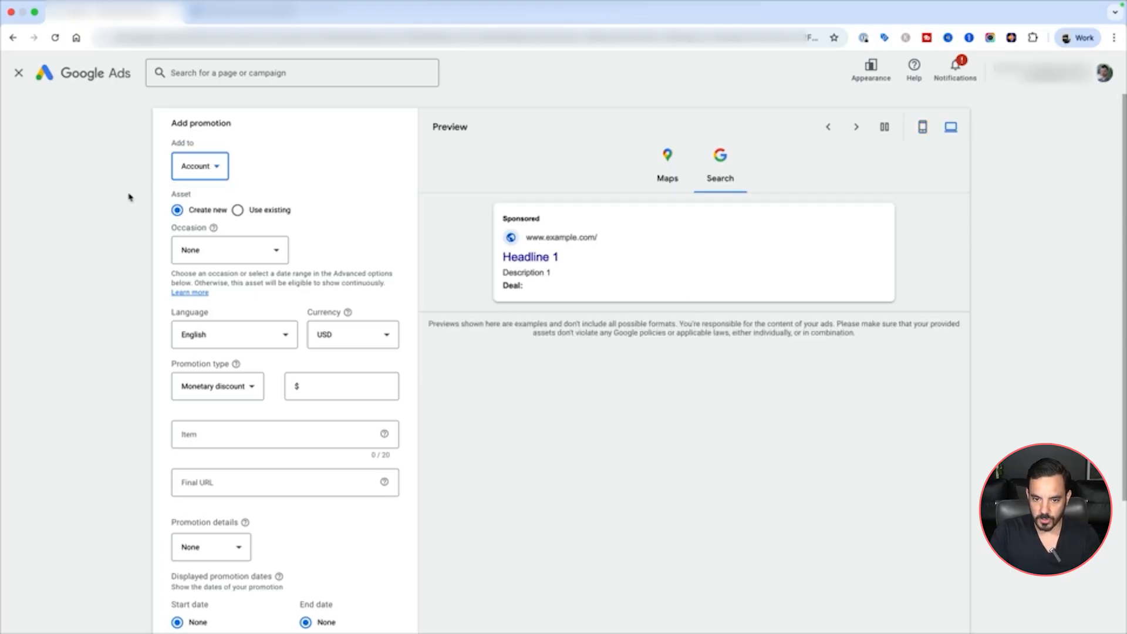
click(205, 169)
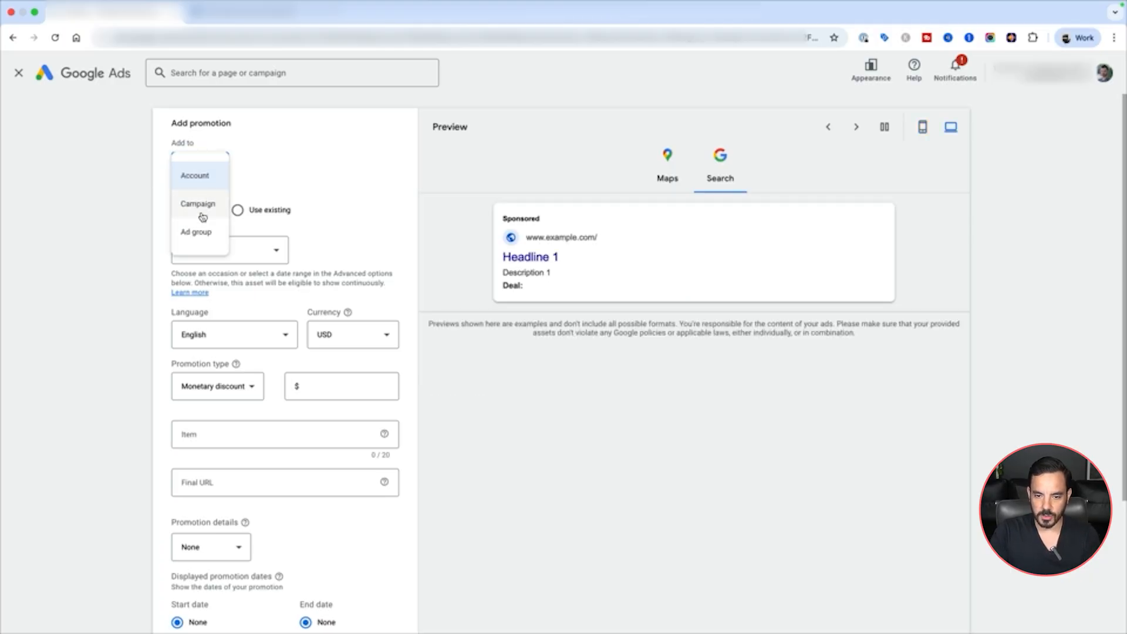
click(105, 213)
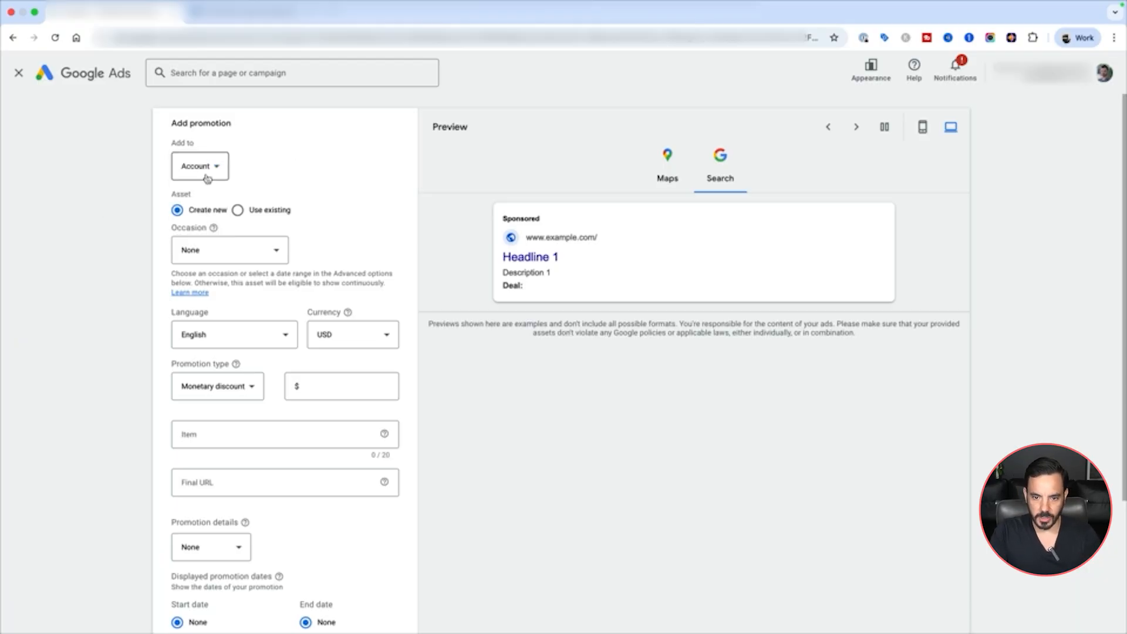
Step: Set the occasion of the new promotion asset to Black Friday
scroll(158, 194, down, 1)
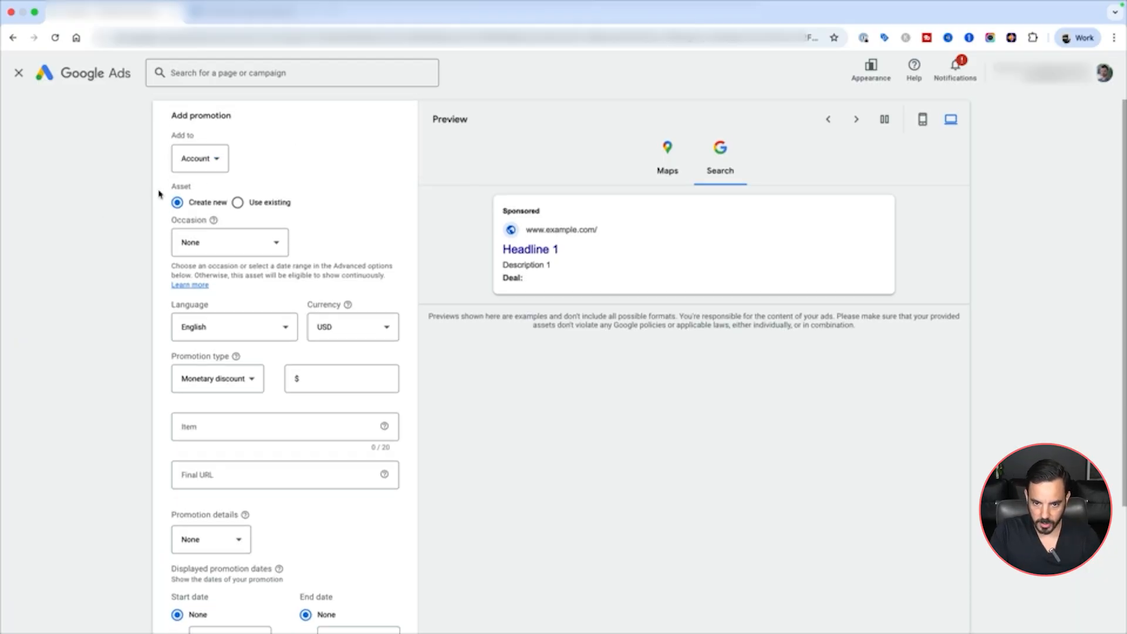
scroll(158, 193, up, 1)
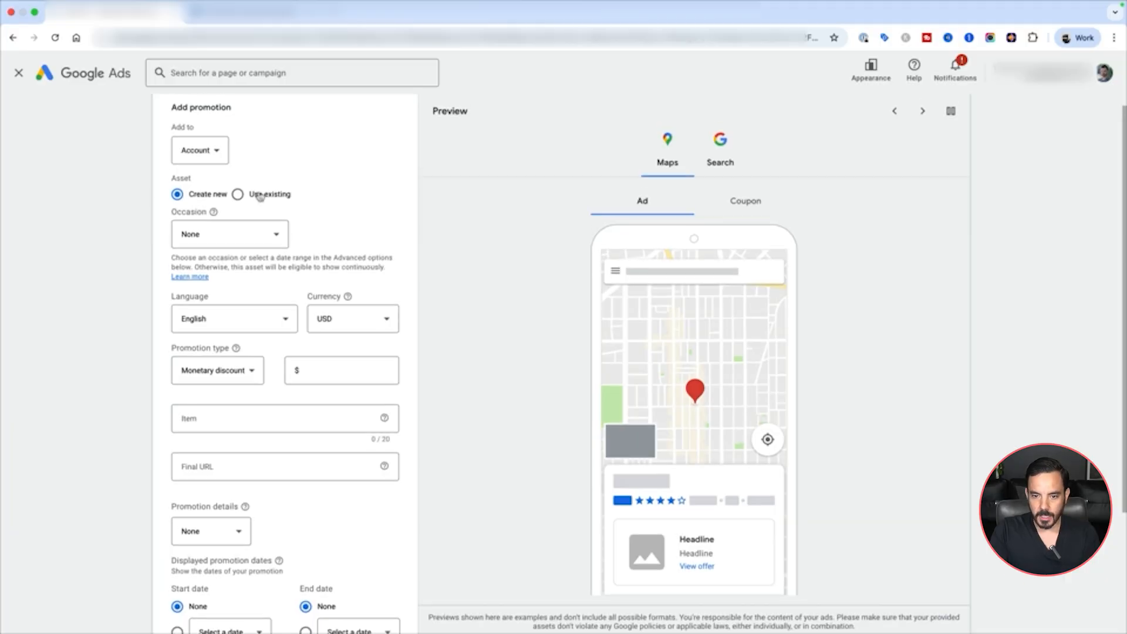
scroll(188, 200, down, 1)
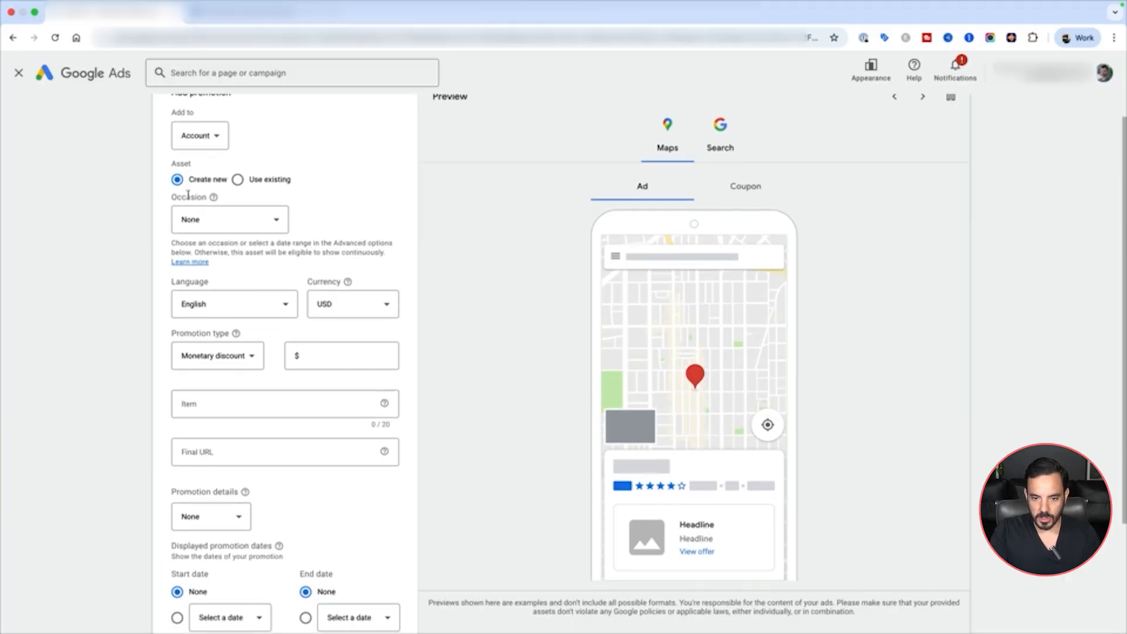
click(211, 223)
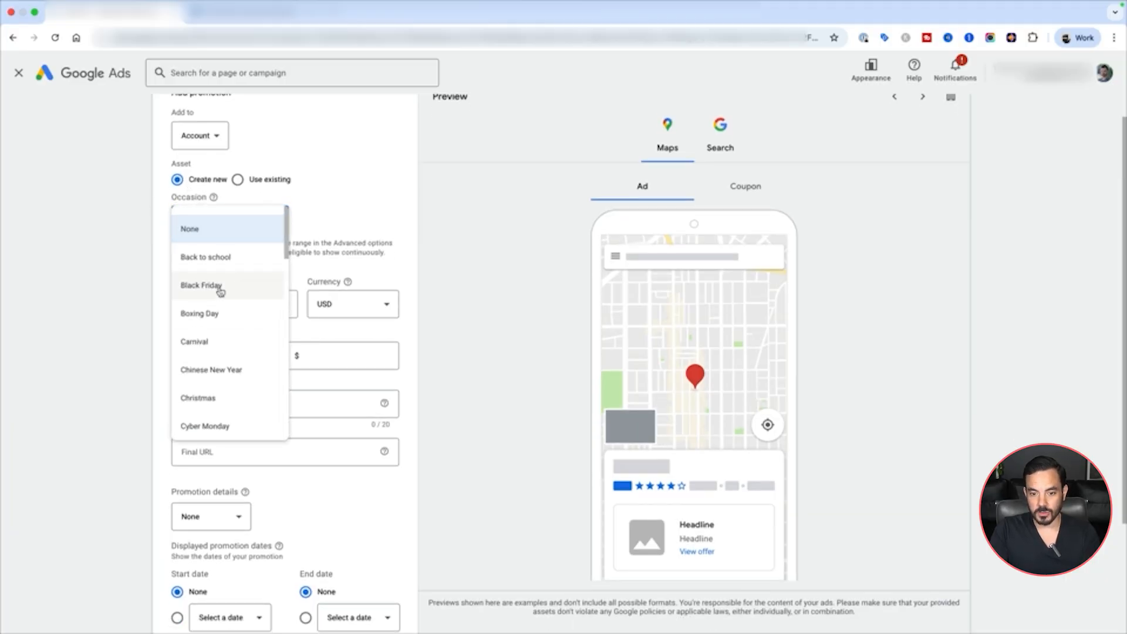
click(220, 290)
Step: Set the promotion type to Percent discount with a value of 30%
scroll(136, 268, down, 2)
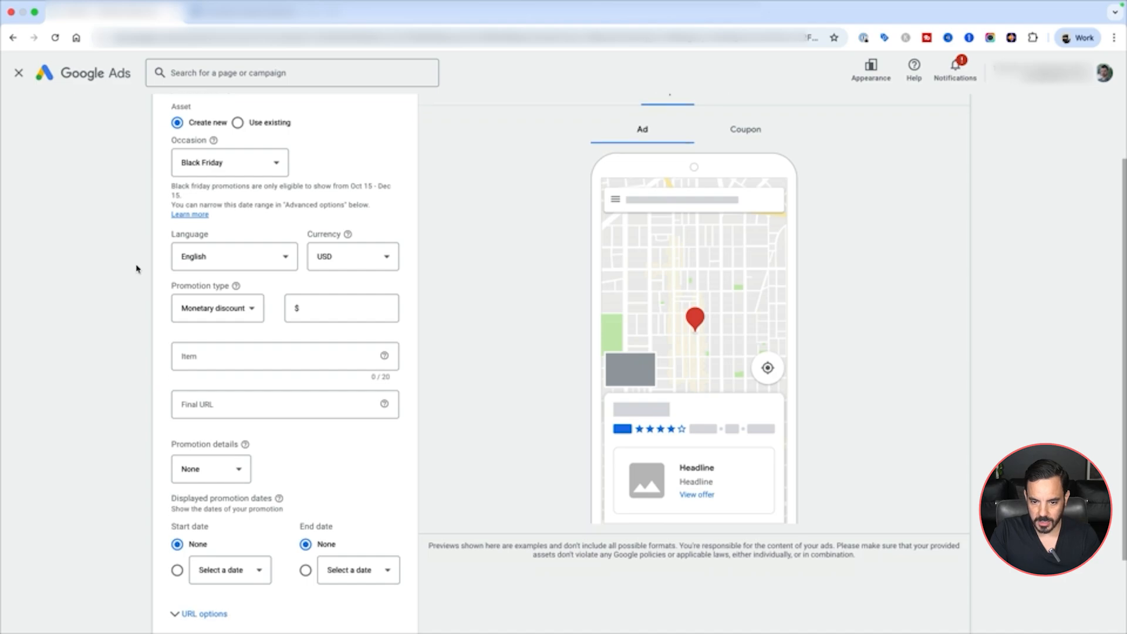
click(216, 293)
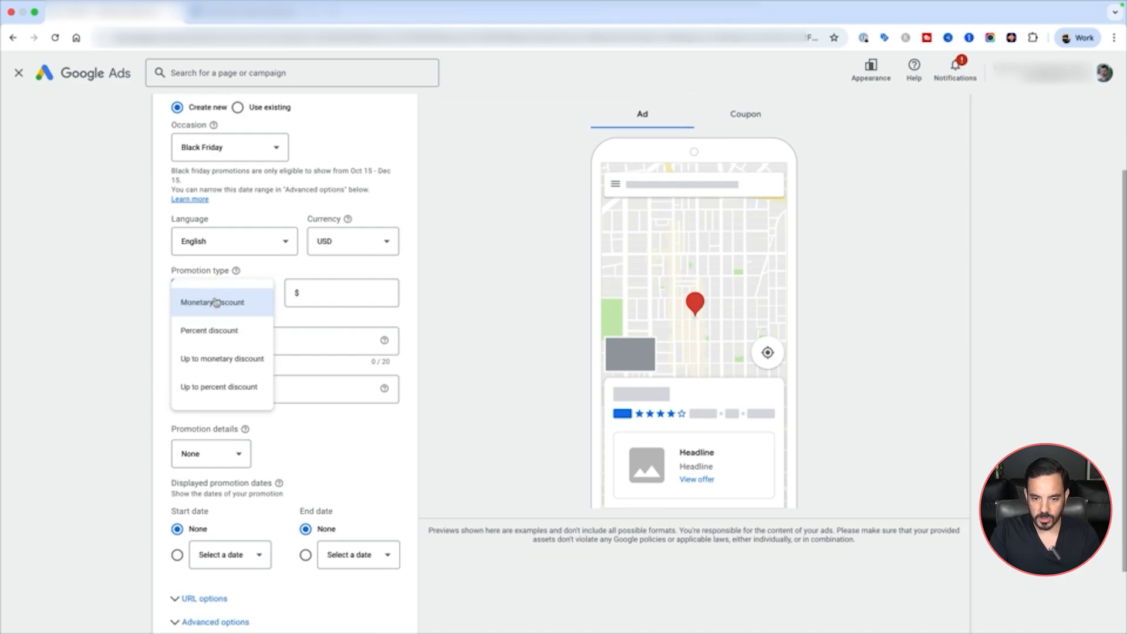
click(216, 333)
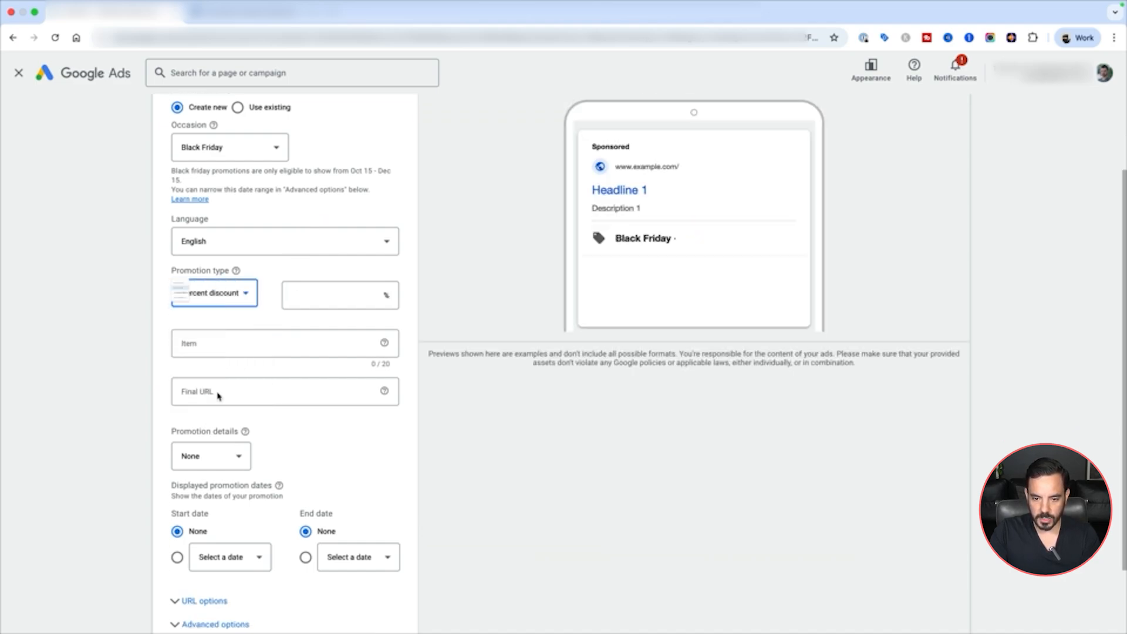
click(340, 296)
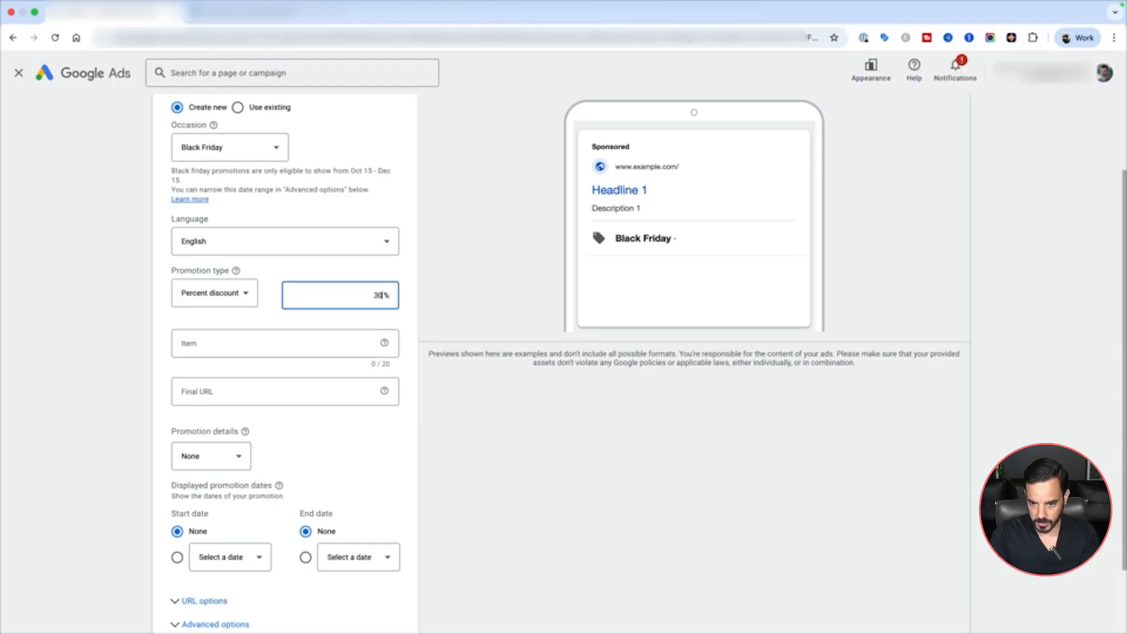
click(36, 361)
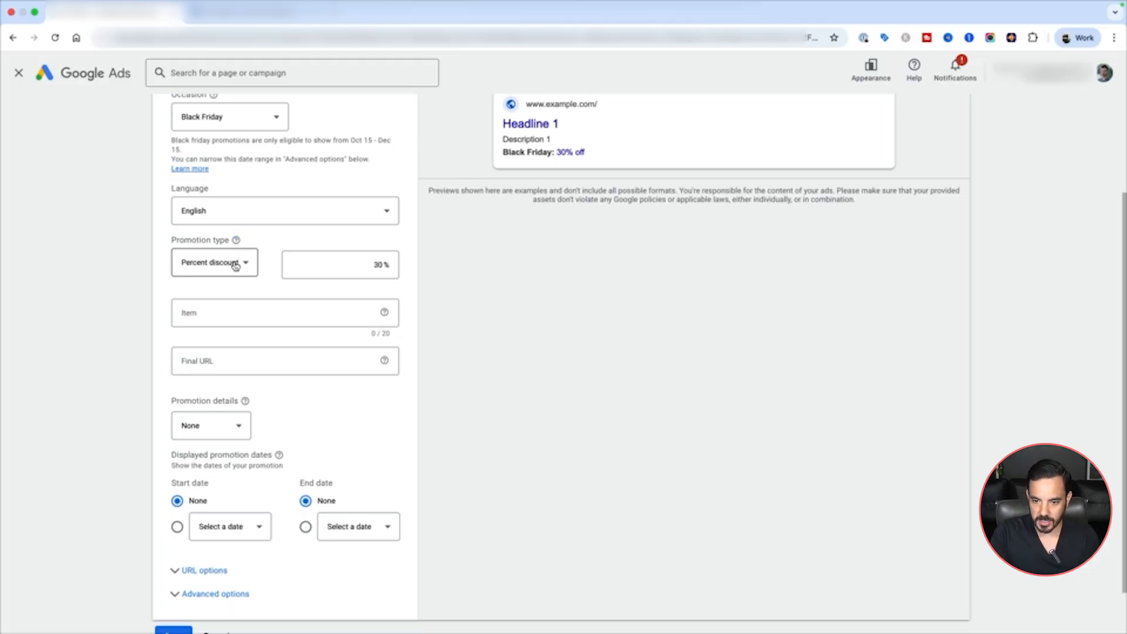
Step: Enter "Whey Protein" as the promotion item, trying out "Supplement" as an extra word and removing it again
click(237, 341)
scroll(237, 341, down, 1)
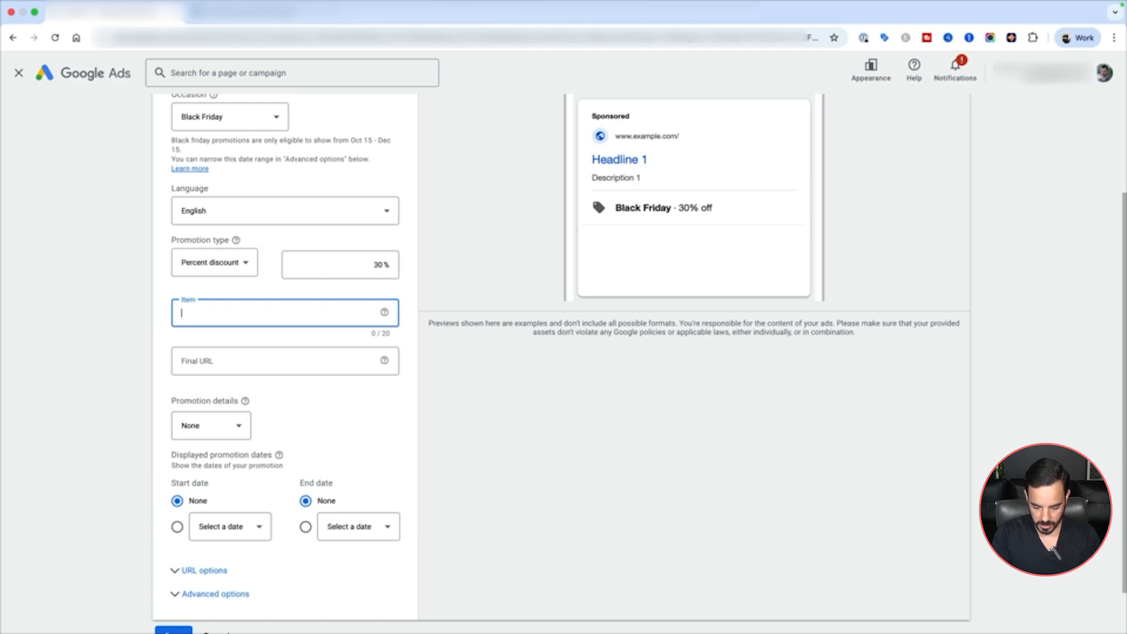
text(Whey Protein)
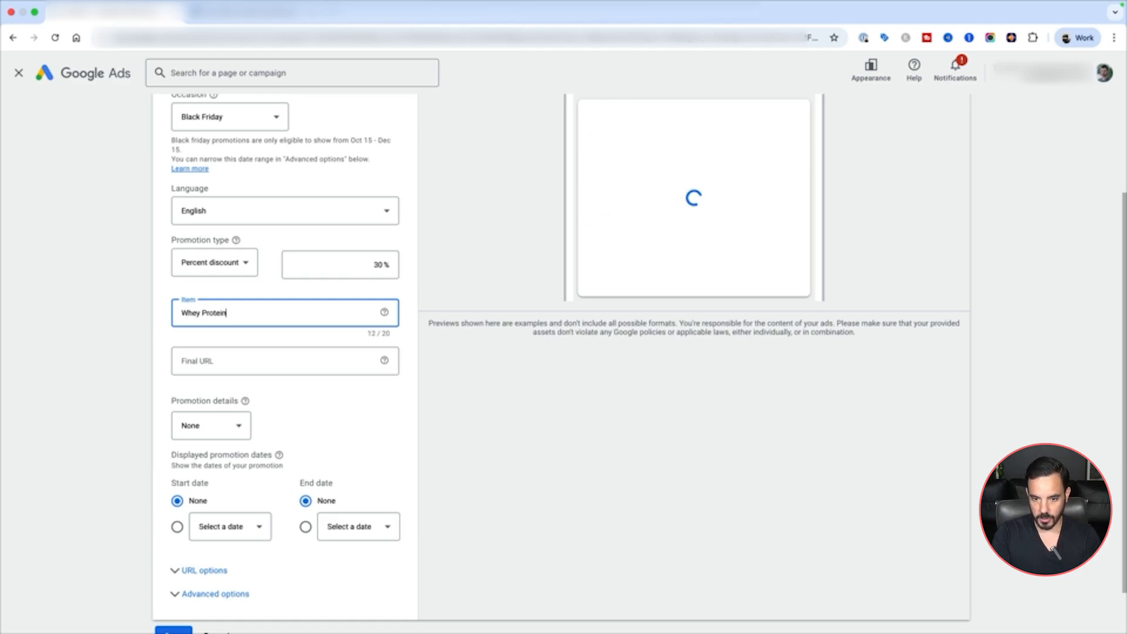
text( Sipple)
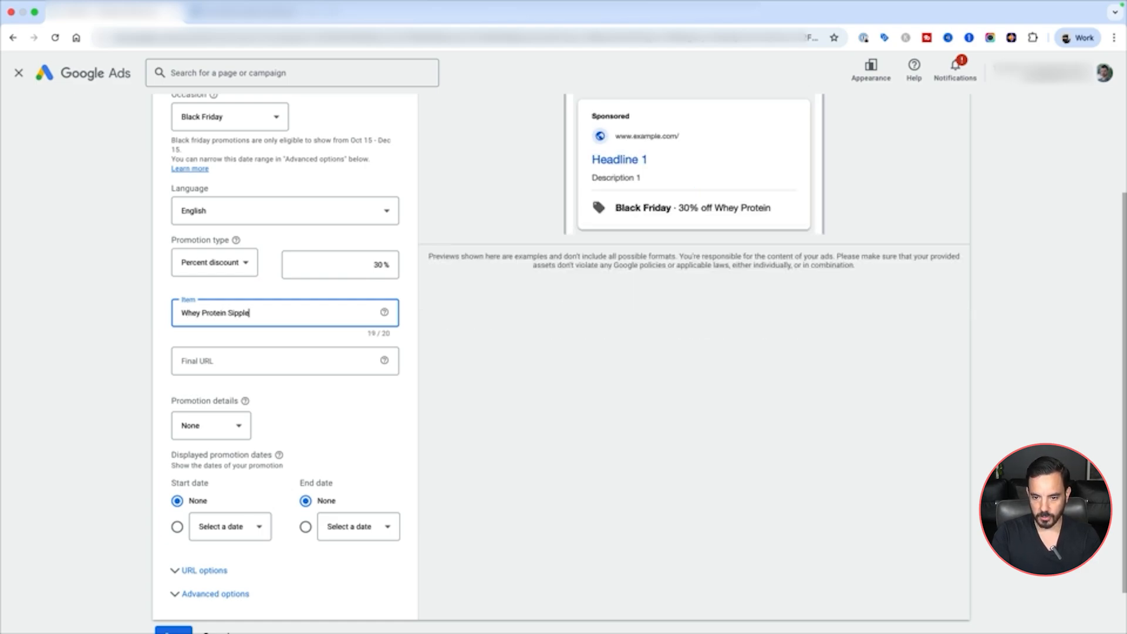
key(alt+shift+Left)
text(Supplement)
key(alt+shift+Left)
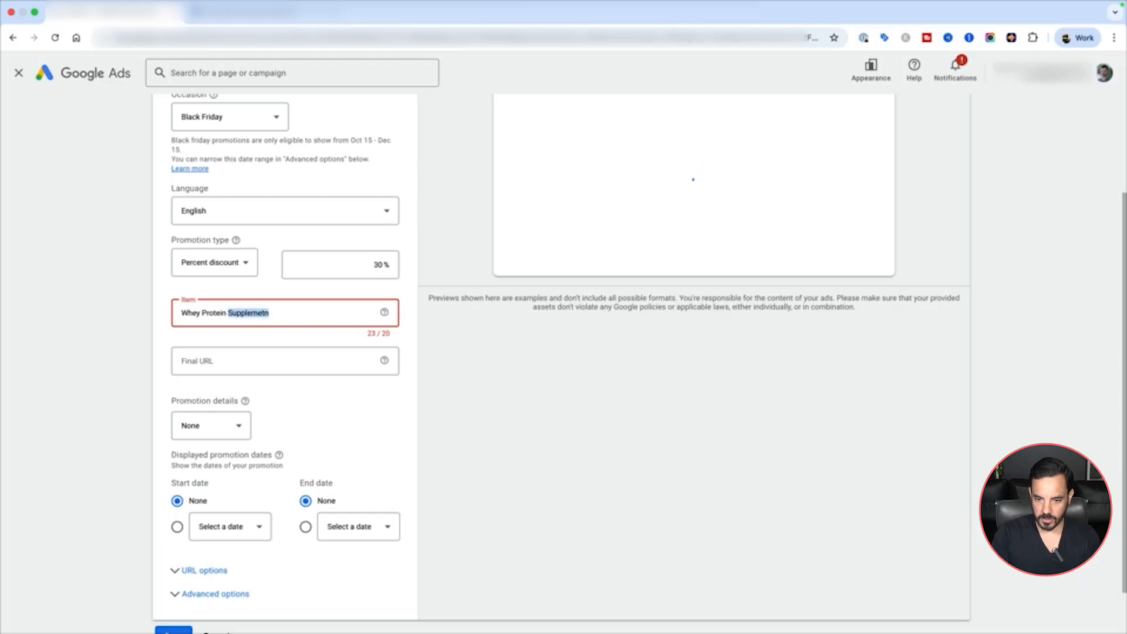
key(BackSpace)
key(BackSpace)
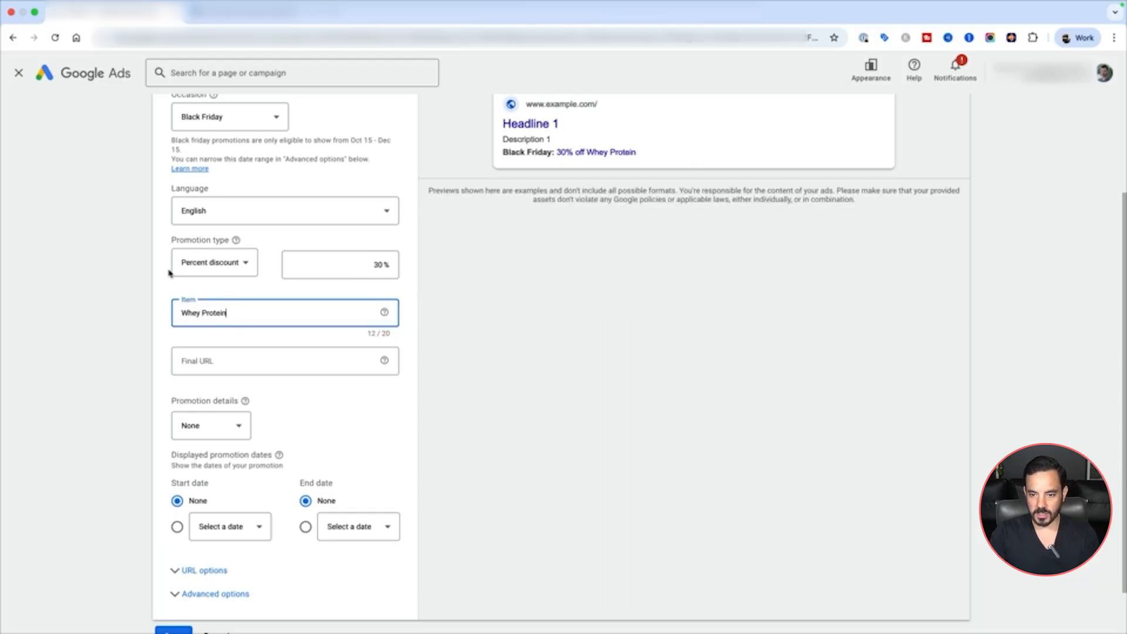
Step: Extend the promotion item text to "All Whey Proteins"
scroll(642, 100, up, 1)
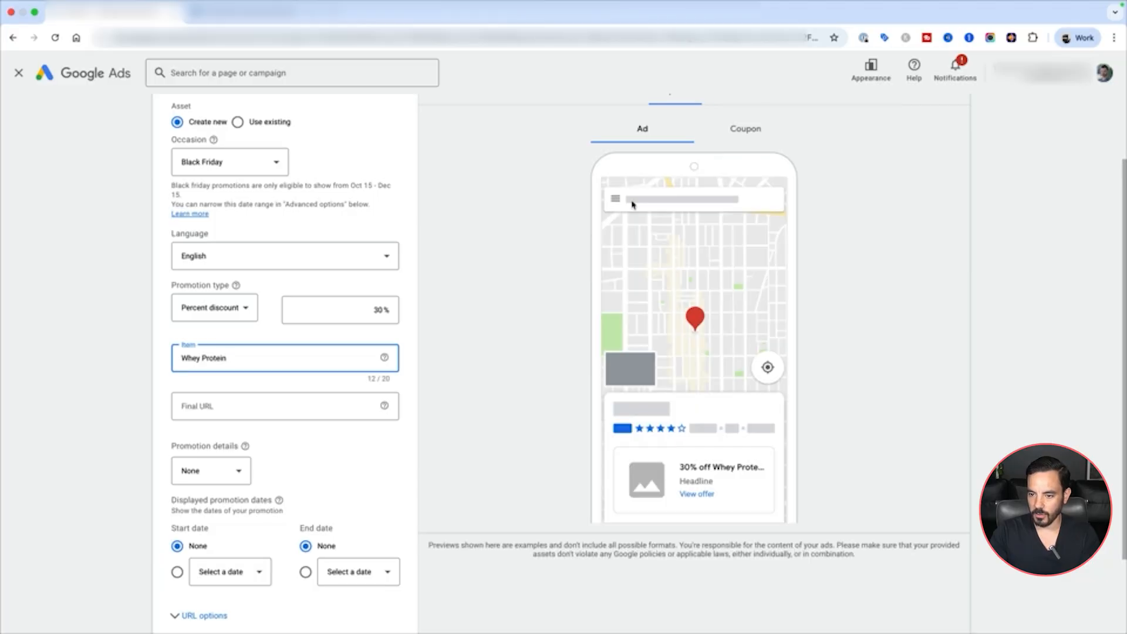
text(All)
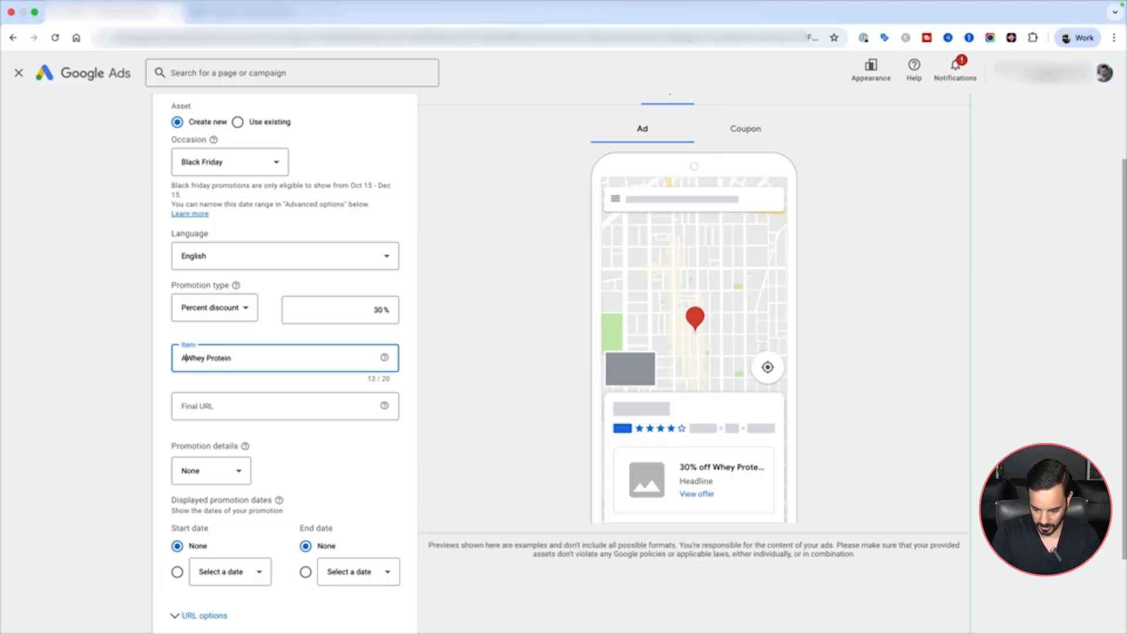
click(237, 355)
text(s)
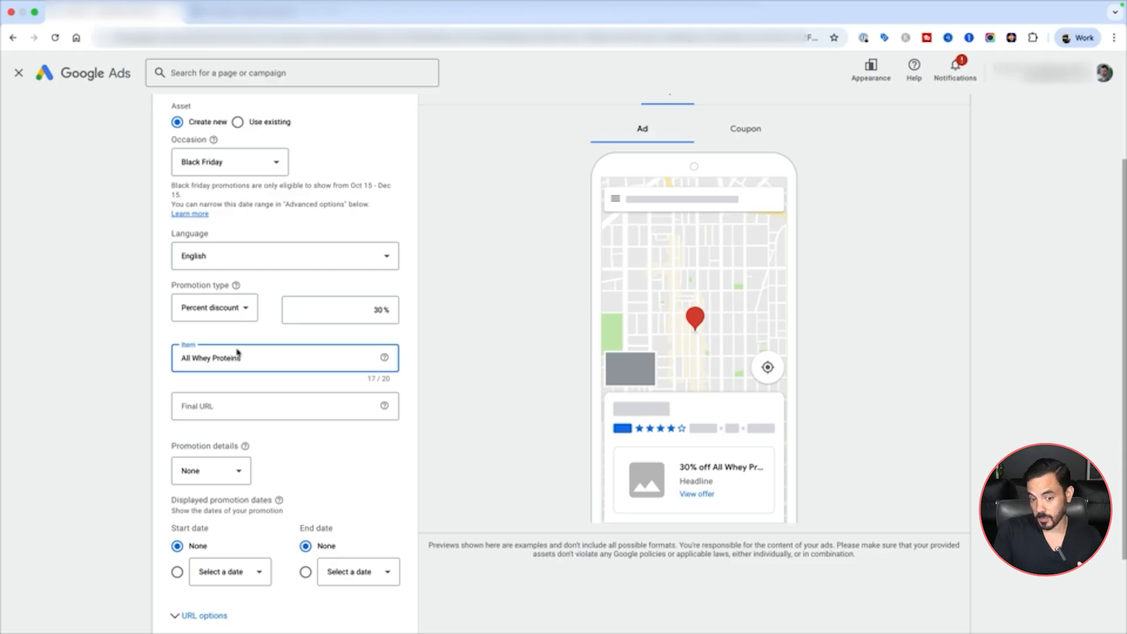
Step: Change the promotion item text to "All Products"
triple_click(237, 353)
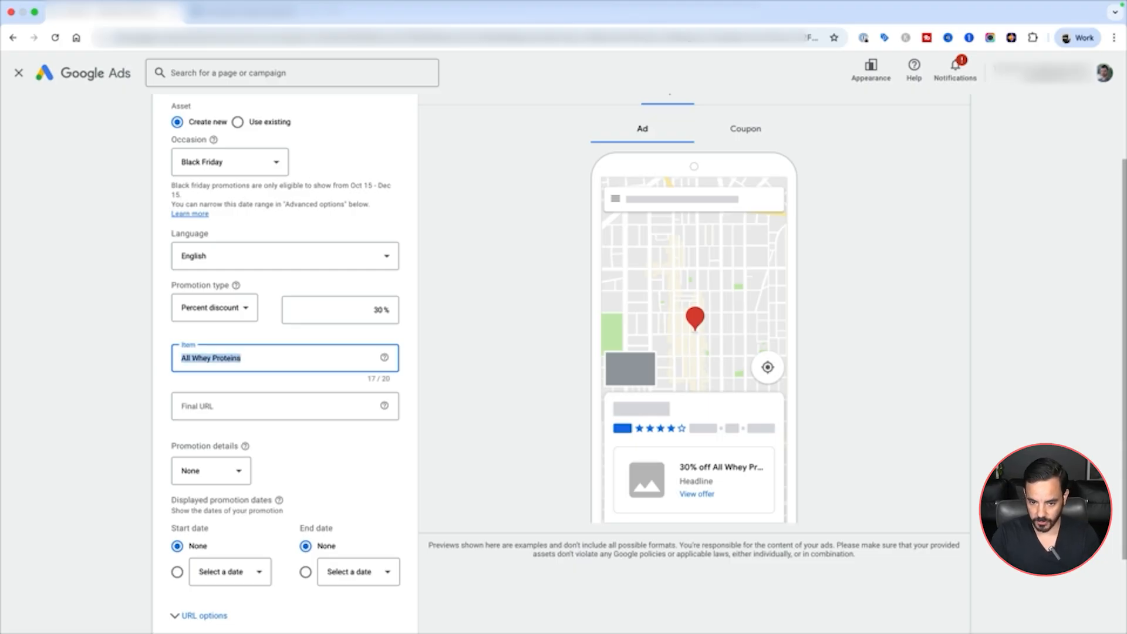
key(Right)
key(alt+shift+Left)
key(alt+shift+Left)
text(Pro)
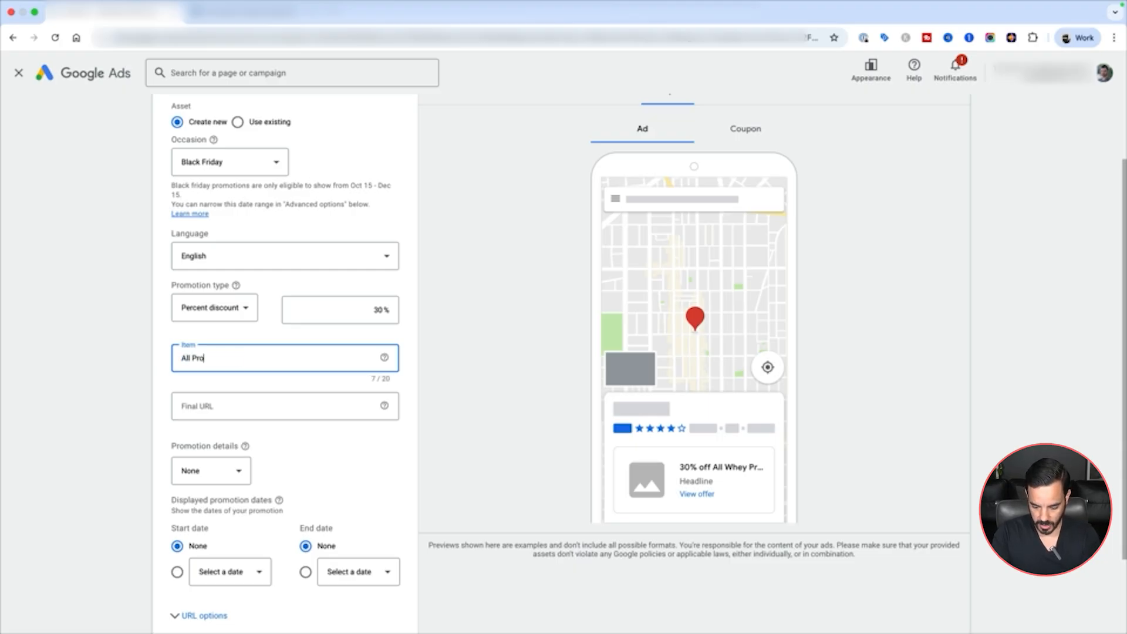
text(ducts)
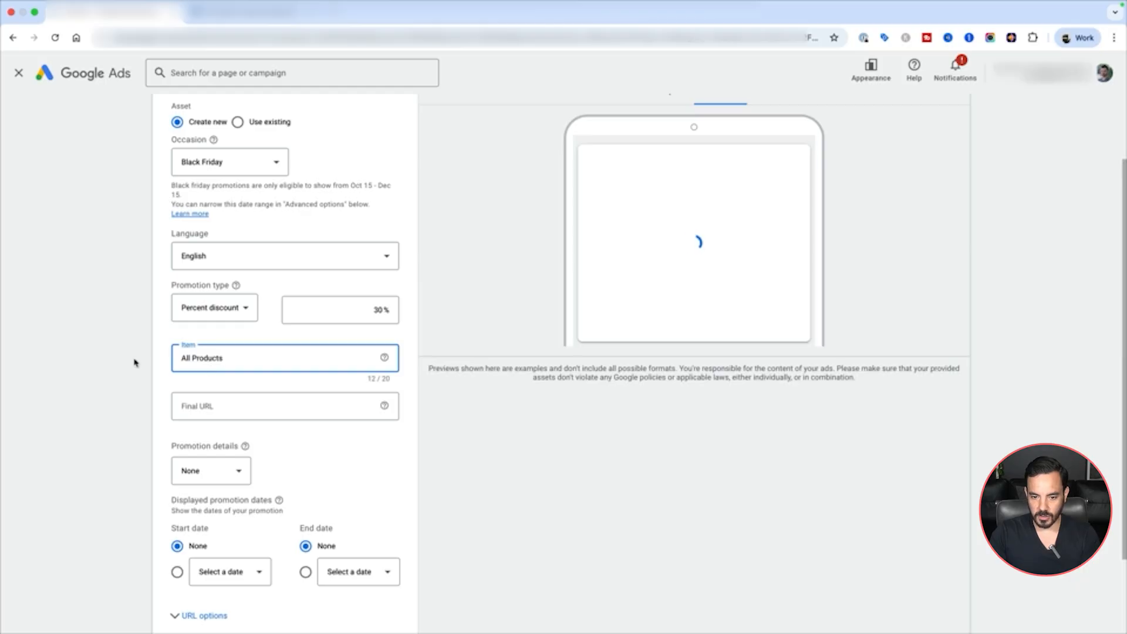
scroll(209, 361, down, 1)
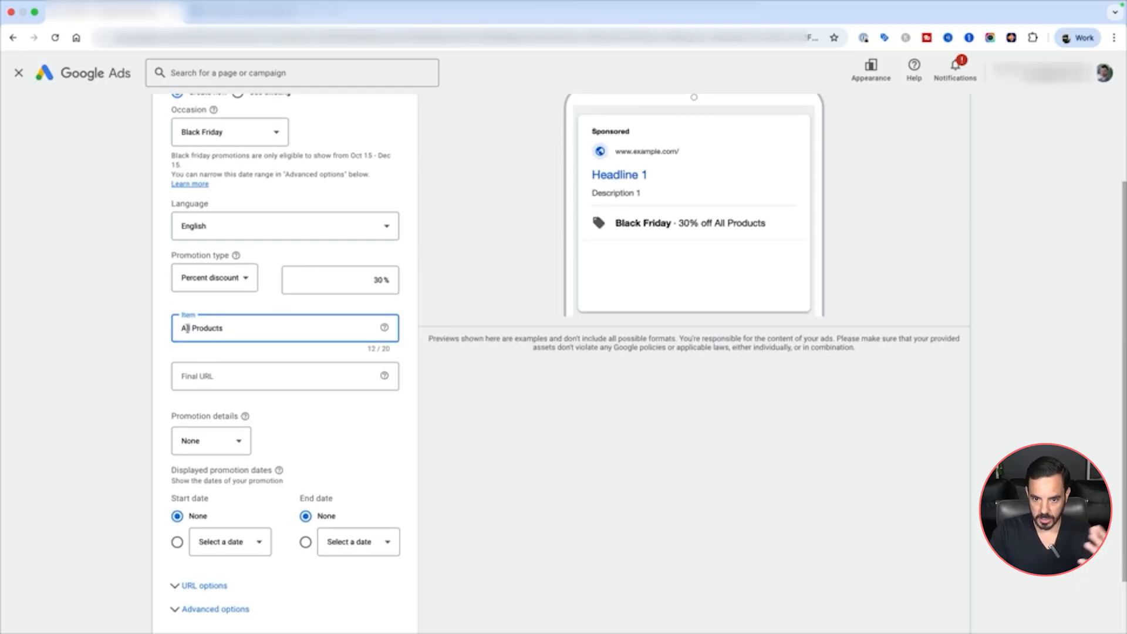
scroll(188, 330, down, 1)
scroll(188, 332, down, 1)
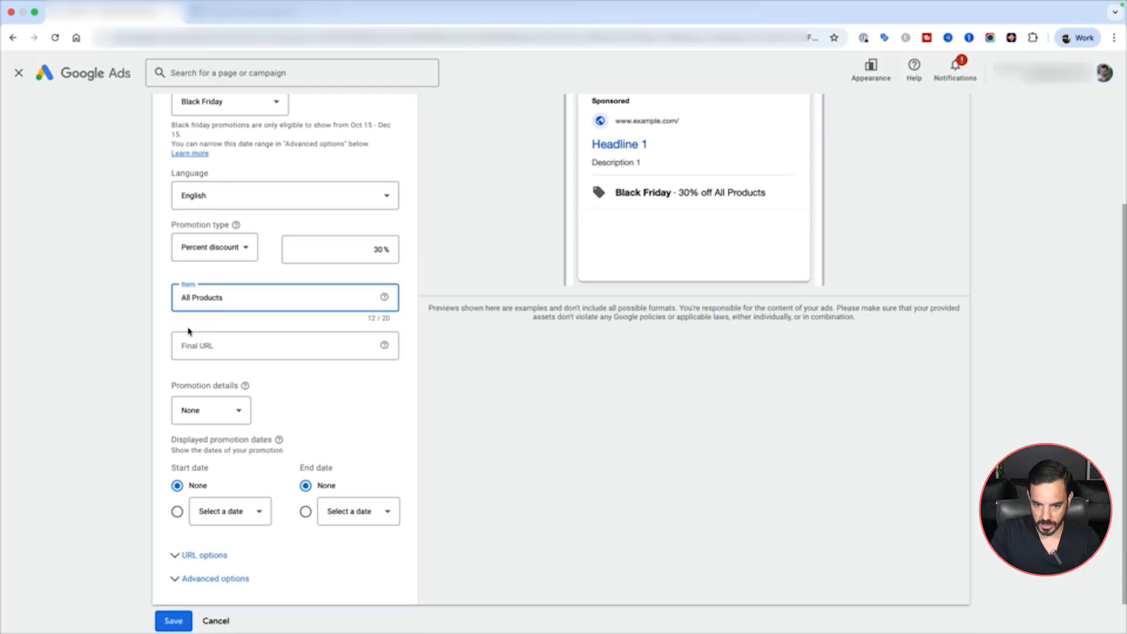
click(211, 339)
click(211, 339)
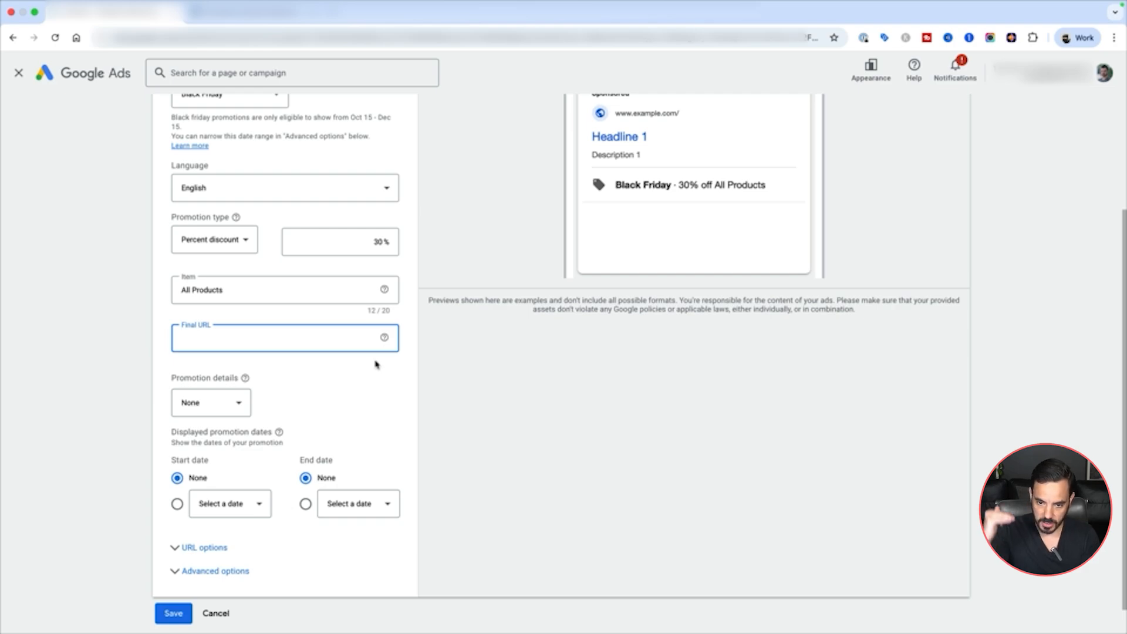
text(ww)
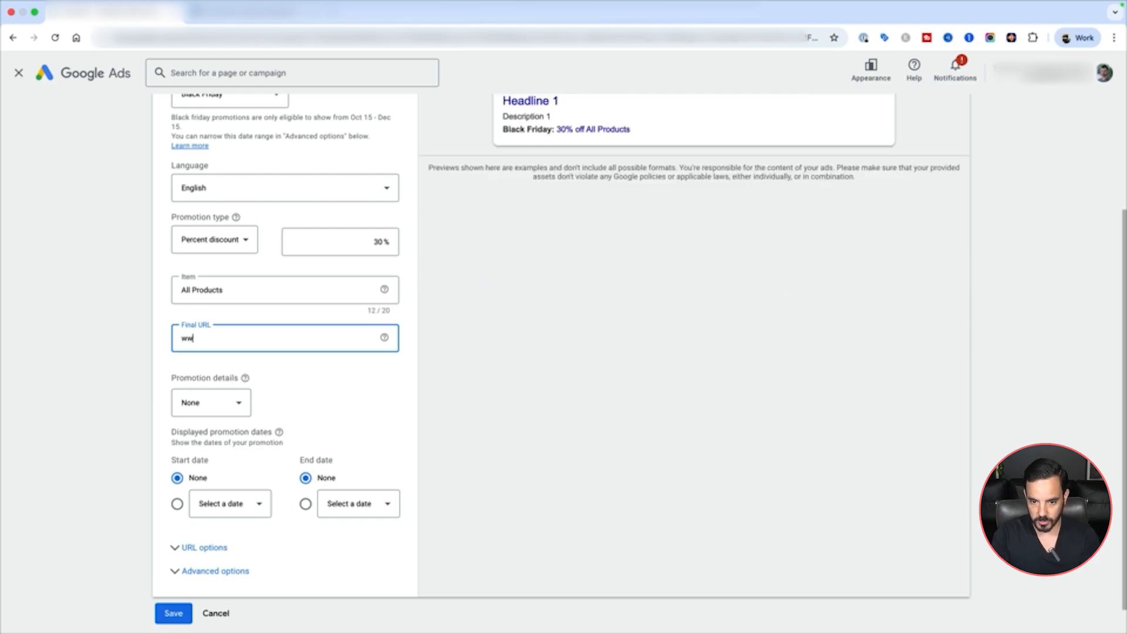
text(w.homepage.com)
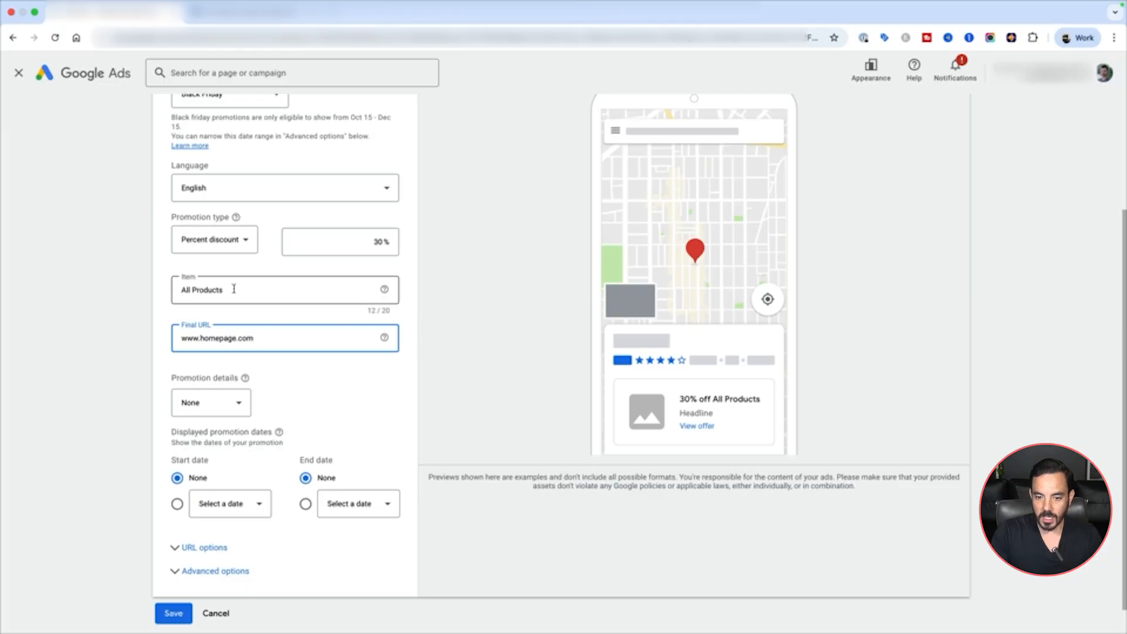
key(super+a)
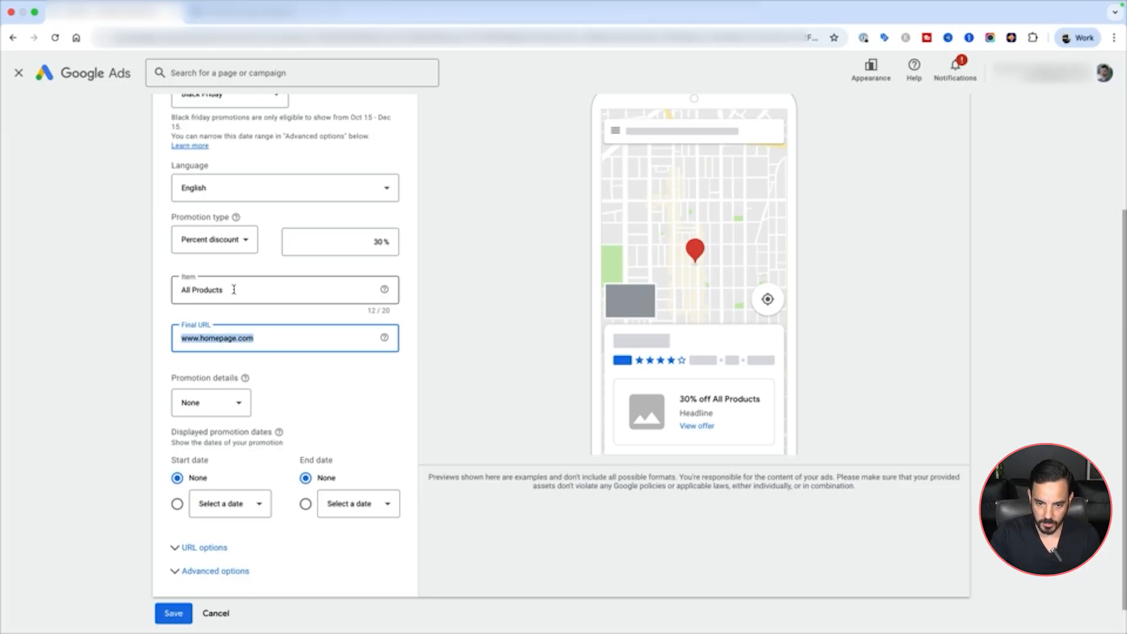
click(153, 327)
Step: Examine the available Promotion details options, leave the setting at None, and review the item and discount fields
scroll(199, 327, up, 1)
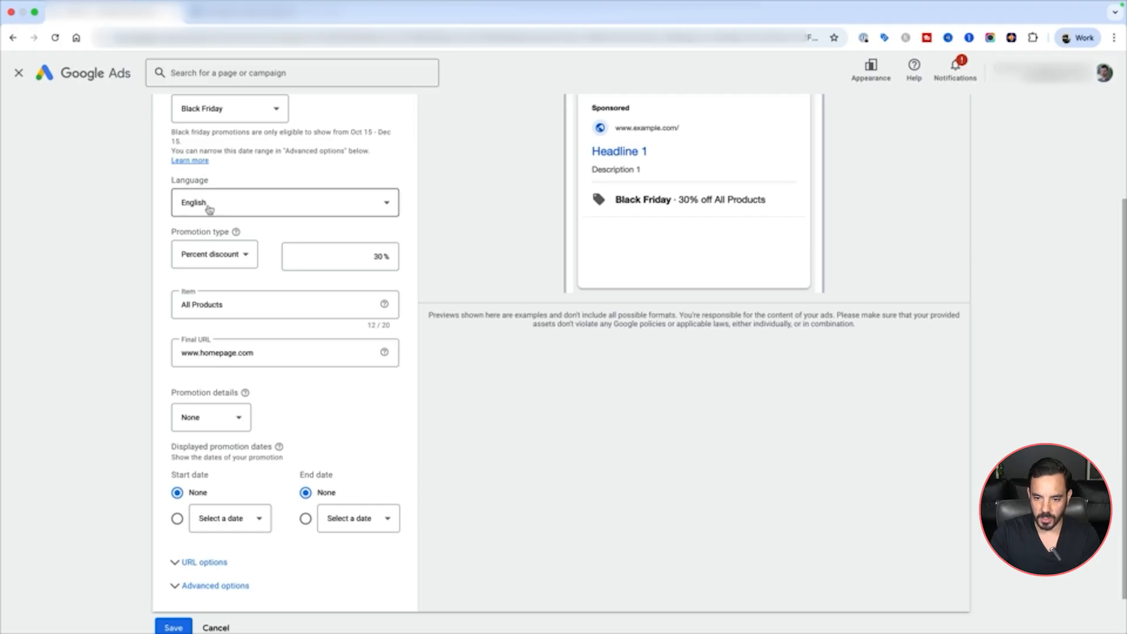
scroll(266, 323, down, 2)
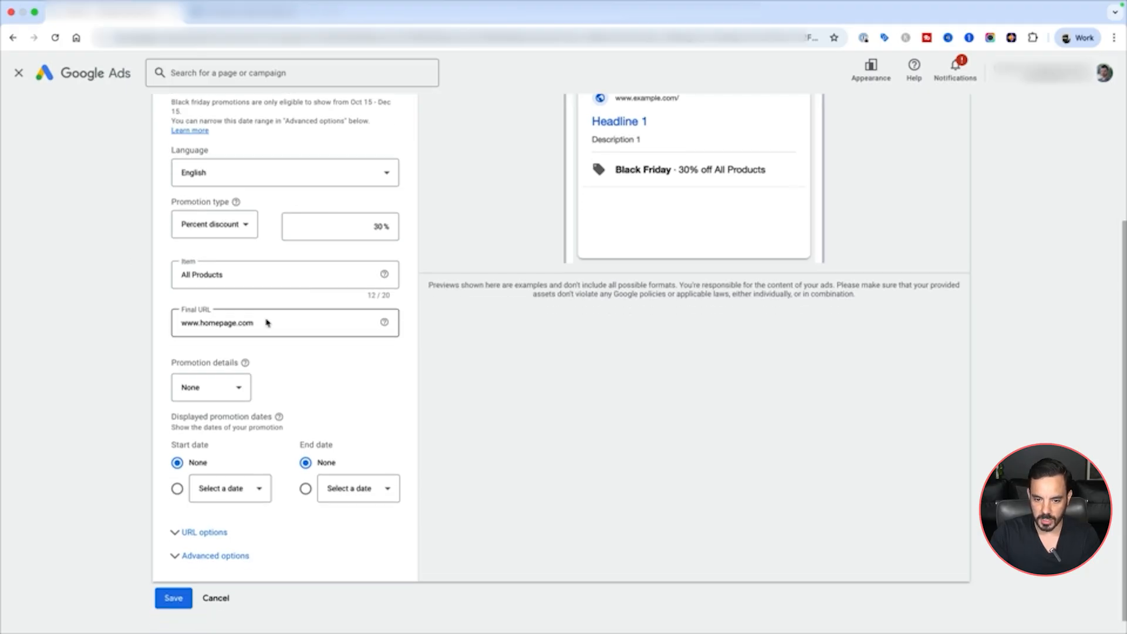
click(241, 376)
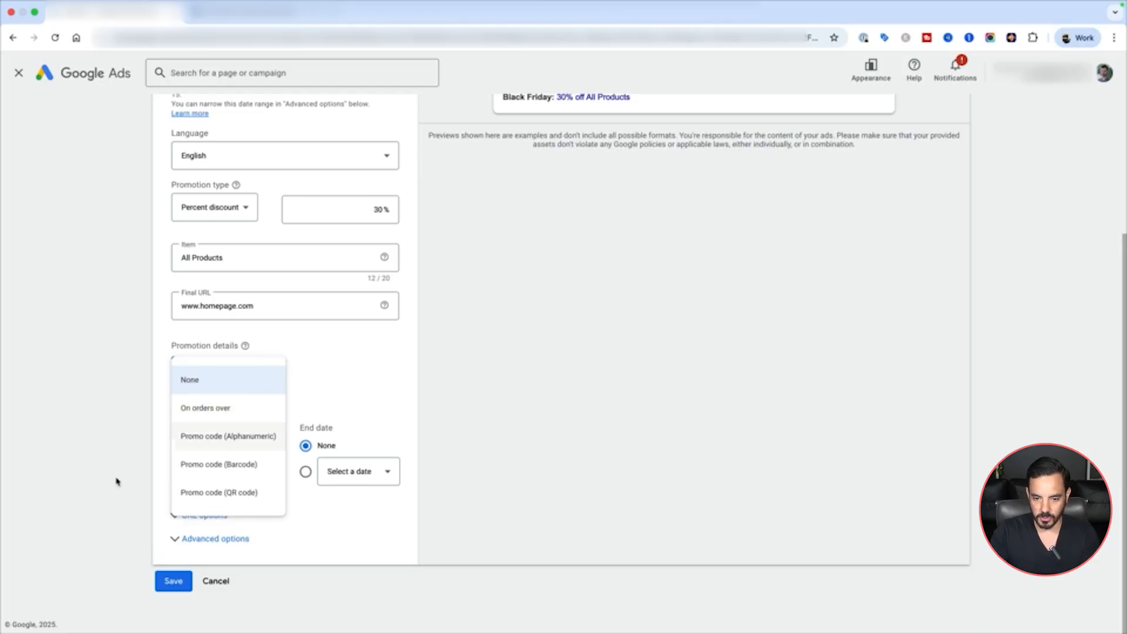
click(119, 412)
scroll(309, 362, up, 1)
scroll(306, 357, up, 1)
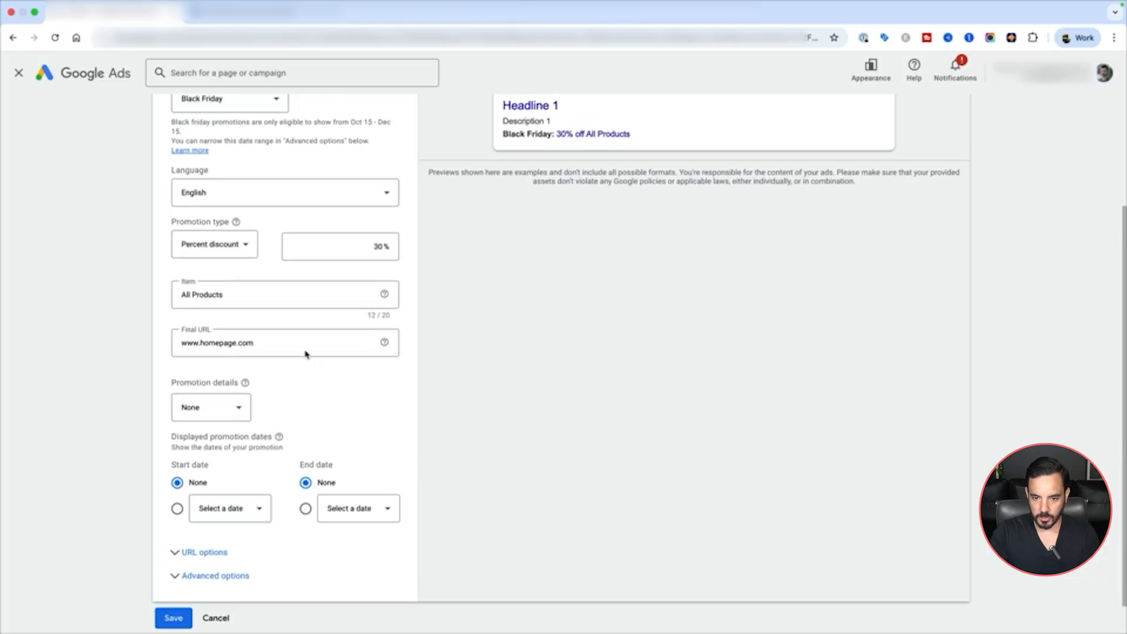
click(274, 292)
click(378, 246)
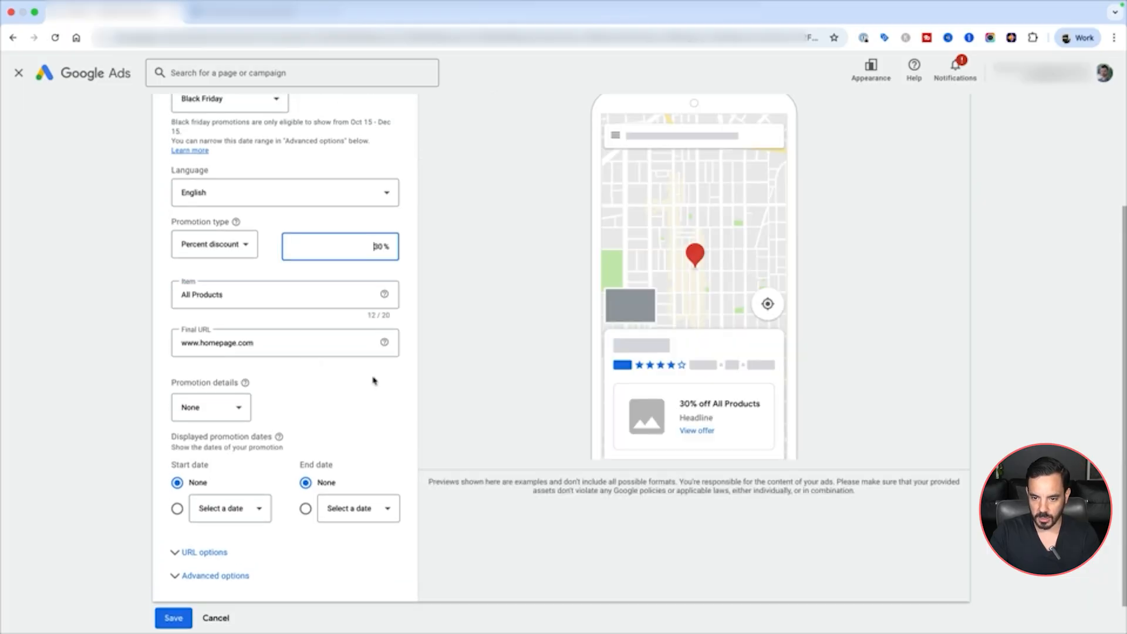
click(368, 399)
scroll(368, 397, down, 1)
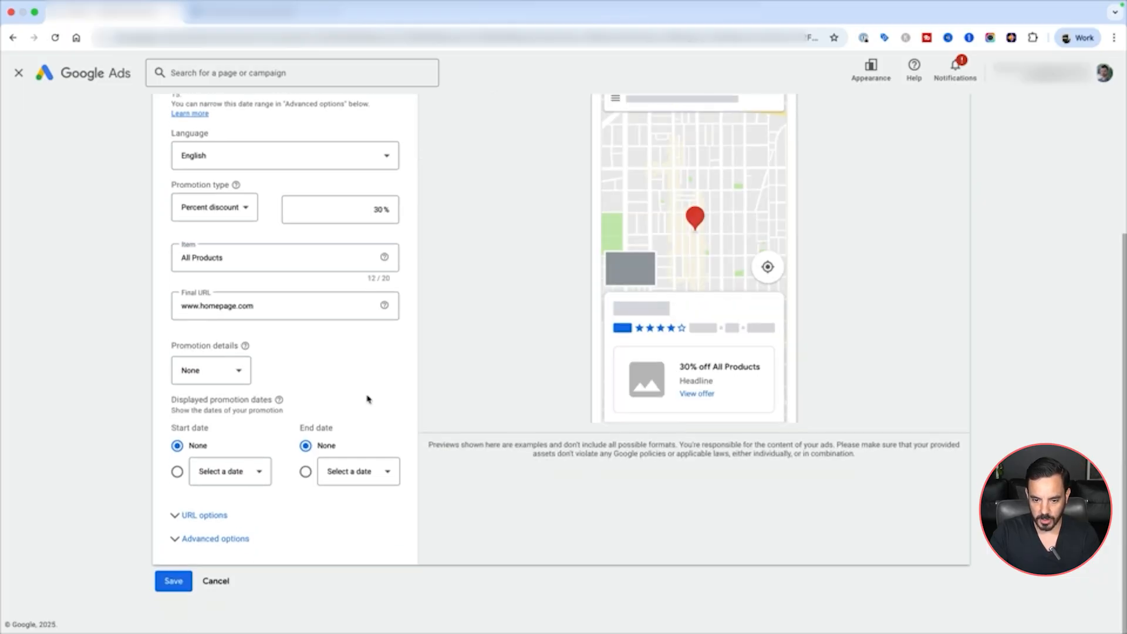
Step: Set the displayed promotion start date to Nov 23, 2025
click(177, 472)
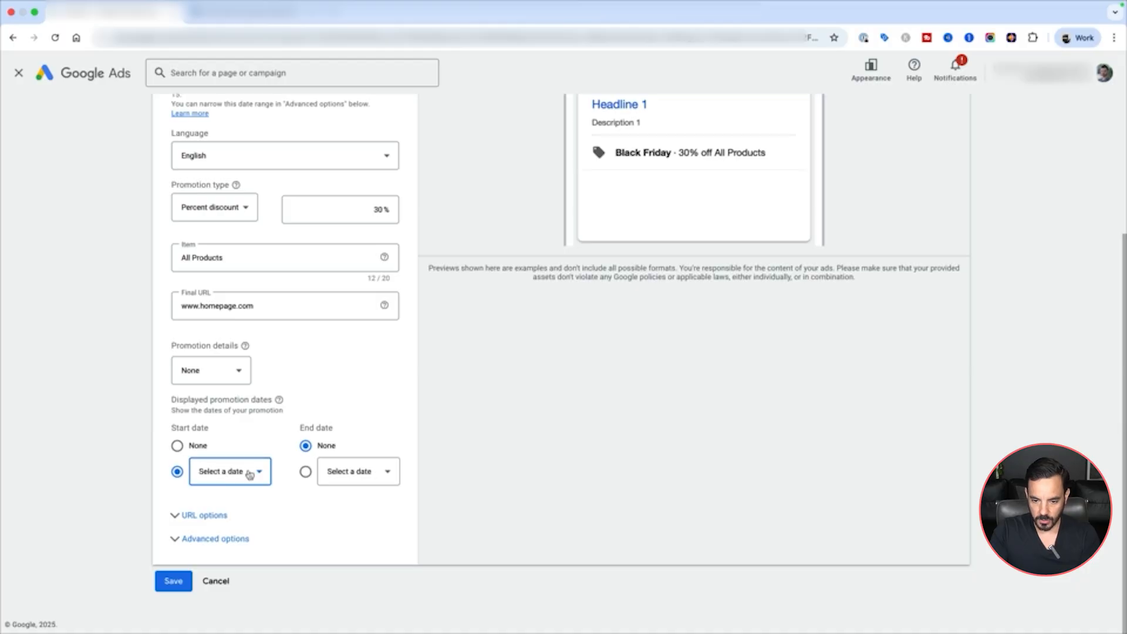
click(249, 471)
scroll(244, 415, down, 1)
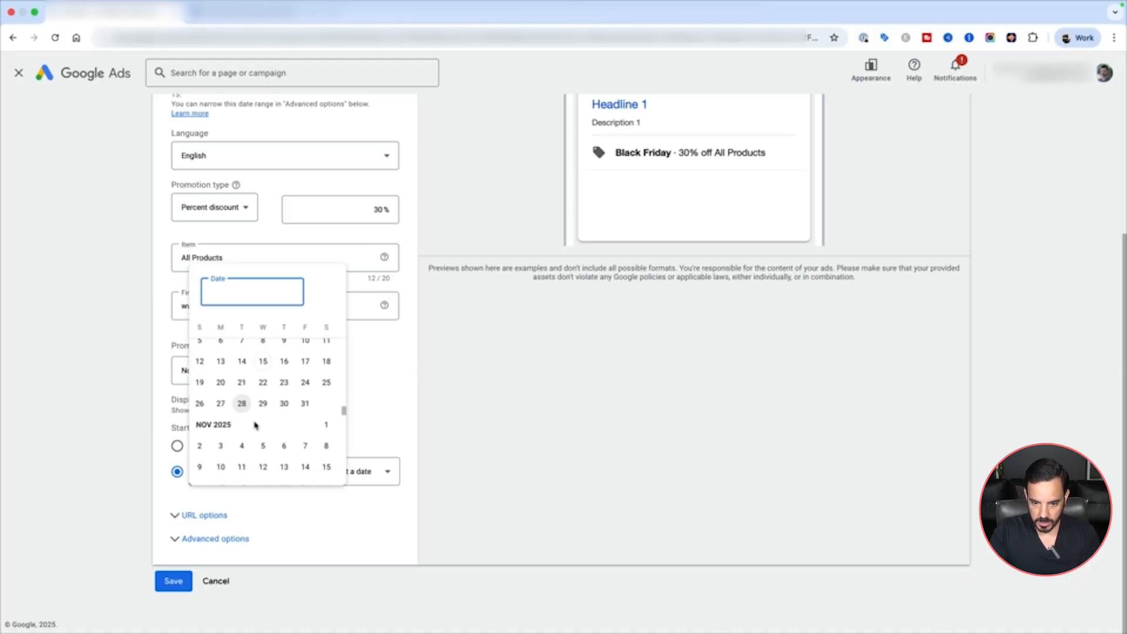
scroll(285, 450, down, 3)
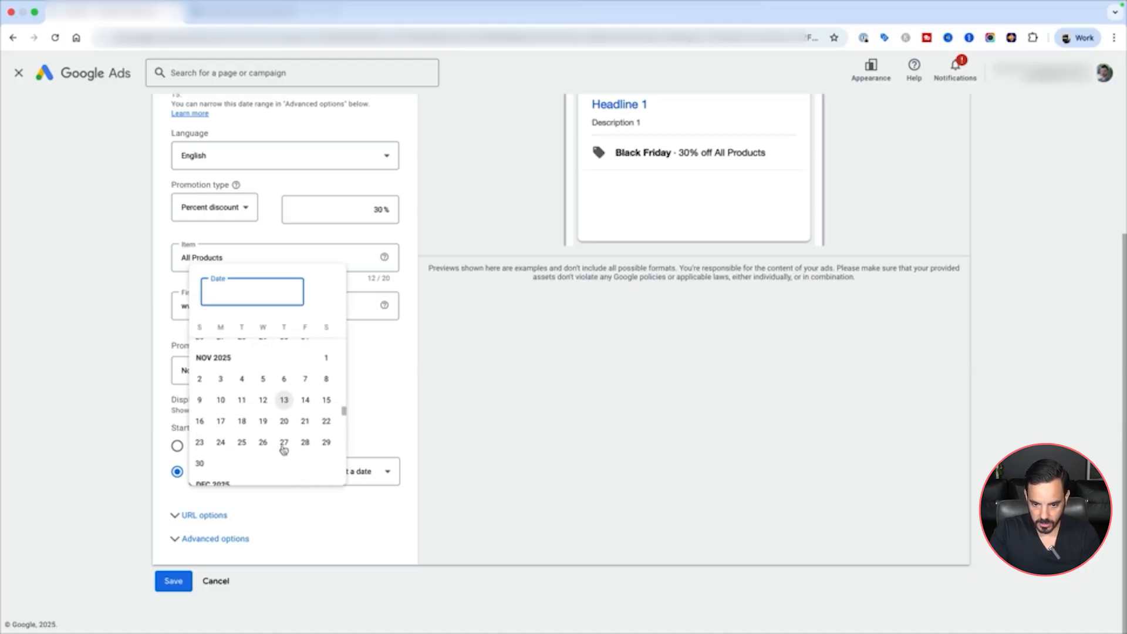
click(200, 434)
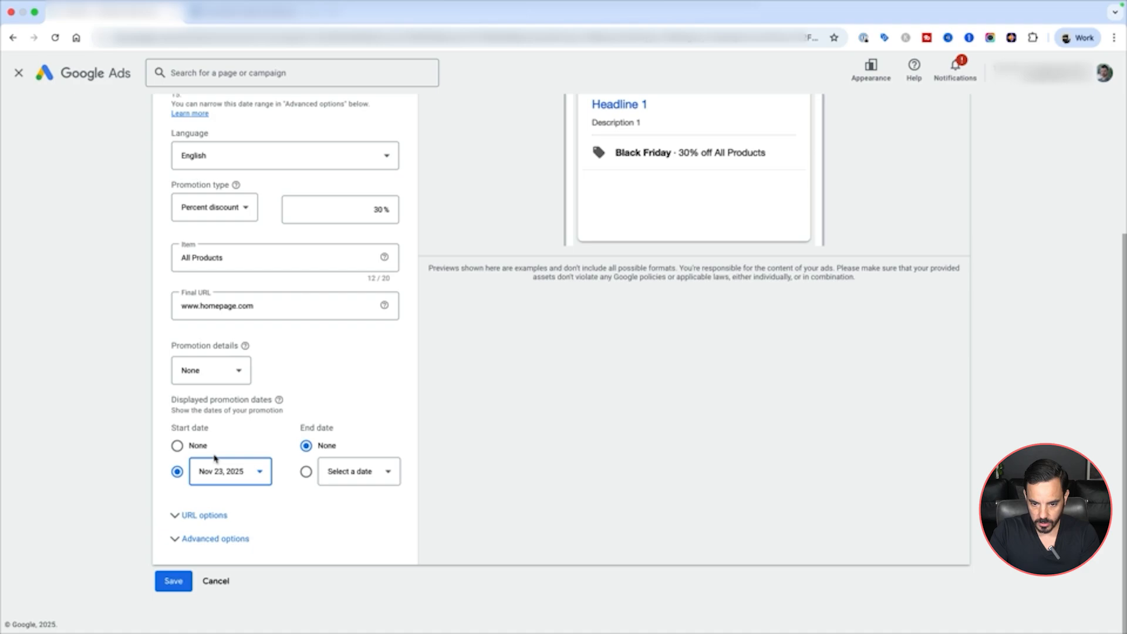
Step: Set the displayed promotion end date to Dec 1, 2025
click(346, 473)
scroll(349, 456, down, 1)
click(350, 460)
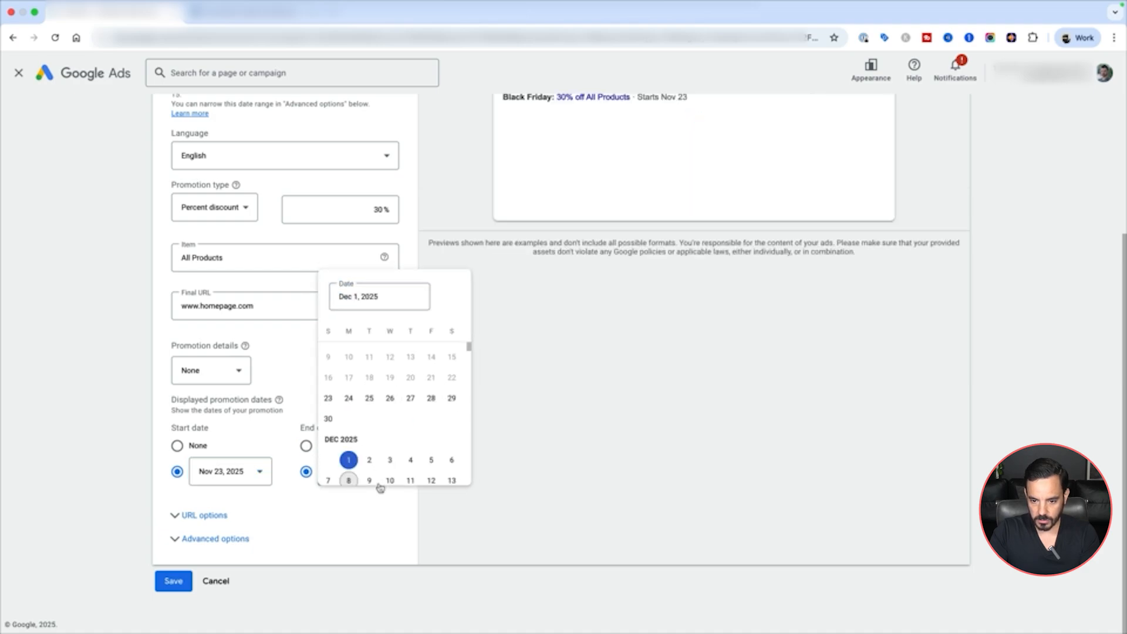
scroll(457, 477, up, 2)
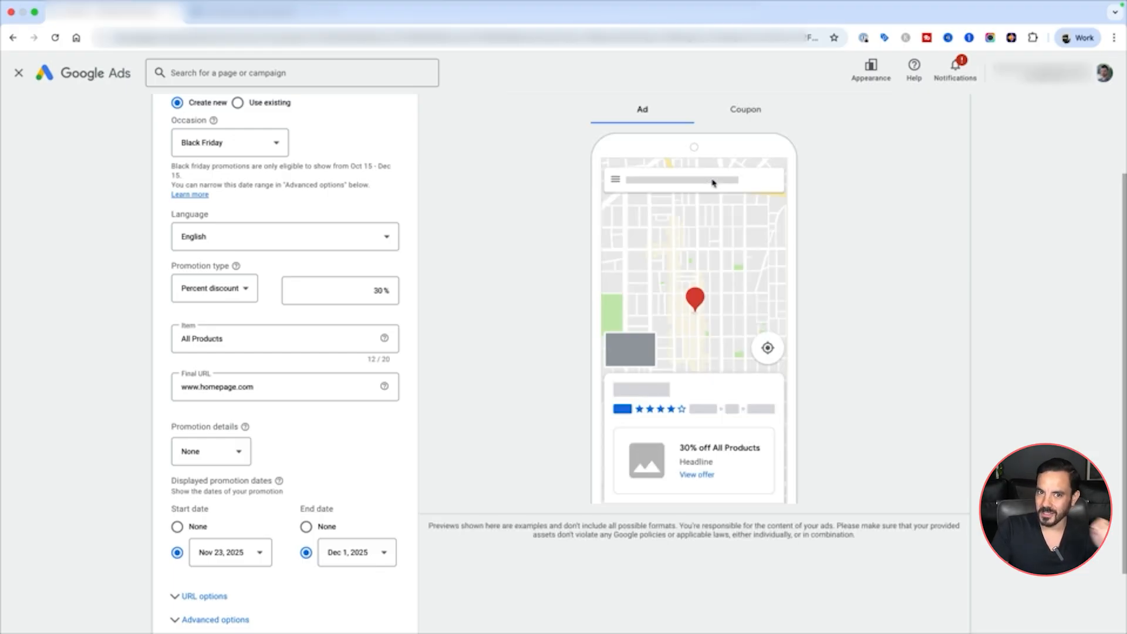
scroll(388, 329, down, 1)
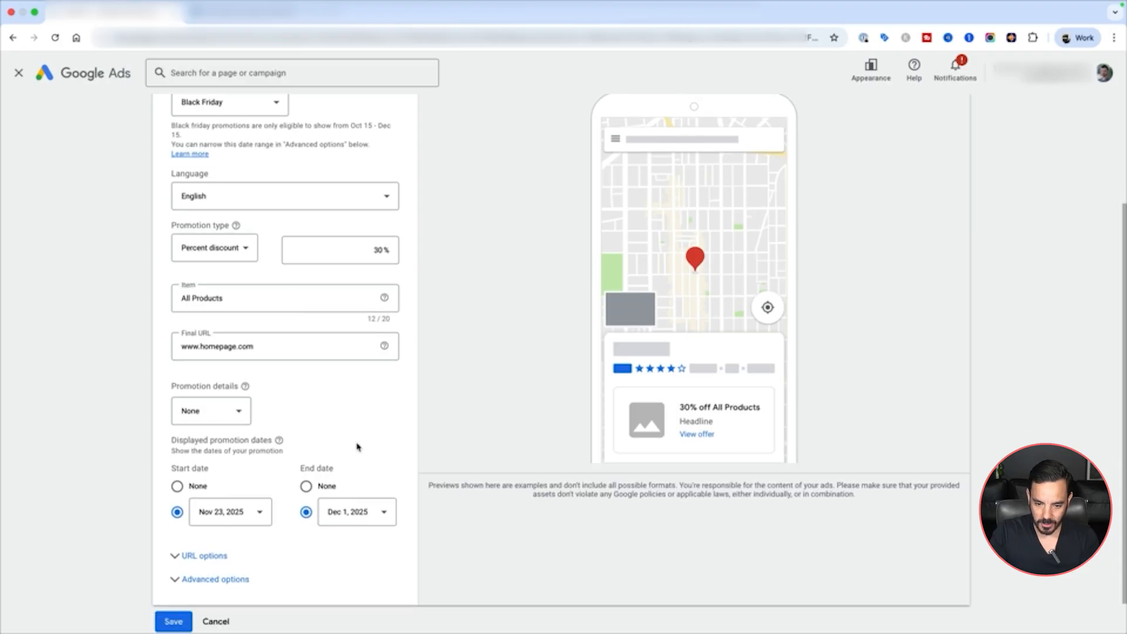
Step: Expand the advanced options and check the URL options' tracking fields, leaving them empty and collapsed
click(190, 579)
scroll(135, 460, down, 4)
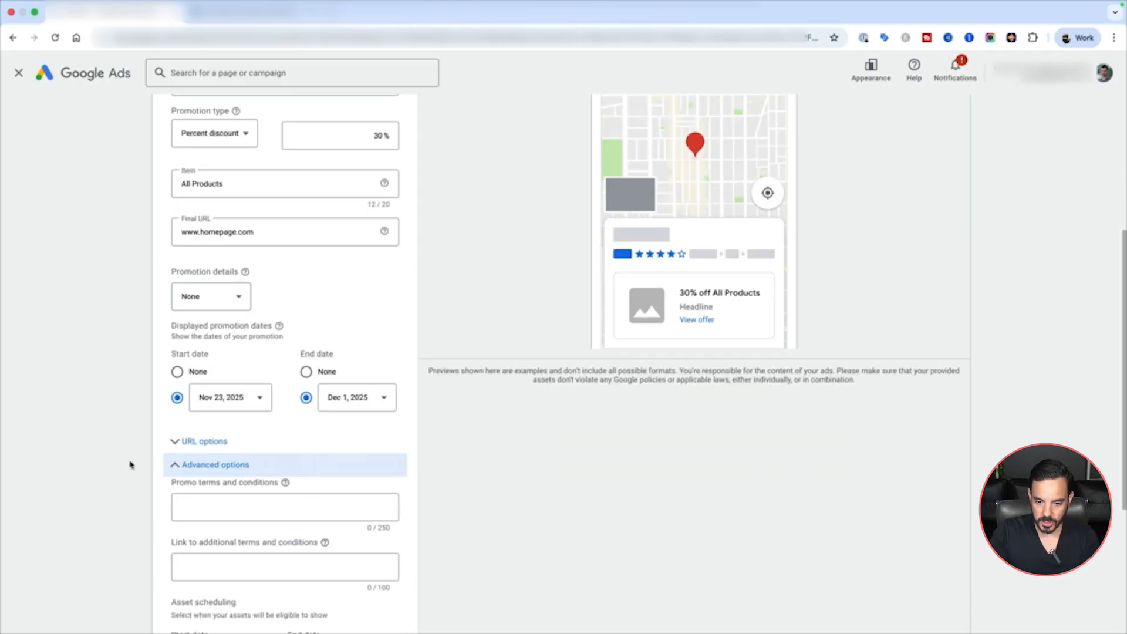
scroll(123, 379, down, 4)
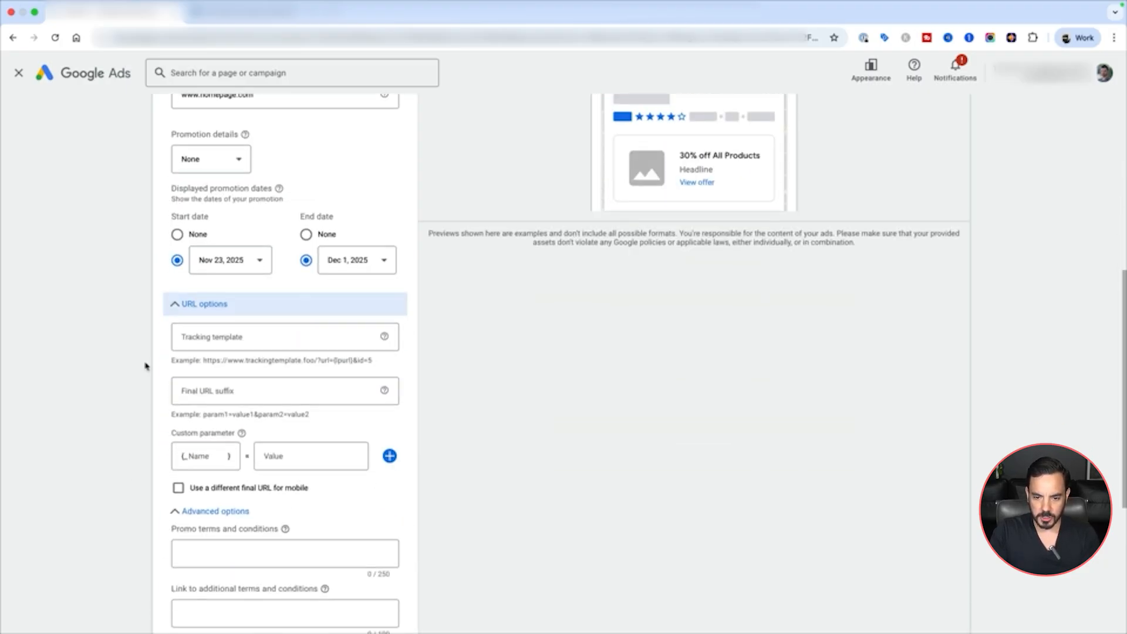
click(235, 336)
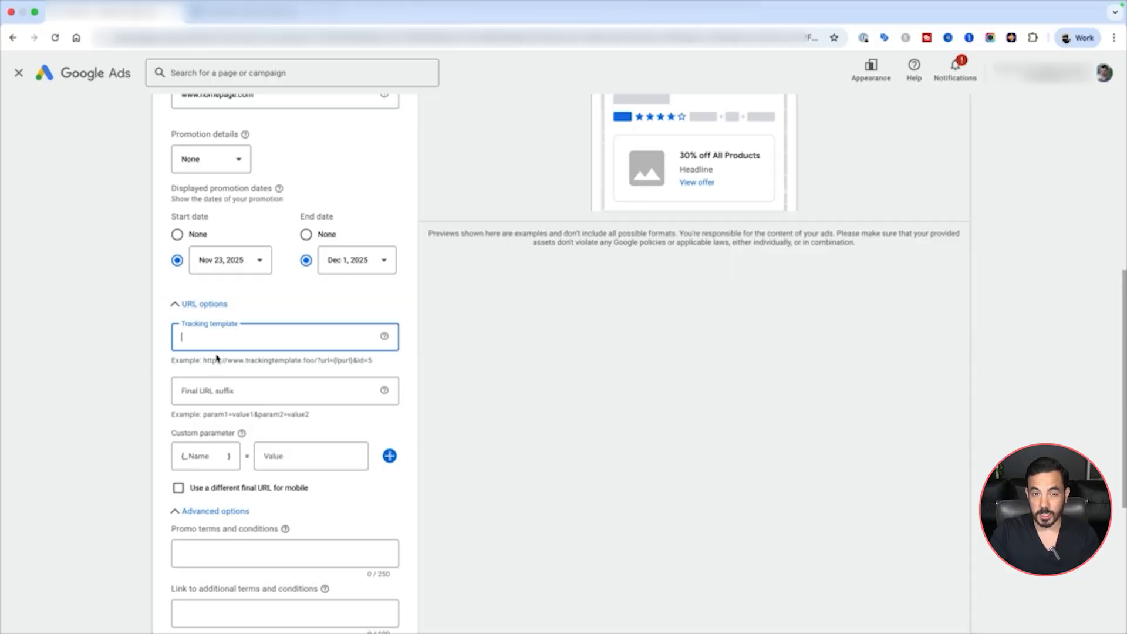
click(214, 310)
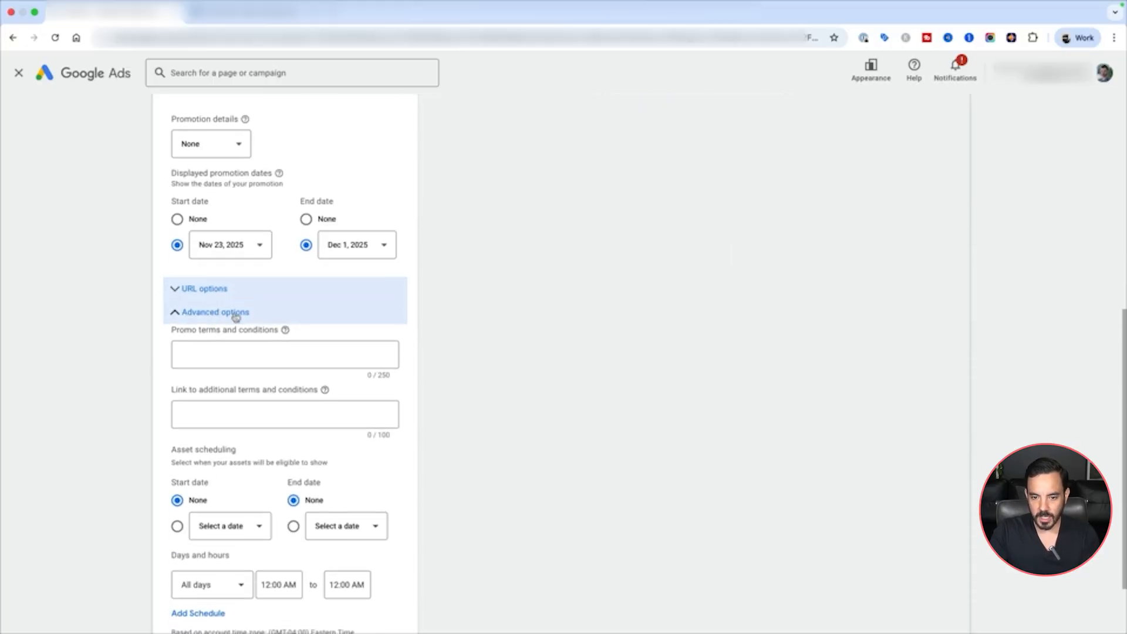
scroll(142, 311, down, 2)
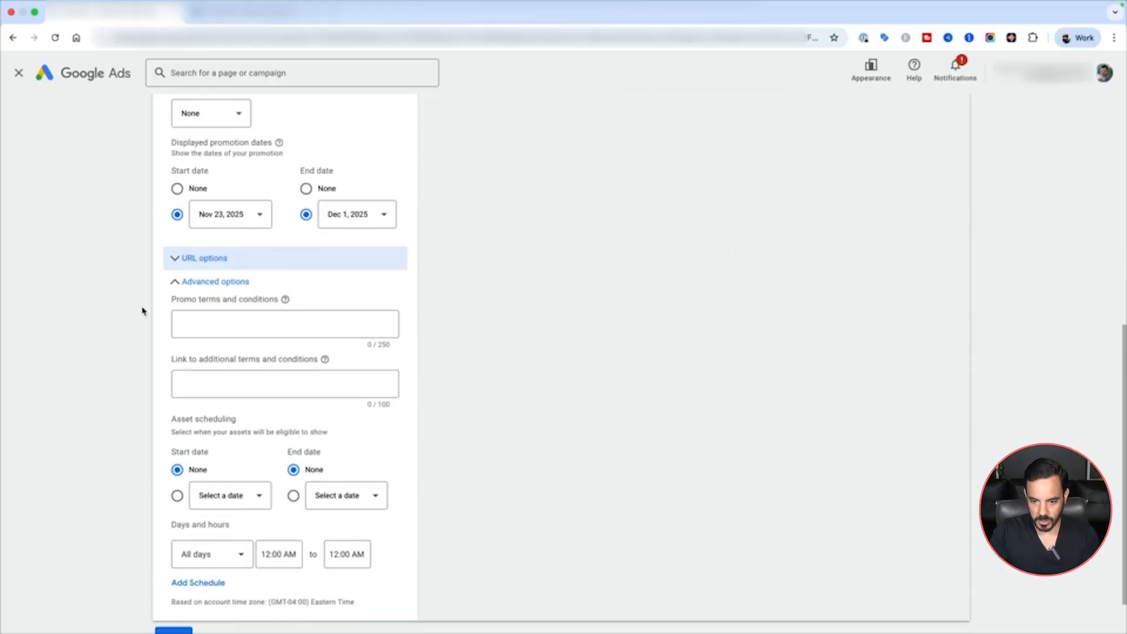
scroll(142, 312, down, 1)
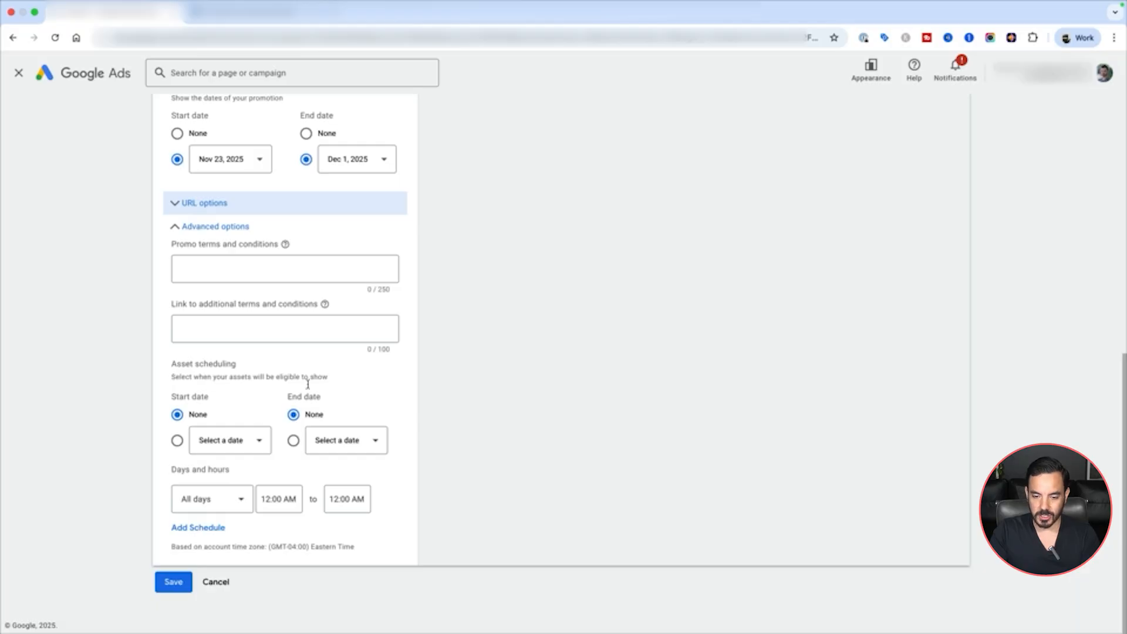
Step: Set the asset scheduling start date to Nov 16, 2025
click(177, 440)
click(242, 450)
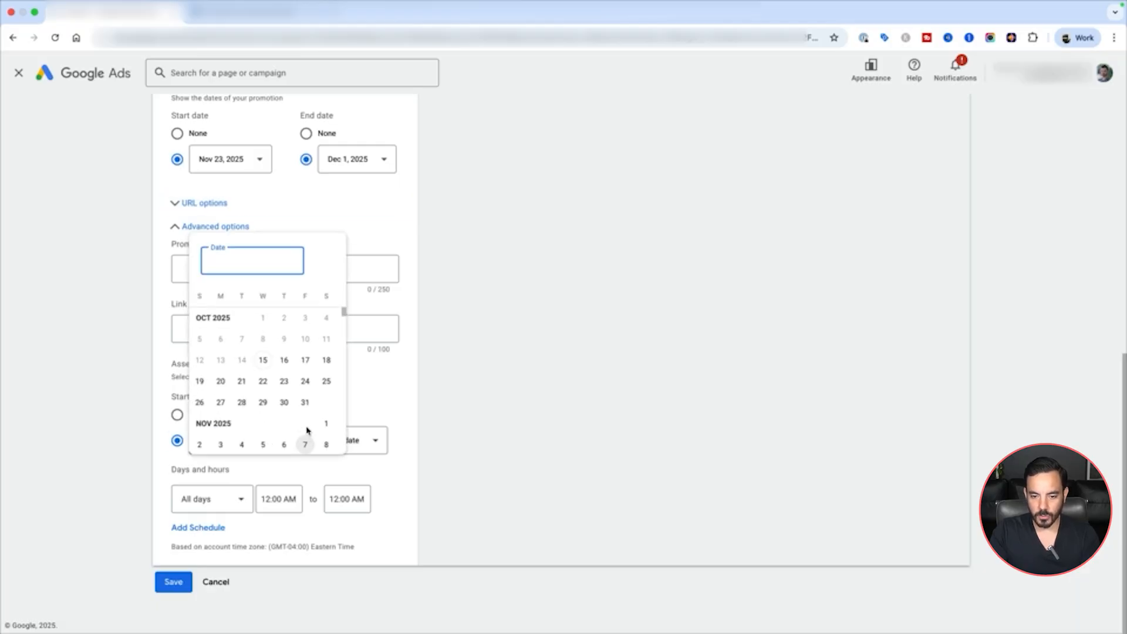
scroll(303, 410, down, 3)
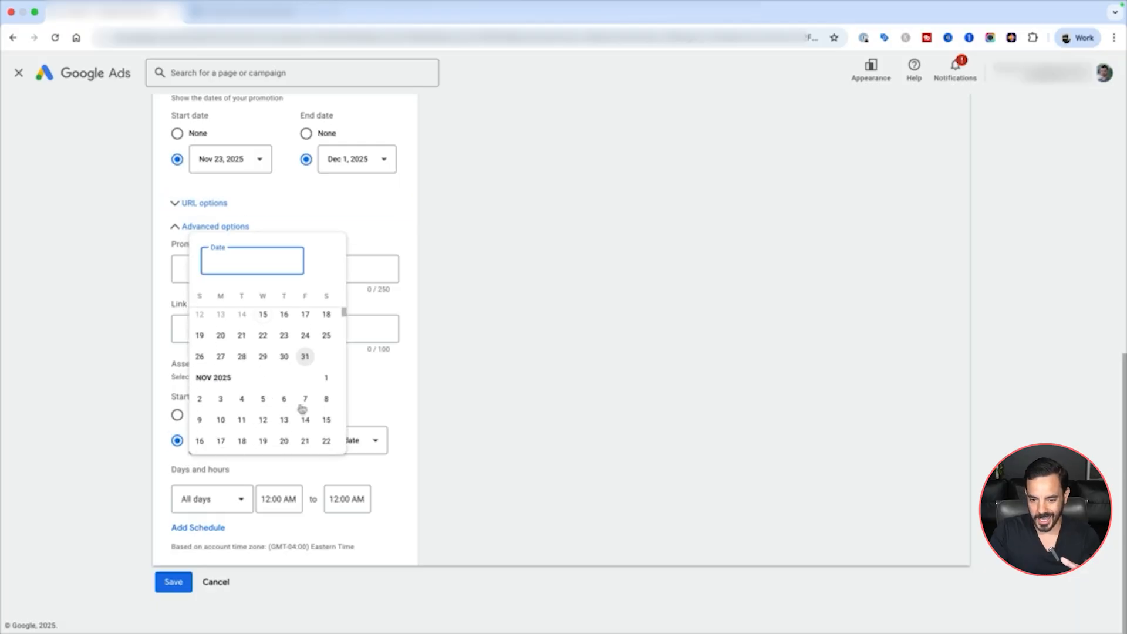
scroll(302, 409, down, 3)
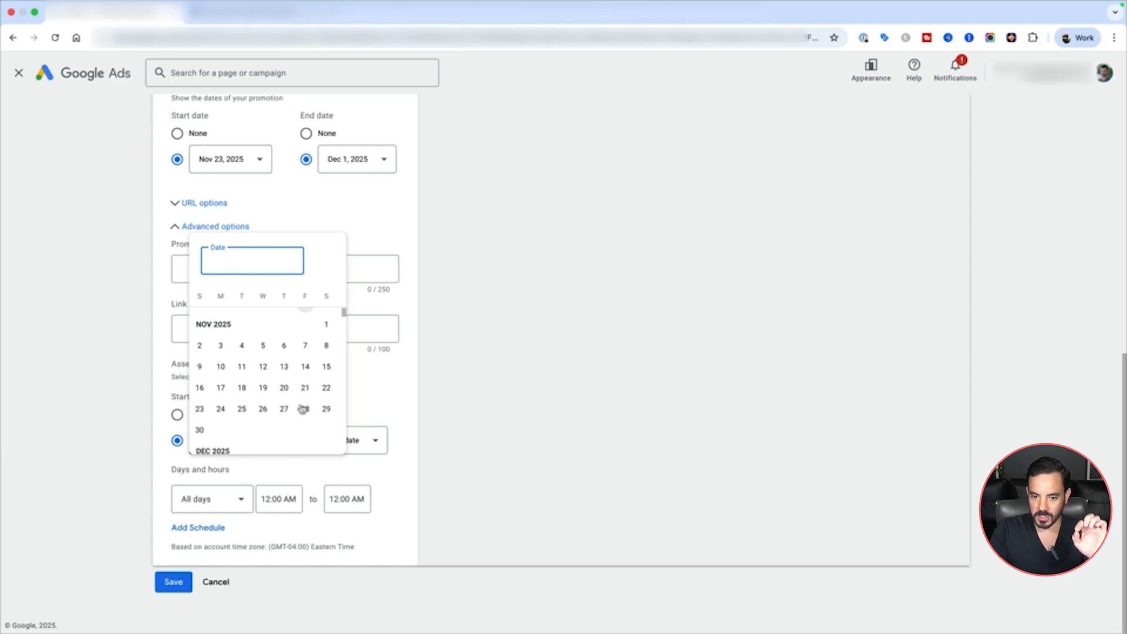
click(203, 389)
Step: Set the asset scheduling end date to Dec 1, 2025
click(374, 440)
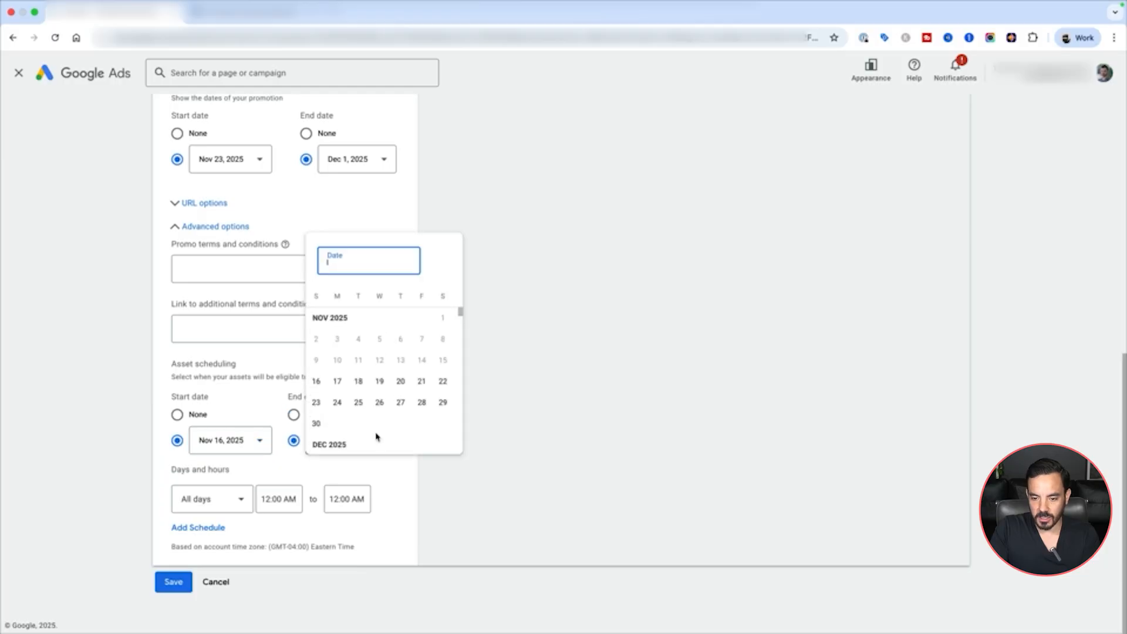
scroll(376, 436, down, 3)
click(336, 397)
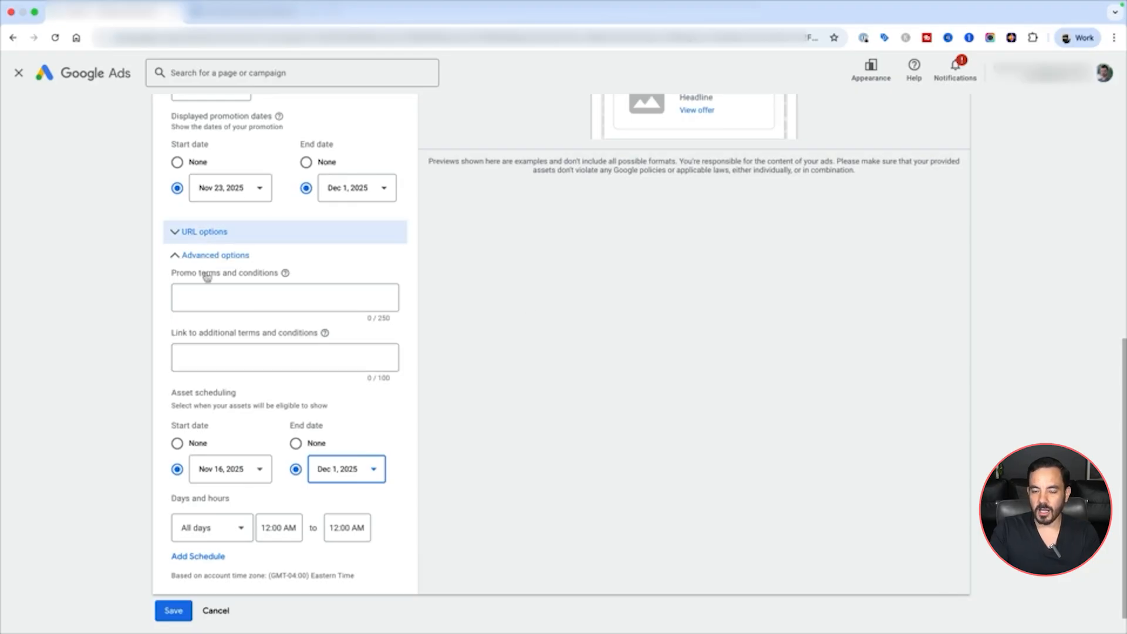
Step: Review the promotion settings and how the promotion looks in the mobile and desktop Search previews
scroll(442, 282, up, 1)
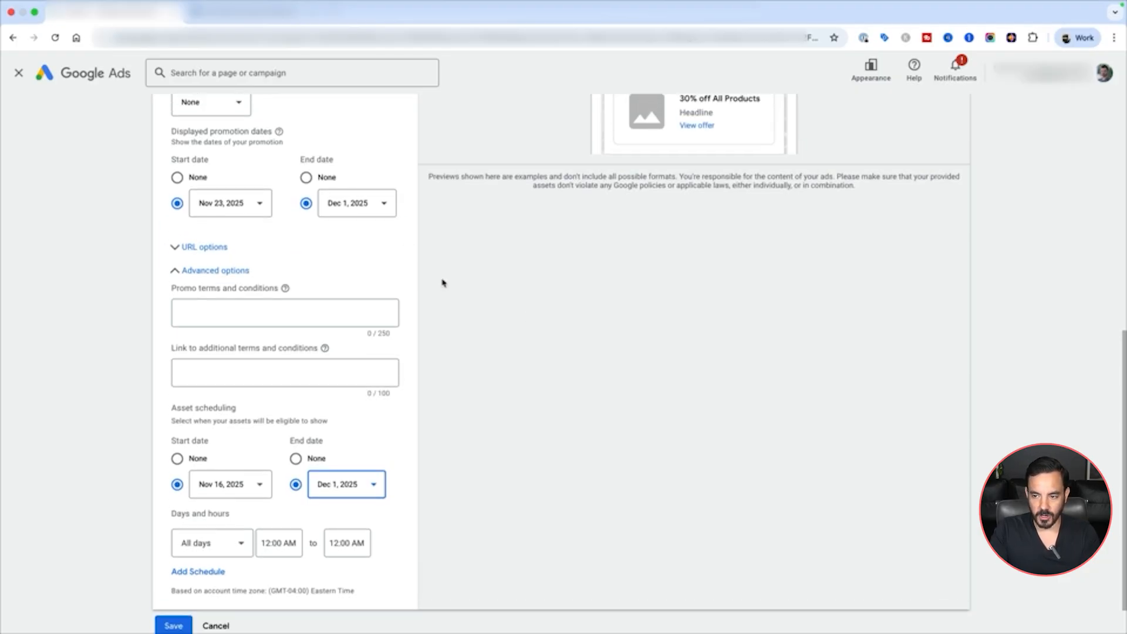
scroll(455, 266, up, 5)
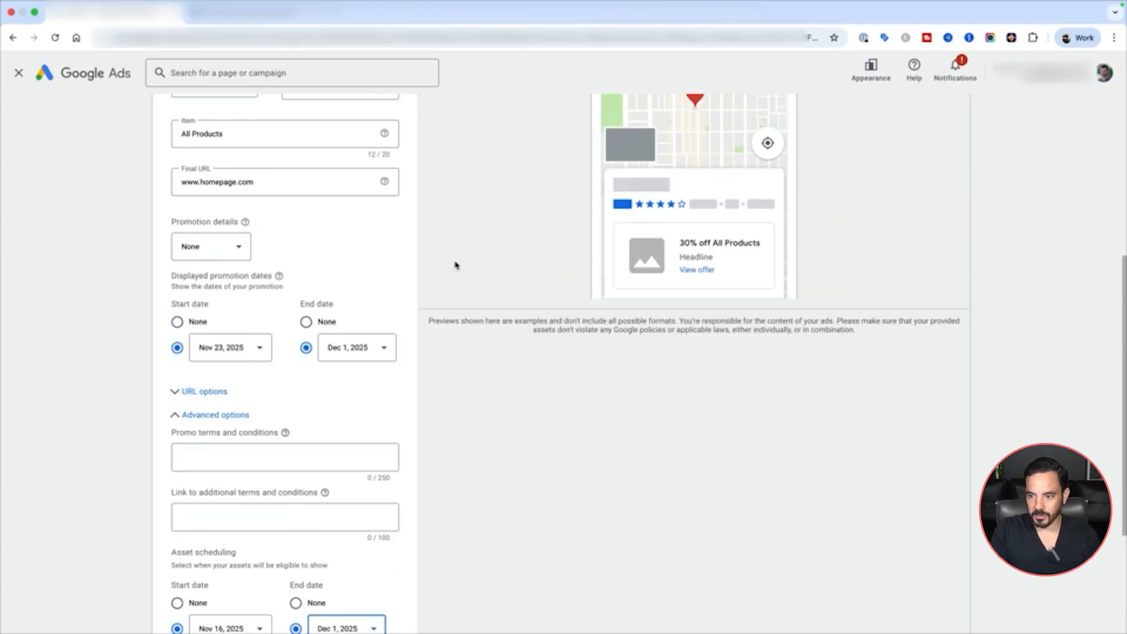
scroll(456, 266, up, 3)
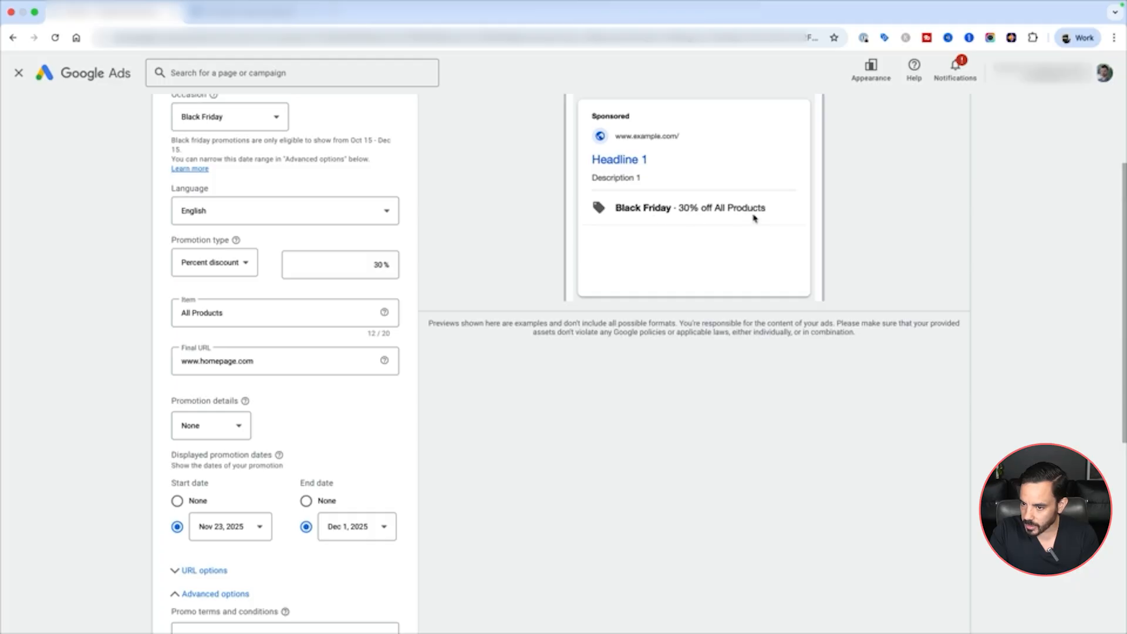
scroll(893, 187, up, 1)
scroll(892, 187, up, 3)
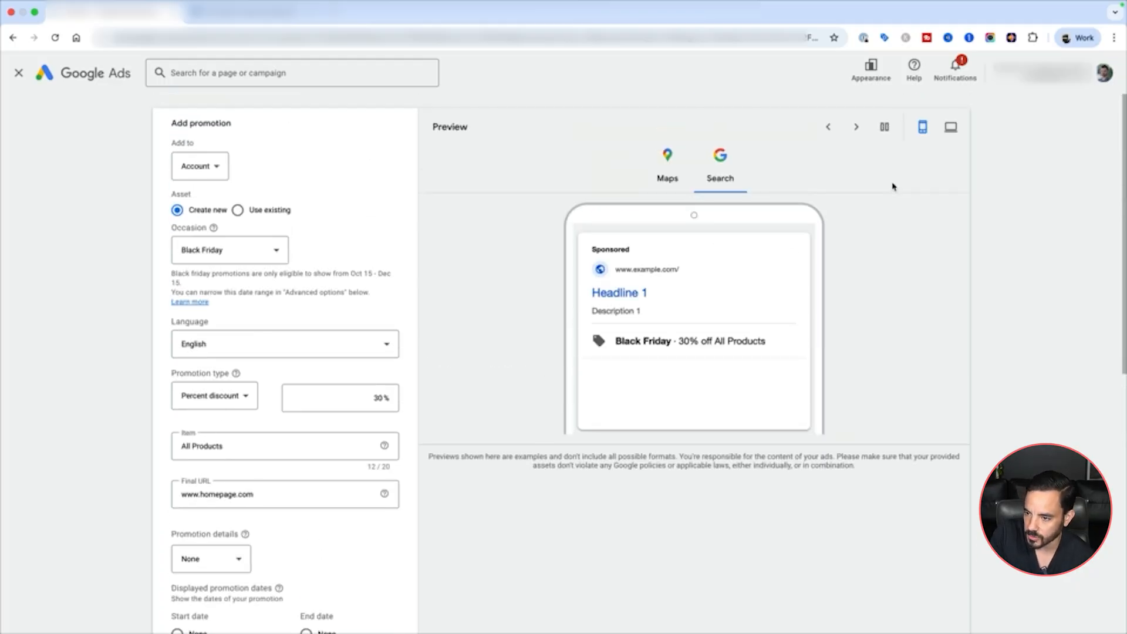
scroll(734, 229, down, 1)
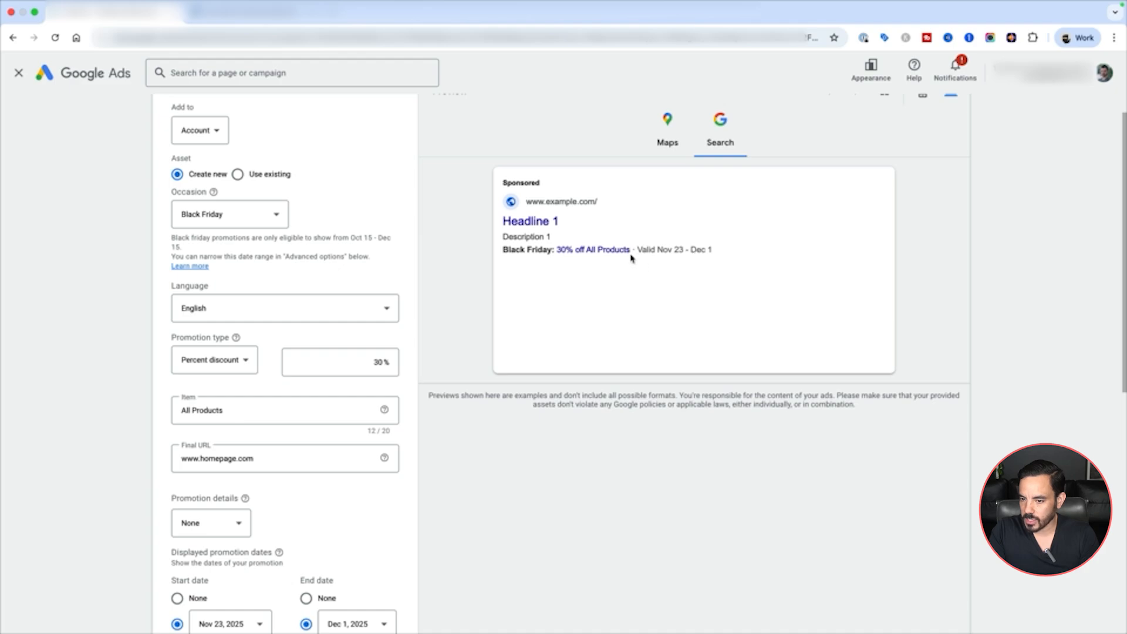
Step: Change the asset scheduling start date to Nov 23, 2025, to match the displayed promotion start date
scroll(452, 340, down, 7)
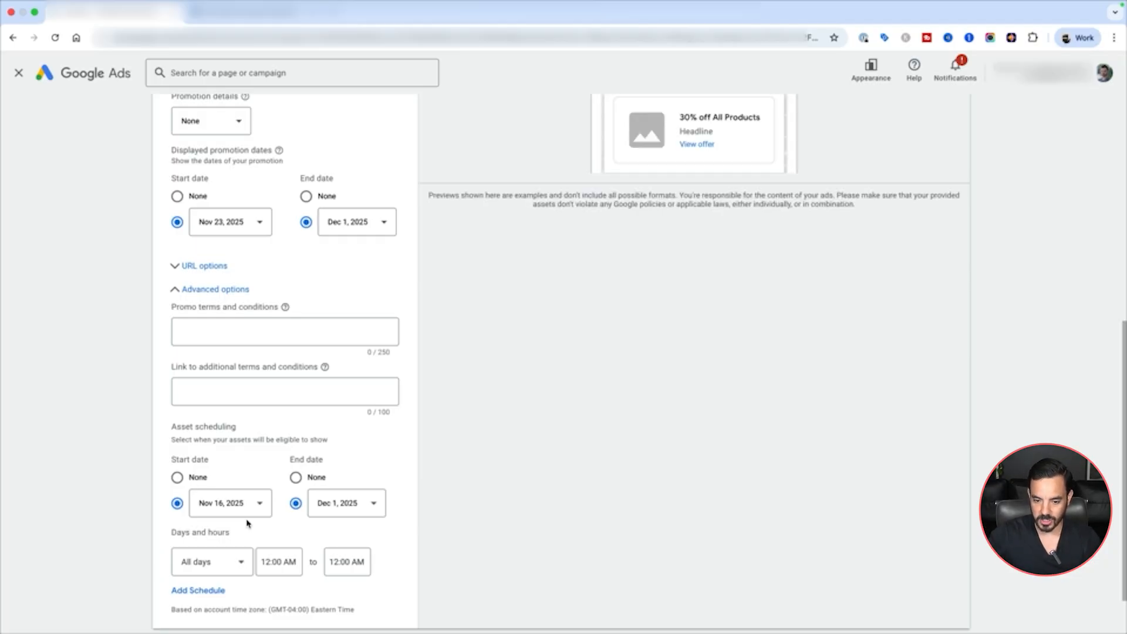
scroll(247, 523, down, 1)
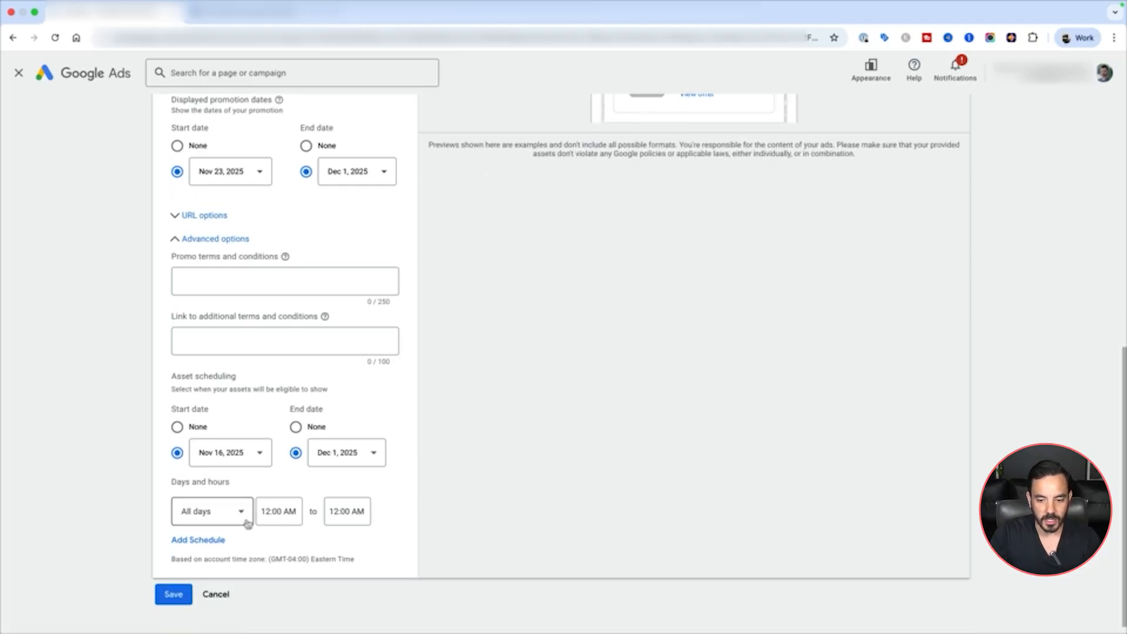
click(248, 458)
click(201, 415)
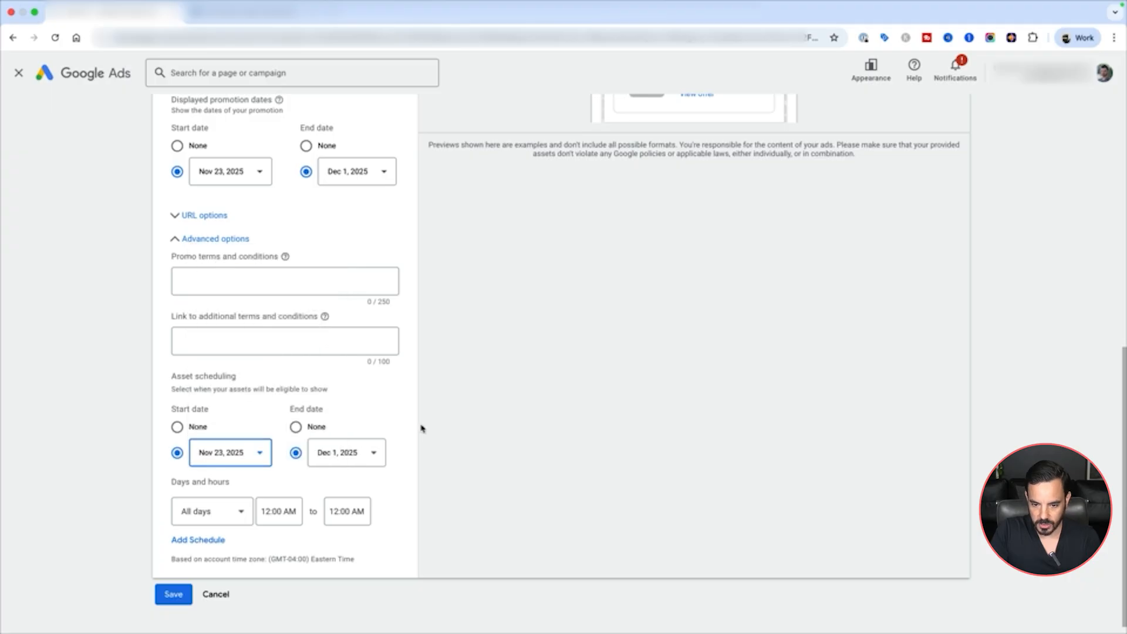
scroll(421, 428, down, 1)
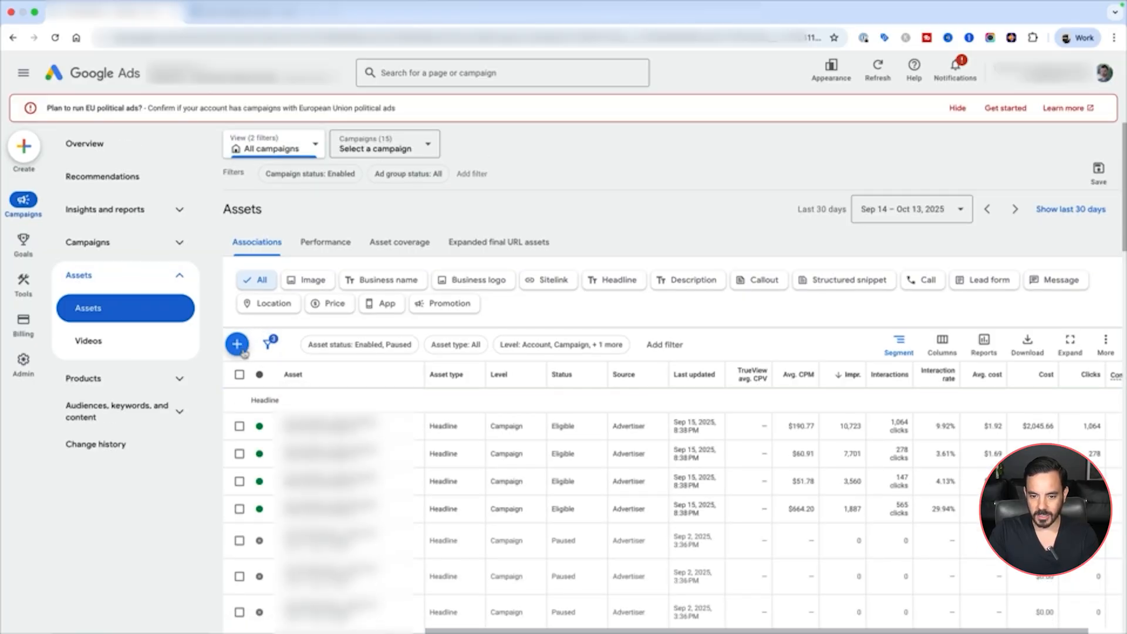
Step: Start a new headline asset and assign it to the first six campaigns in the list
click(242, 348)
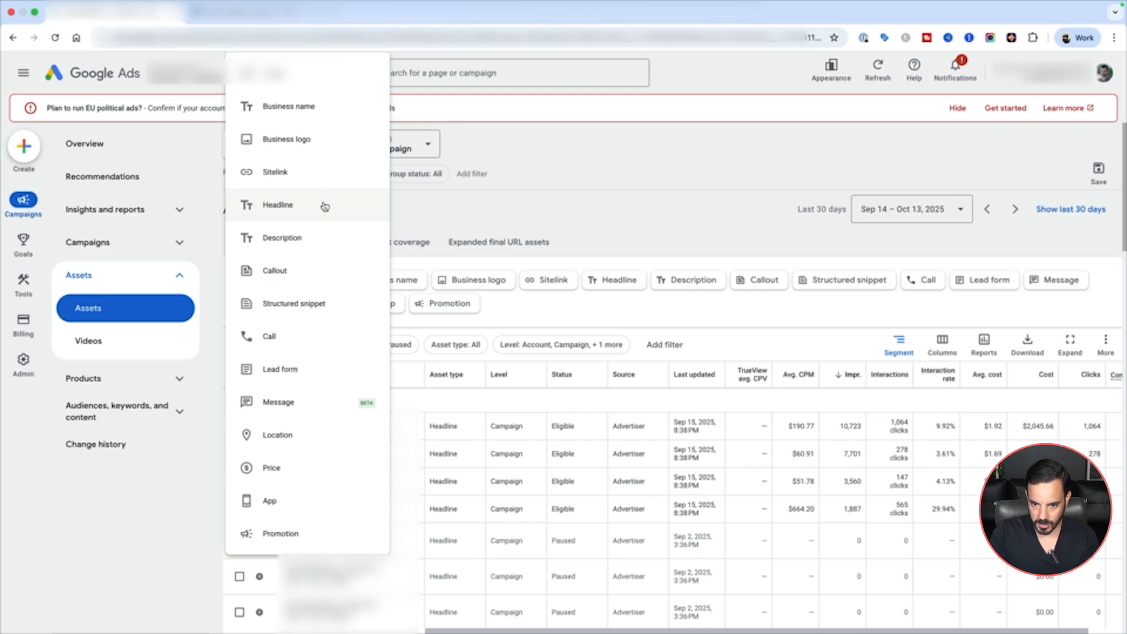
click(325, 206)
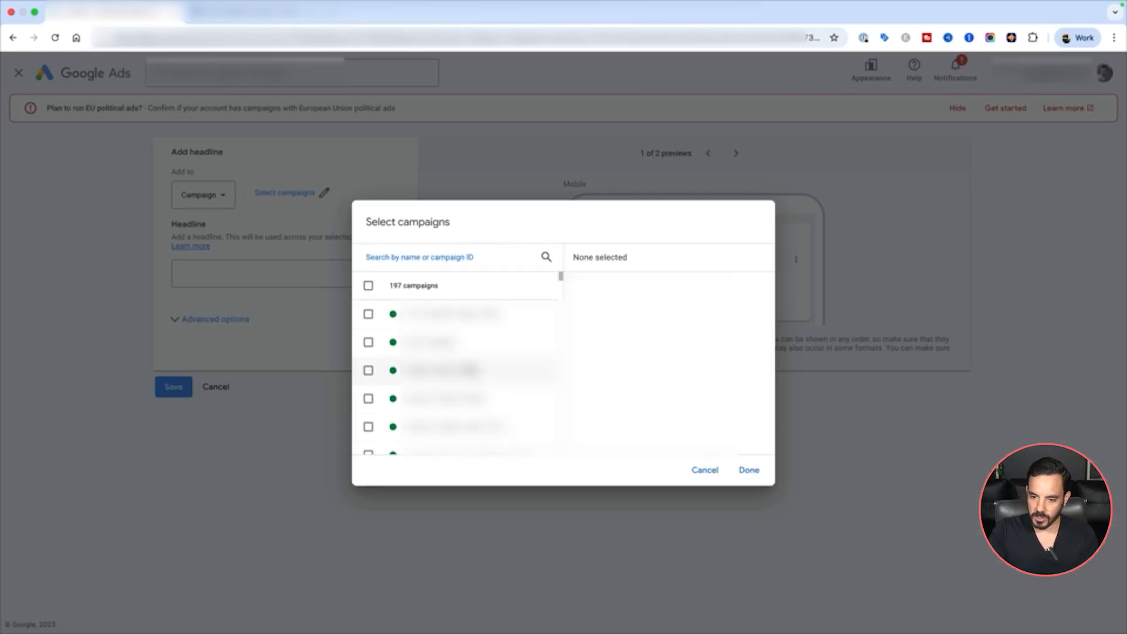
click(368, 314)
click(368, 343)
click(368, 370)
click(368, 398)
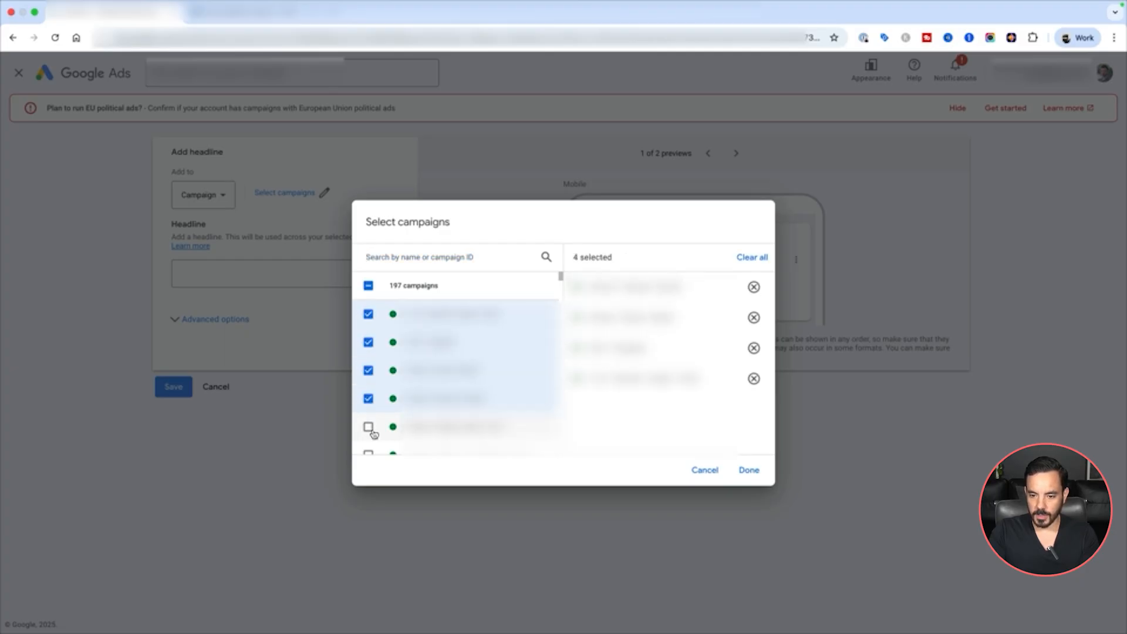
click(368, 426)
click(368, 455)
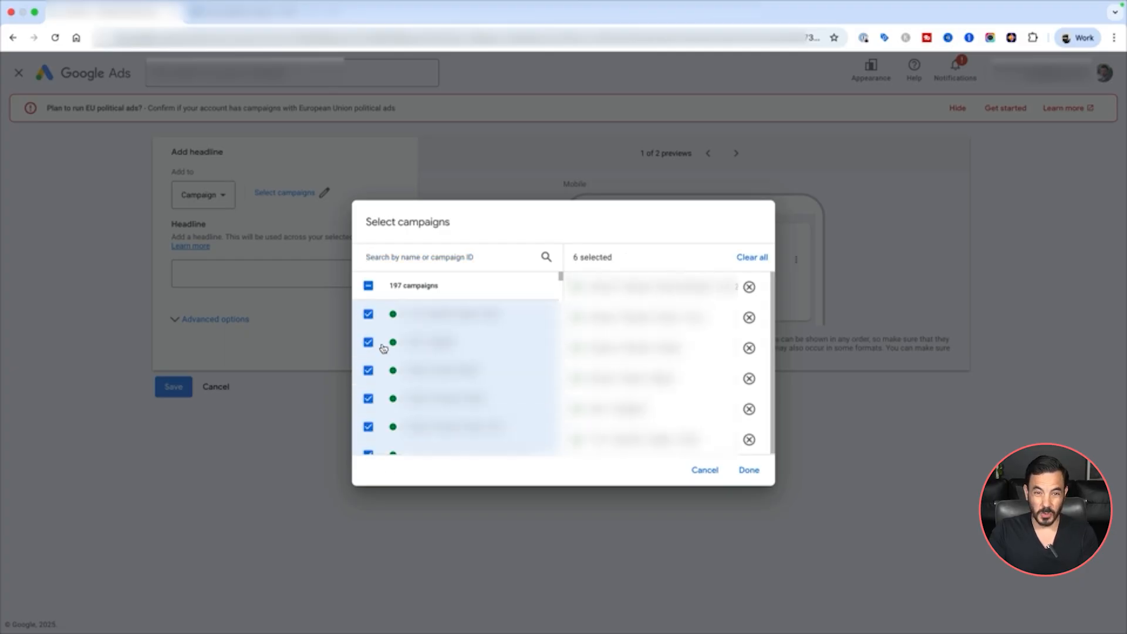
scroll(496, 349, down, 1)
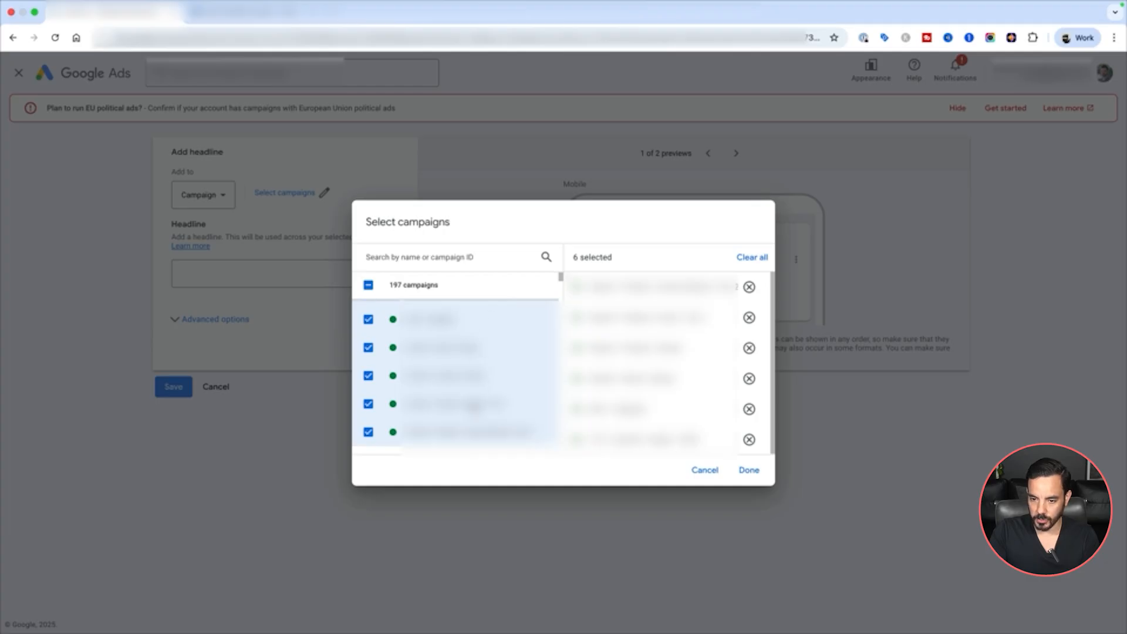
scroll(426, 421, up, 1)
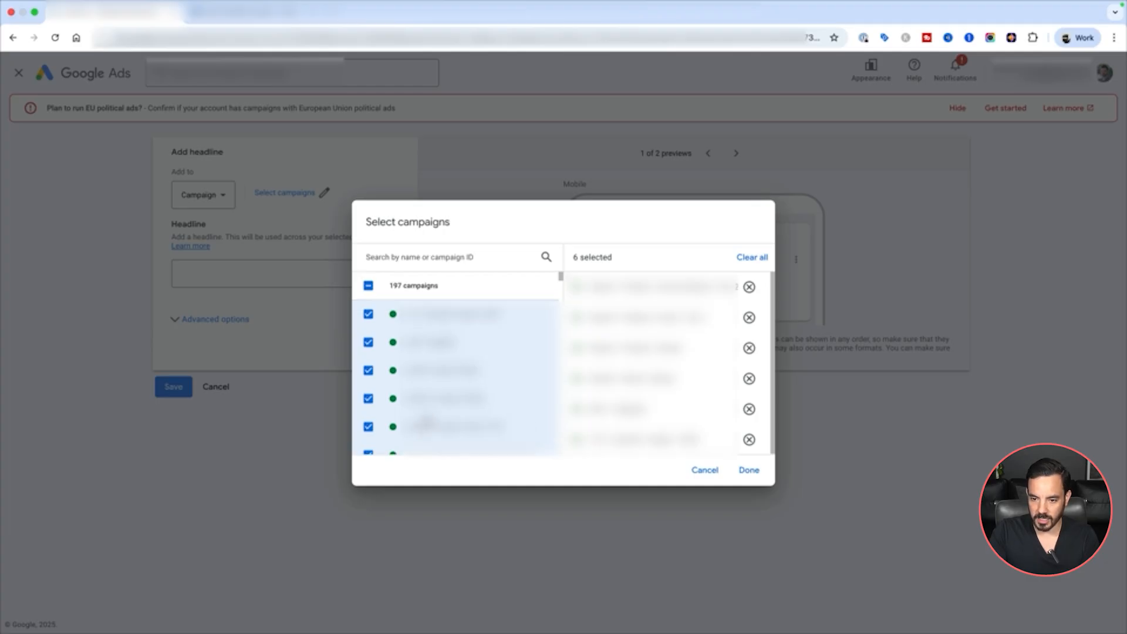
click(757, 472)
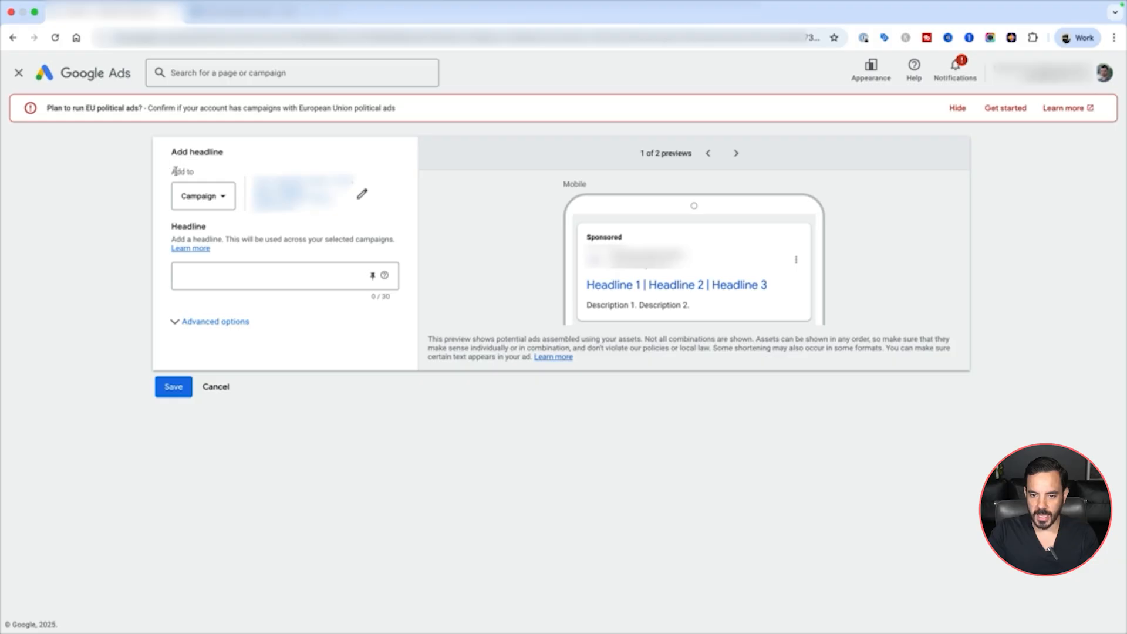
Step: Check the available levels for the new headline asset, keep it at campaign level, and enter "Black Friday Deals Now On" as its text
drag(173, 172, 201, 172)
click(217, 193)
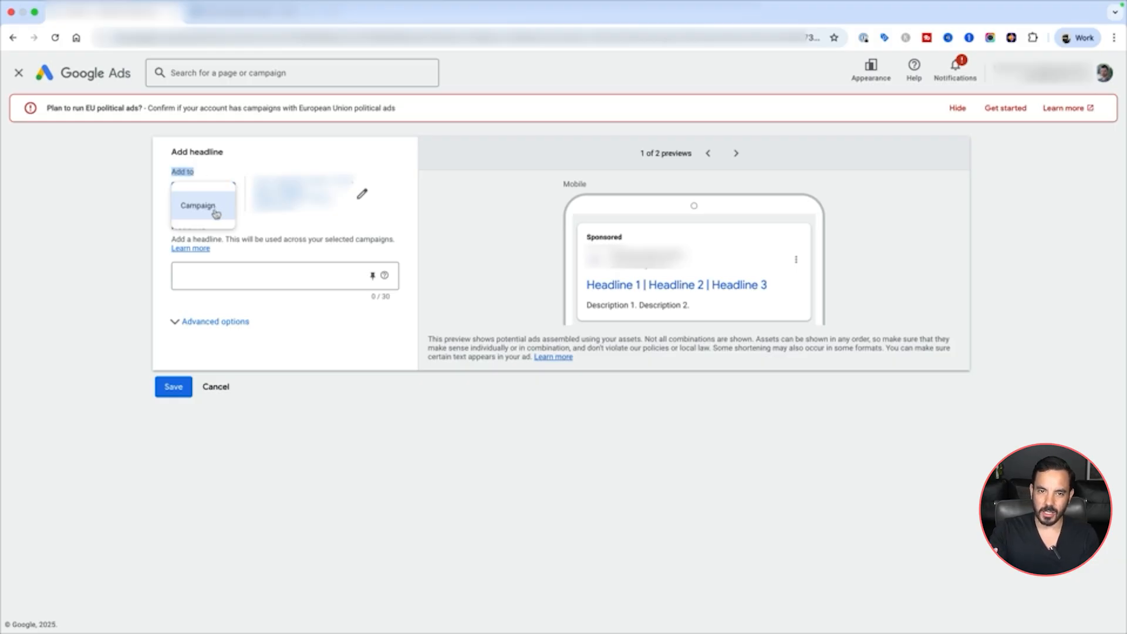
click(131, 221)
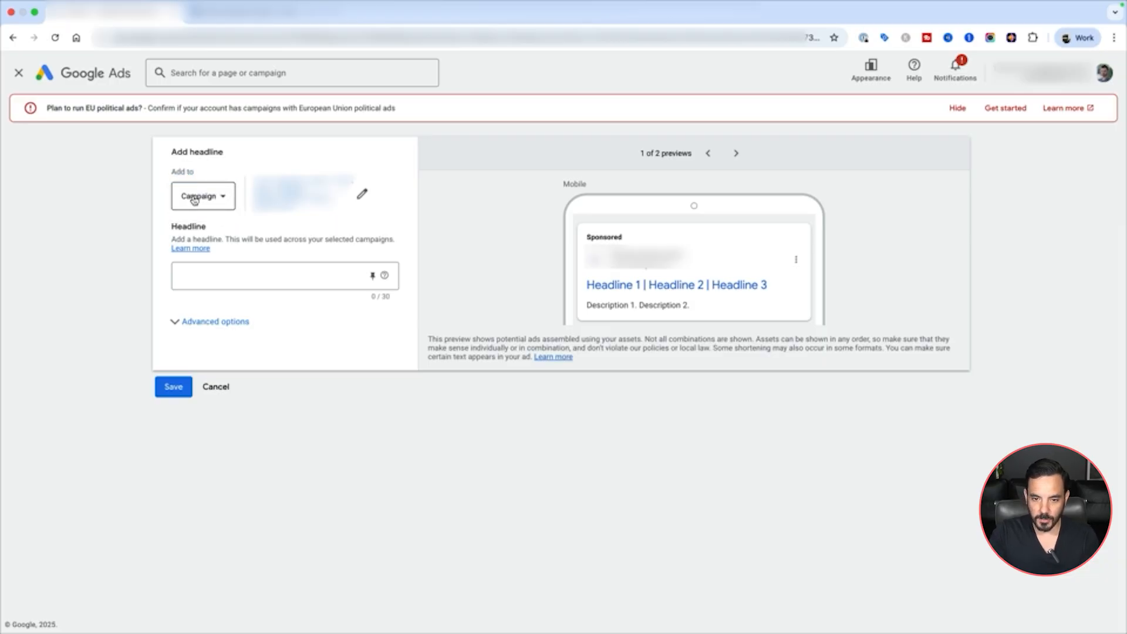
click(215, 272)
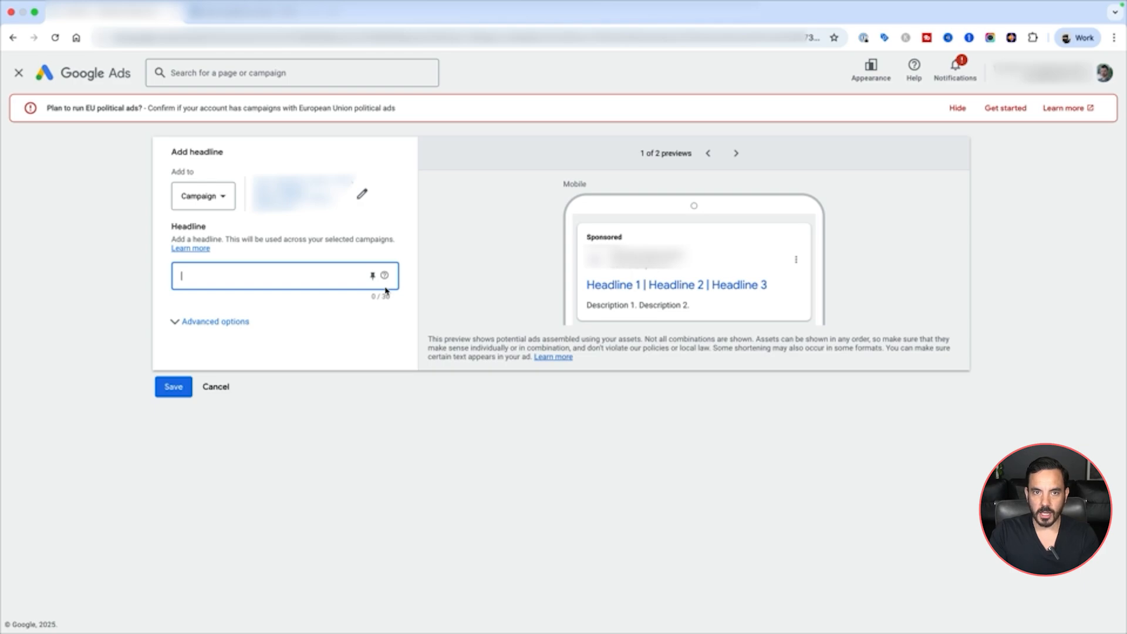
text(Bl)
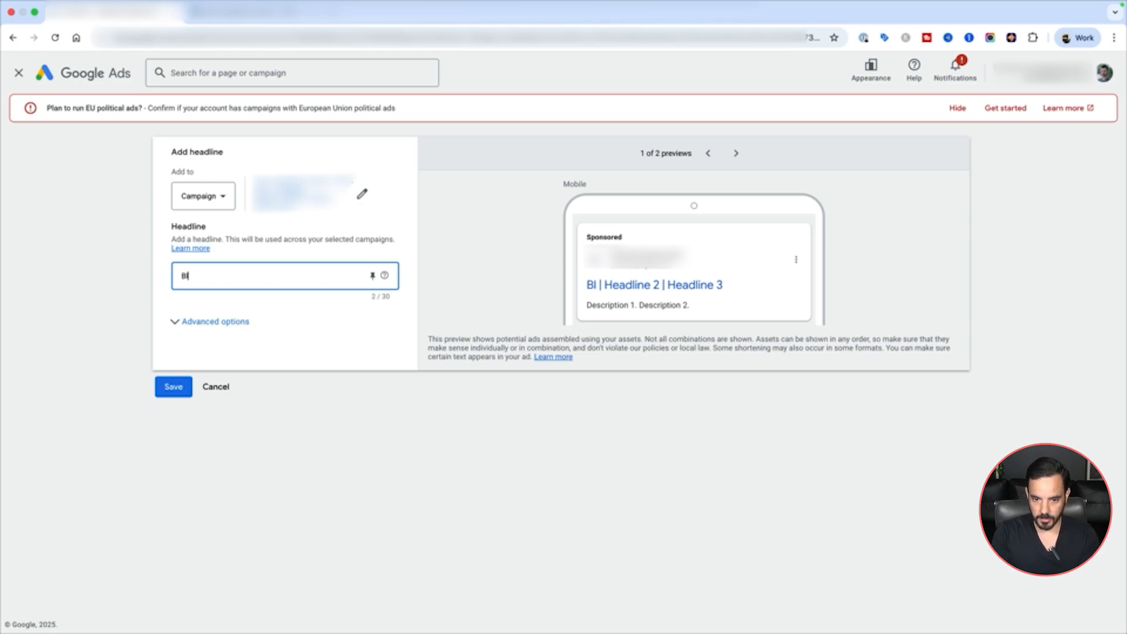
text(ack Friday Deal Now)
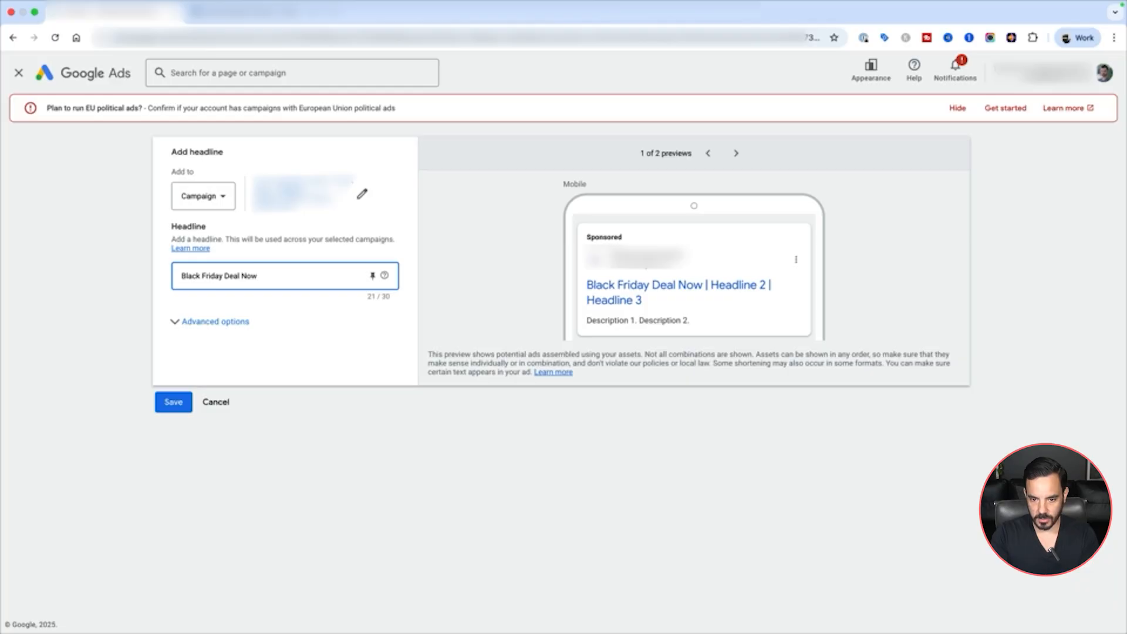
text(s)
text( On)
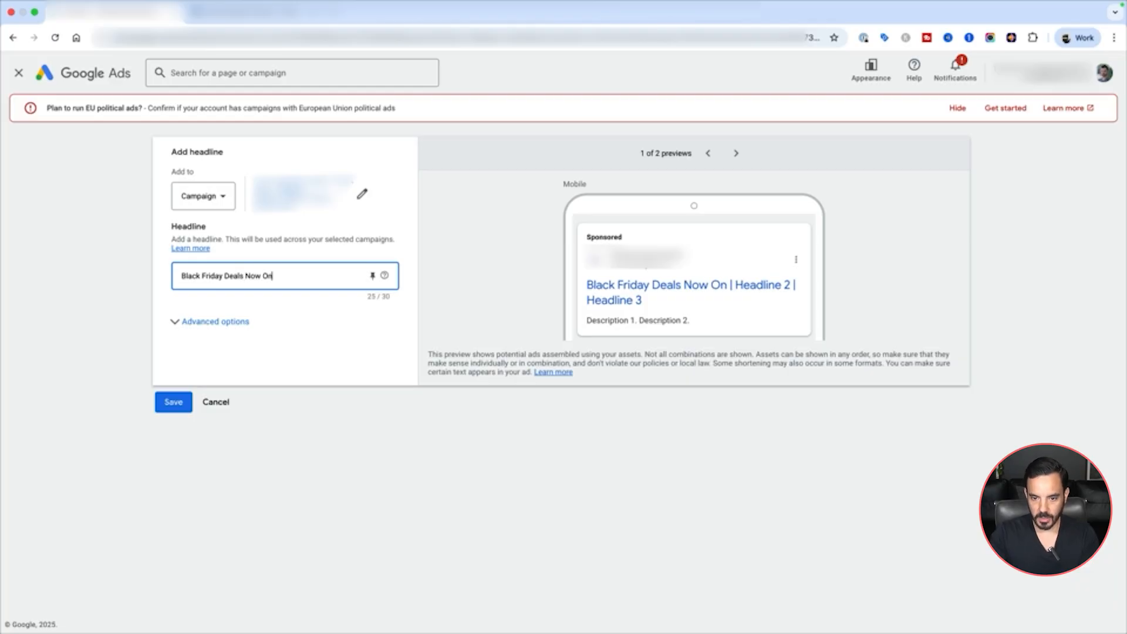
click(434, 465)
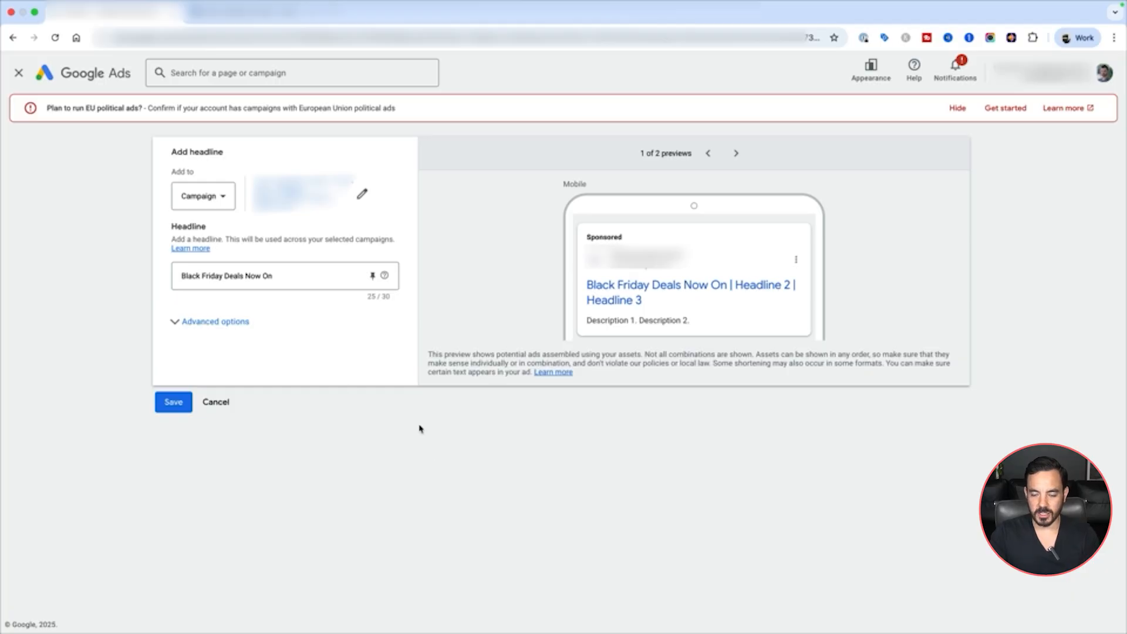
Step: Enable date-based start and end scheduling for the headline asset, and close the form without saving
drag(317, 276, 148, 313)
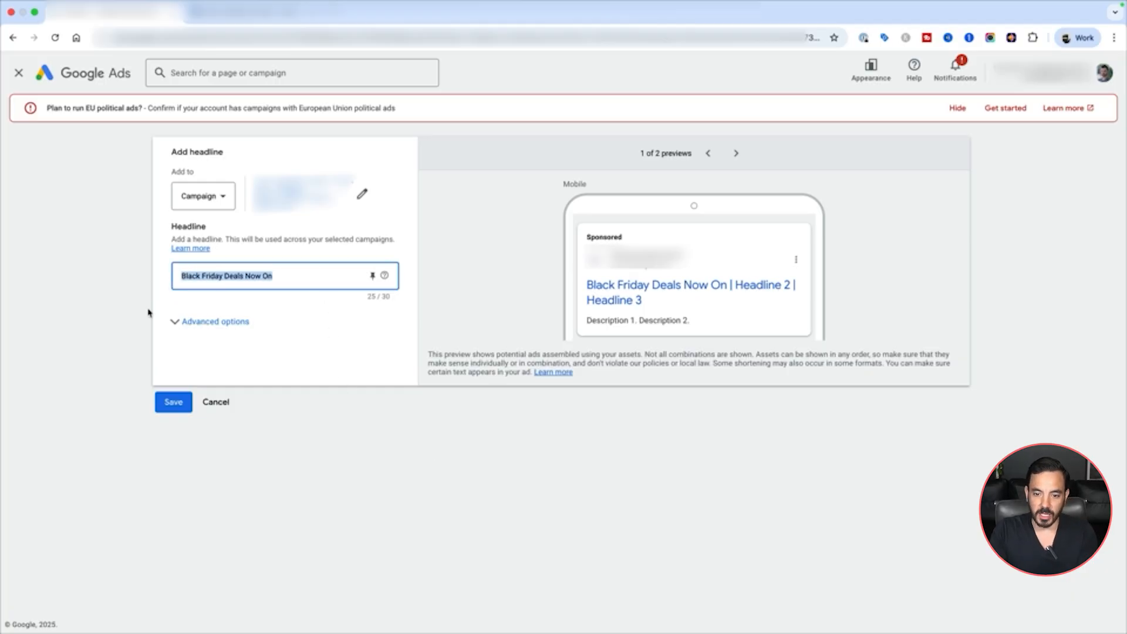
click(141, 307)
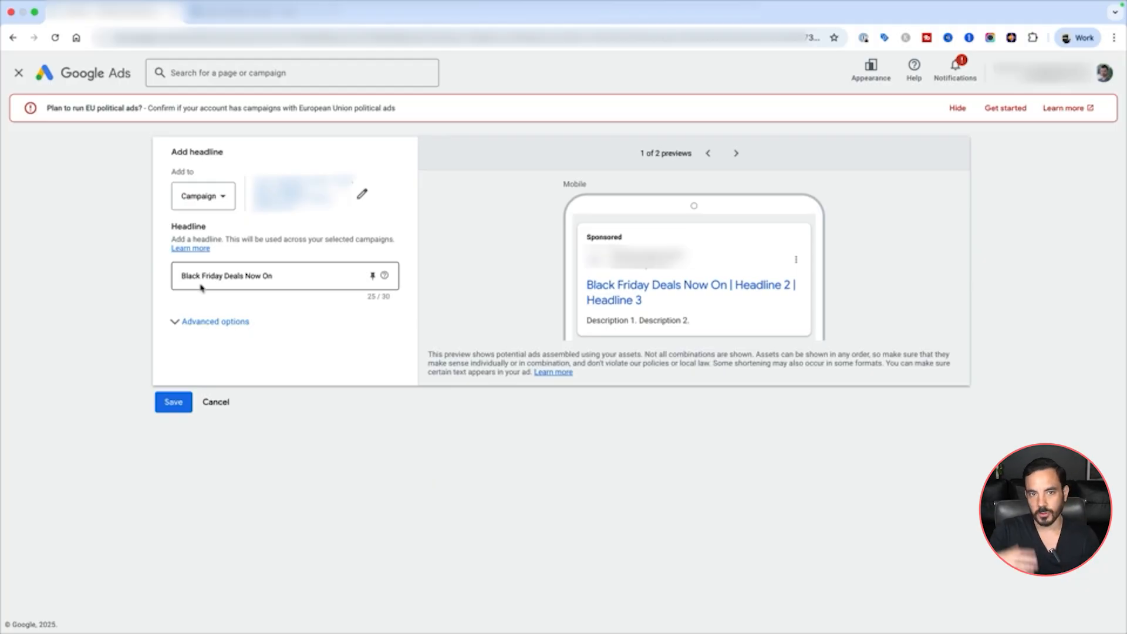
drag(289, 274, 112, 275)
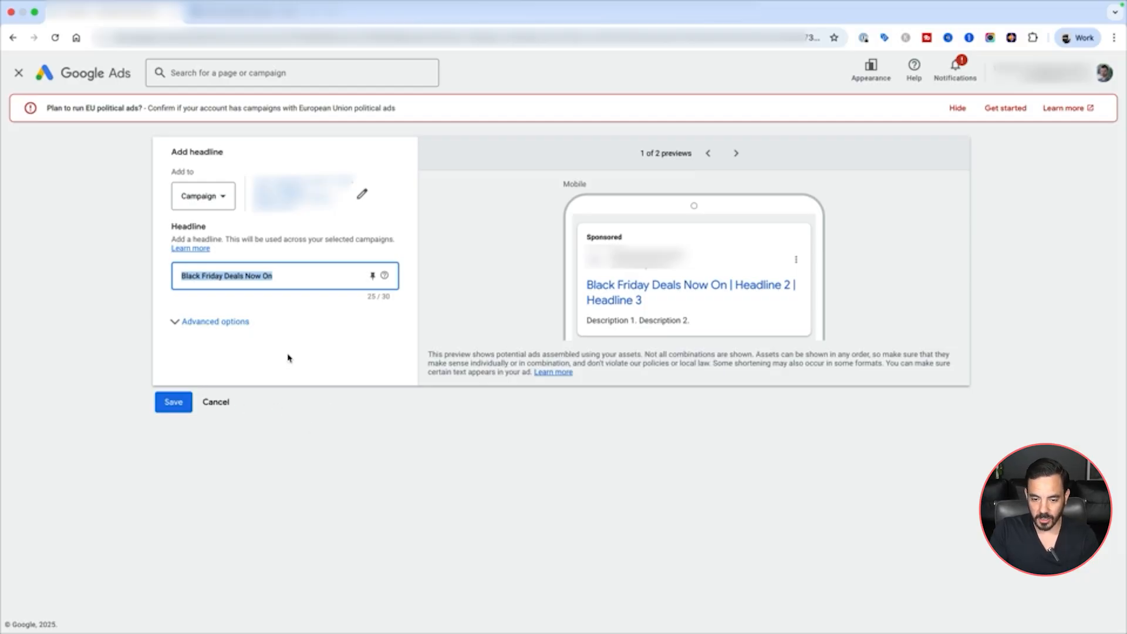
click(229, 321)
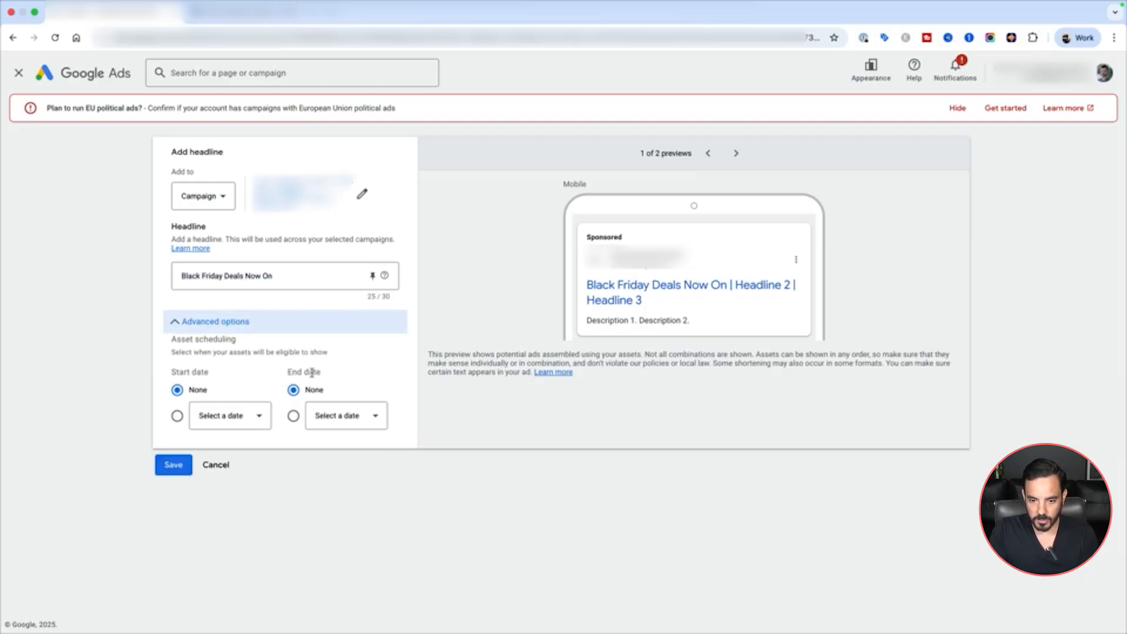
click(178, 417)
click(294, 418)
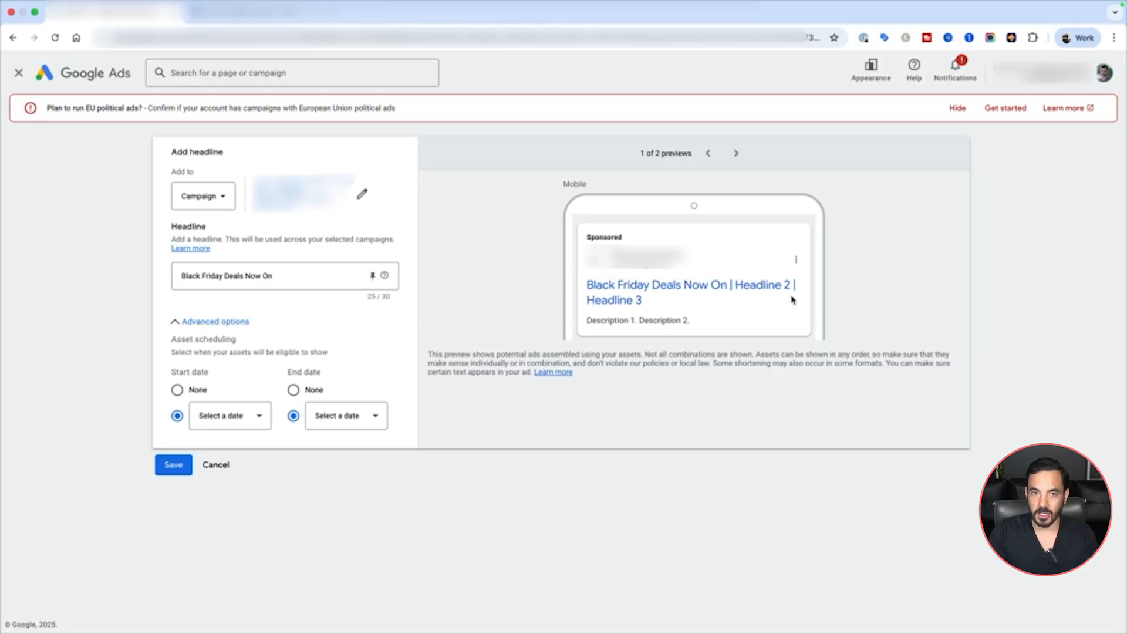
click(18, 73)
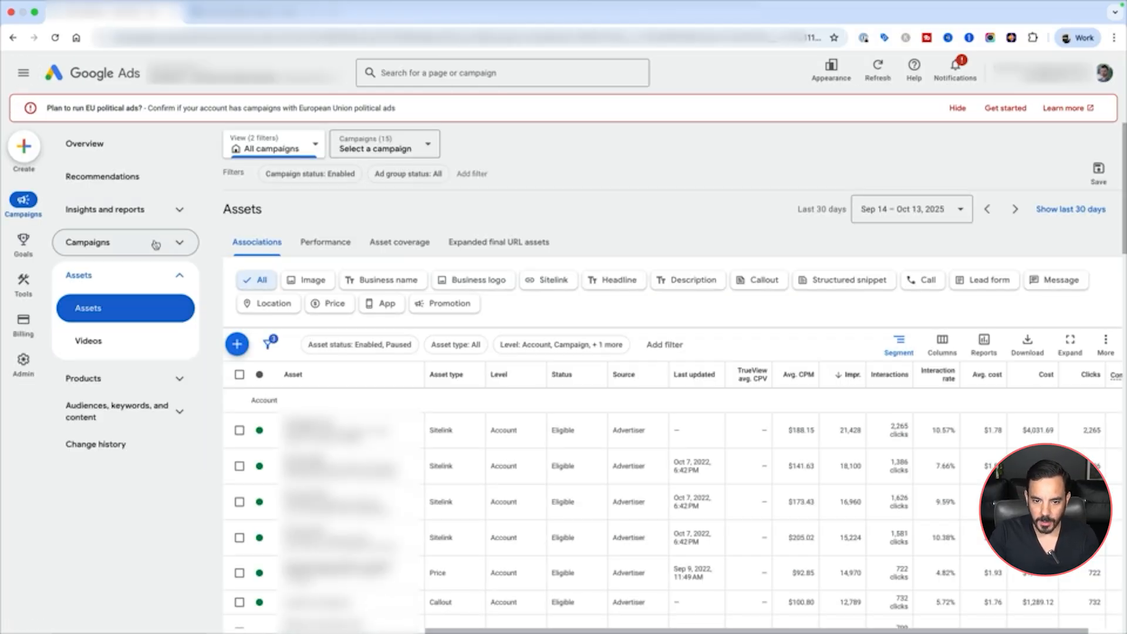
Step: Open the PMax: Tier 1 campaign's assets and check which asset types can be added to it
click(156, 244)
click(156, 280)
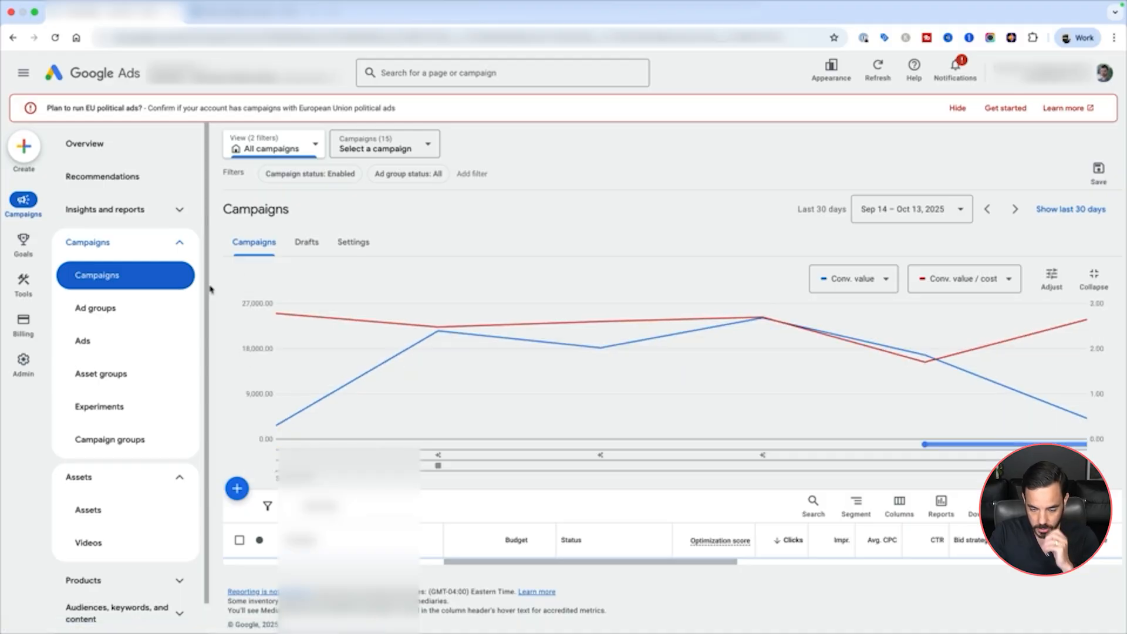
scroll(315, 272, down, 3)
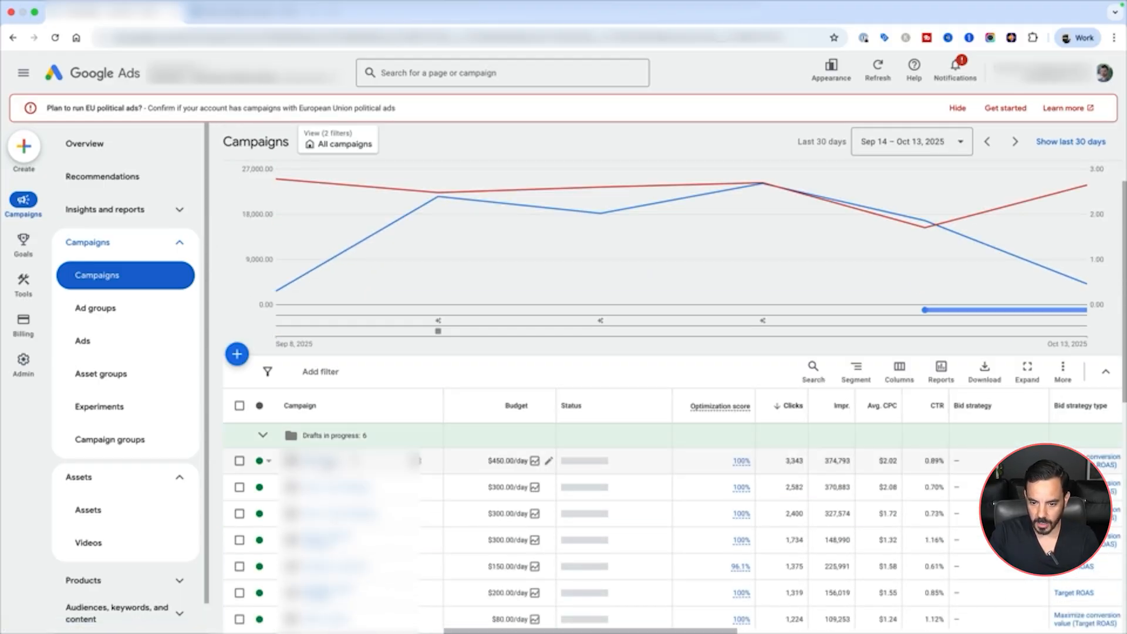
click(311, 460)
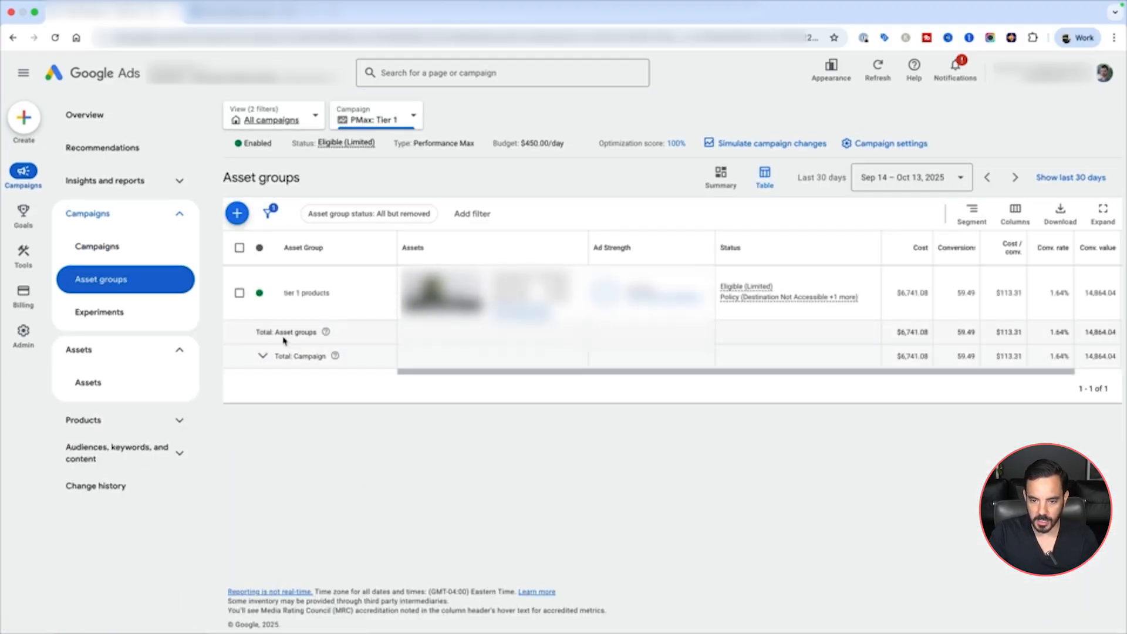
click(100, 382)
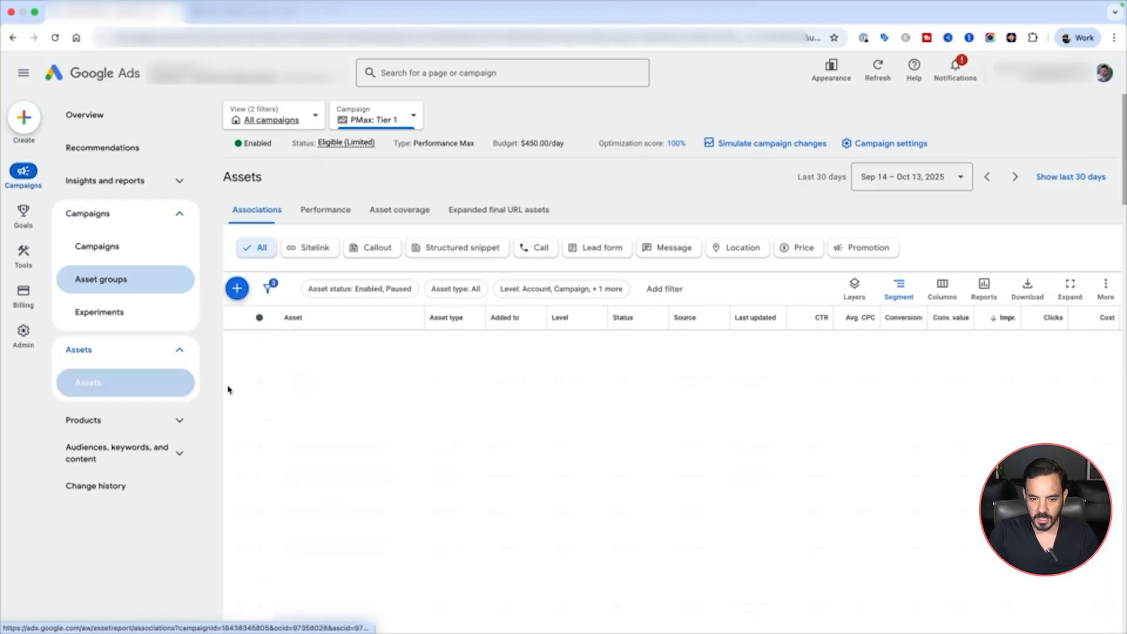
click(237, 288)
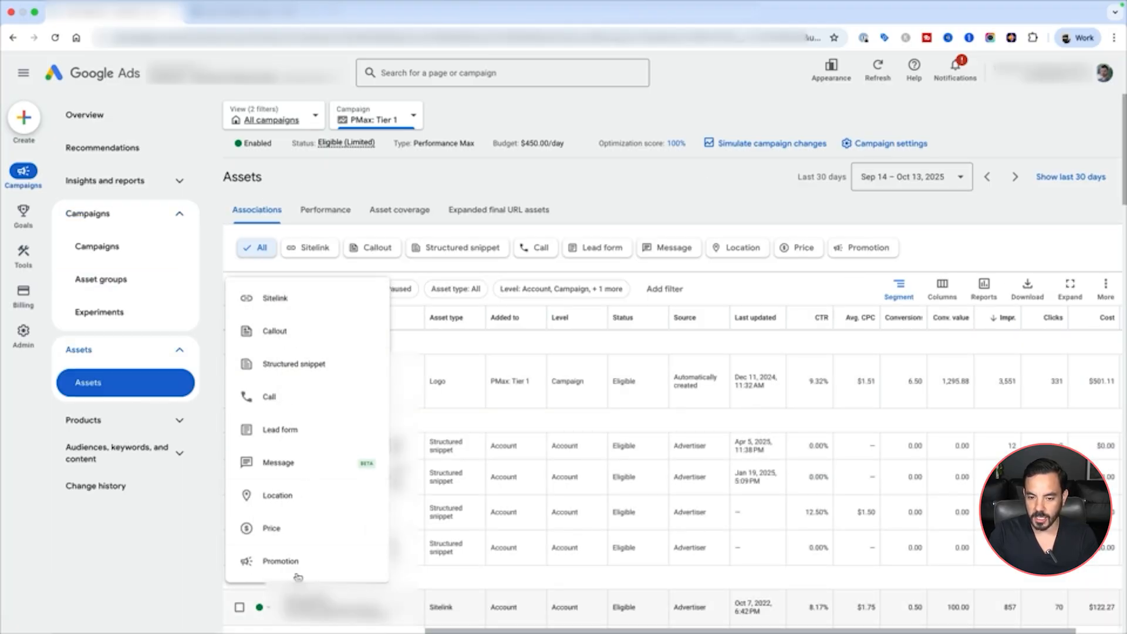
click(612, 223)
Step: Open the asset details of the tier 1 products asset group in the PMax: Tier 1 campaign
click(97, 246)
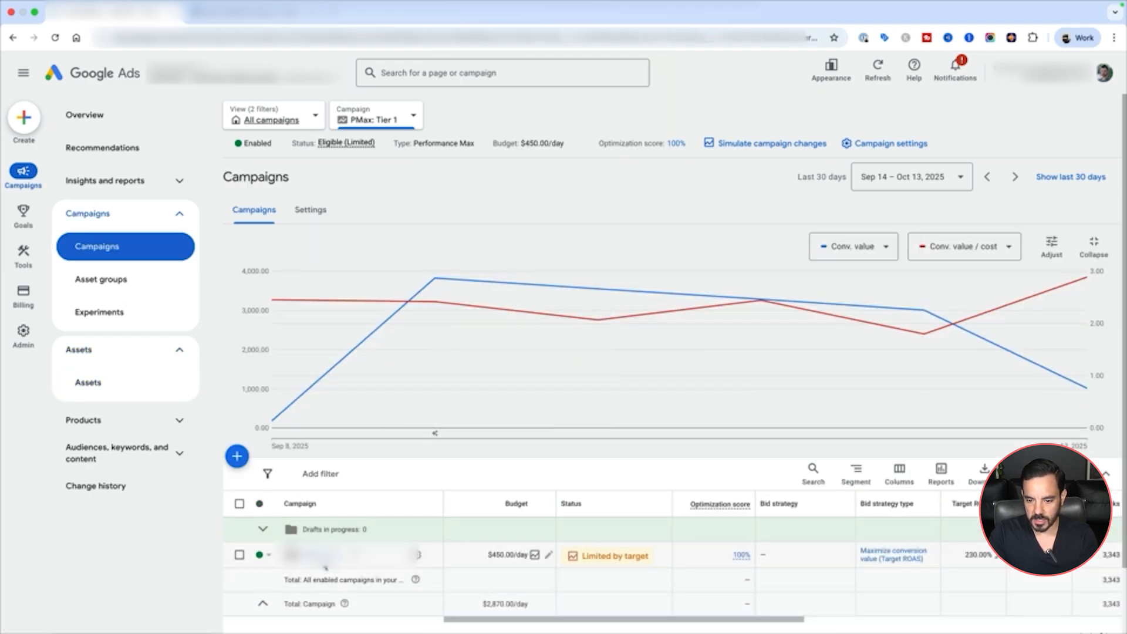
click(352, 554)
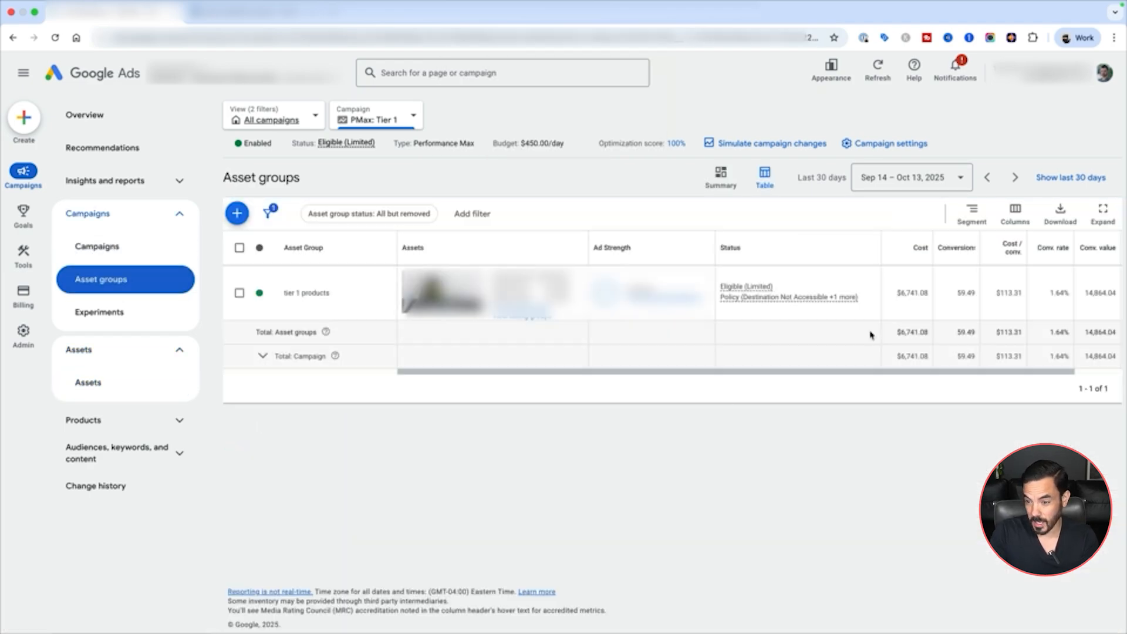
click(724, 176)
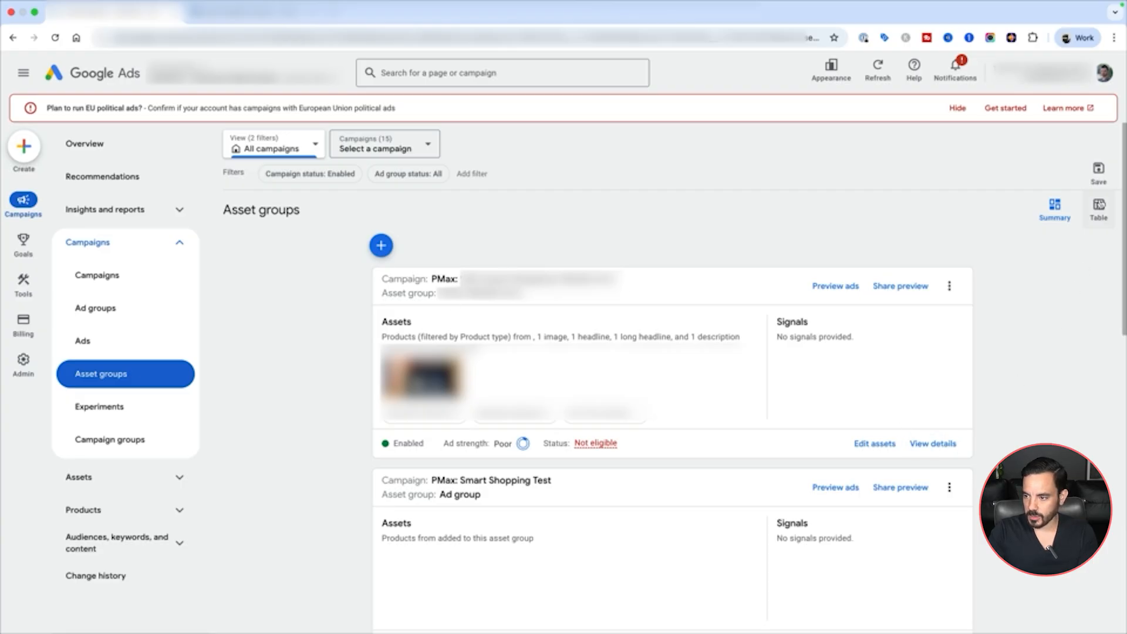
click(1098, 206)
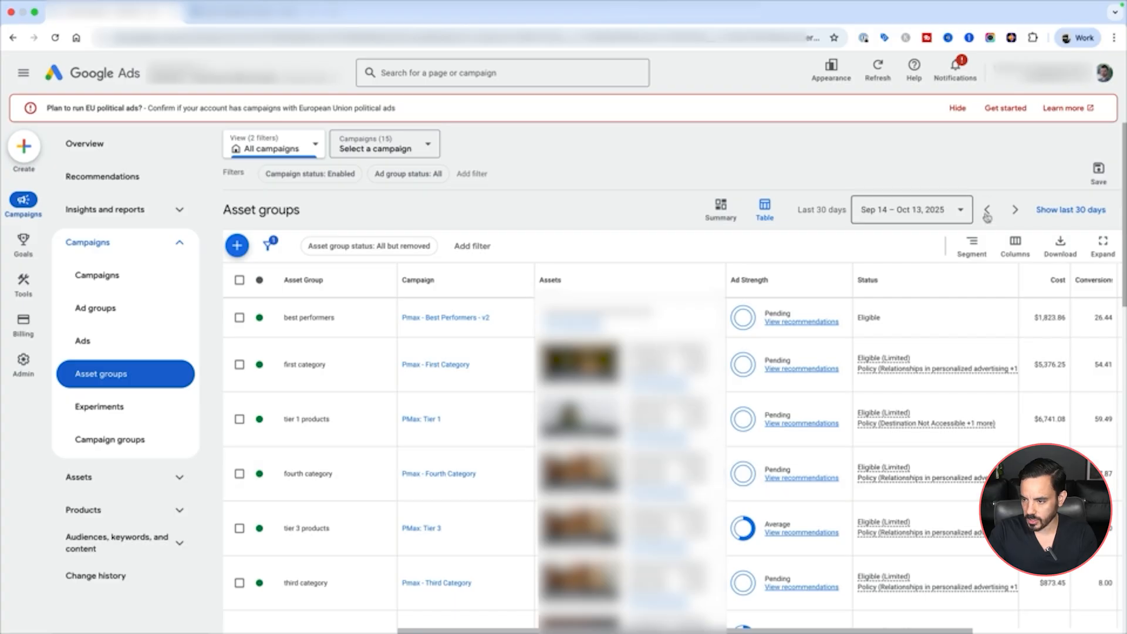
click(722, 208)
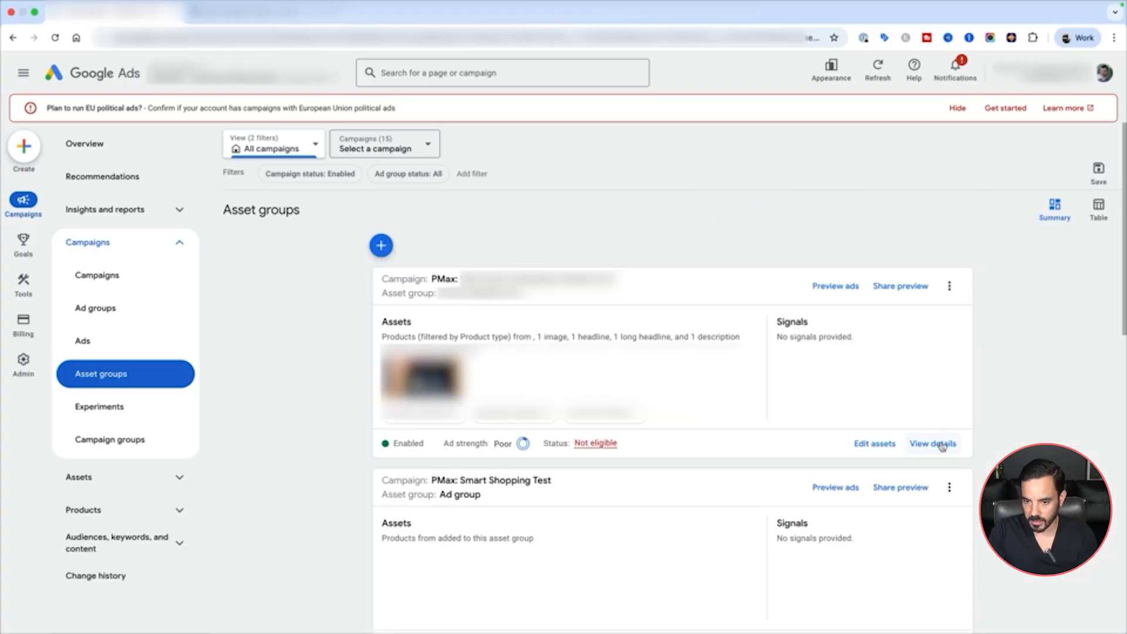
click(933, 444)
scroll(611, 316, down, 2)
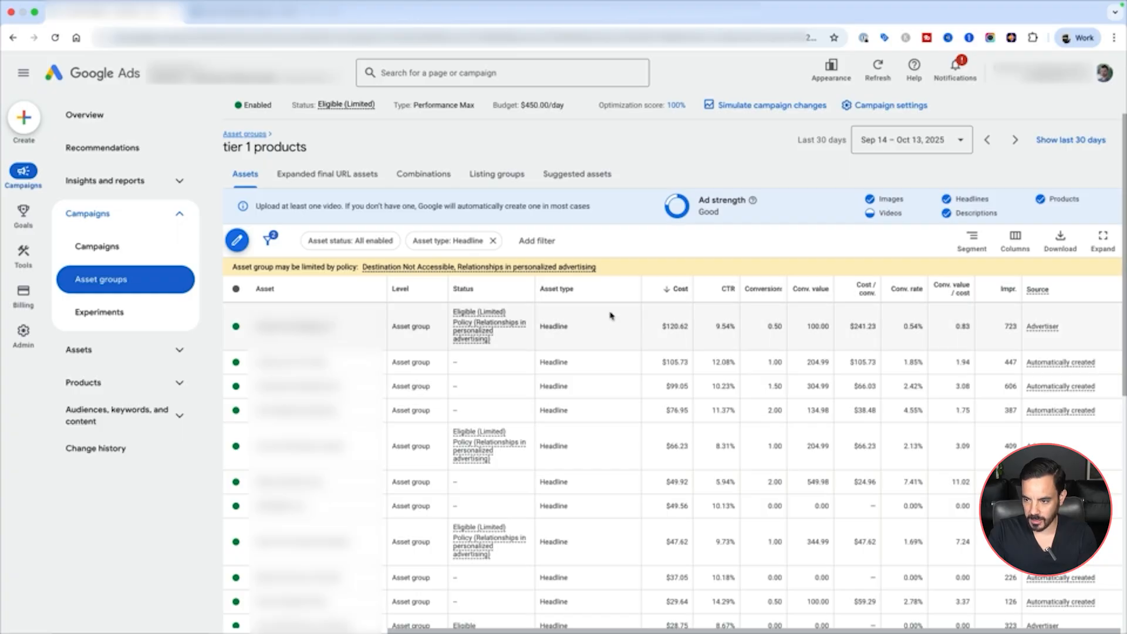
Step: Set the report date range to 90 days up to yesterday and review the headline assets down to the lowest-cost ones
click(868, 139)
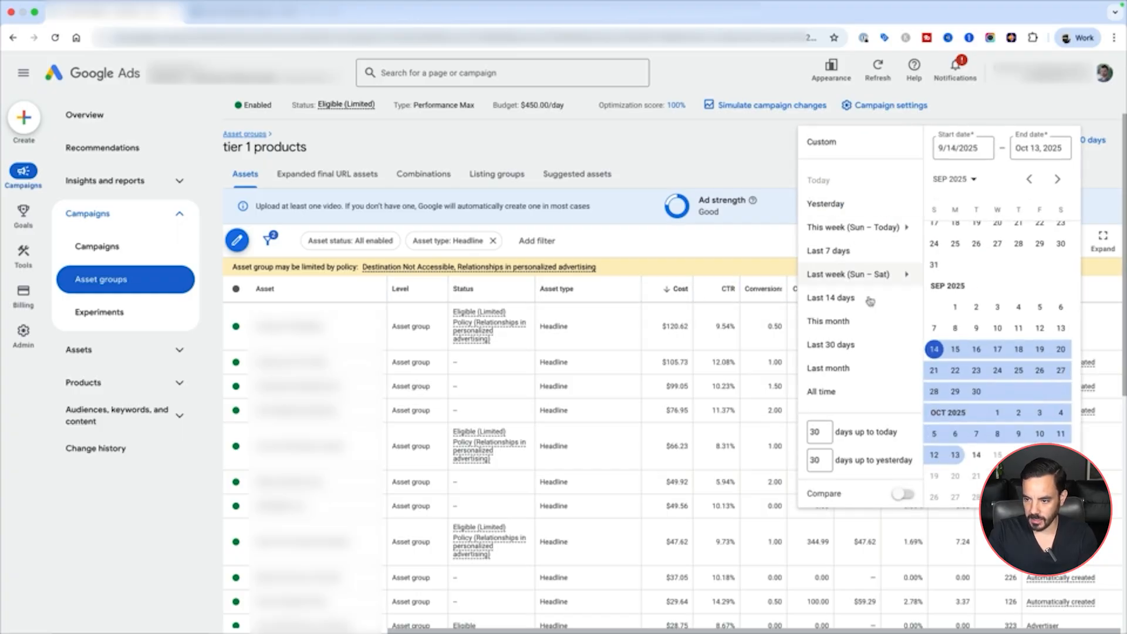
double_click(819, 459)
text(90)
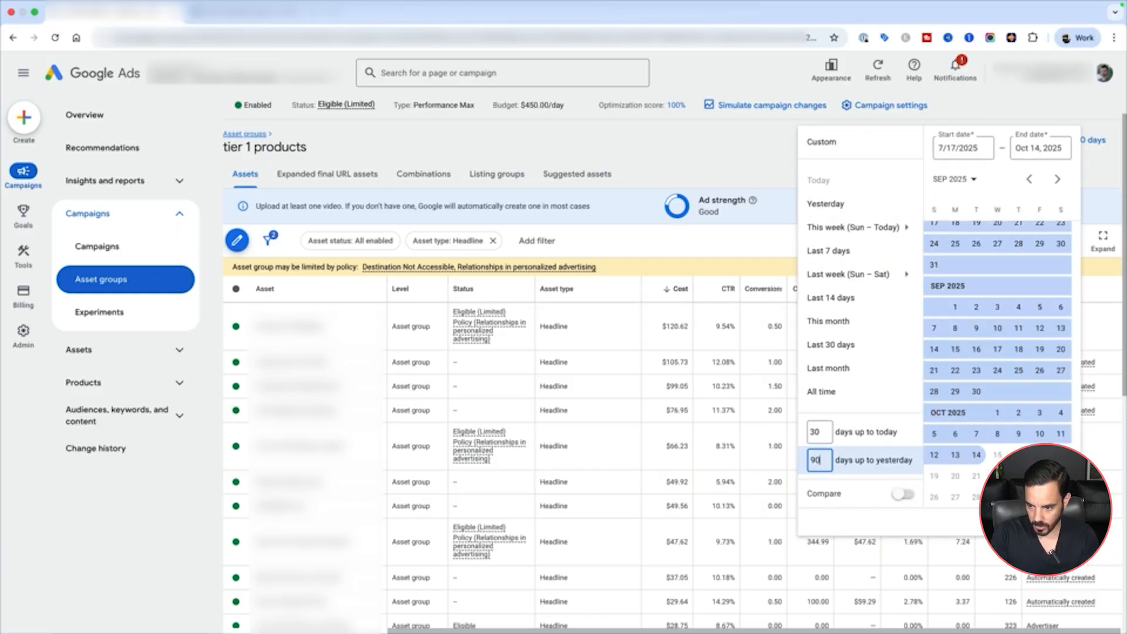
key(Return)
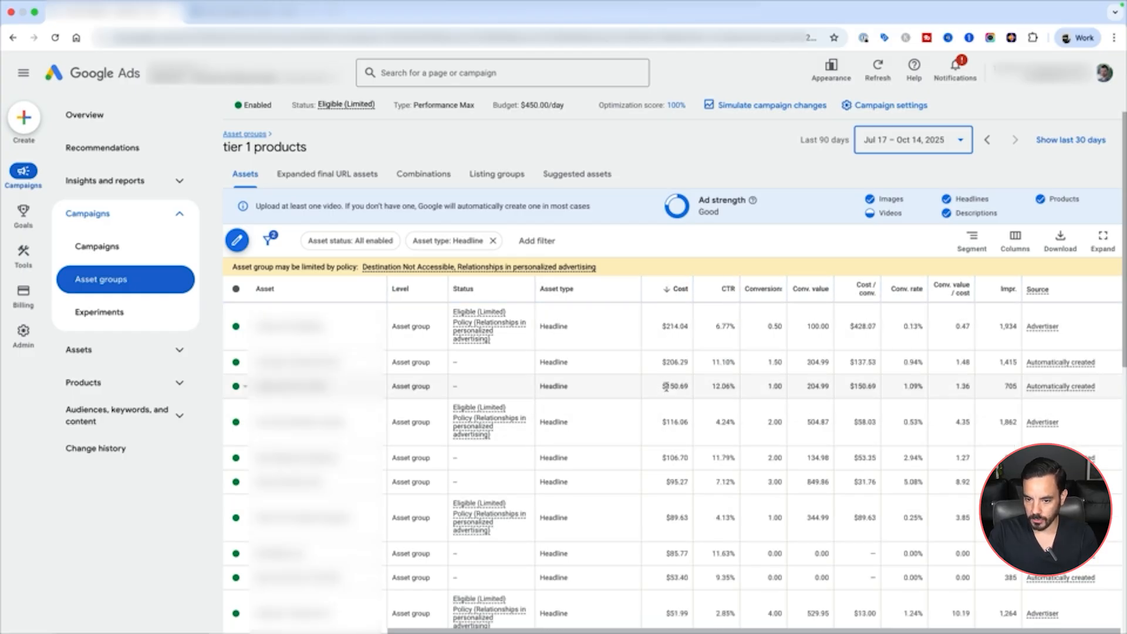
scroll(669, 376, down, 1)
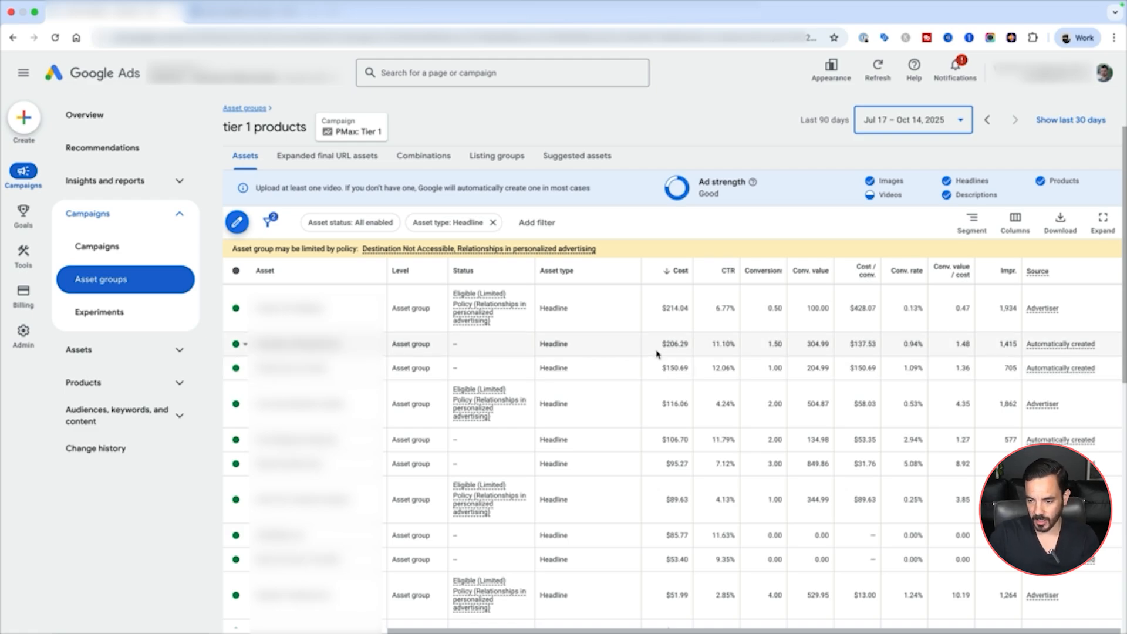
scroll(656, 354, down, 5)
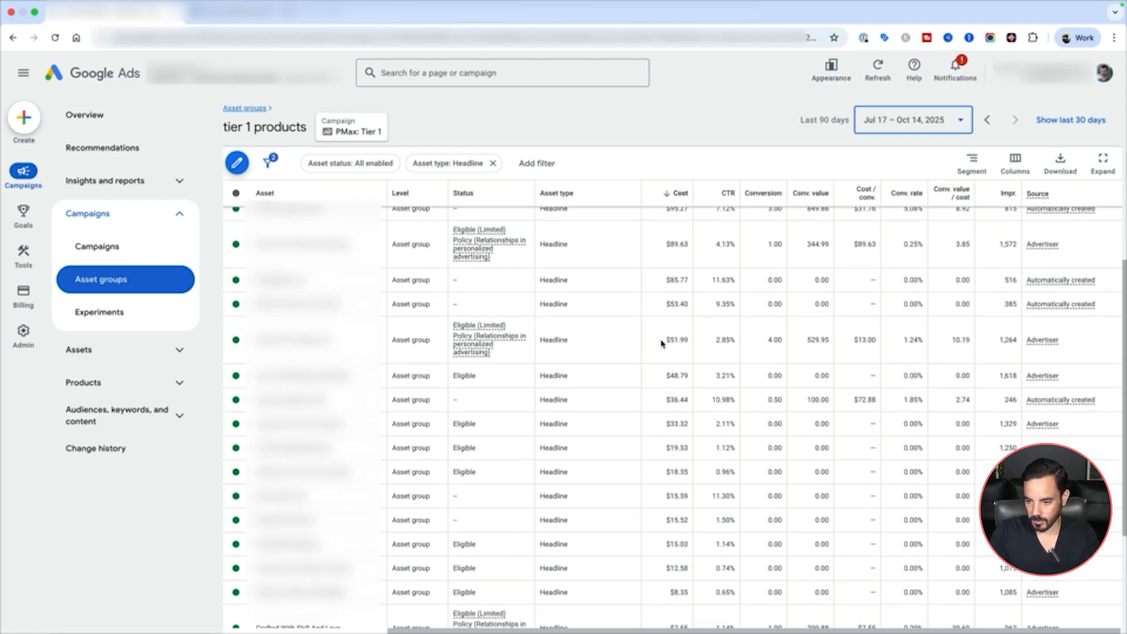
scroll(661, 344, down, 4)
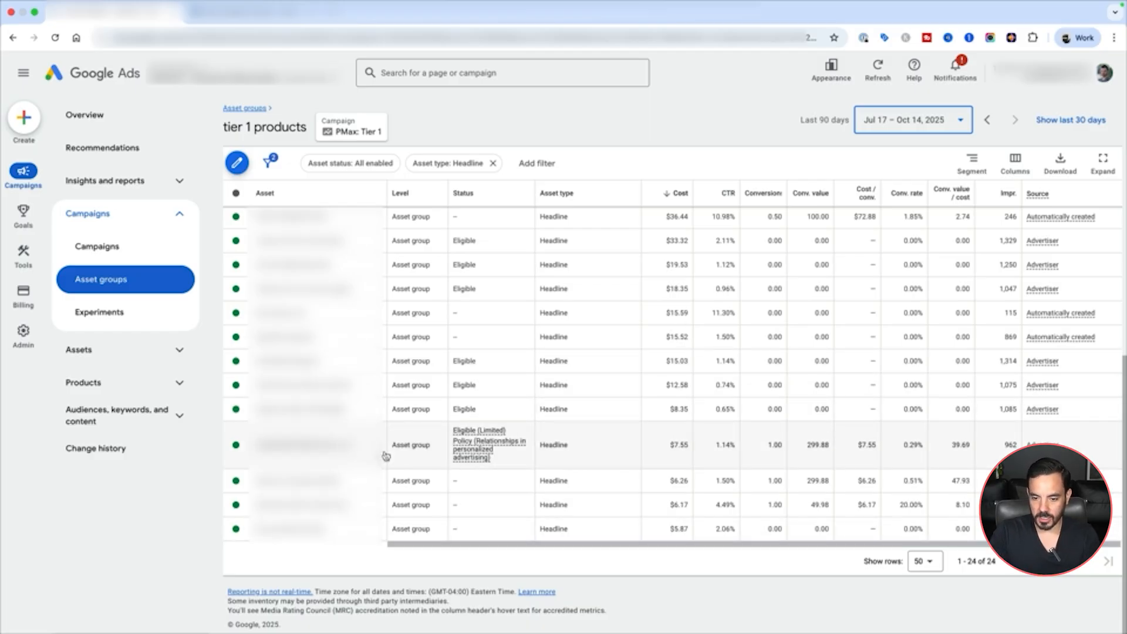
Step: Try replacing the headline "Crafted With Skill And Love" with "Black Friday Deals No On" and "30% Off All Products", and discard the edit
click(346, 465)
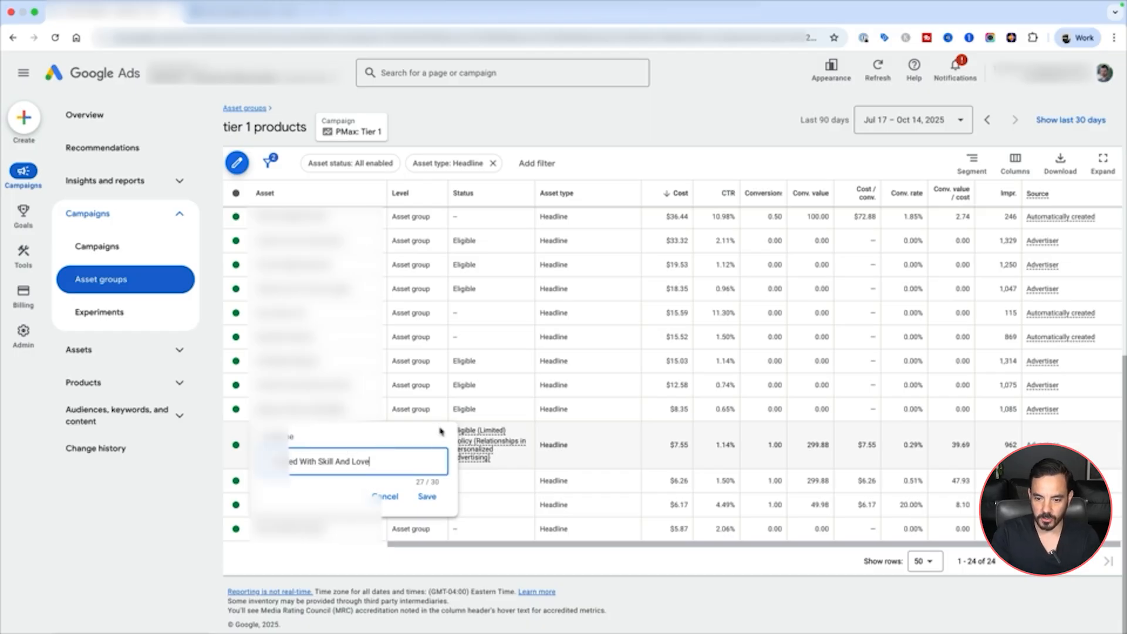
key(super+a)
text(tes)
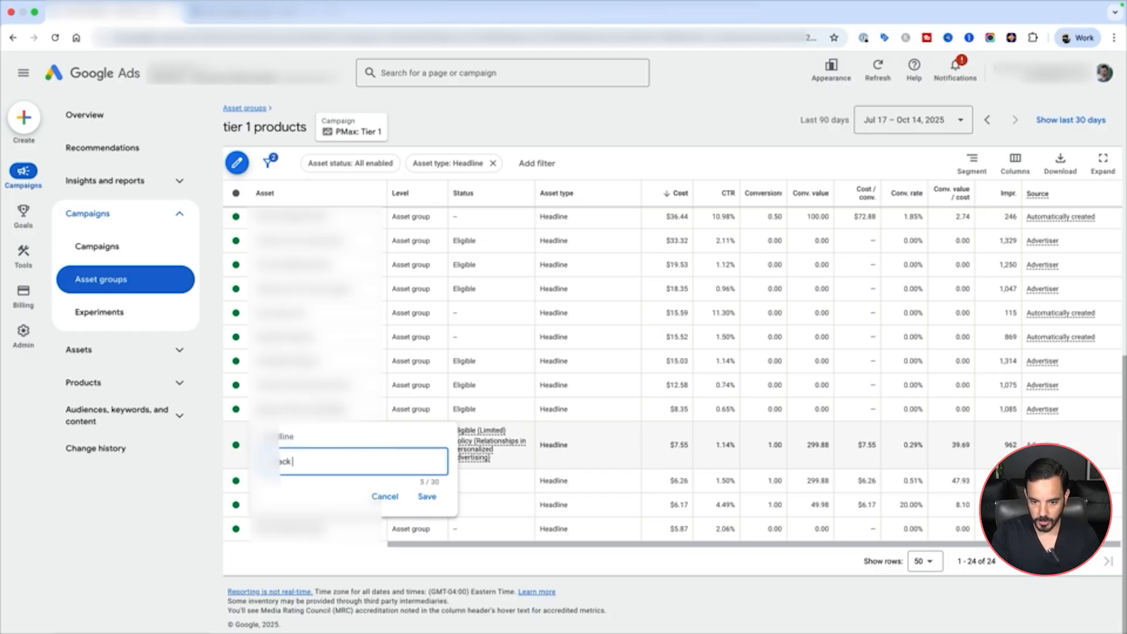
text(ck Friday Deals No On)
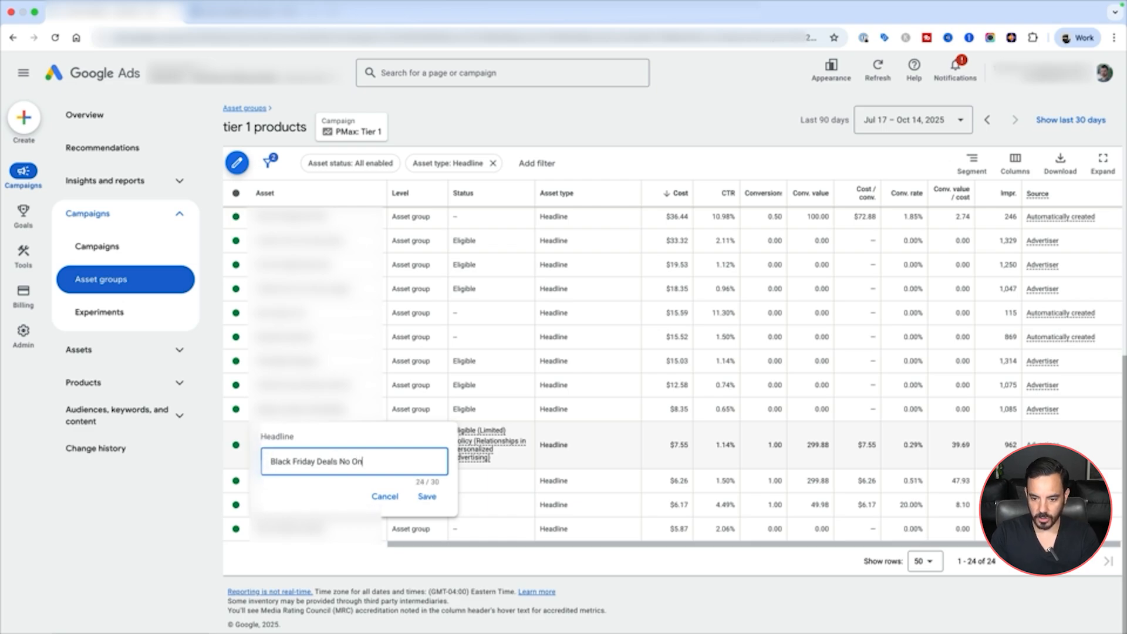
key(super+a)
text(30% Off)
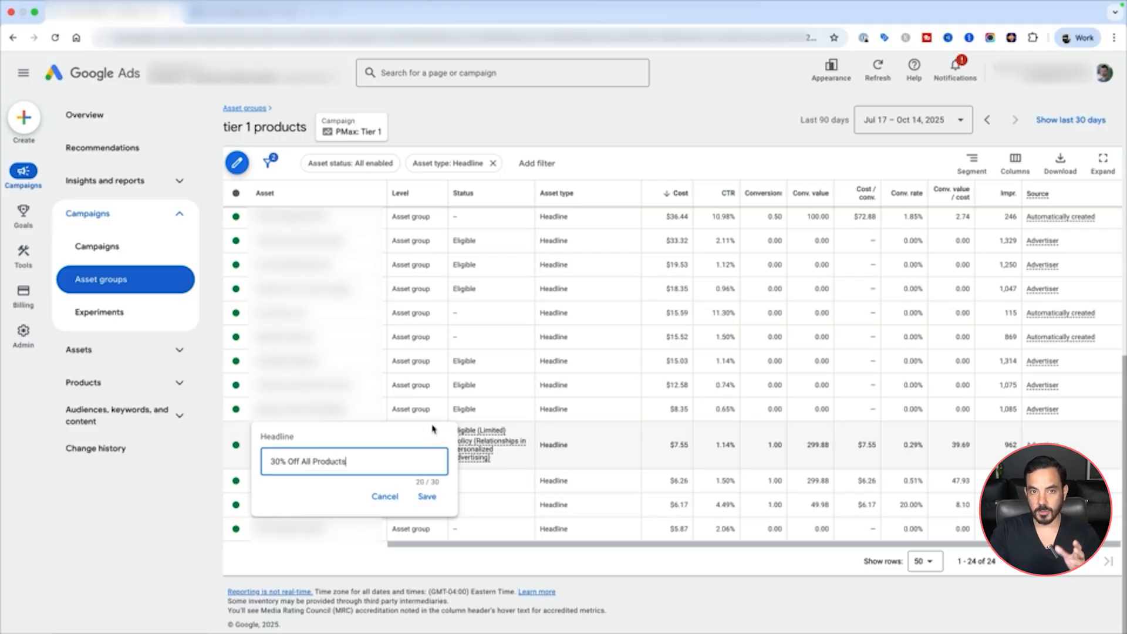
click(384, 496)
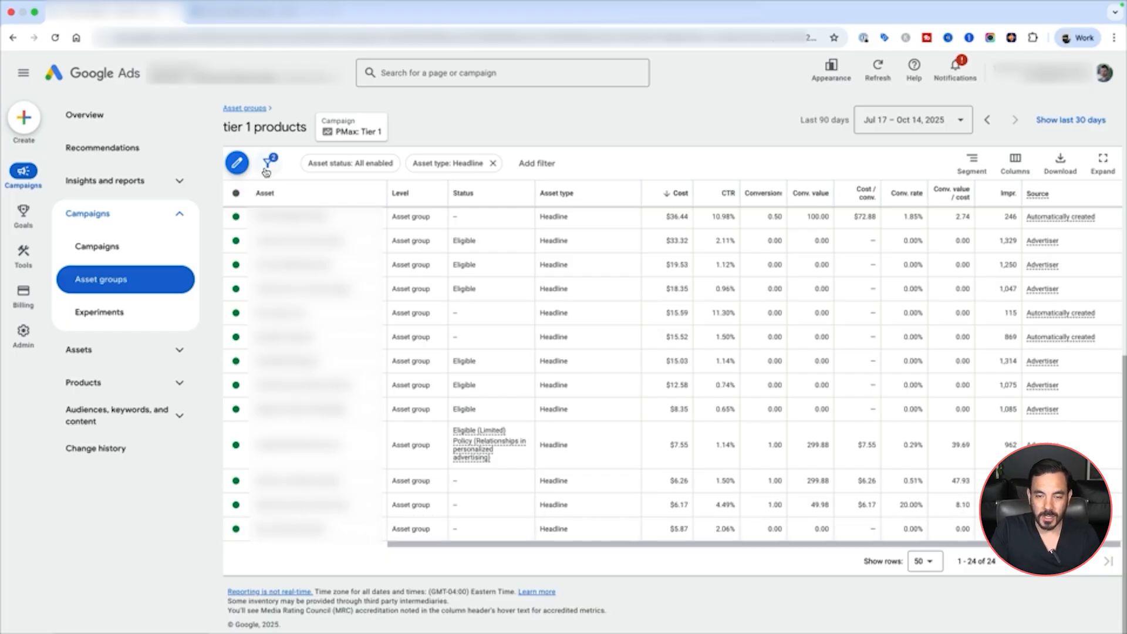
Step: Switch to the Black Friday Google Ads Playbook in WorkFlowy and review the example and note under Black Friday Sitelinks
scroll(288, 189, up, 3)
scroll(288, 189, up, 5)
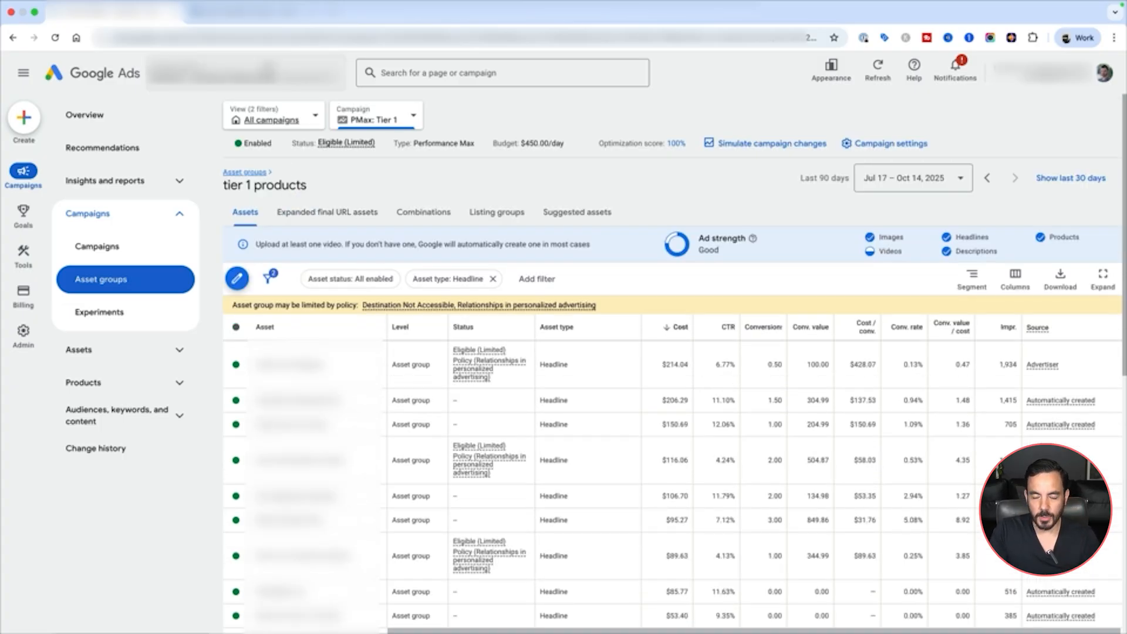
click(248, 19)
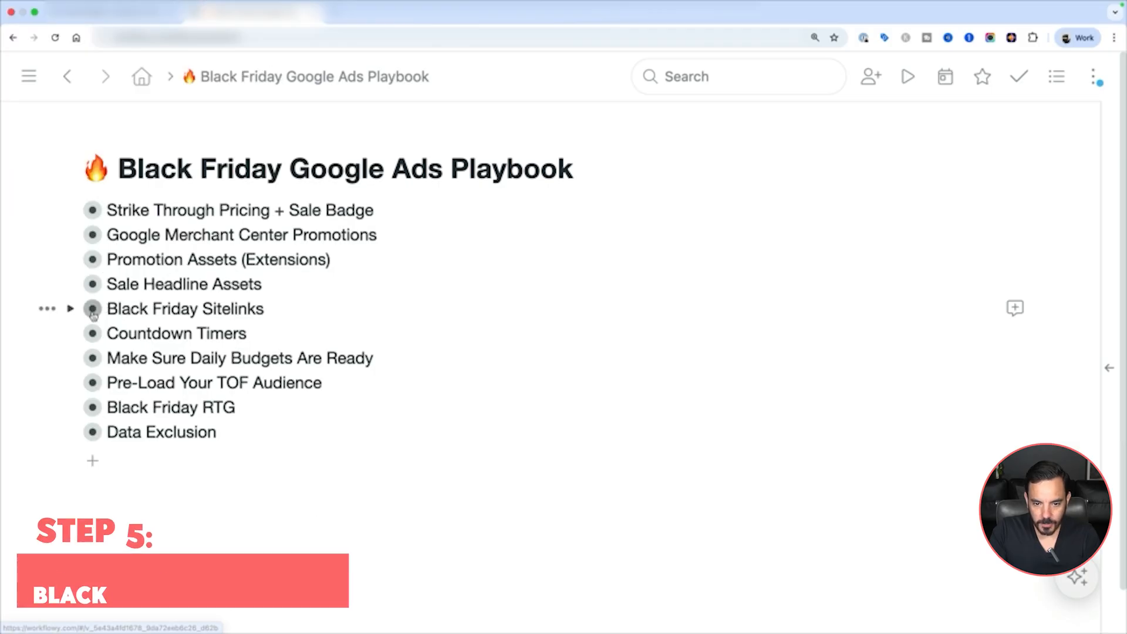
click(93, 307)
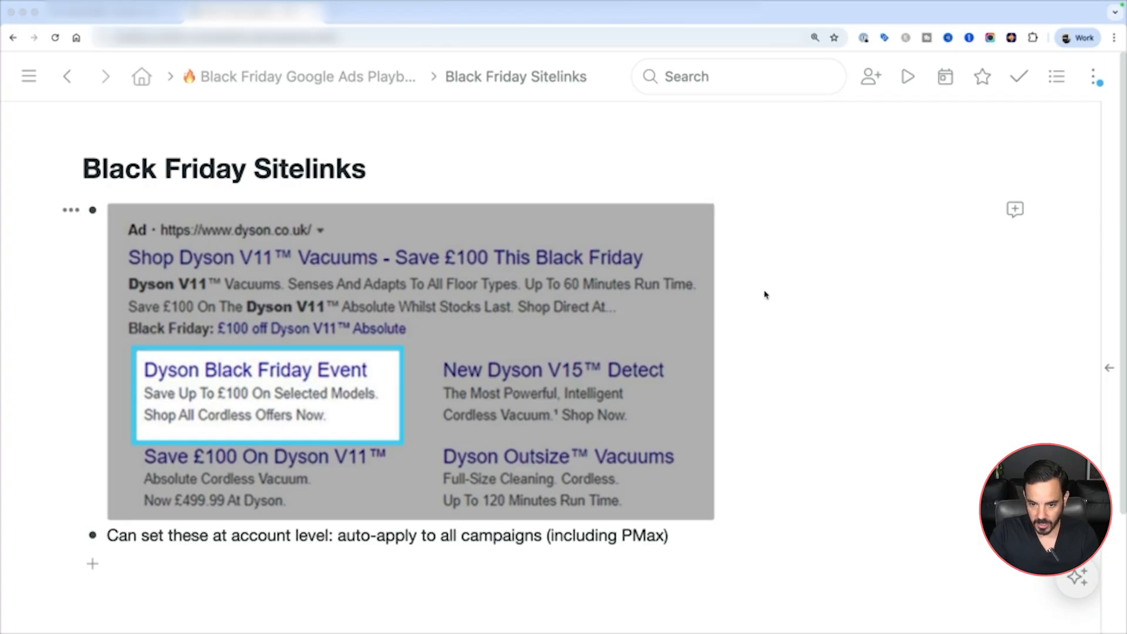
key(ctrl+a)
mouse_move(136, 351)
mouse_down()
mouse_move(133, 432)
mouse_move(390, 439)
mouse_move(400, 349)
mouse_move(141, 352)
mouse_move(173, 354)
mouse_move(128, 524)
mouse_move(662, 515)
mouse_move(682, 393)
mouse_move(652, 339)
mouse_move(164, 346)
mouse_up()
key(Escape)
Step: Switch back to Google Ads and open the Assets report with the view set to all campaigns
click(120, 13)
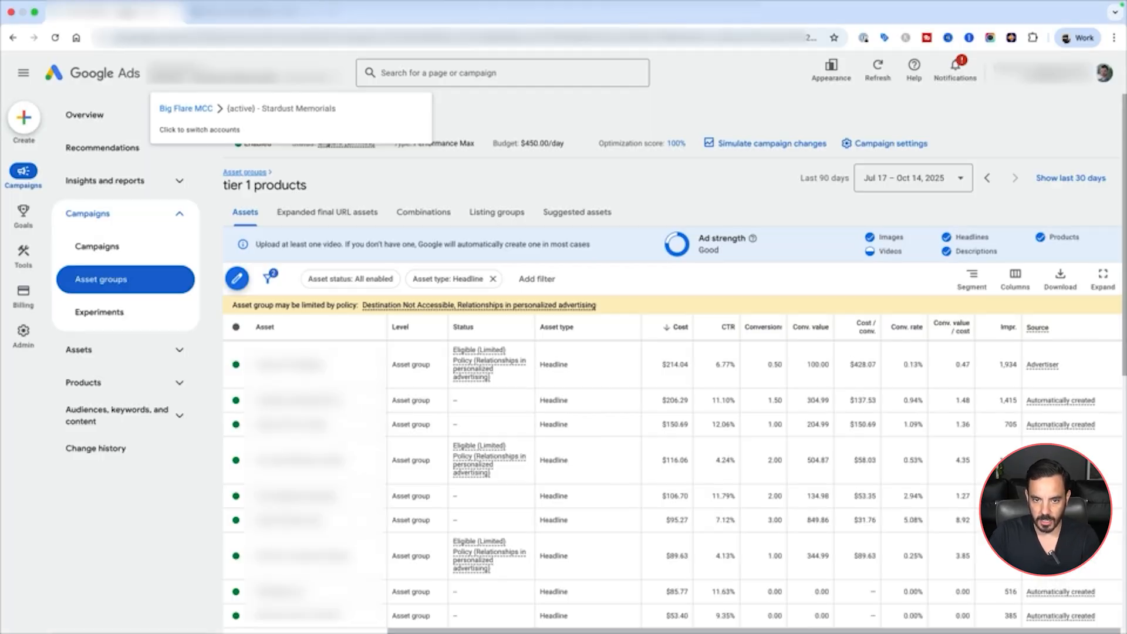
click(126, 351)
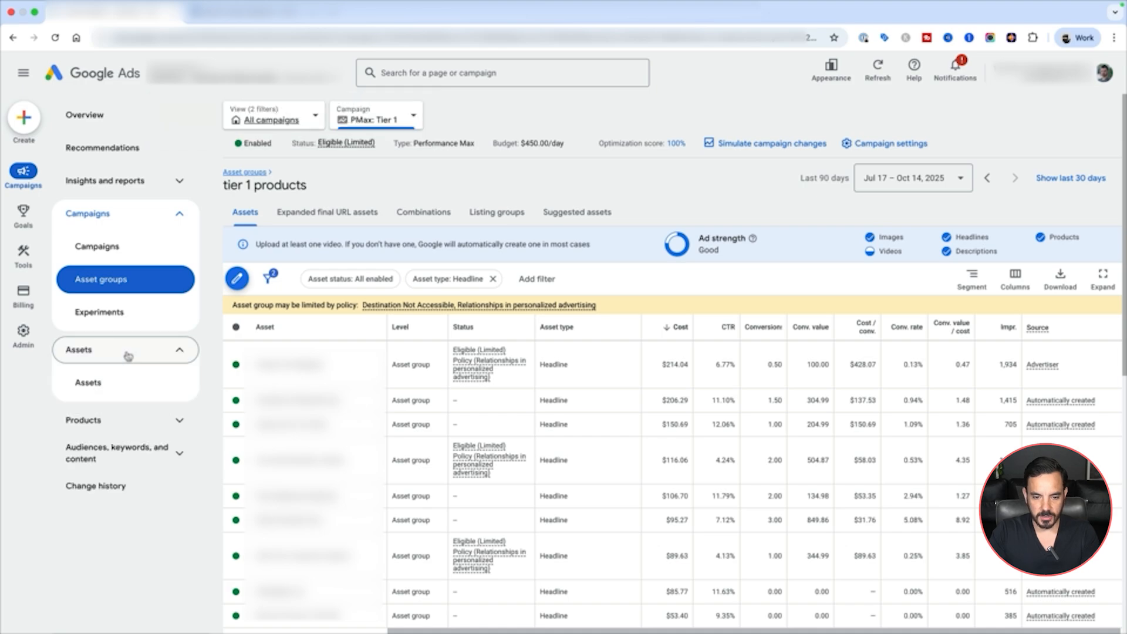
click(126, 384)
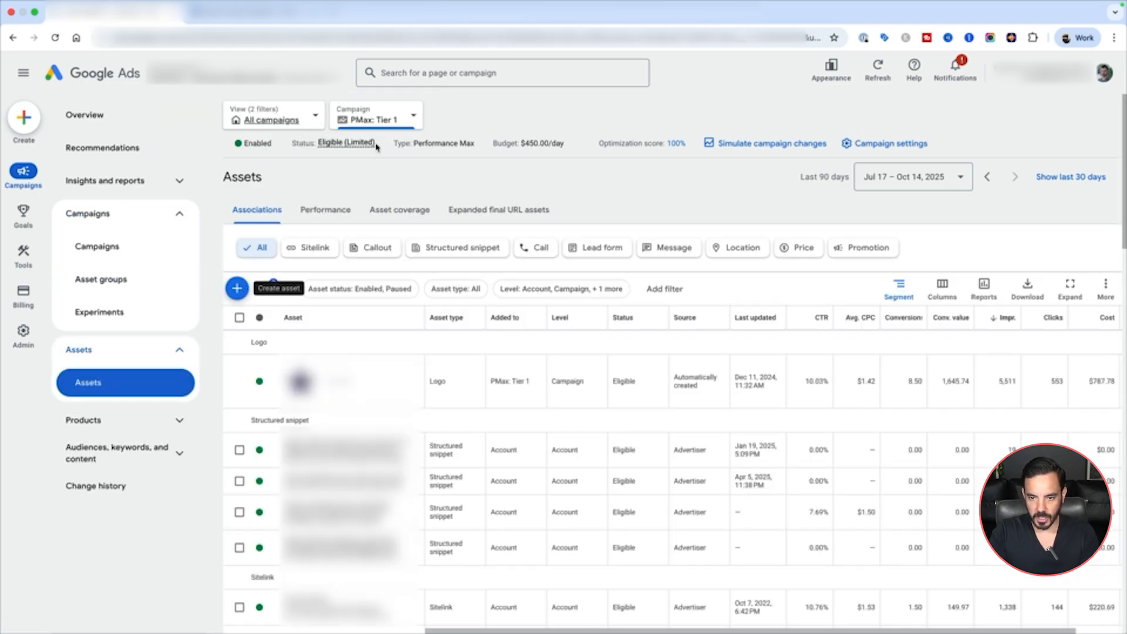
click(296, 121)
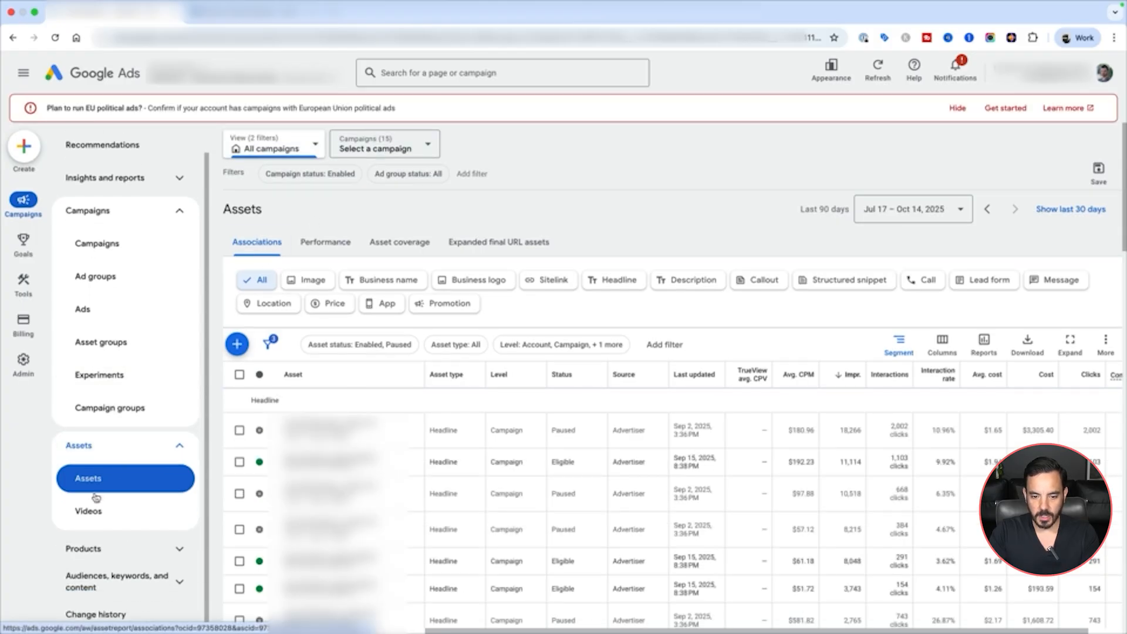
Step: Start creating a new sitelink asset, check the levels it can be added to, and keep it at Account level
click(237, 344)
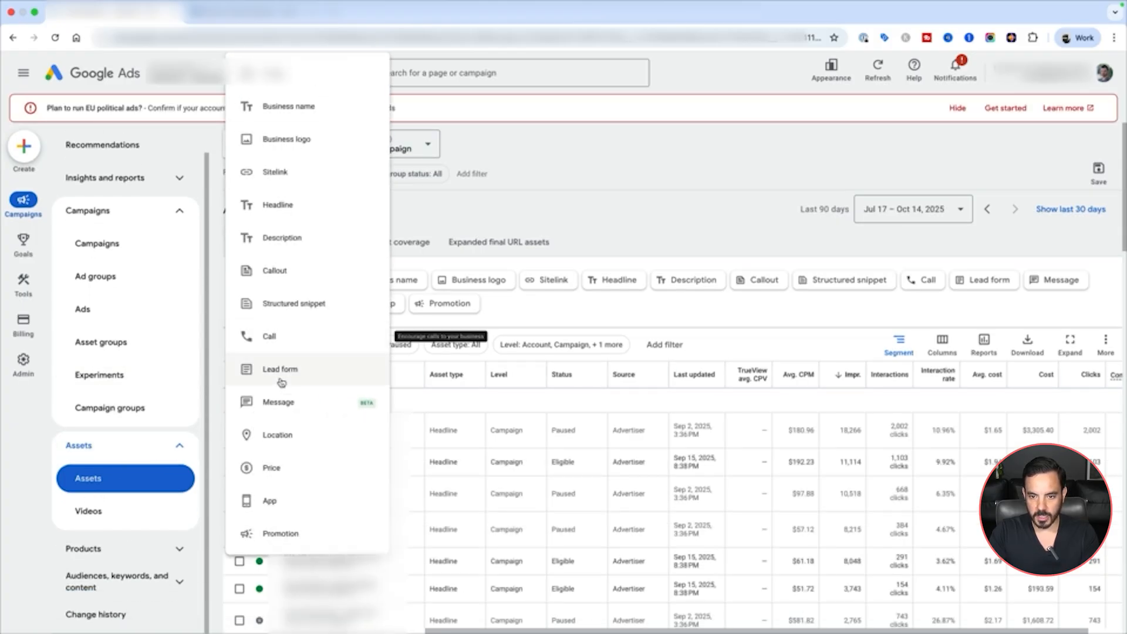
click(290, 172)
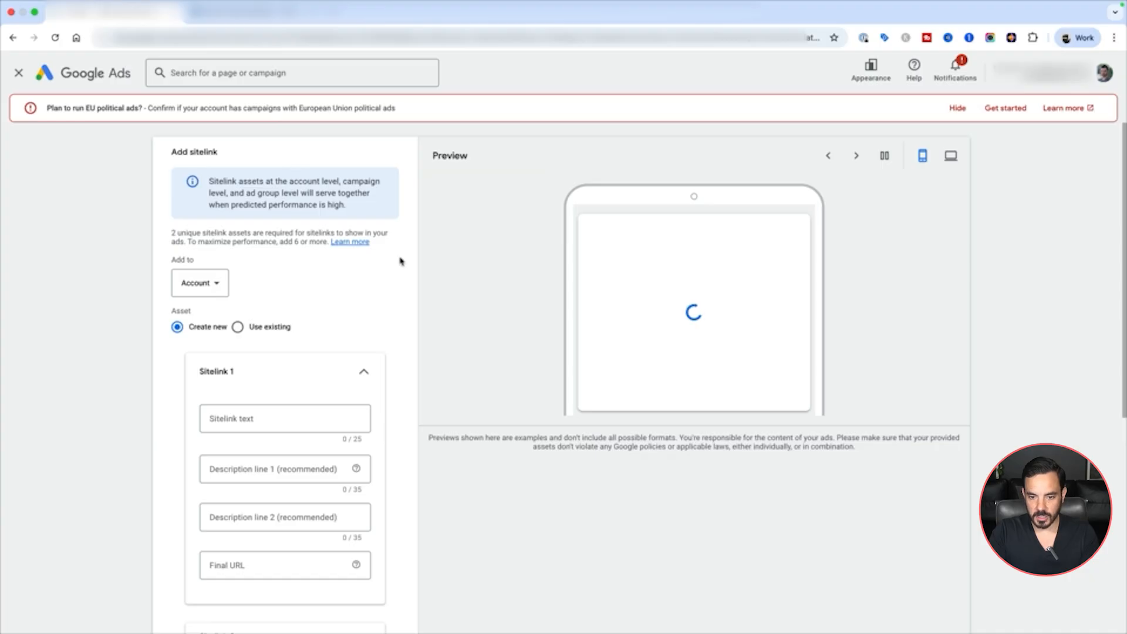
scroll(400, 259, down, 2)
scroll(317, 272, up, 2)
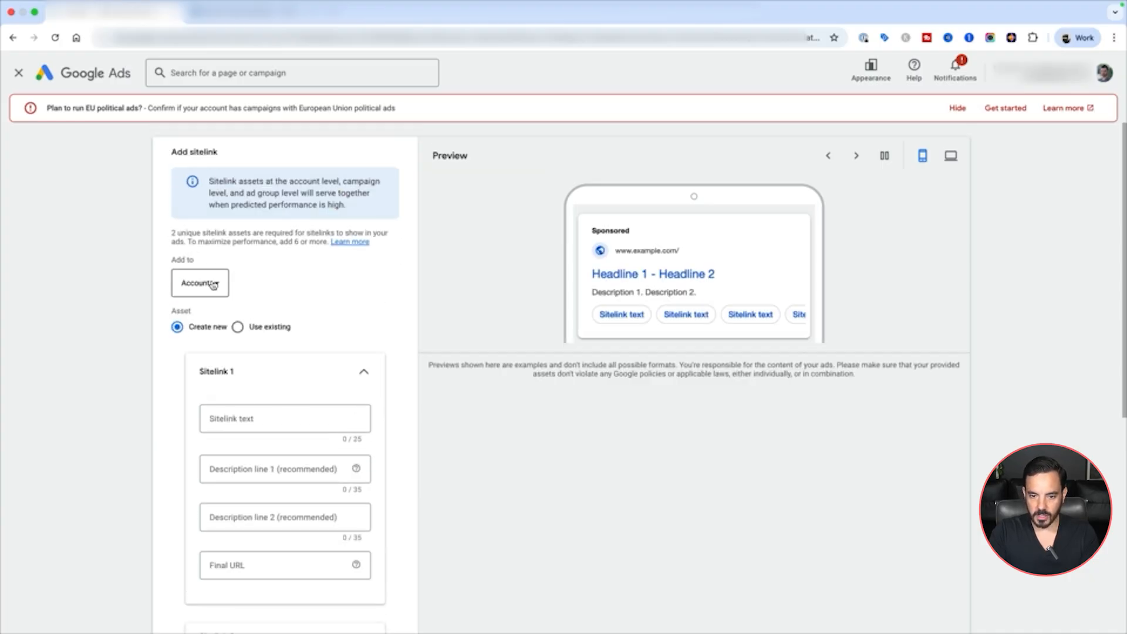
click(211, 284)
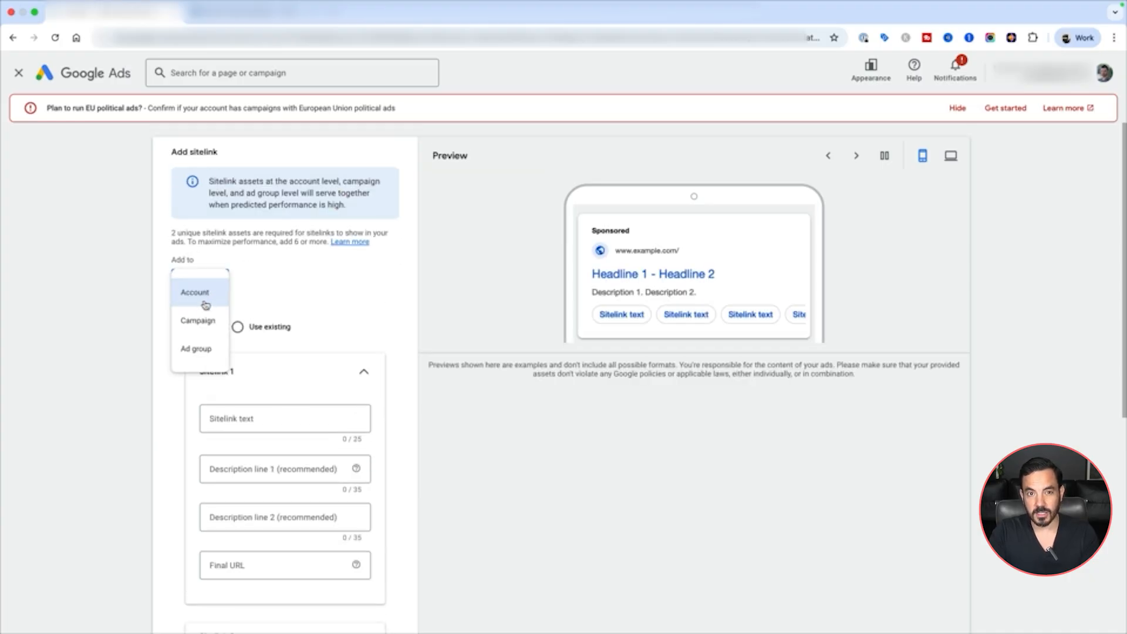
click(311, 290)
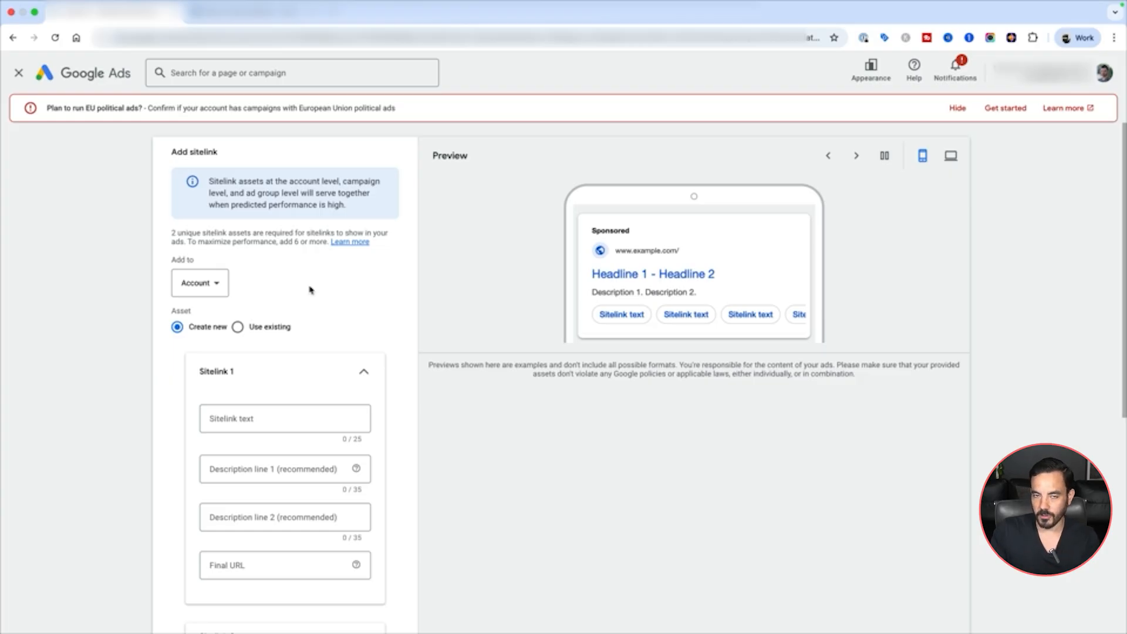
scroll(311, 290, down, 3)
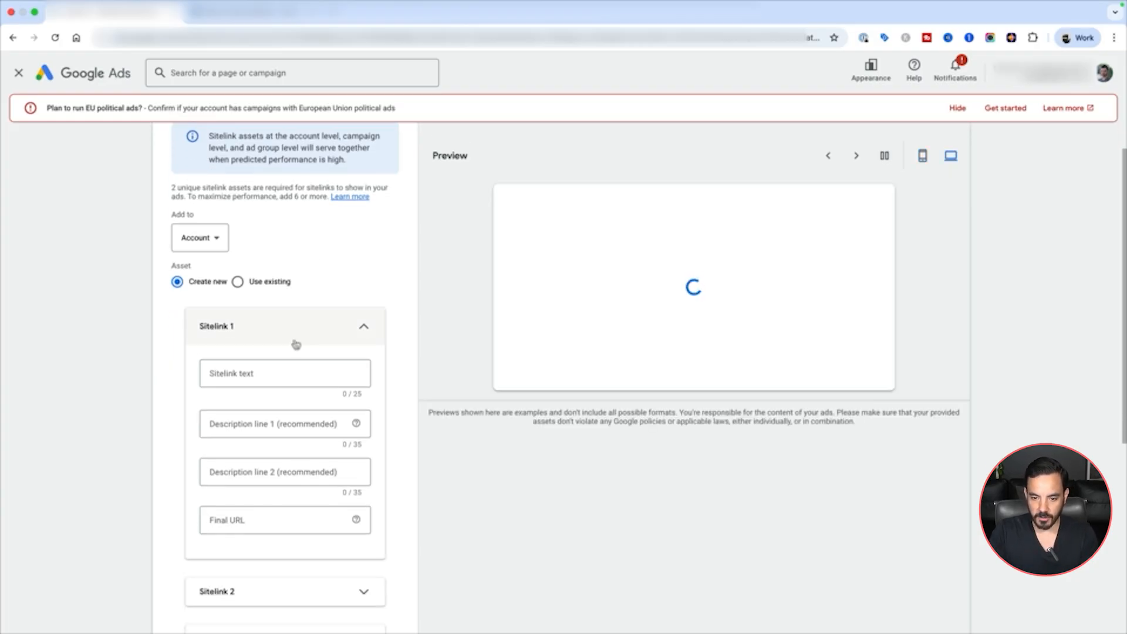
scroll(376, 299, down, 2)
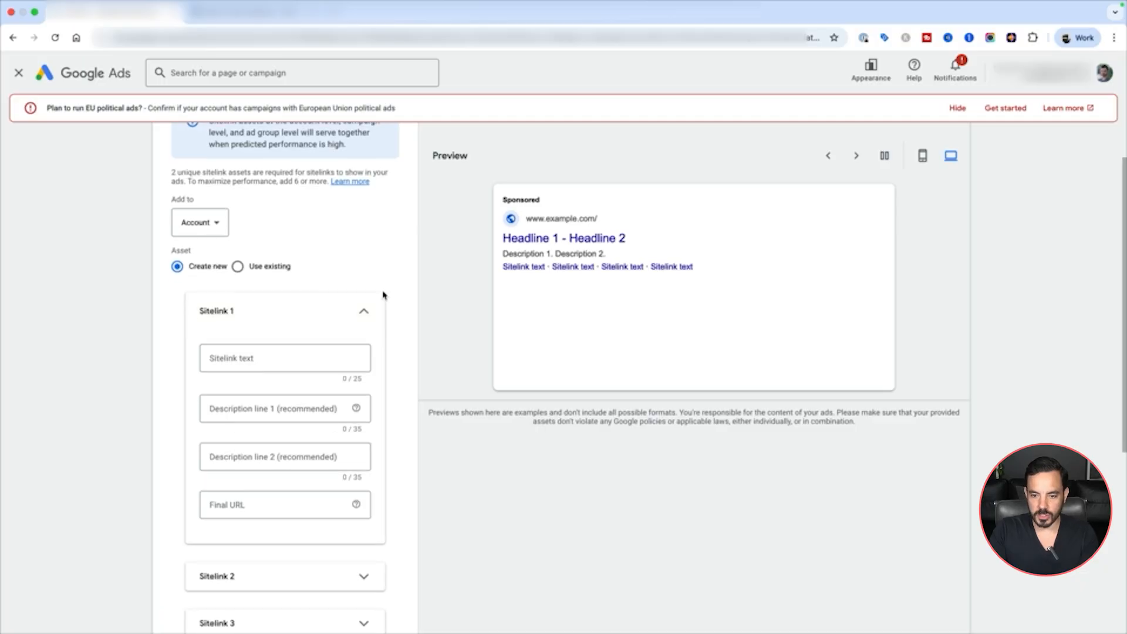
scroll(364, 311, down, 1)
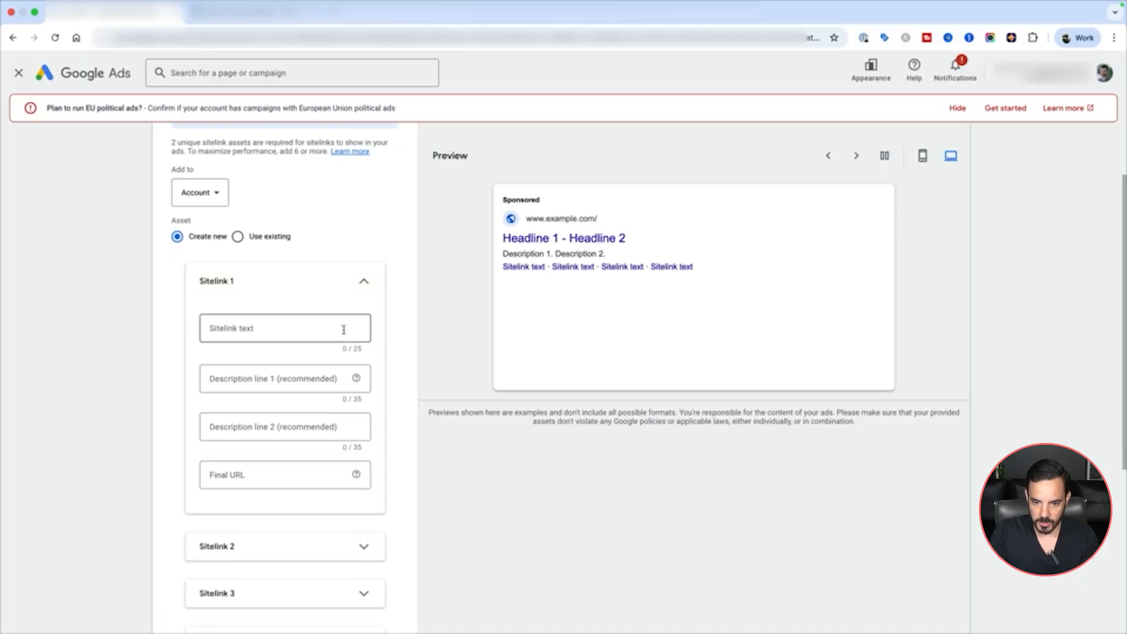
click(297, 328)
text(Black Friday - 30% Off)
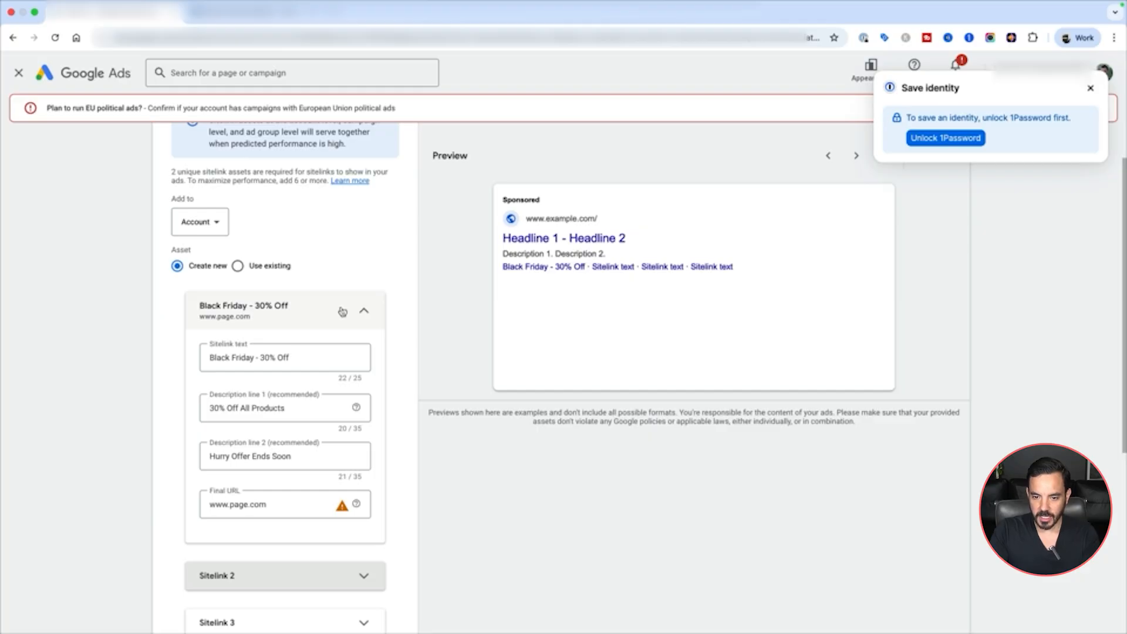
click(342, 311)
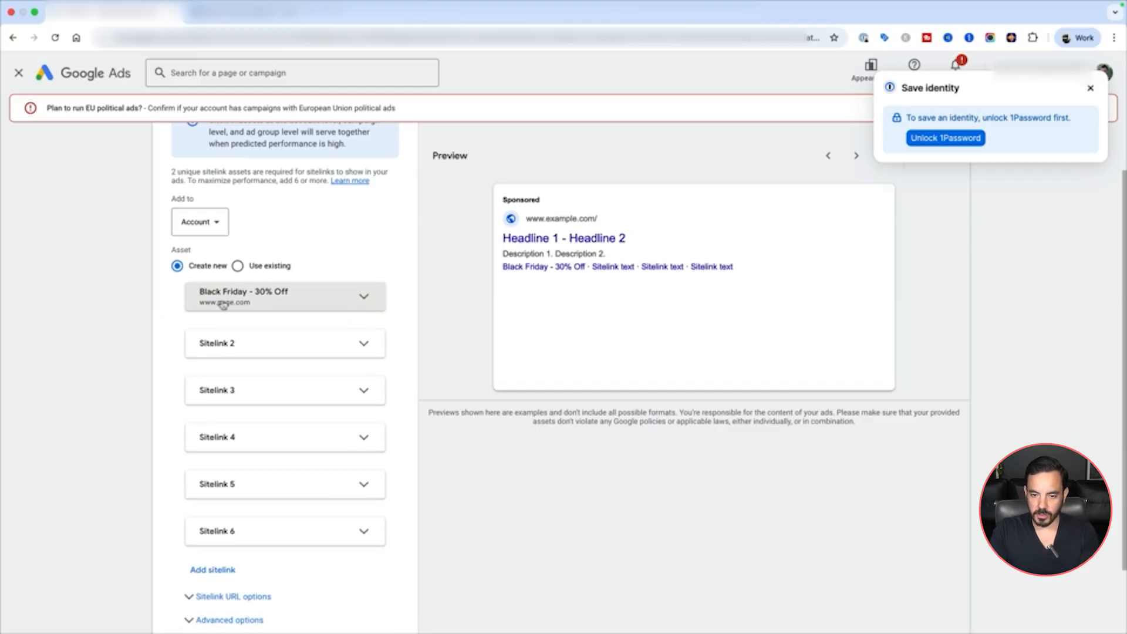
click(275, 302)
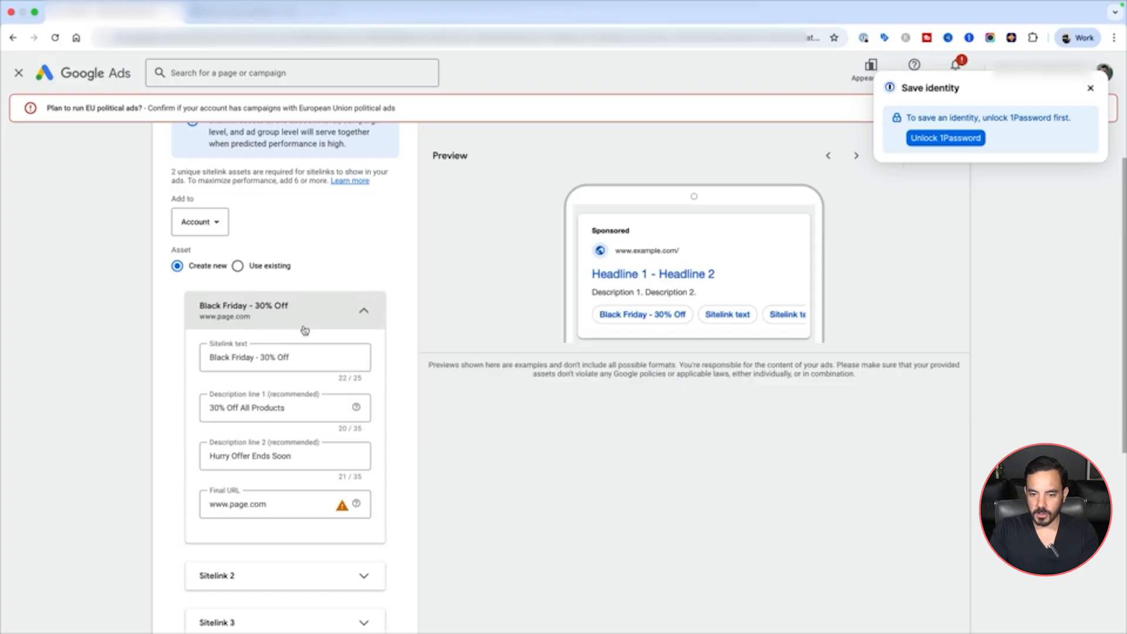
click(364, 310)
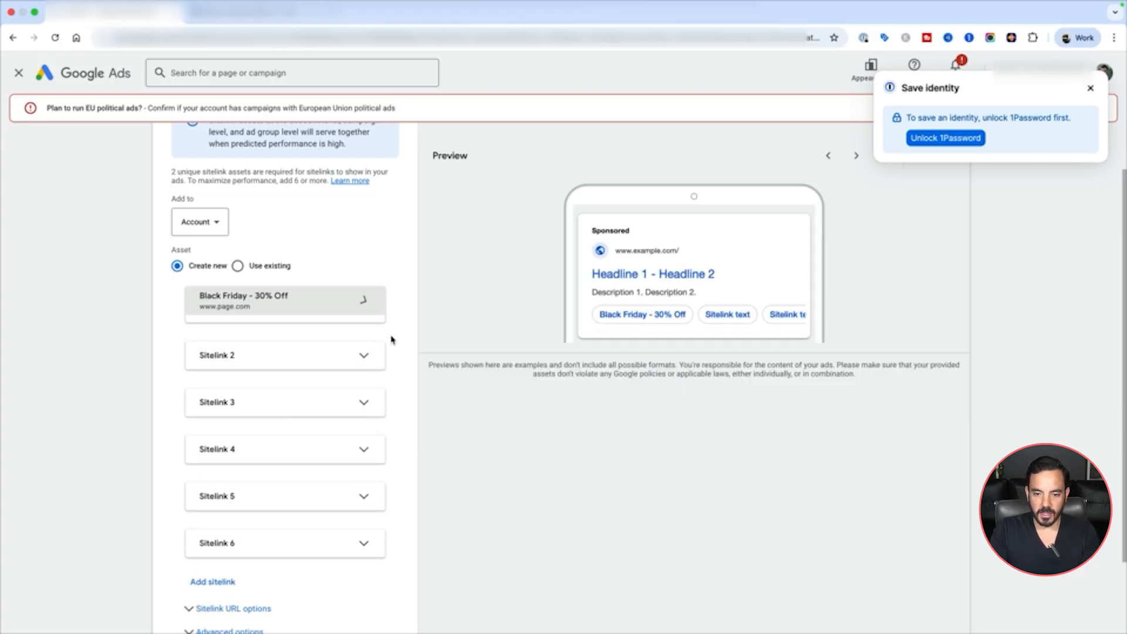
Step: Examine the empty text, description and URL fields of Sitelink 2 and Sitelink 3 without filling them in
scroll(405, 340, down, 1)
click(365, 331)
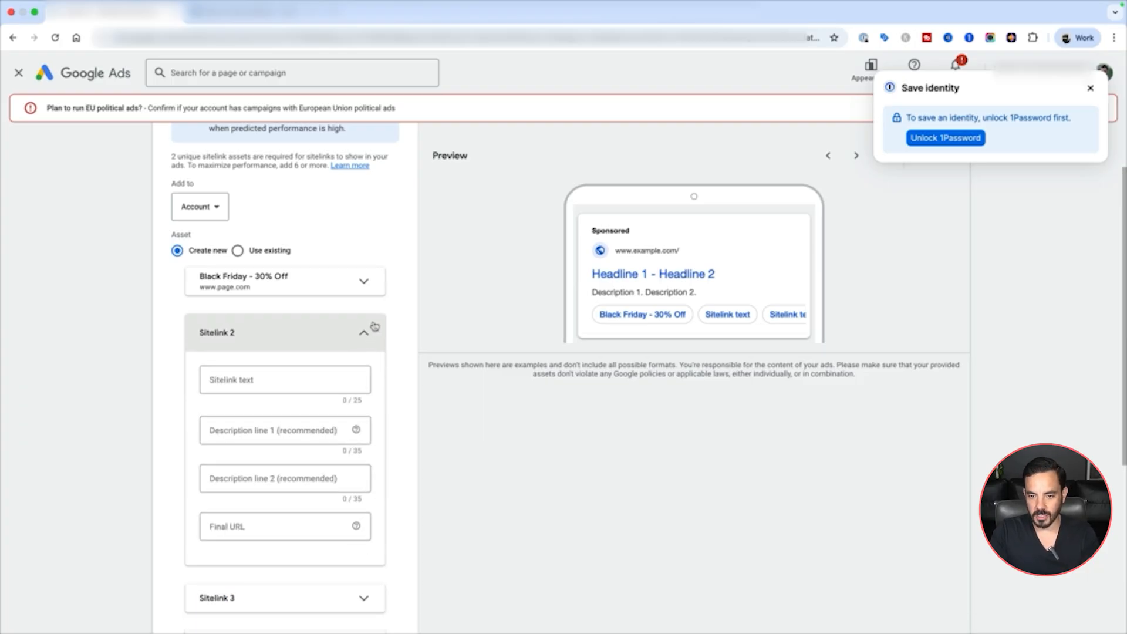
click(254, 382)
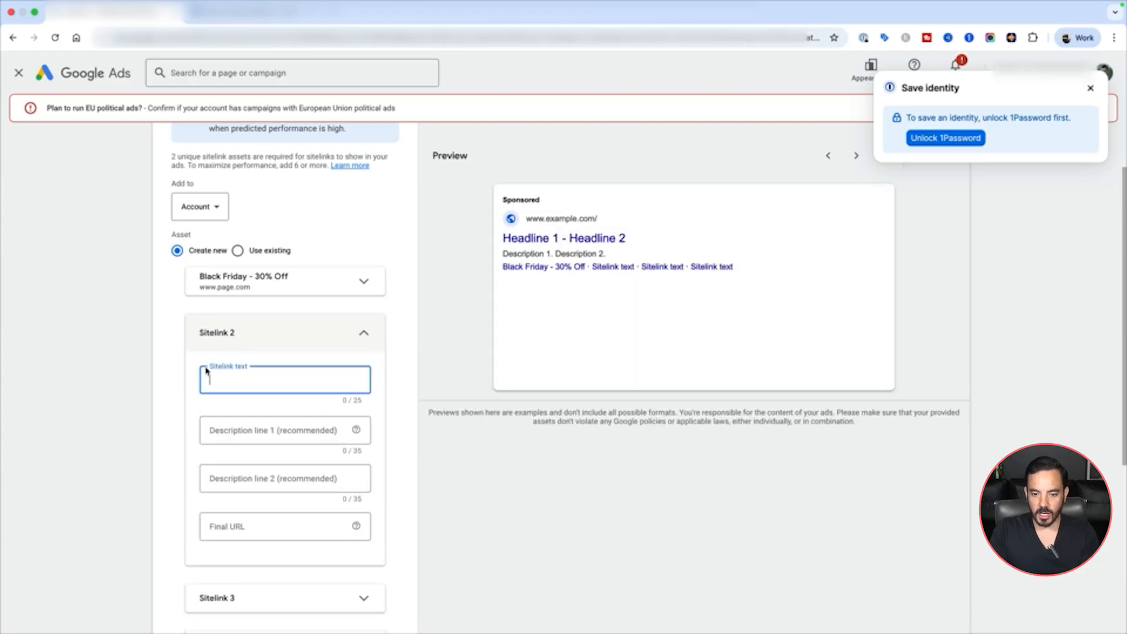
click(364, 330)
click(364, 370)
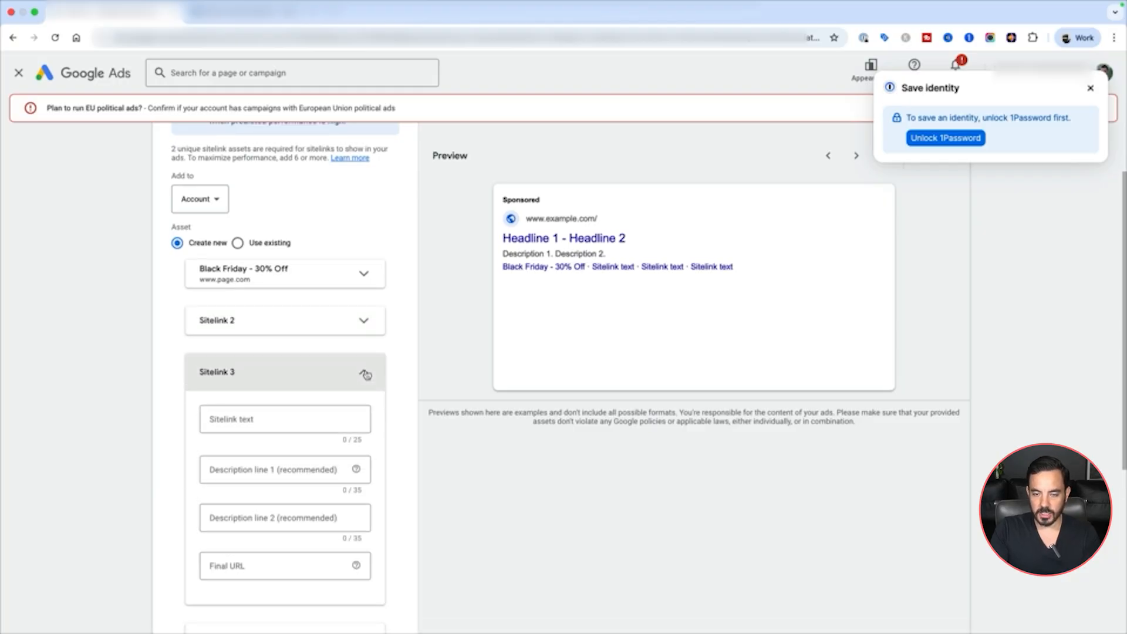
click(287, 415)
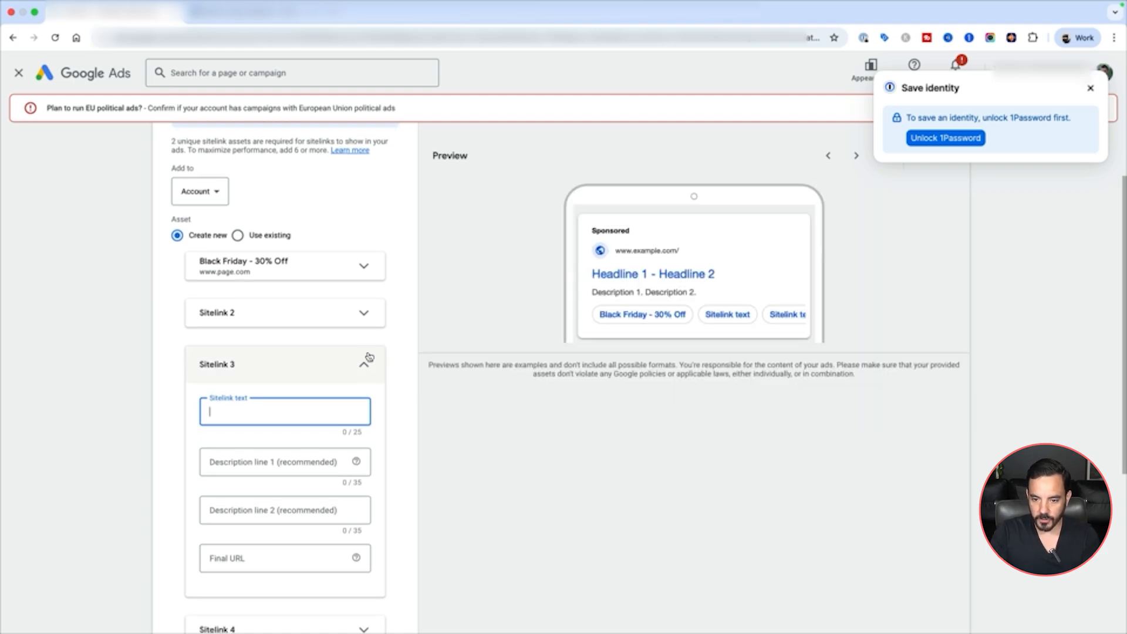
click(372, 371)
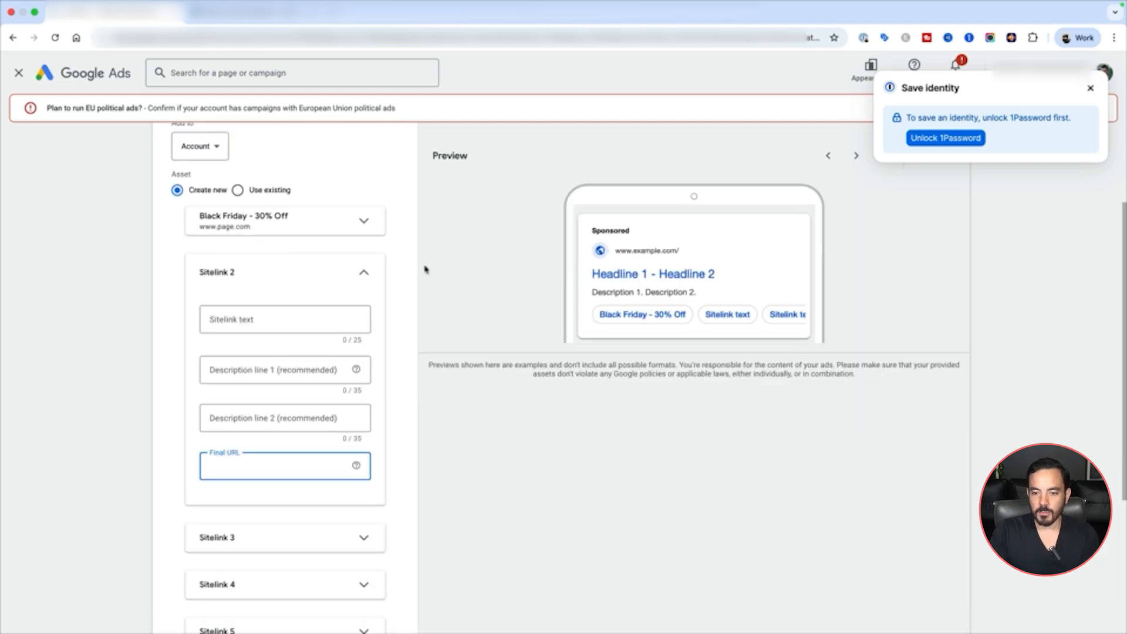
click(268, 296)
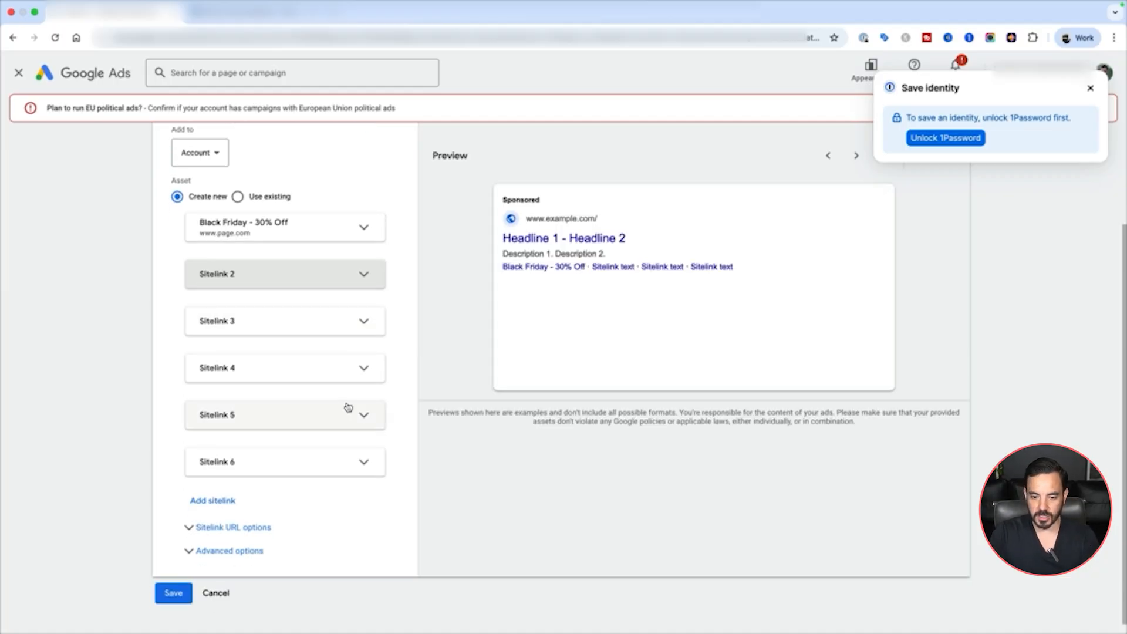
Step: Enable a specific start date and end date in the sitelinks' asset scheduling and open the start date choice
scroll(347, 403, down, 1)
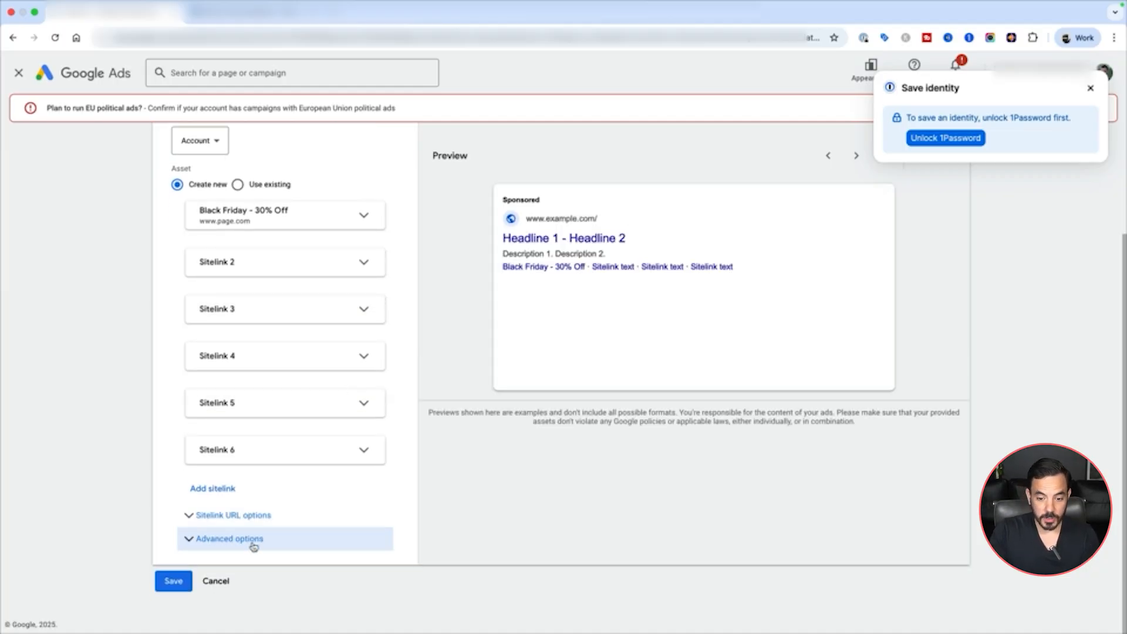
click(232, 550)
scroll(215, 481, down, 5)
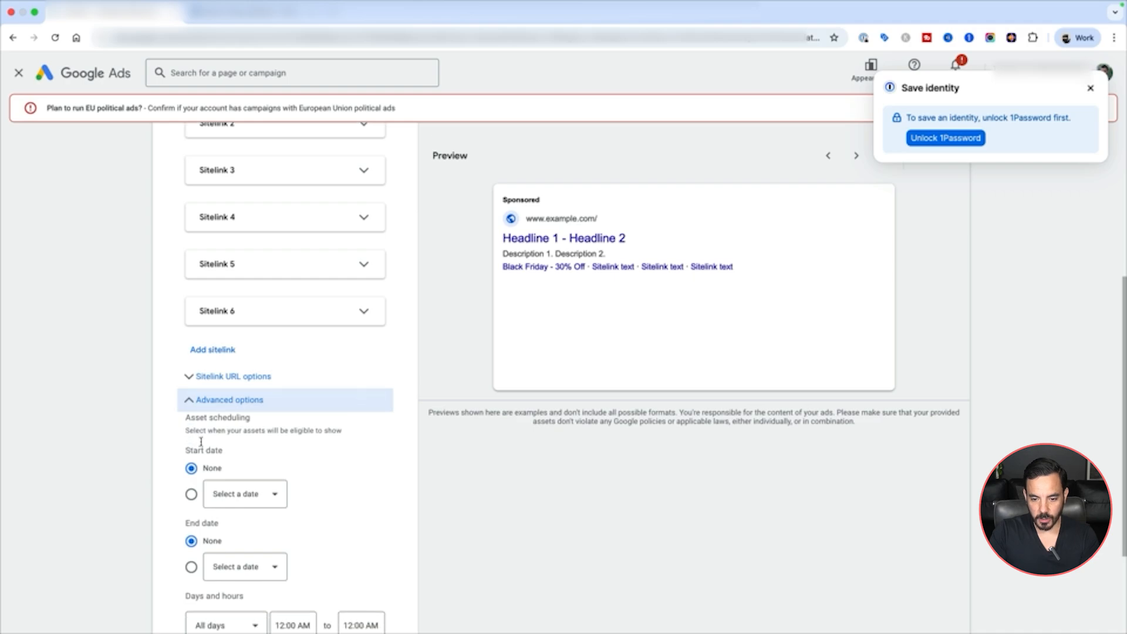
scroll(261, 405, down, 2)
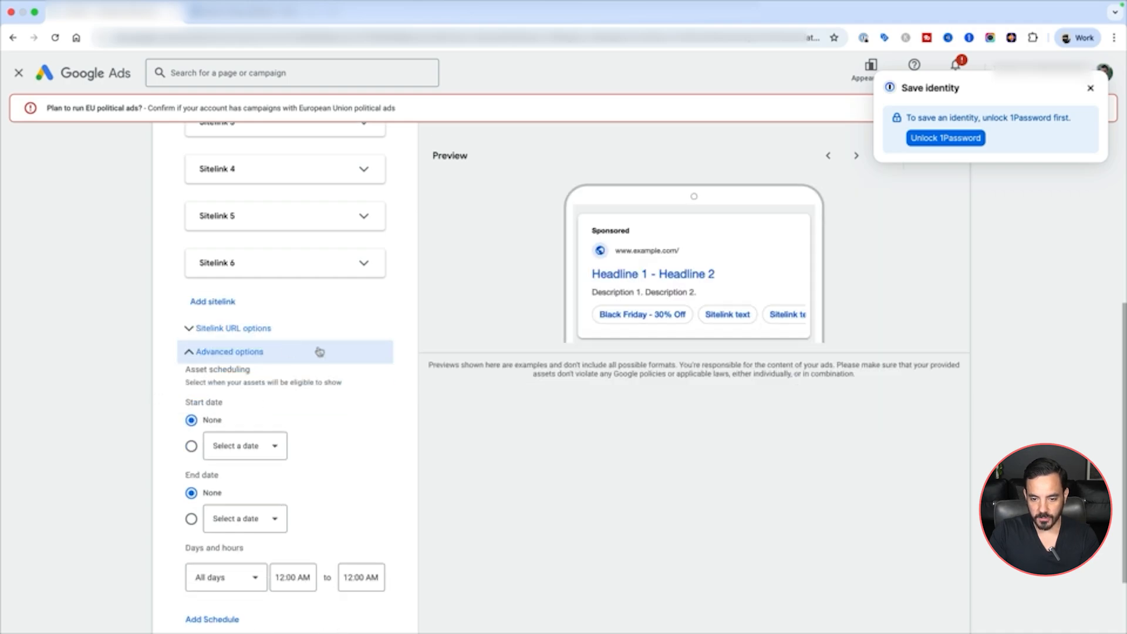
click(190, 446)
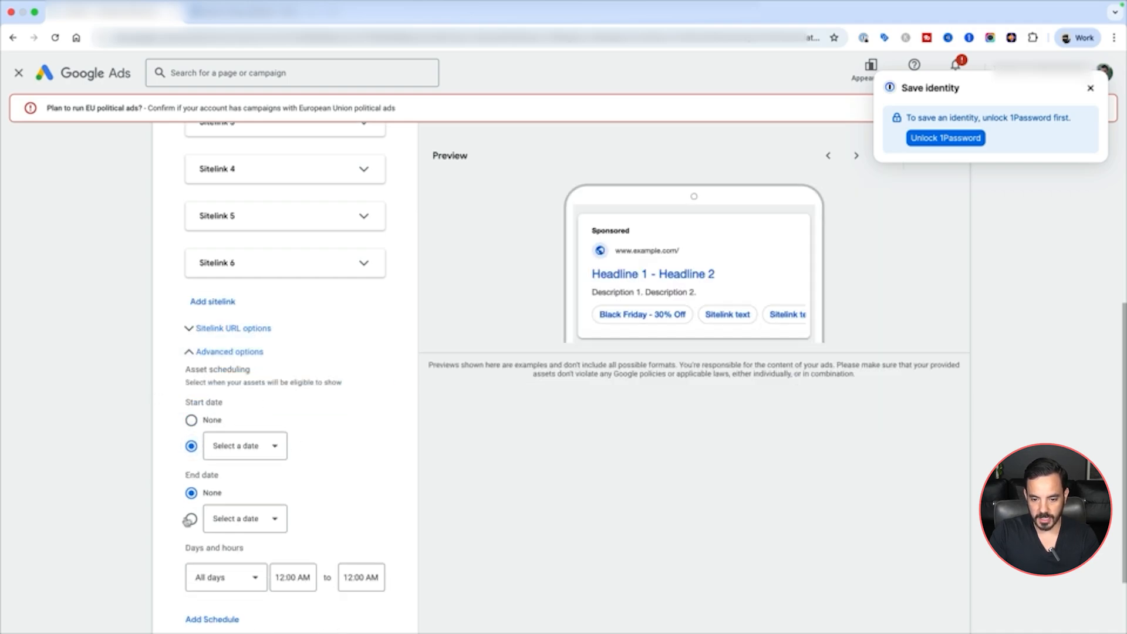
click(191, 519)
scroll(335, 479, down, 1)
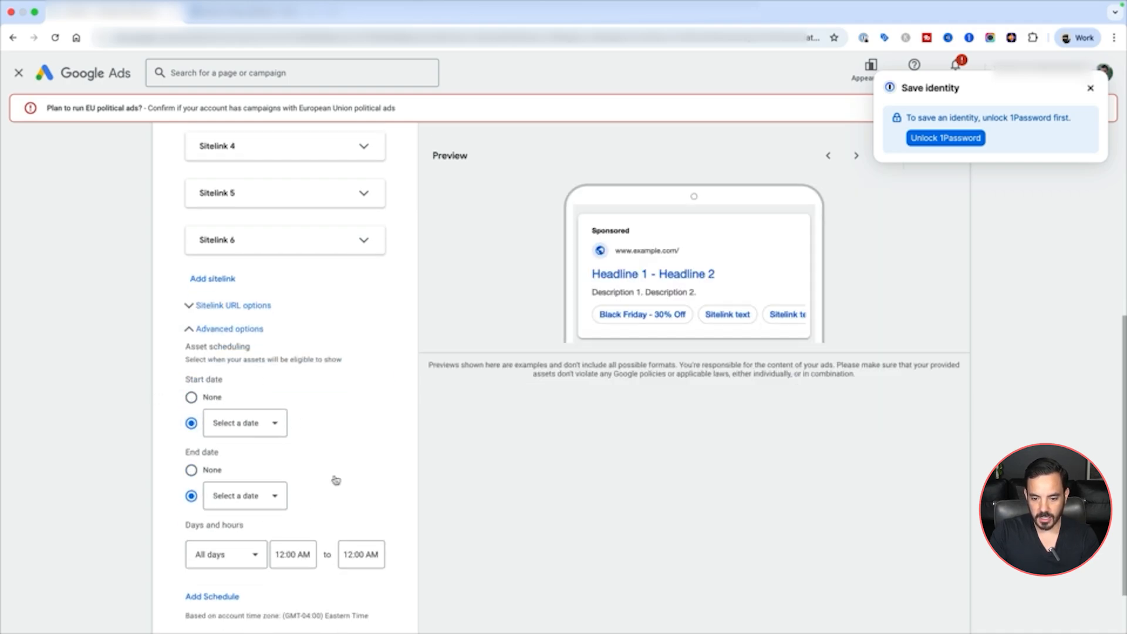
click(279, 424)
scroll(358, 493, down, 3)
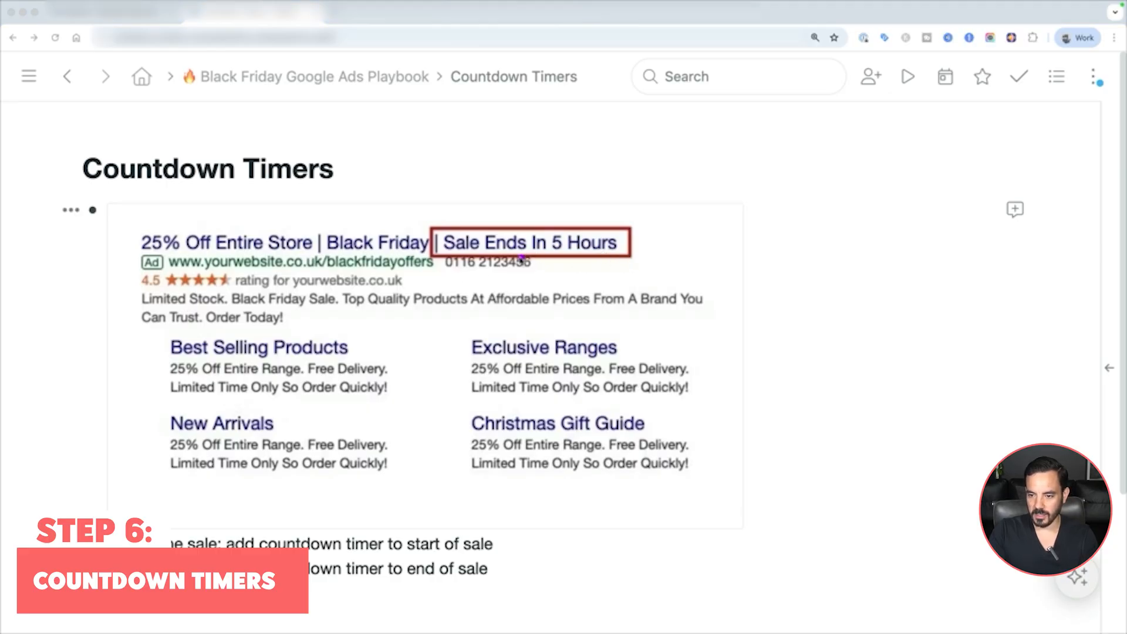
Step: Review the Countdown Timers example in the playbook and its notes on timers before and during the sale
mouse_move(442, 256)
mouse_down()
mouse_move(611, 256)
mouse_move(626, 242)
mouse_move(525, 221)
mouse_move(441, 222)
mouse_move(441, 259)
mouse_up()
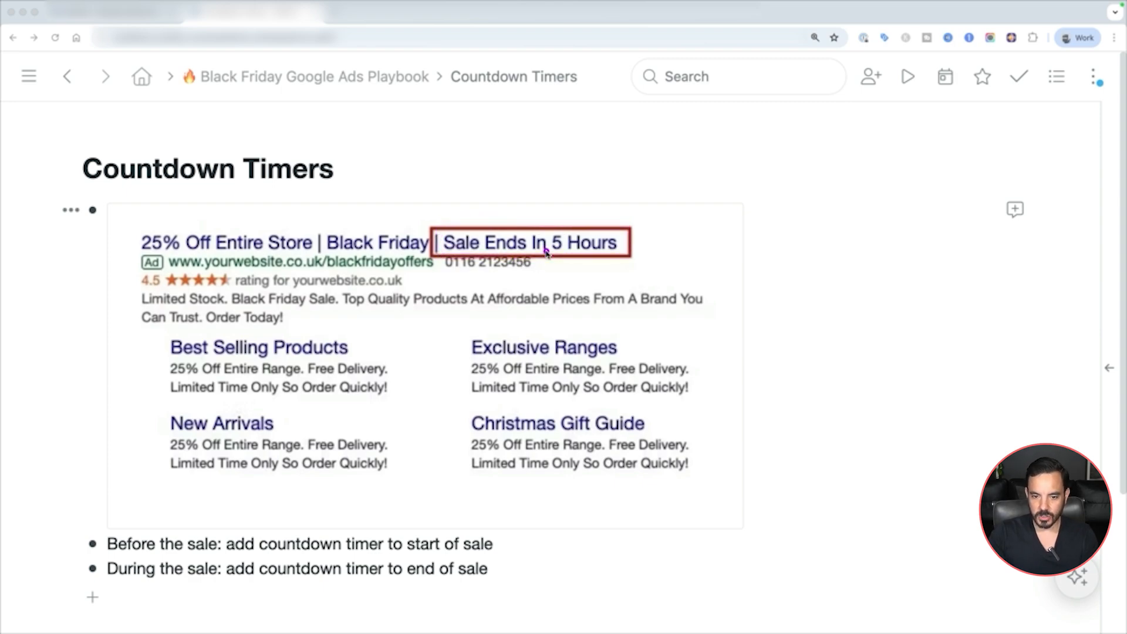
scroll(516, 329, down, 1)
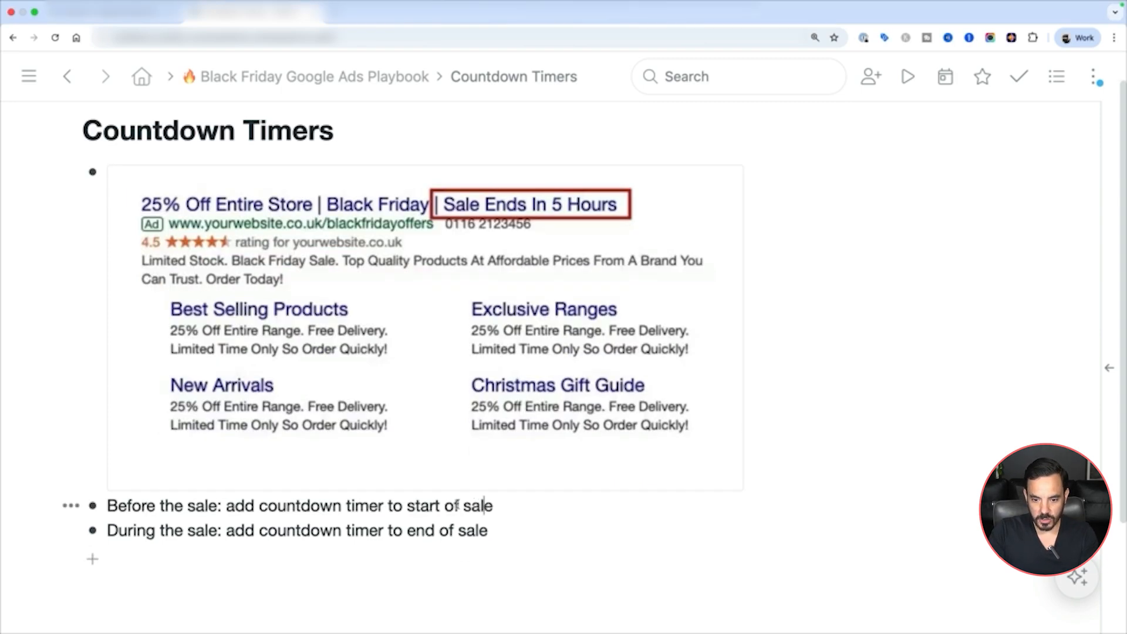
drag(107, 505, 519, 508)
click(519, 508)
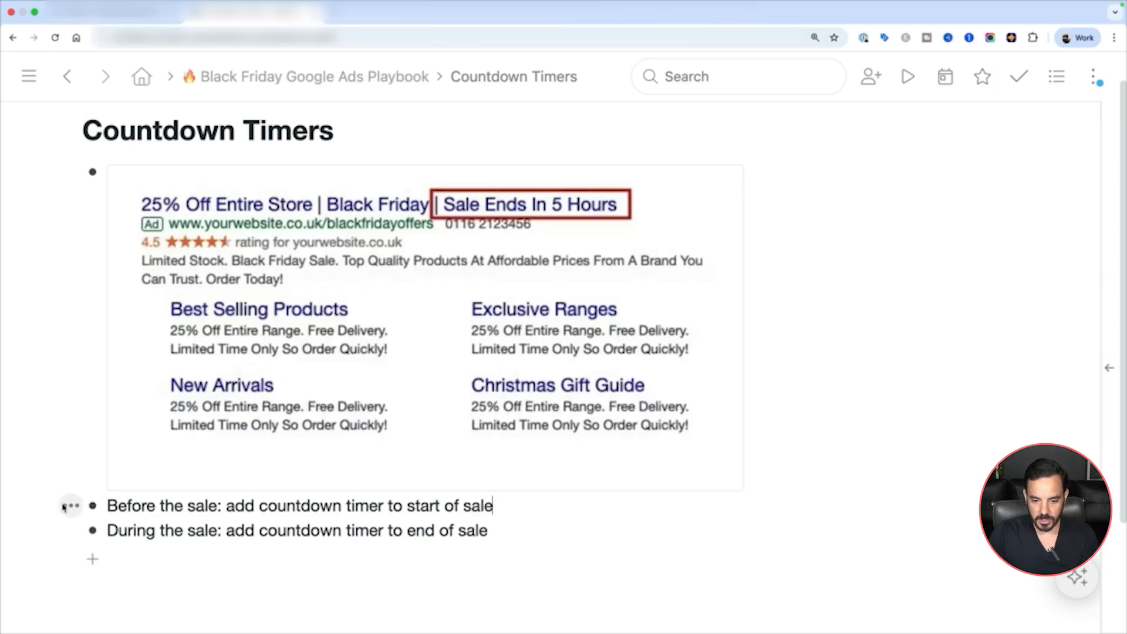
drag(118, 530, 508, 534)
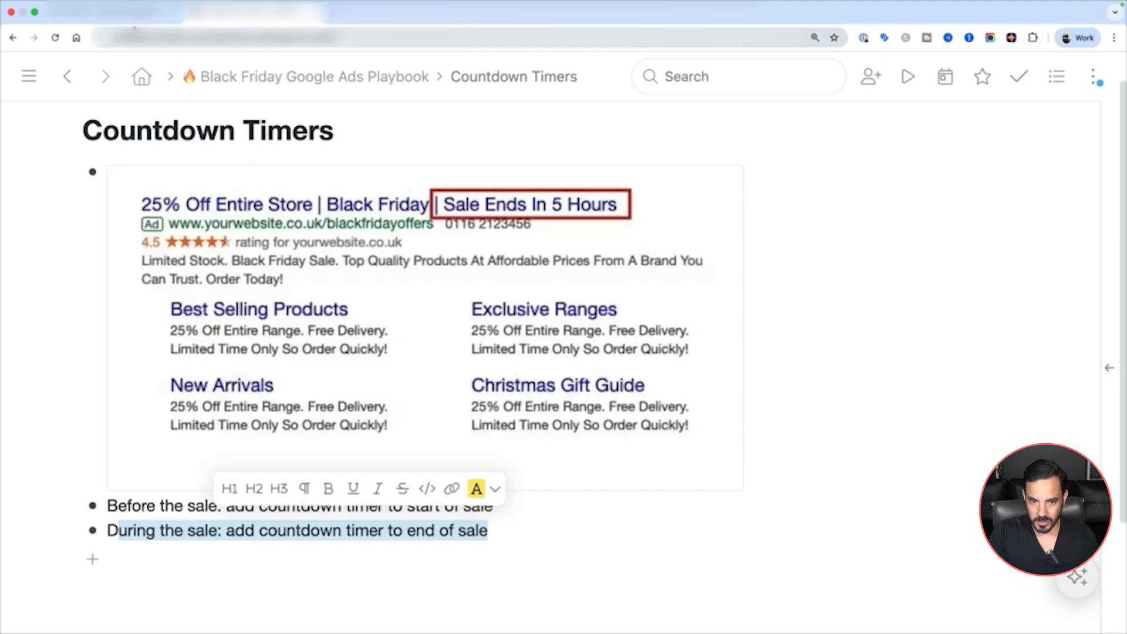
Step: Switch to Google Ads, show only Search campaigns and open the "Search - Product - Exact & Broad - Tier 2" campaign
click(130, 13)
click(313, 121)
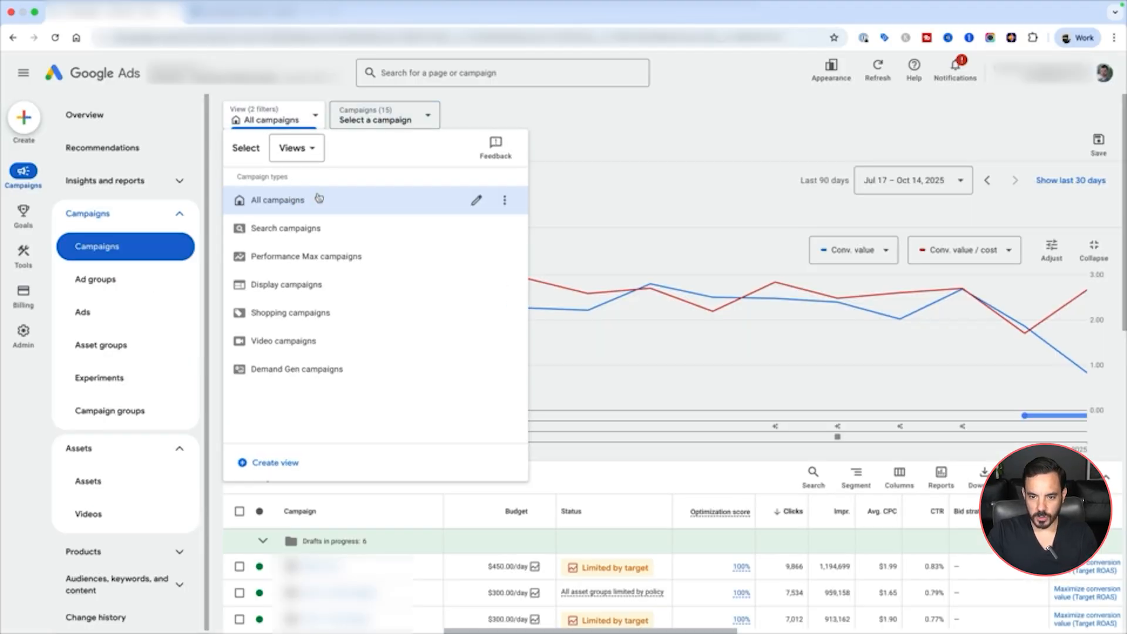
click(320, 229)
scroll(414, 431, down, 1)
scroll(414, 431, down, 2)
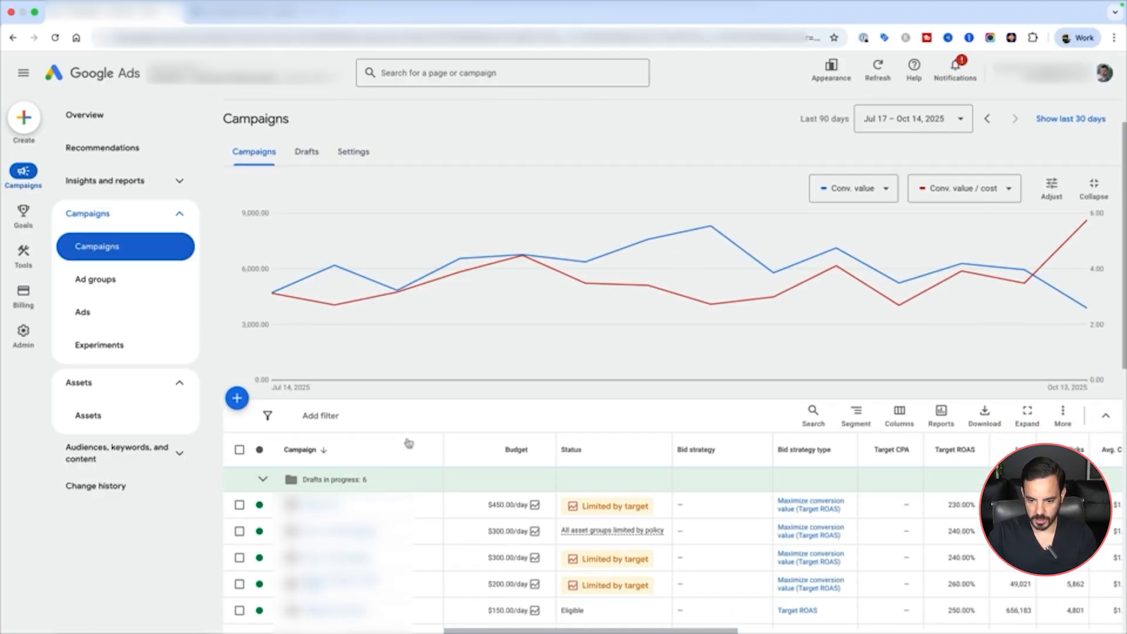
click(328, 473)
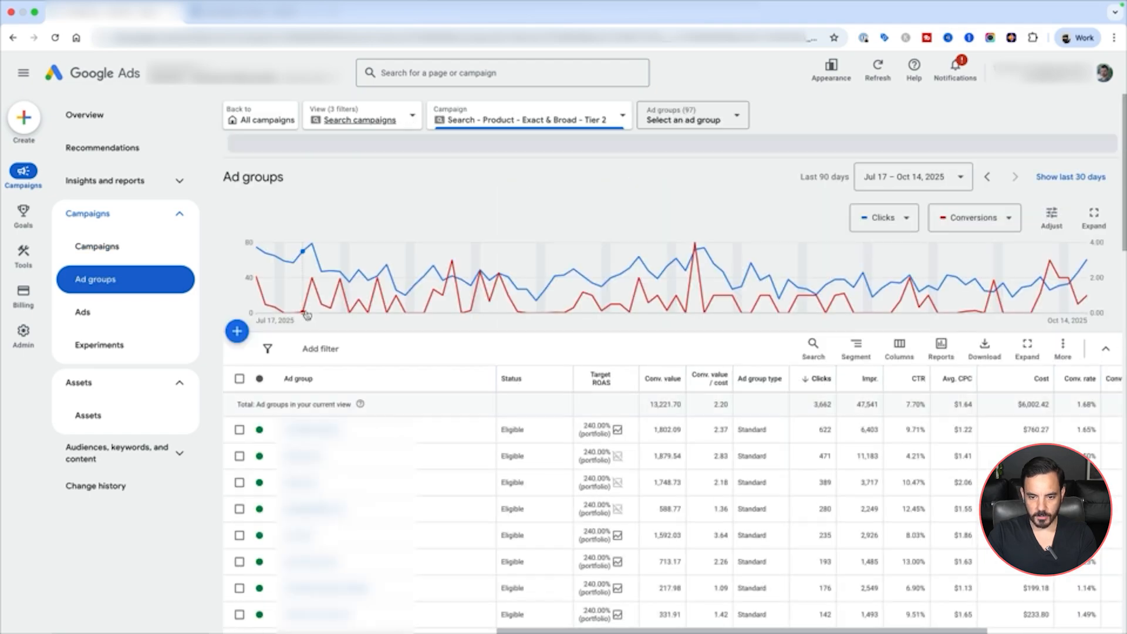
Step: Start a new responsive search ad for the campaign's "300 cubic inch urn" ad group
click(121, 319)
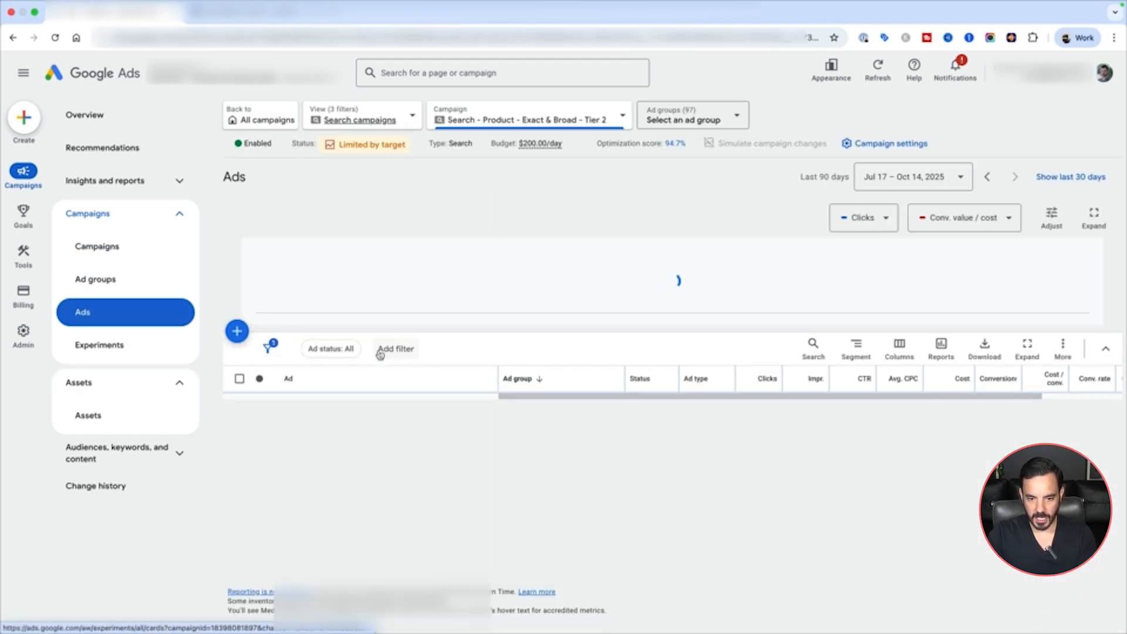
click(237, 332)
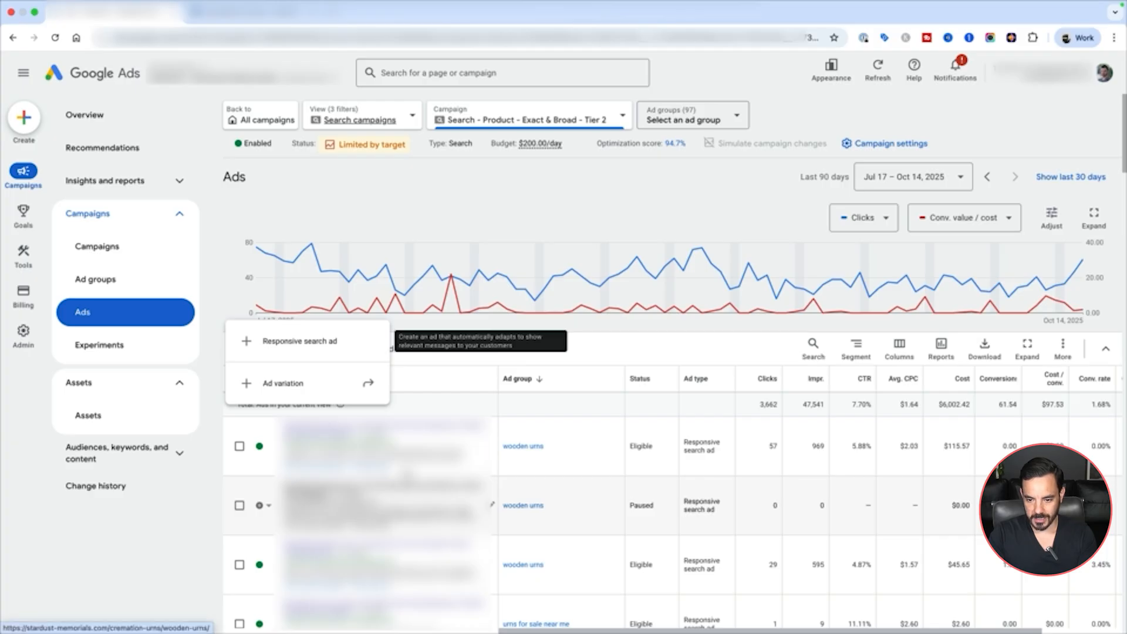
click(311, 340)
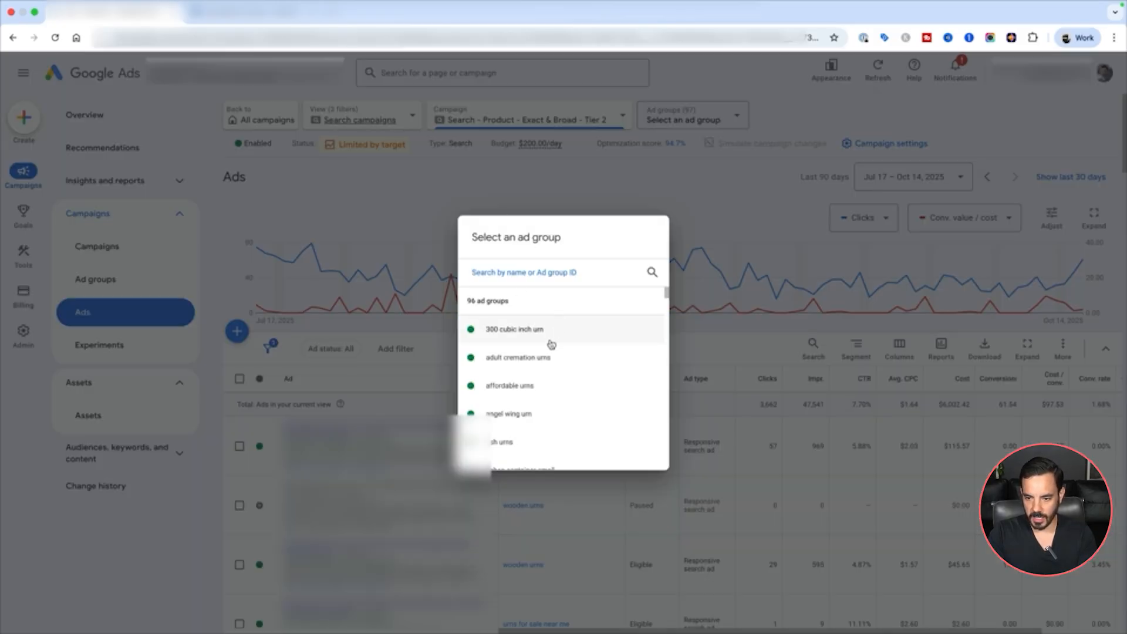
click(557, 333)
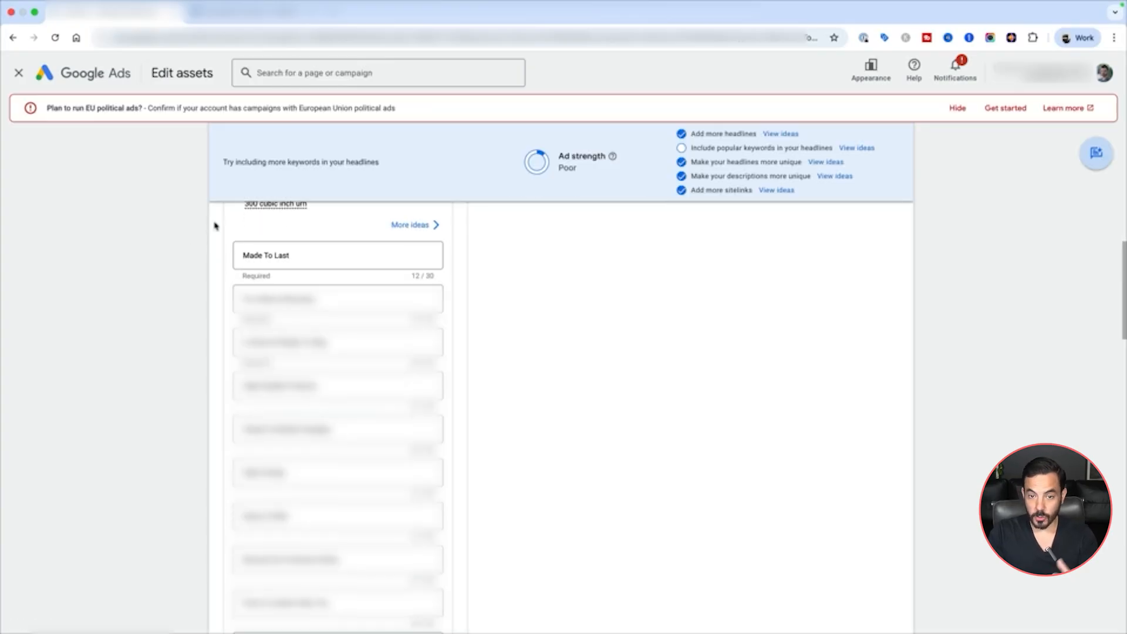
Step: Replace the text of the ad's first headline with a Countdown insertion
click(349, 257)
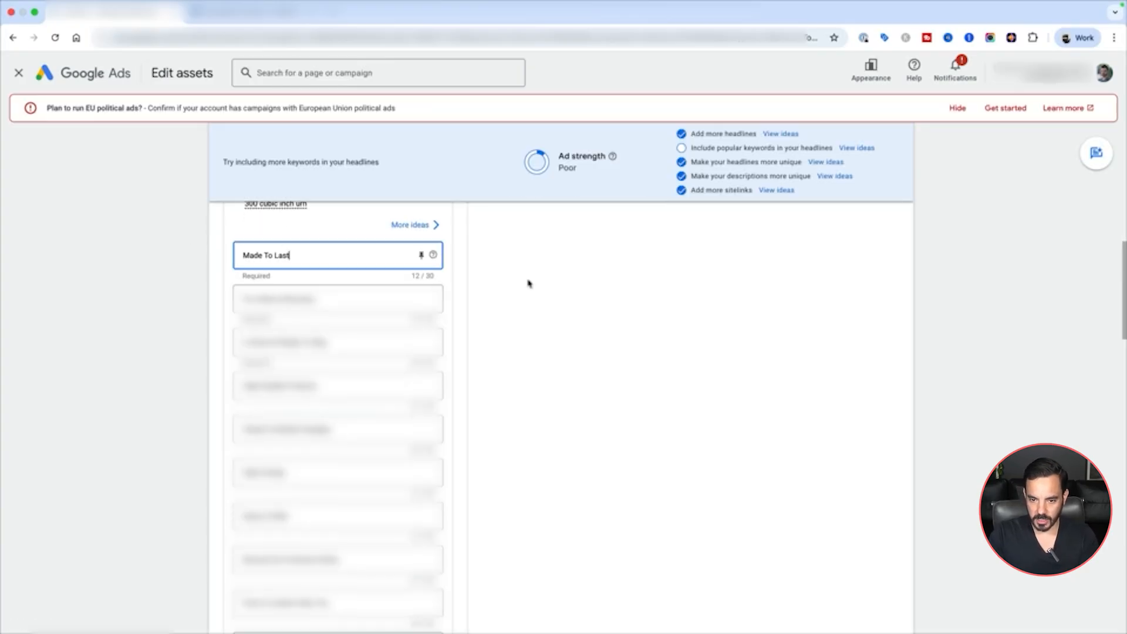
key(super+a)
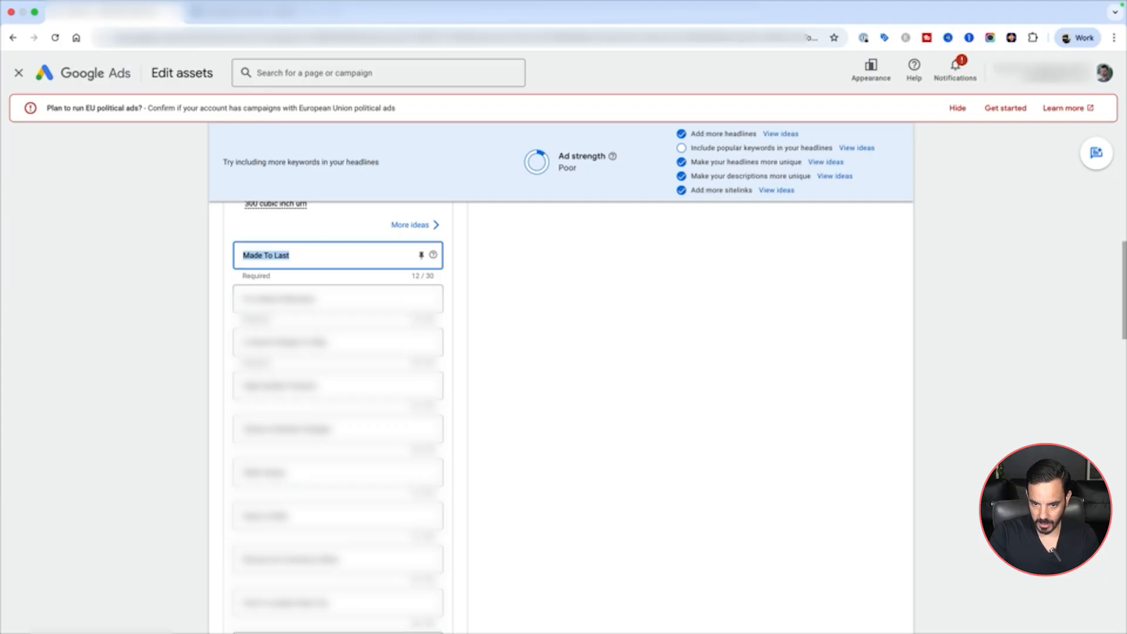
key(BackSpace)
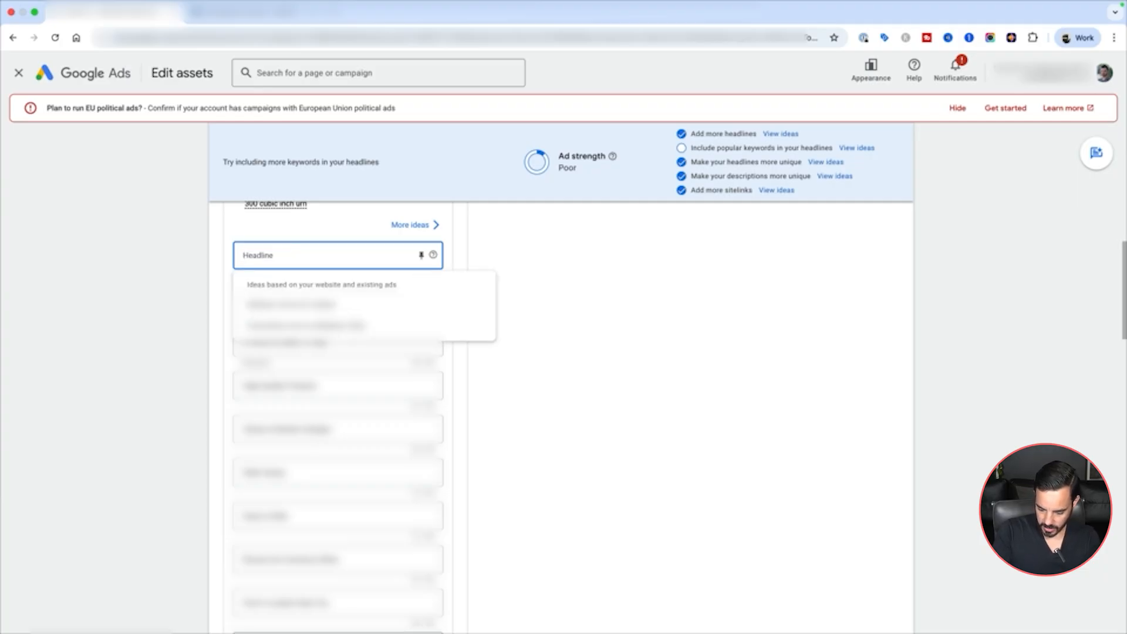
text({)
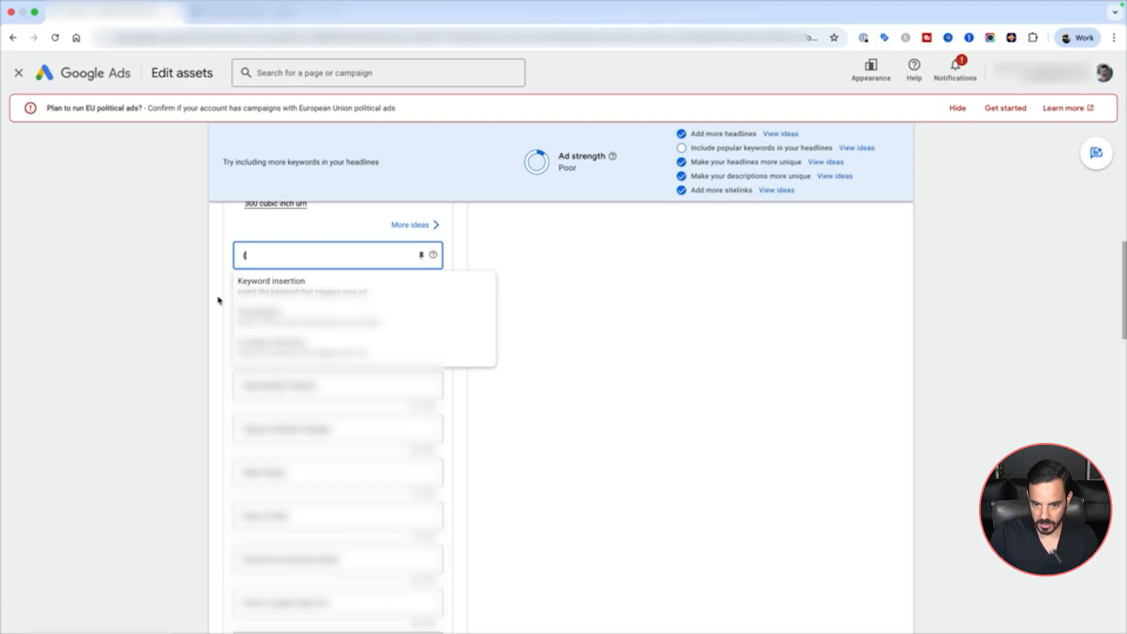
click(283, 254)
click(283, 254)
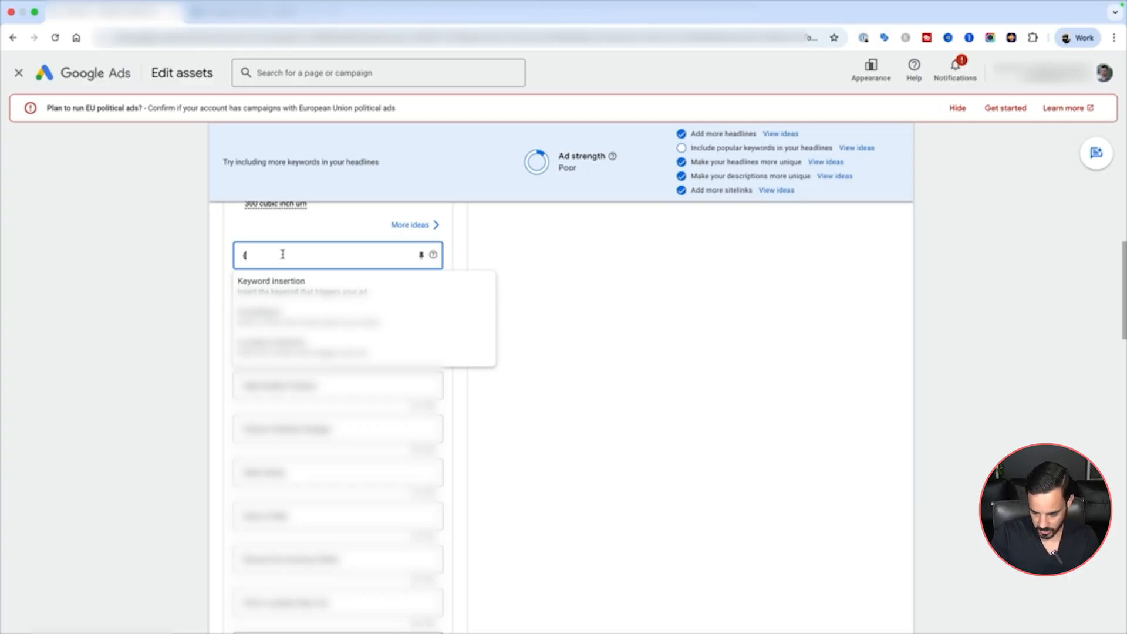
key(super+equal)
key(super+equal)
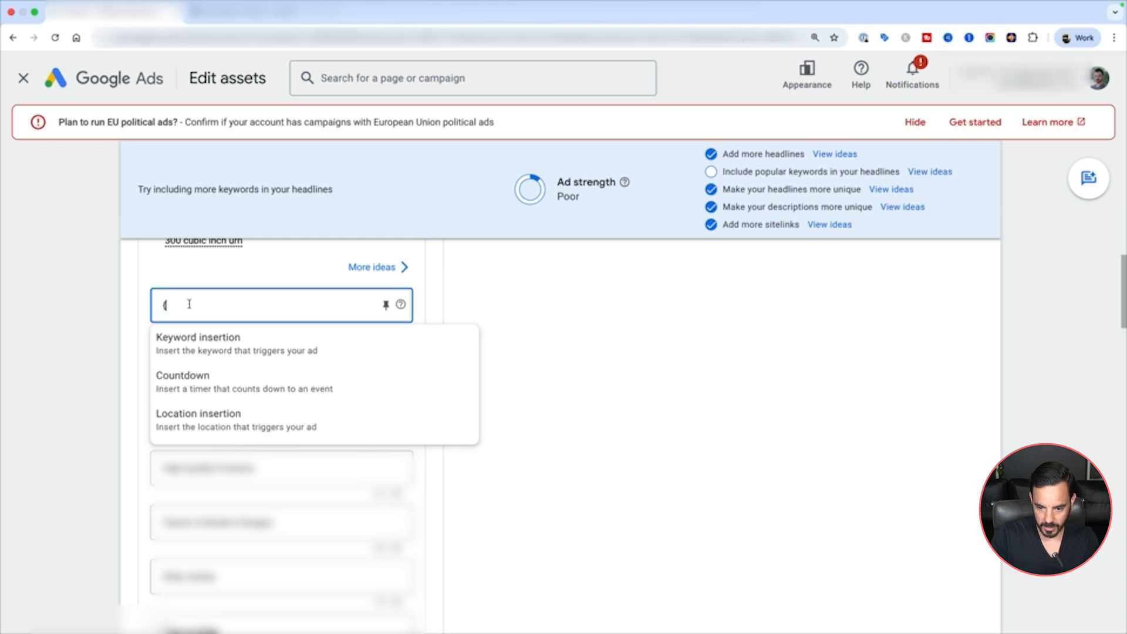
key(super+minus)
key(super+minus)
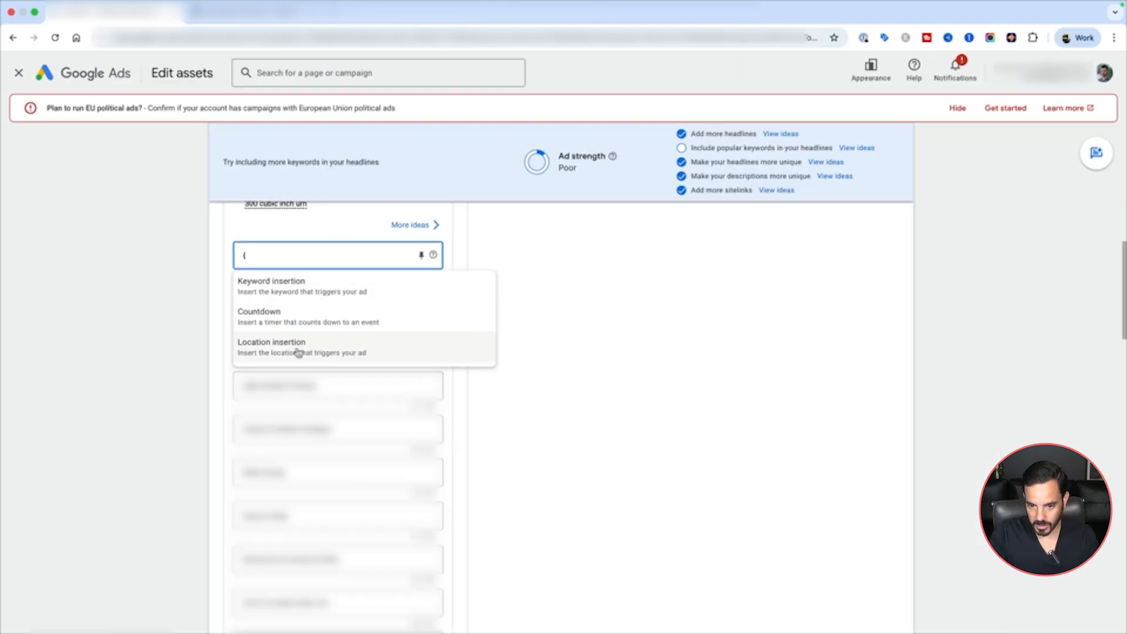
click(295, 323)
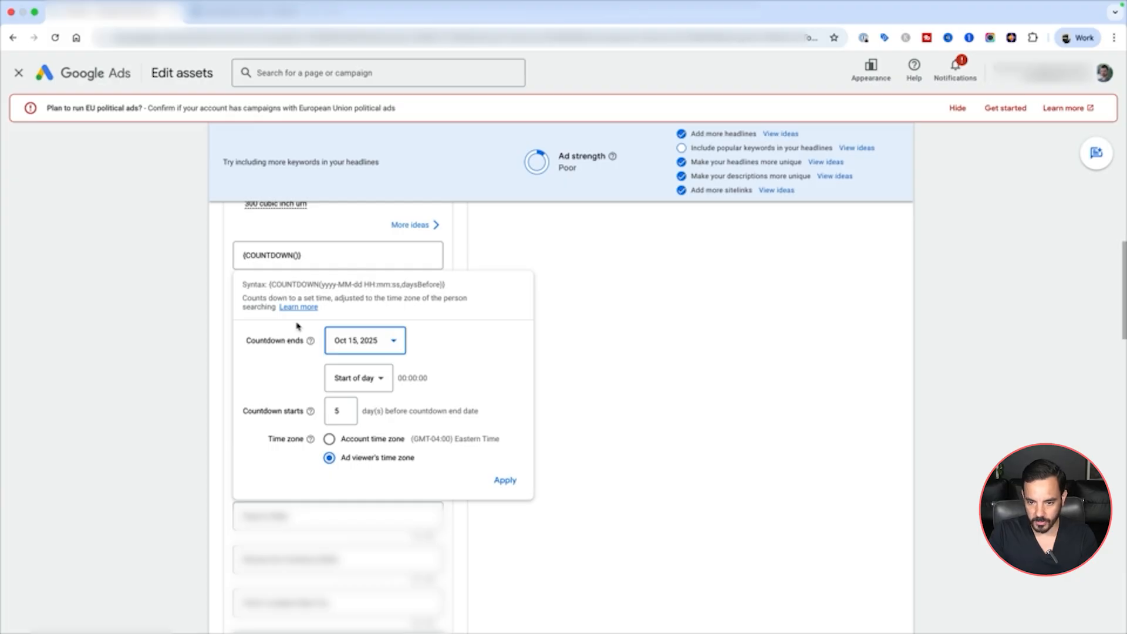
Step: Set the countdown to end Dec 1, 2025 at start of day, keep 5 days before and the ad viewer's time zone, and apply it
click(382, 345)
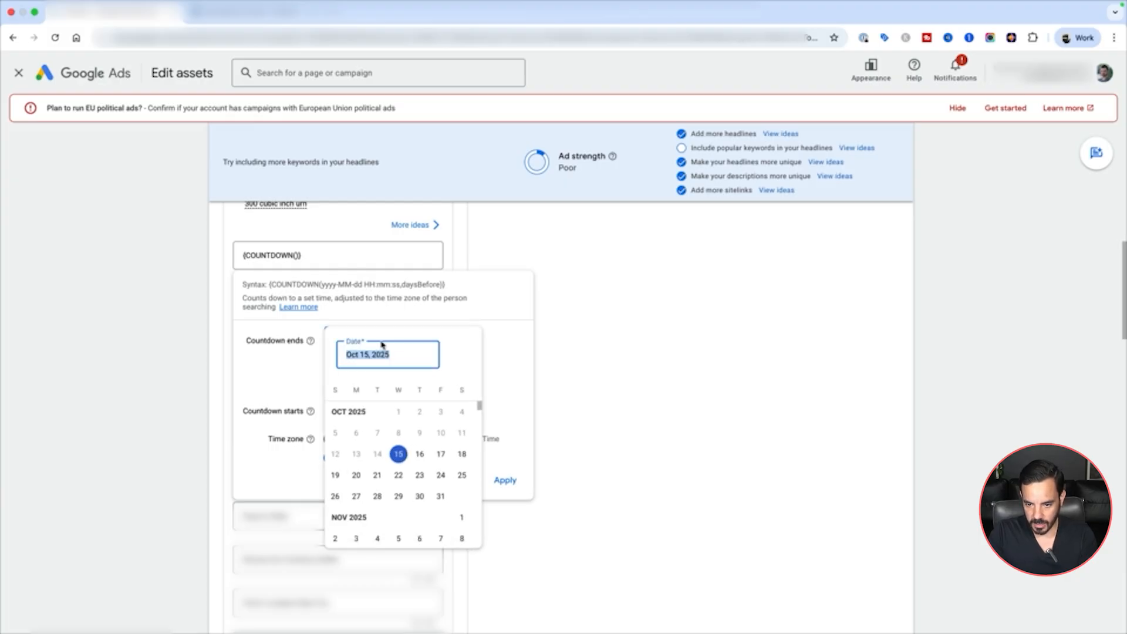
scroll(394, 502, down, 3)
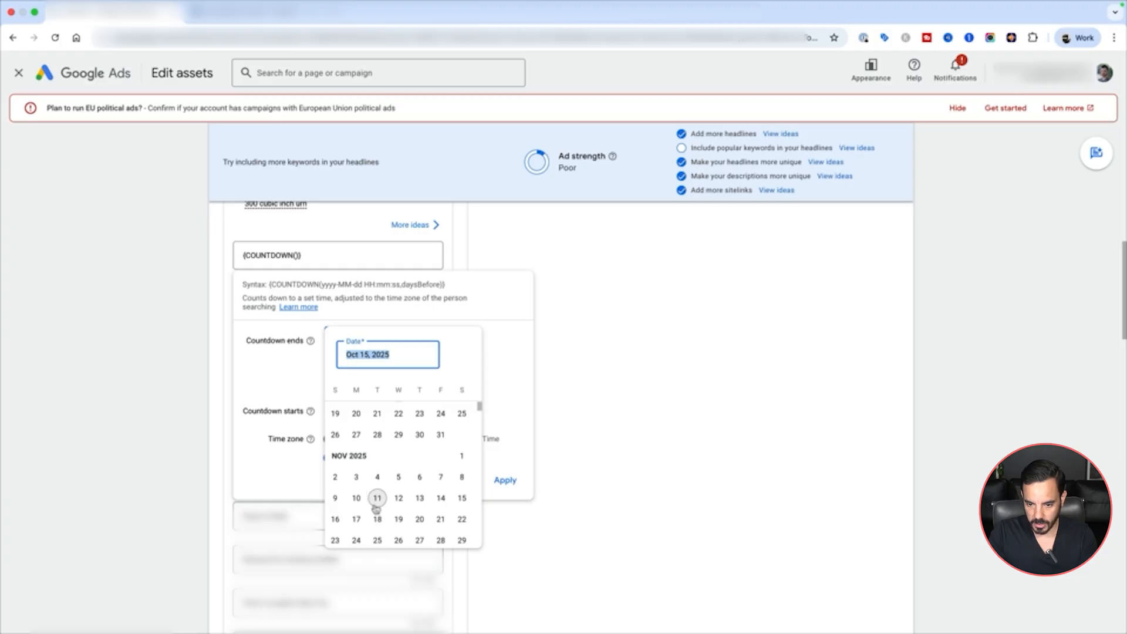
scroll(377, 503, down, 3)
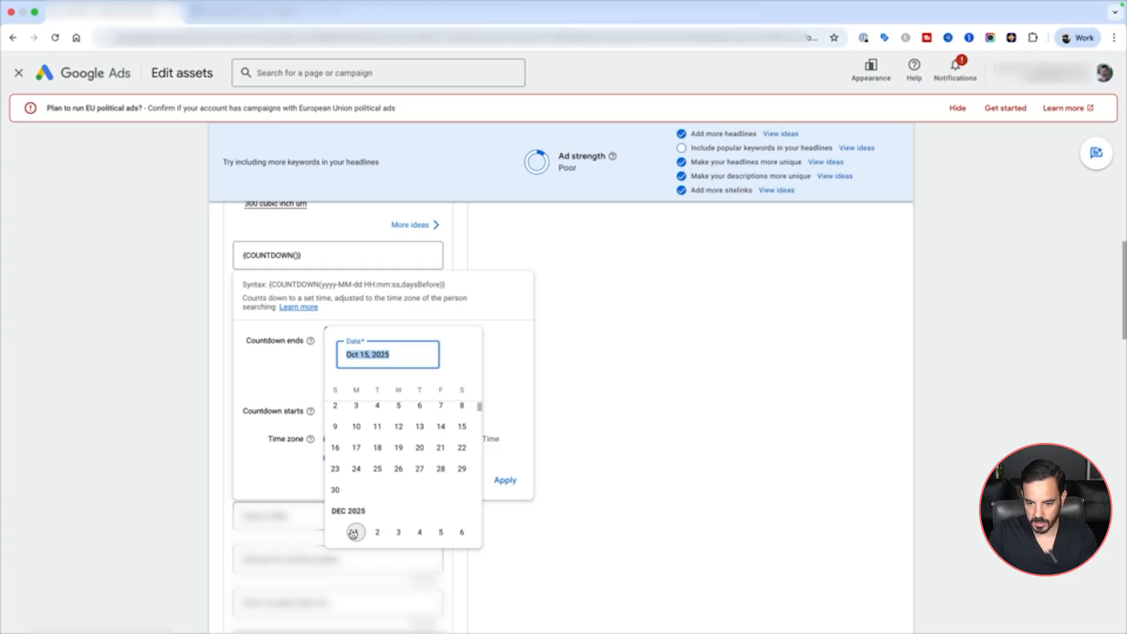
click(353, 532)
click(355, 377)
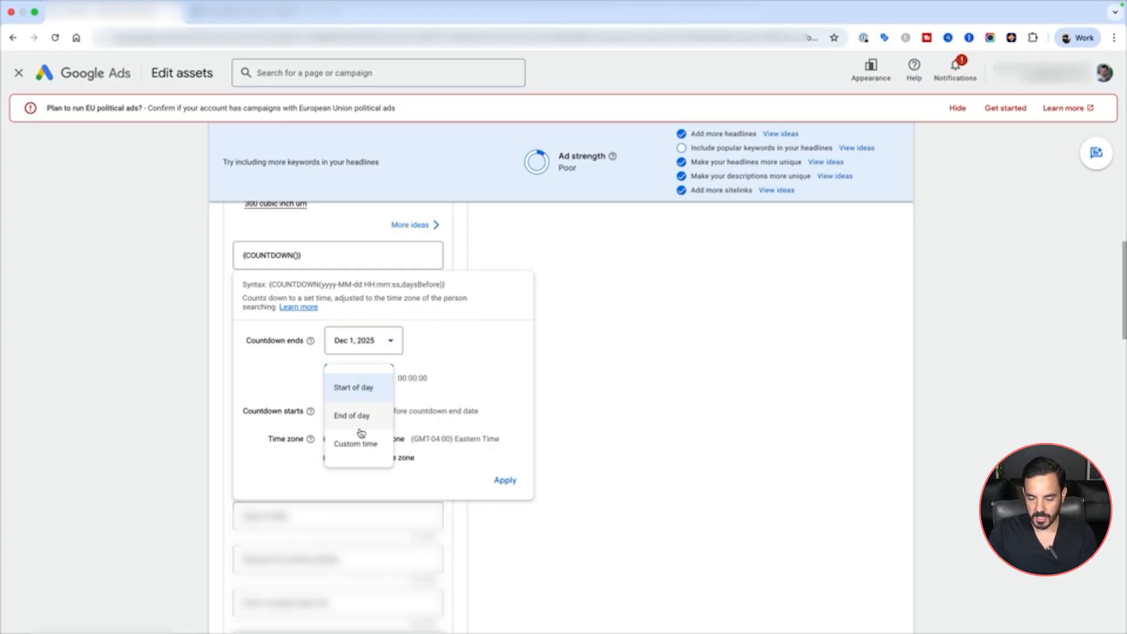
click(292, 376)
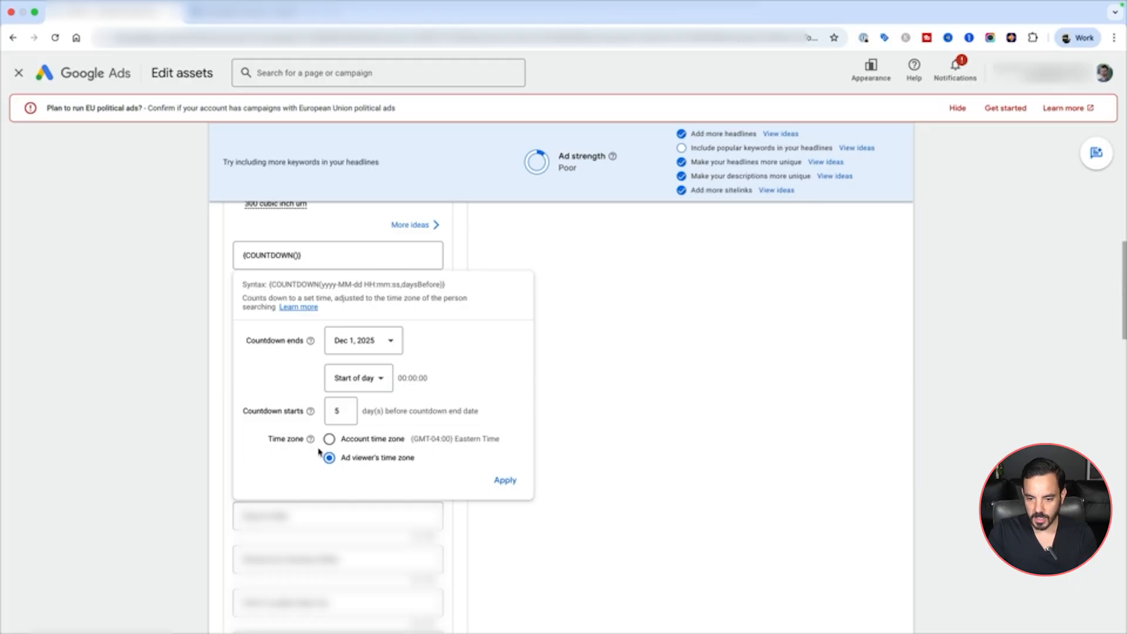
double_click(338, 411)
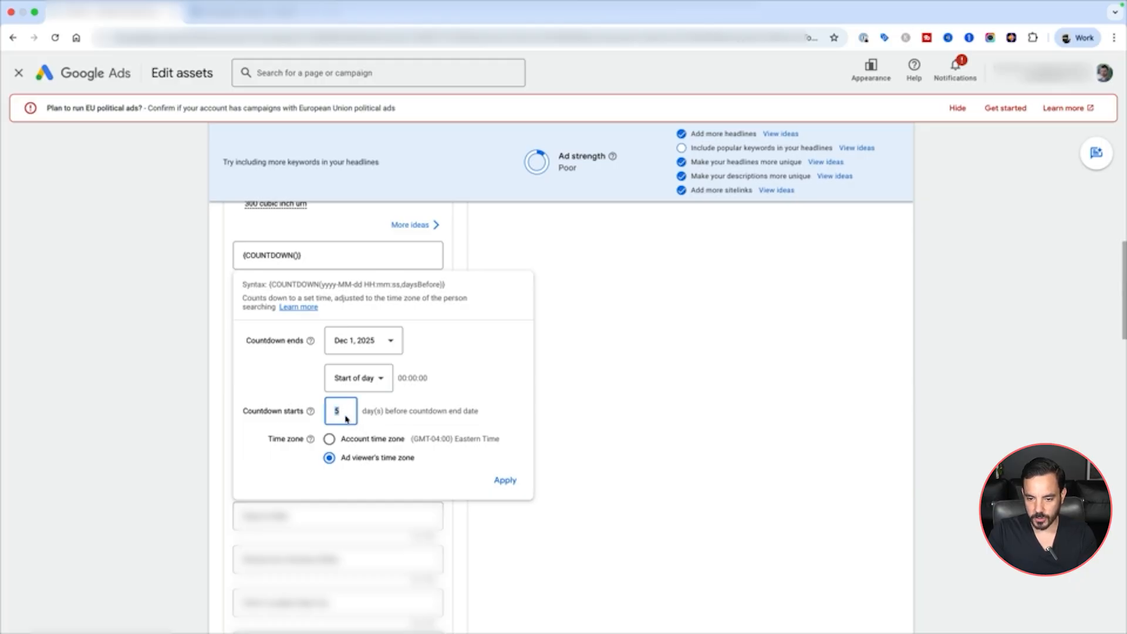
drag(346, 415, 306, 407)
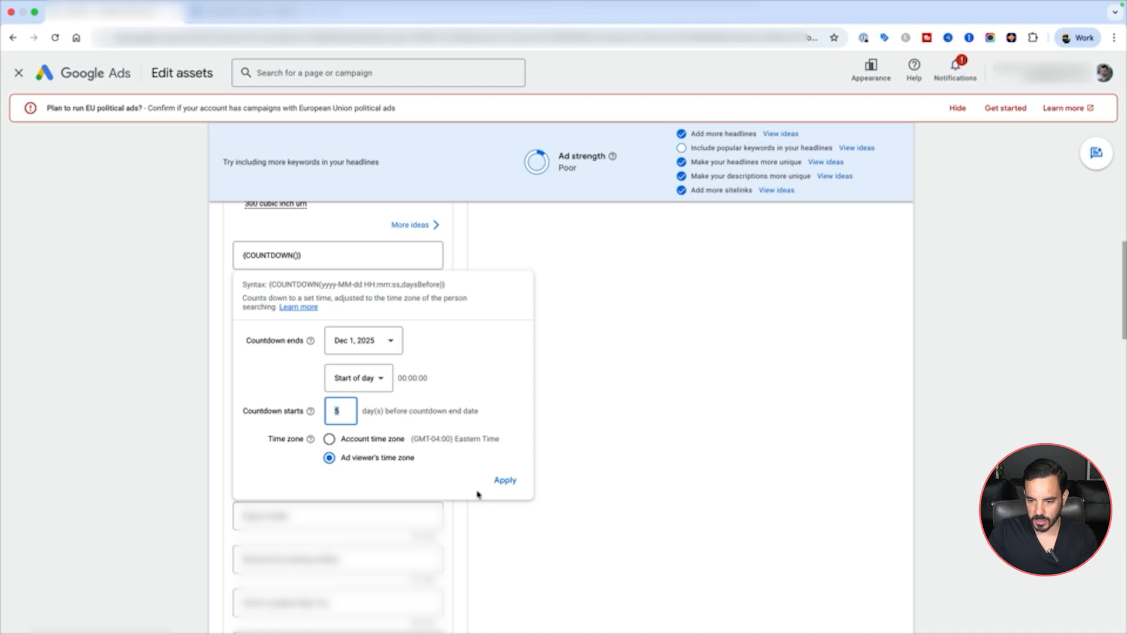
click(504, 481)
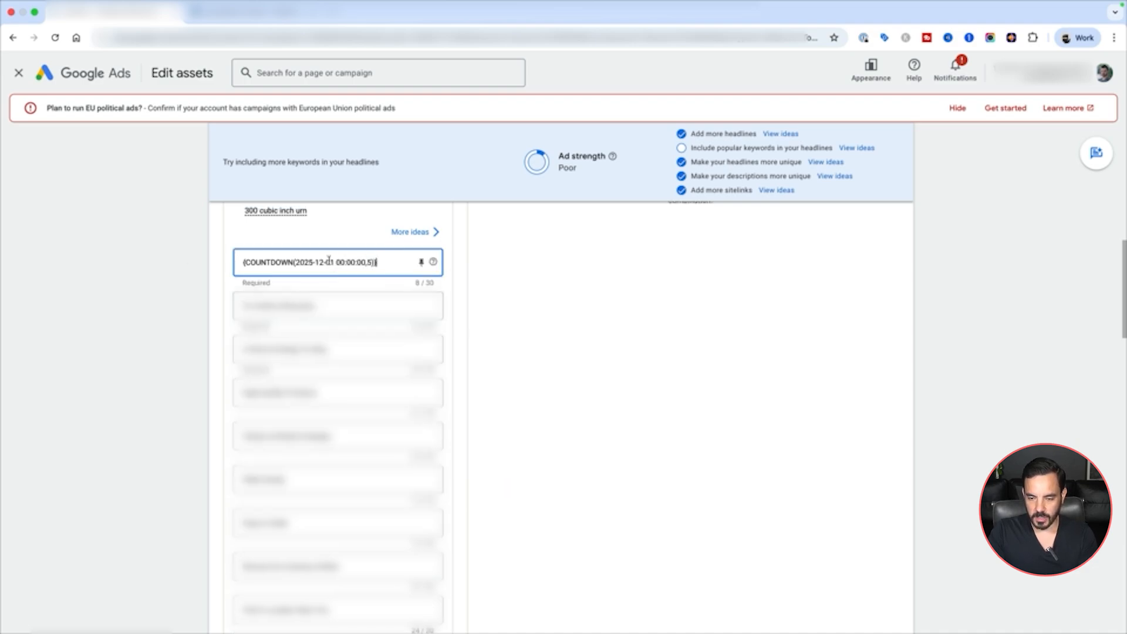
Step: Add "Sale Ends In" before the countdown code in the first headline
drag(381, 342, 210, 347)
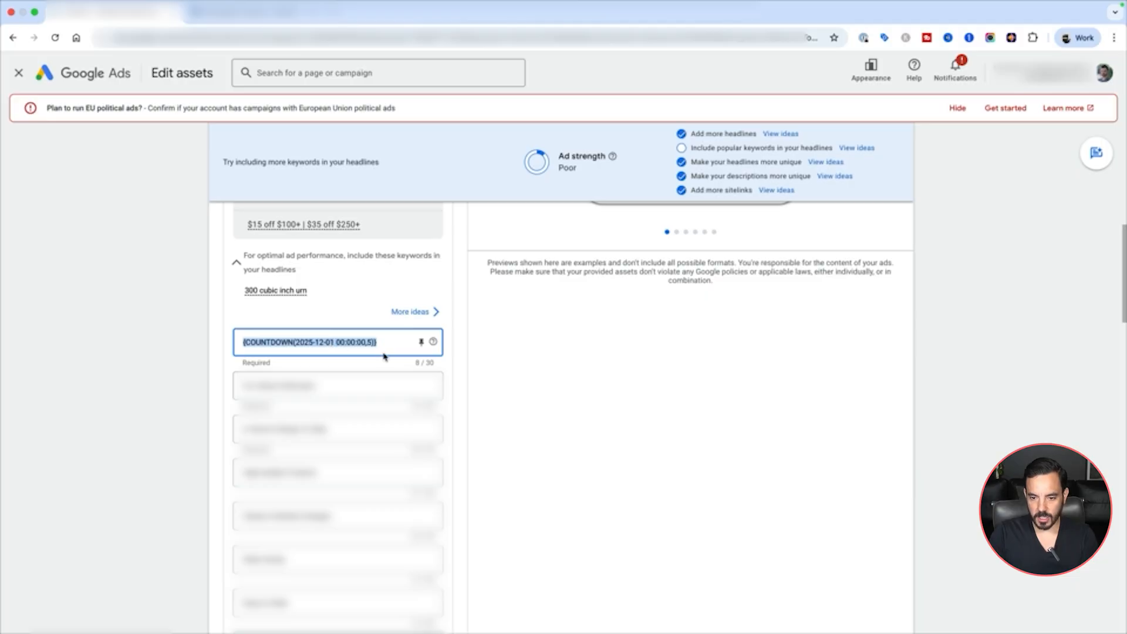
click(255, 12)
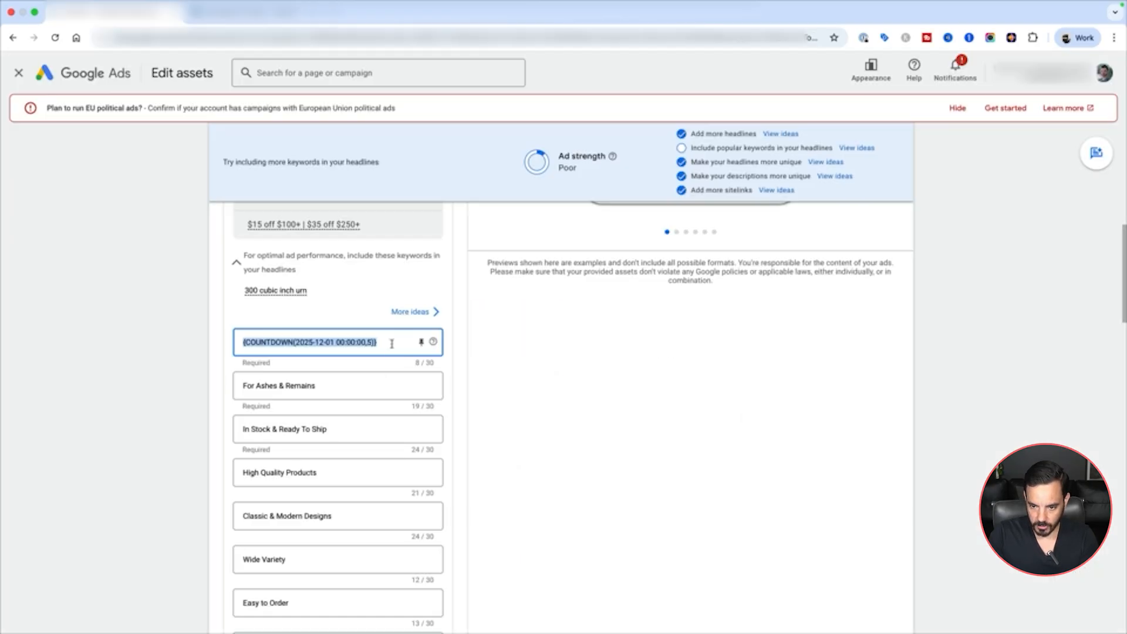
click(392, 343)
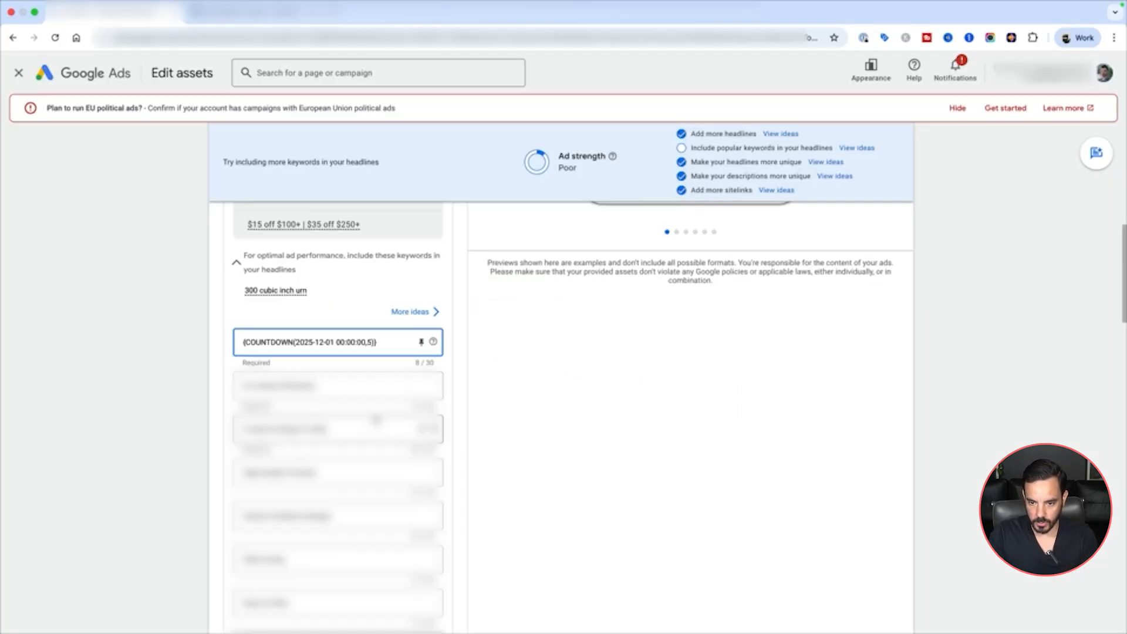
key(super+Left)
text(Sale )
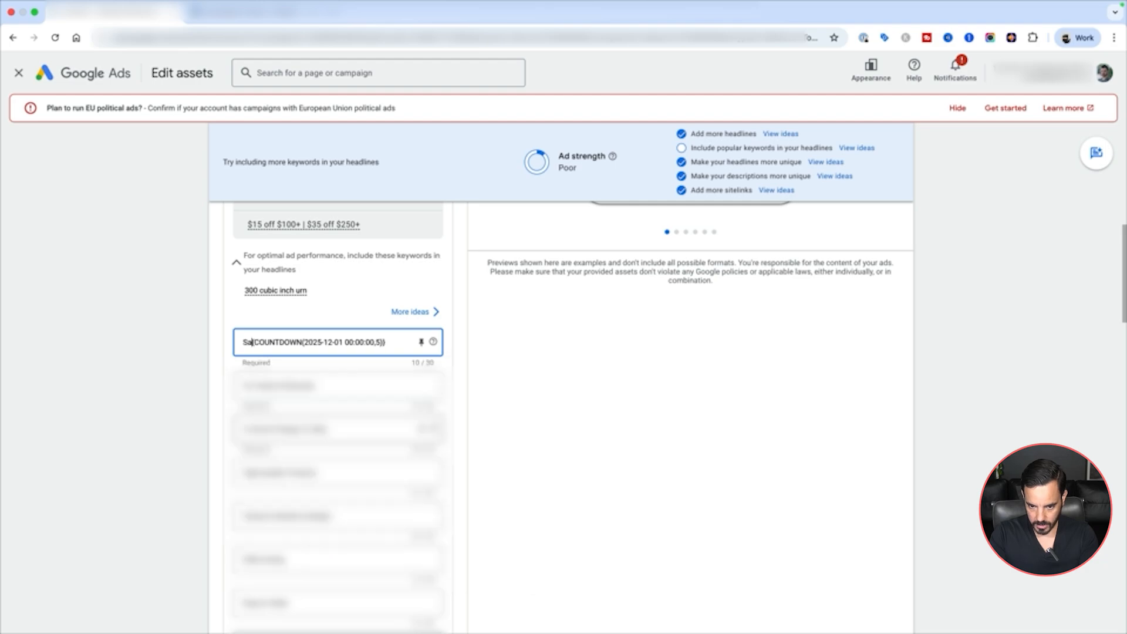
text(Ends In)
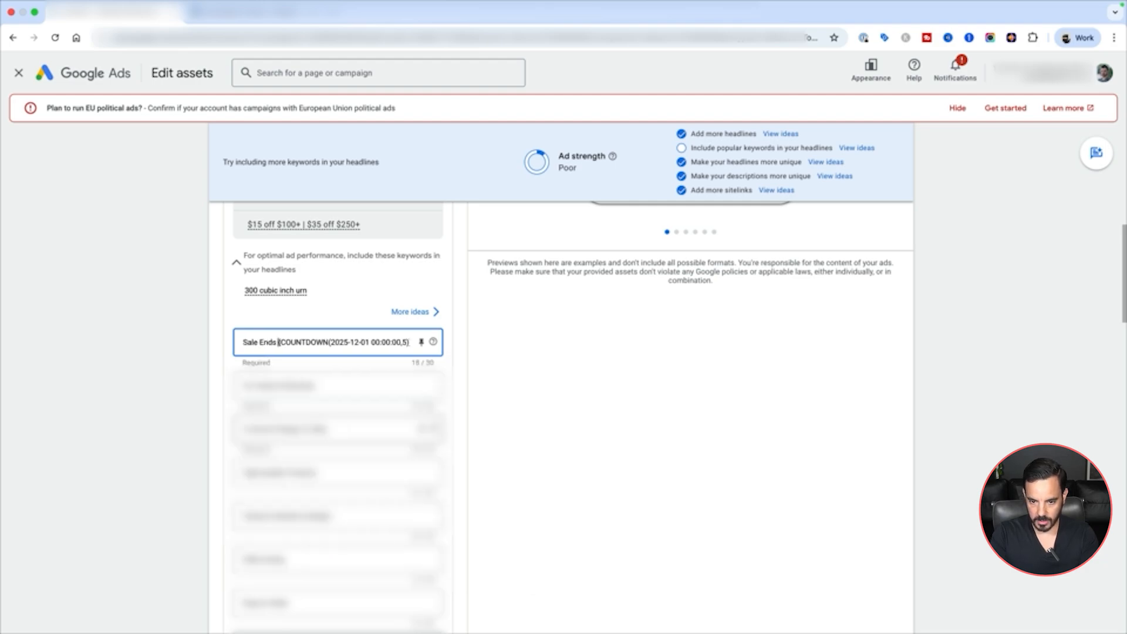
click(288, 350)
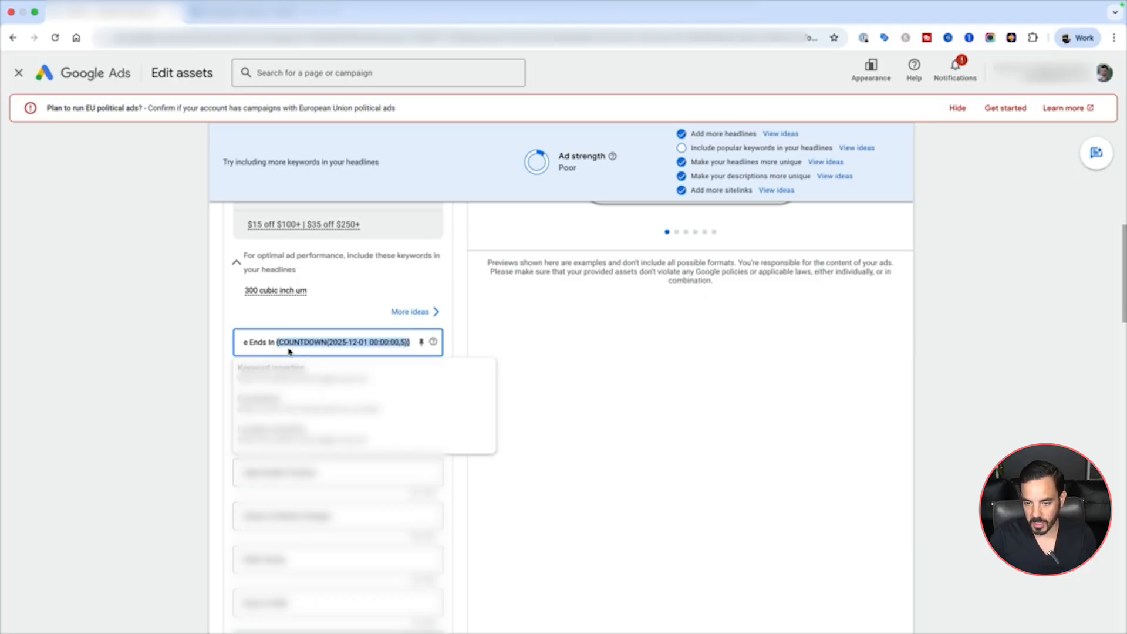
drag(276, 342, 238, 342)
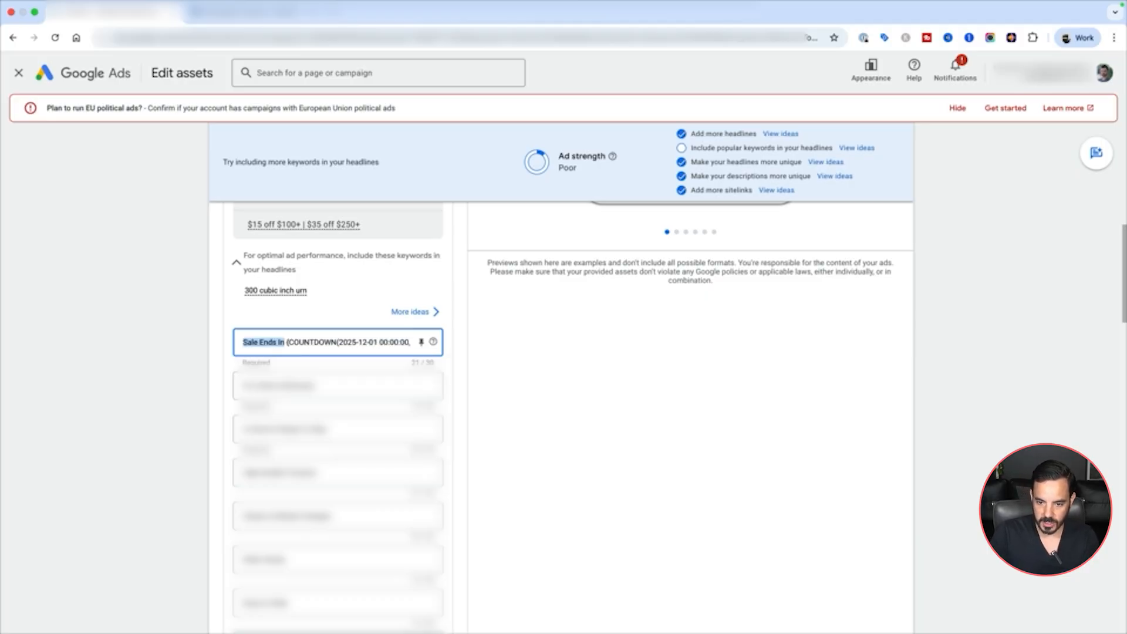
key(Right)
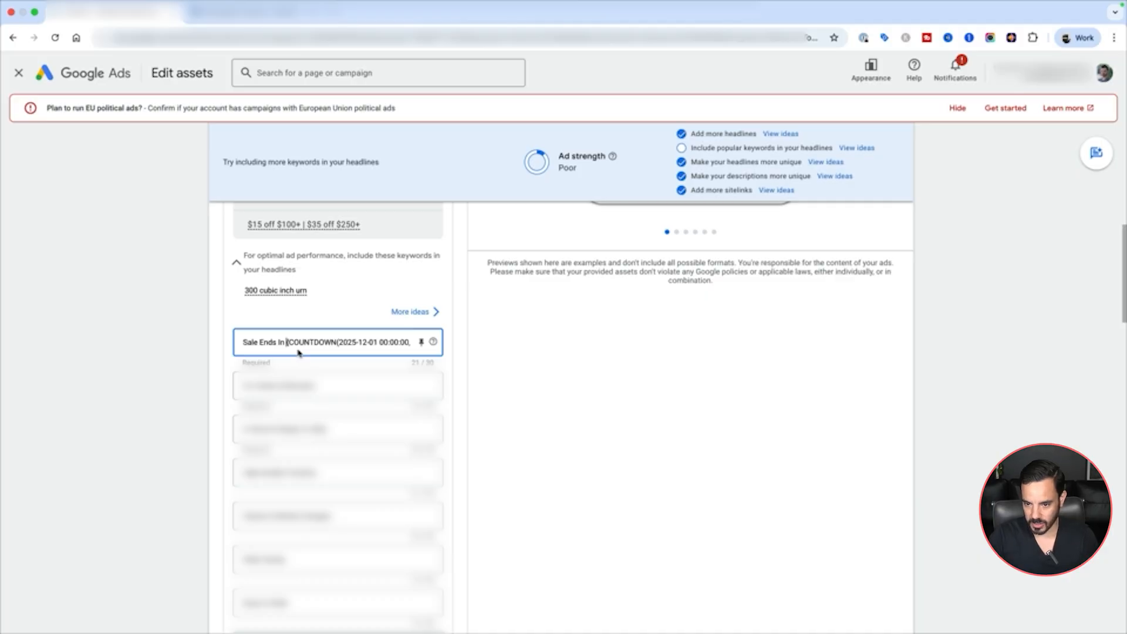
scroll(299, 352, down, 1)
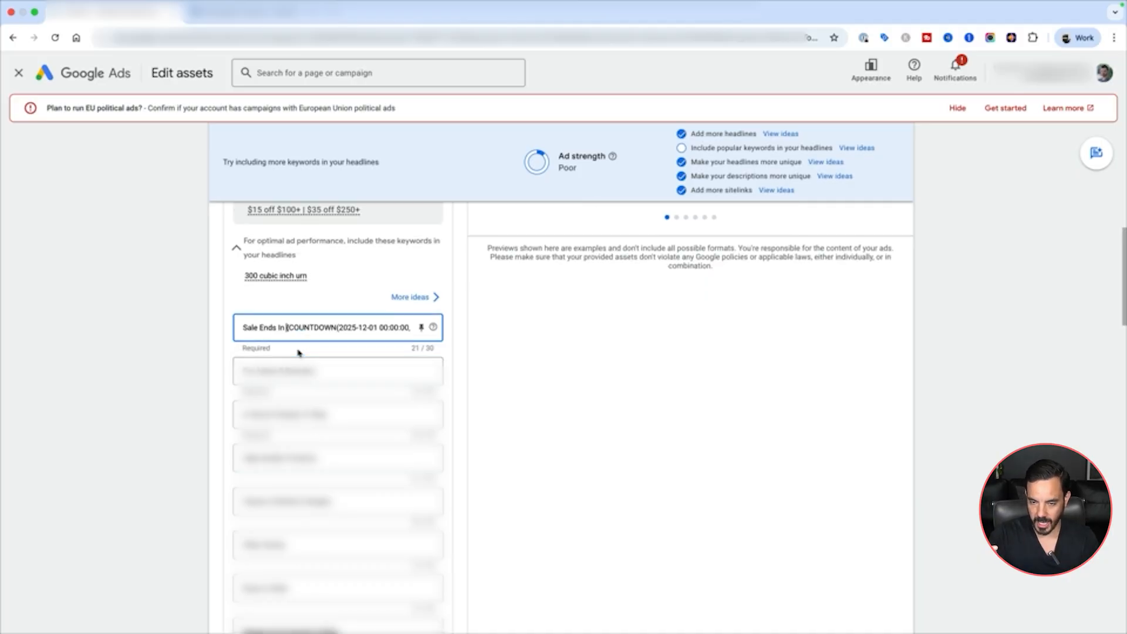
scroll(299, 353, up, 2)
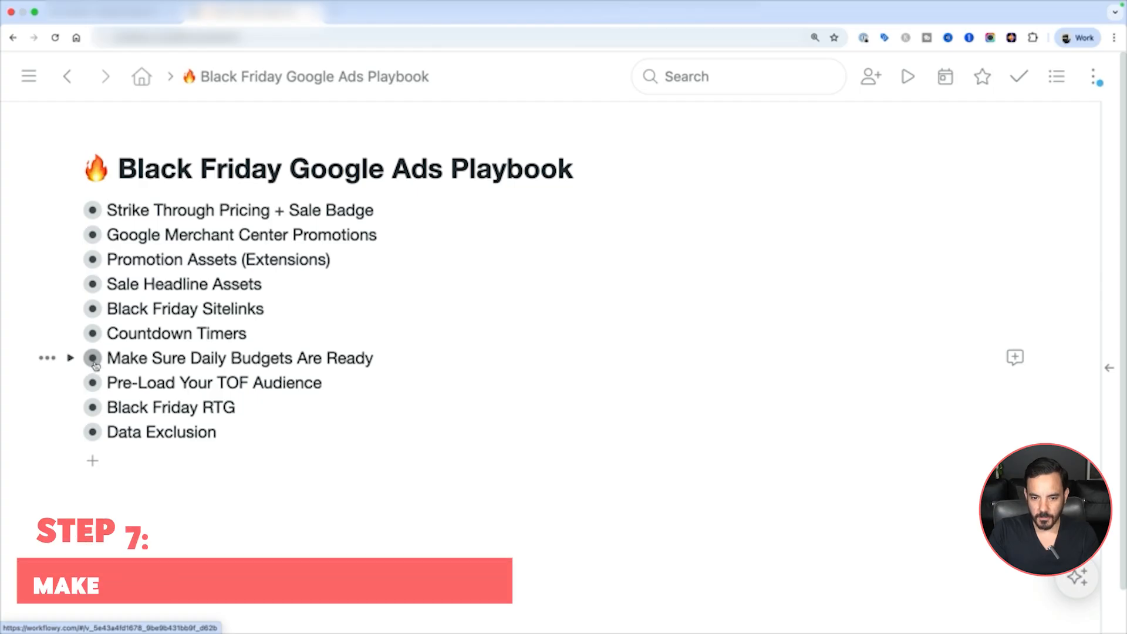
Step: Open the playbook's Make Sure Daily Budgets Are Ready section and circle the peak on the 2024 campaigns chart
click(93, 357)
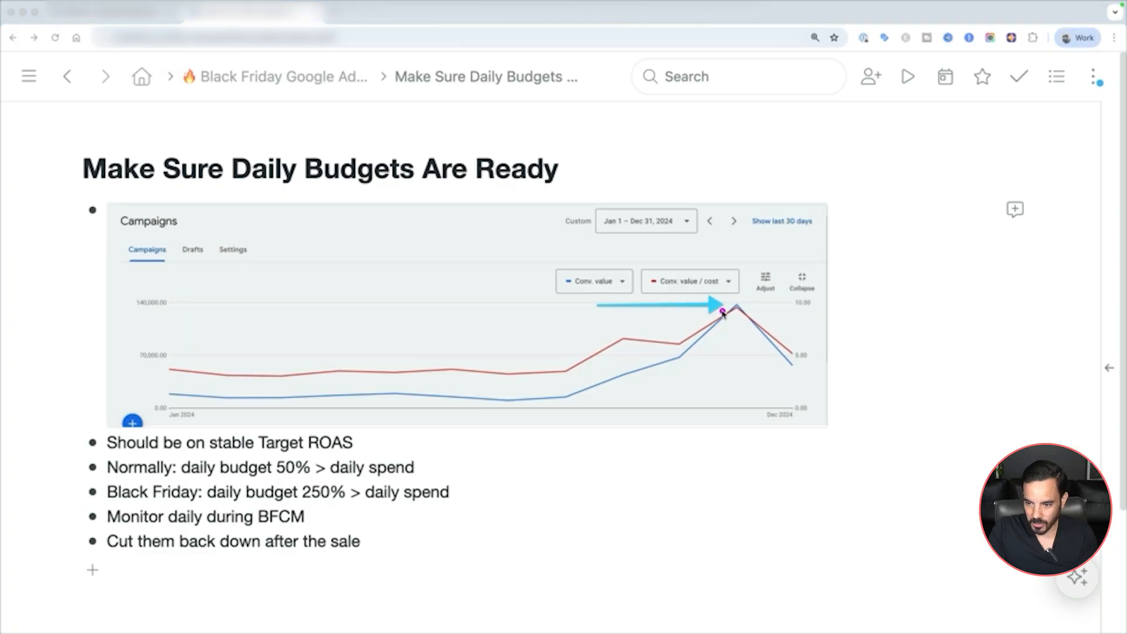
mouse_move(696, 320)
mouse_down()
mouse_move(734, 325)
mouse_move(750, 289)
mouse_move(701, 302)
mouse_move(708, 329)
mouse_up()
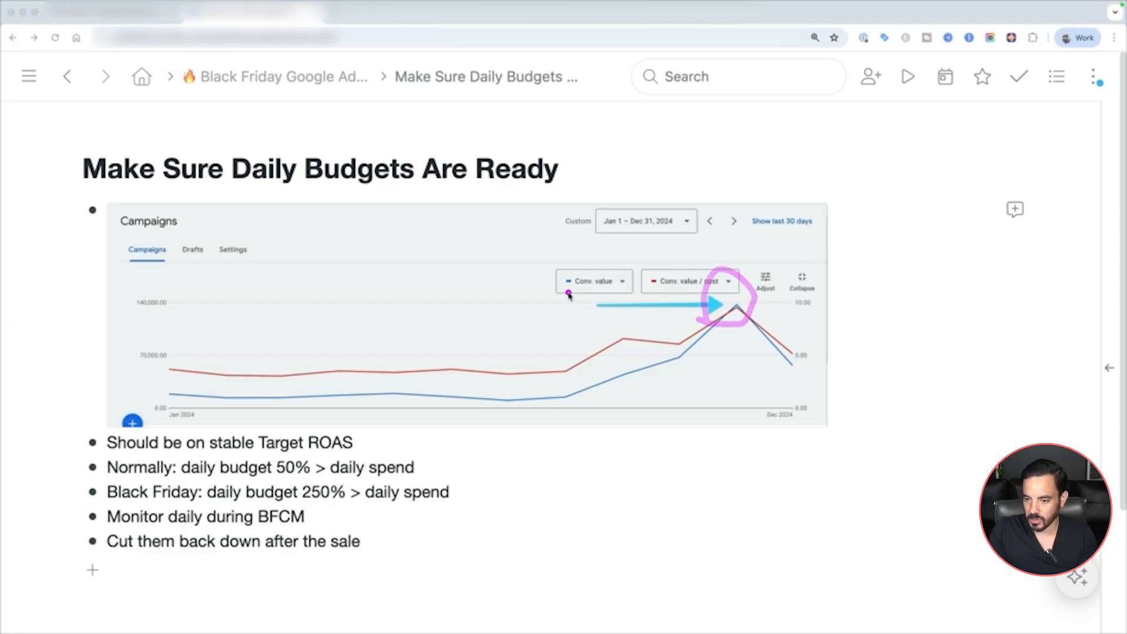
Step: Examine the conversion value metrics on the 2024 campaigns chart and highlight the "Should be on stable Target ROAS" guideline
mouse_move(569, 295)
mouse_down()
mouse_move(728, 286)
mouse_move(699, 315)
mouse_move(709, 321)
mouse_up()
click(801, 325)
click(776, 322)
click(751, 319)
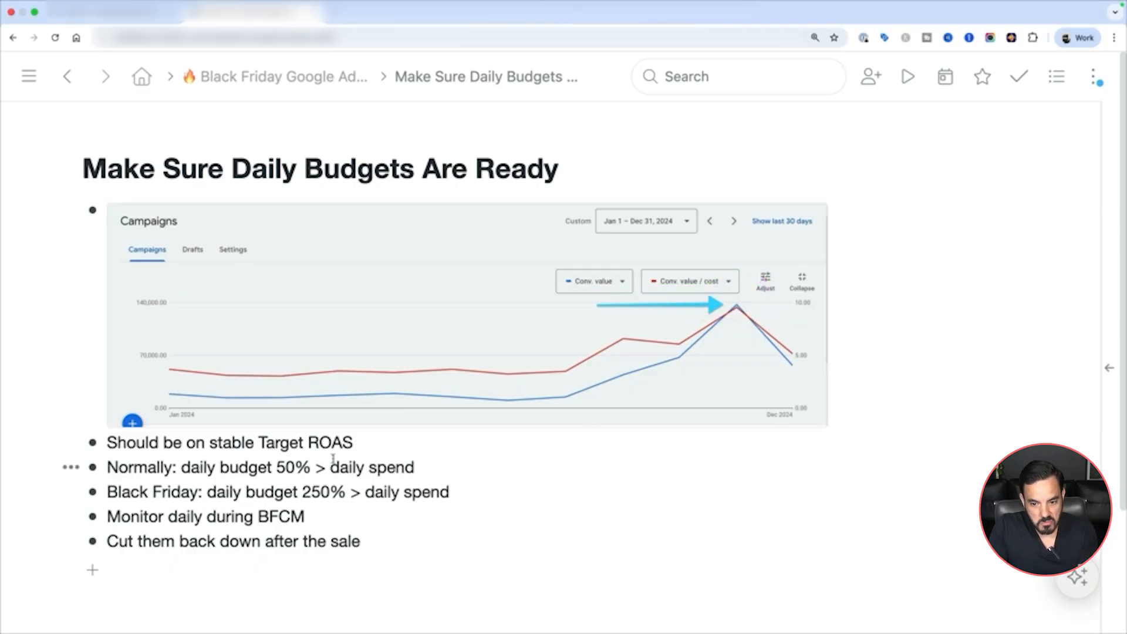
drag(372, 443, 138, 440)
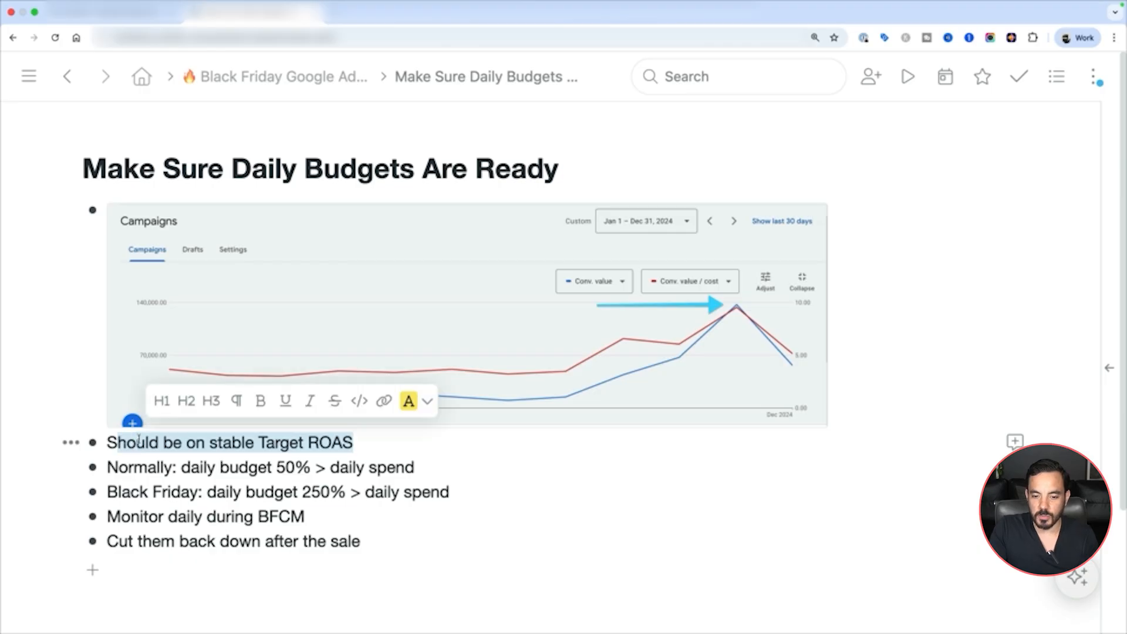
click(141, 442)
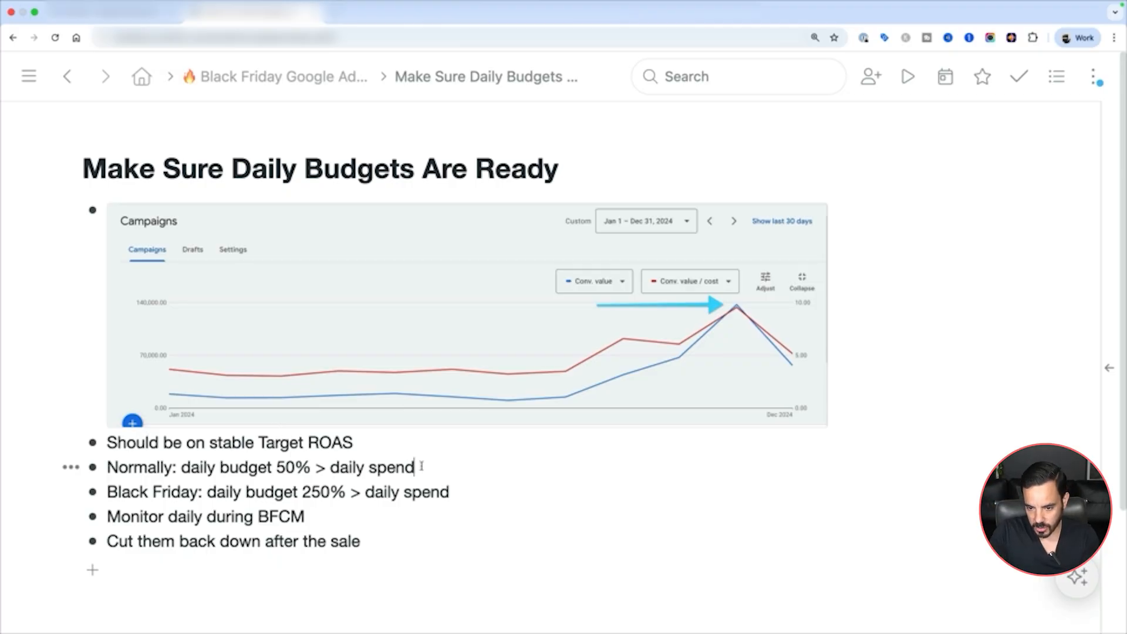
Step: Highlight the guideline for a normal daily budget 50% above daily spend and compare it with the Target ROAS line
drag(421, 466, 186, 468)
click(134, 468)
click(456, 467)
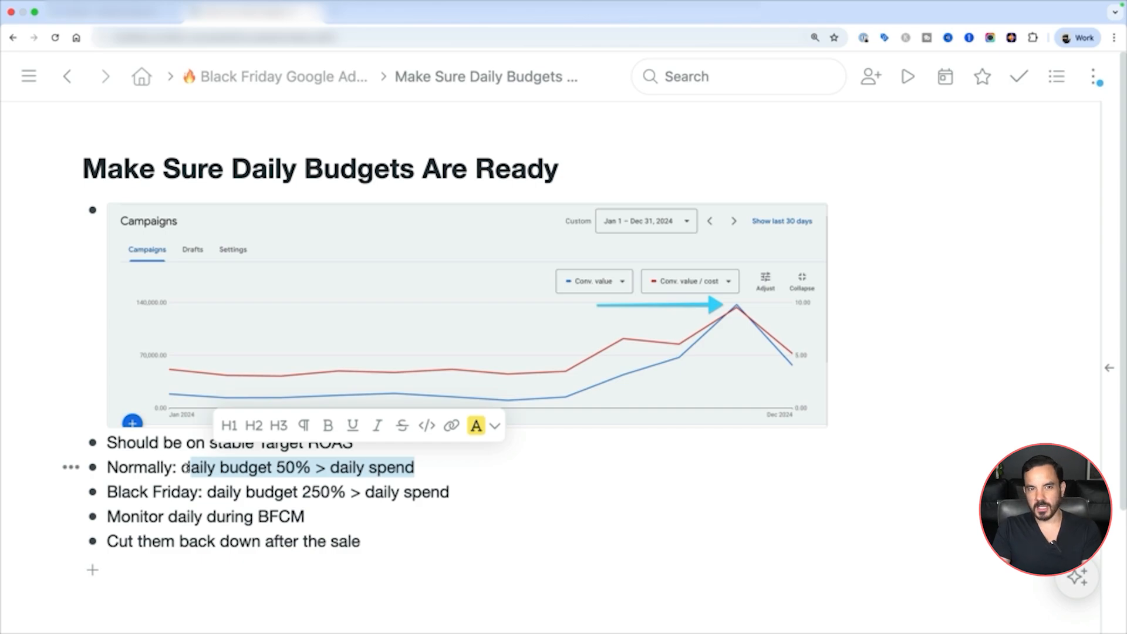
click(190, 468)
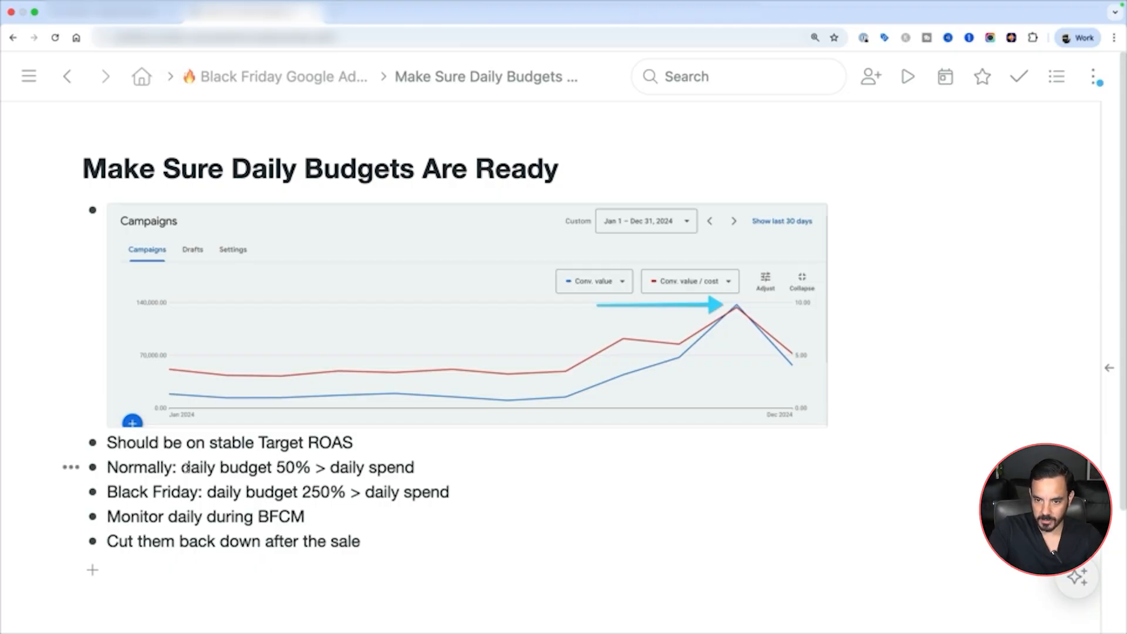
drag(430, 468, 116, 467)
drag(197, 442, 370, 442)
click(370, 441)
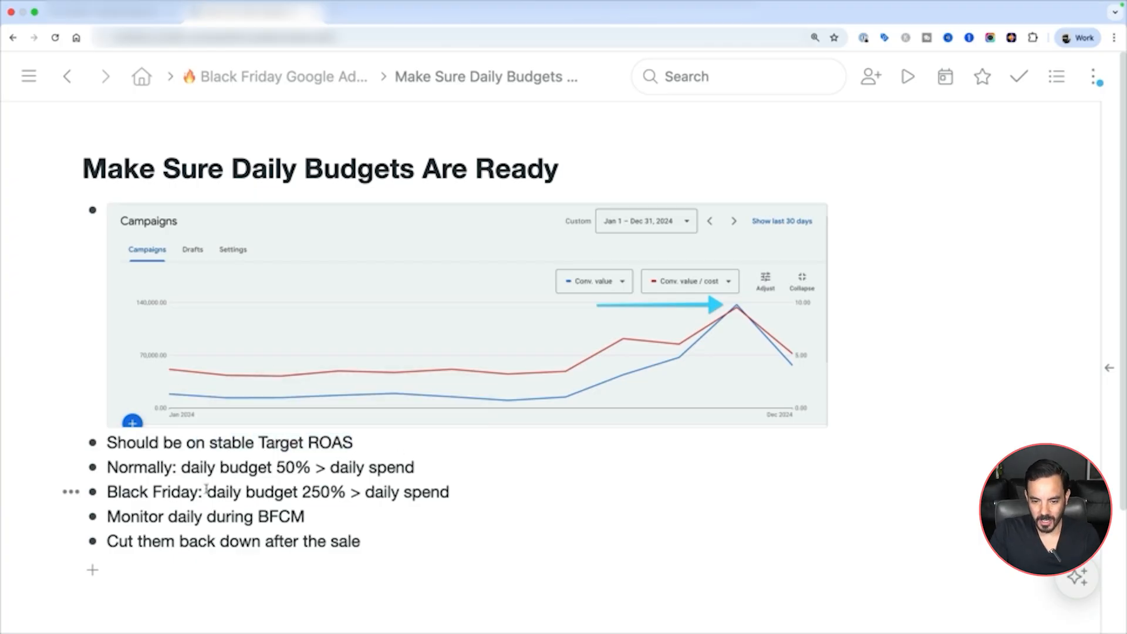
Step: Highlight the Black Friday guideline for a daily budget 250% above daily spend and review it against the Target ROAS line
drag(206, 491, 451, 491)
click(472, 489)
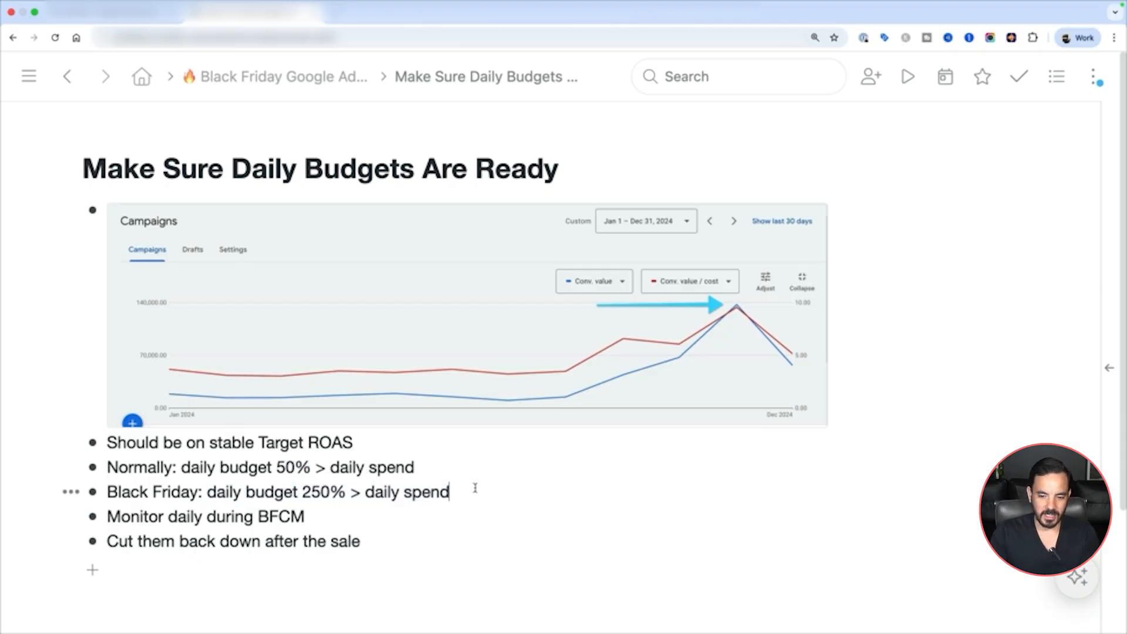
drag(474, 490, 145, 492)
click(144, 491)
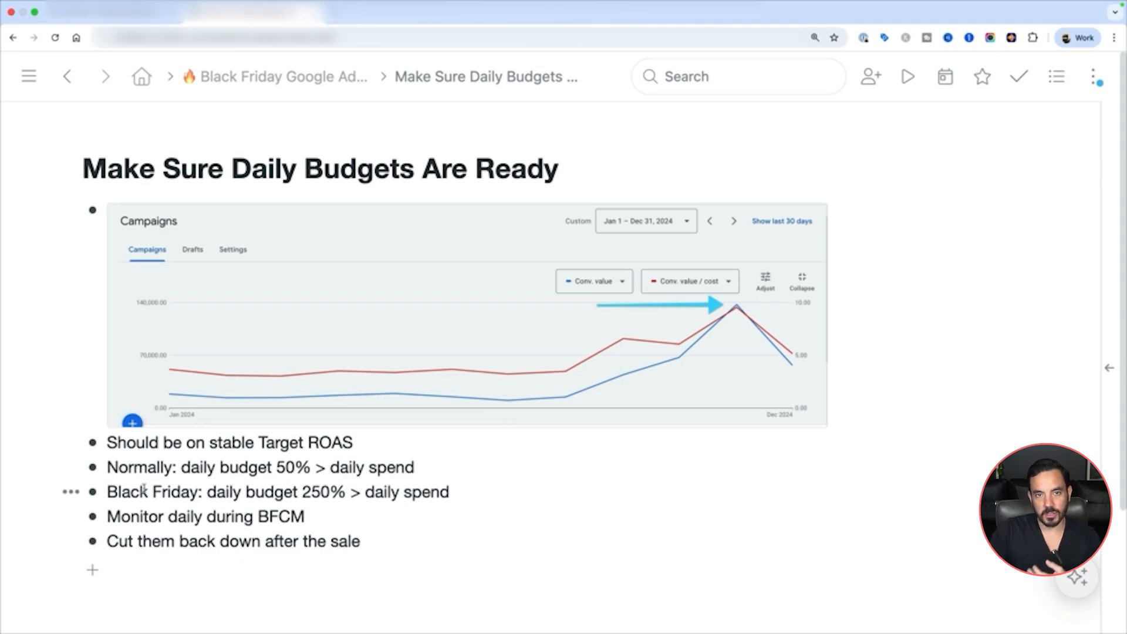
double_click(212, 492)
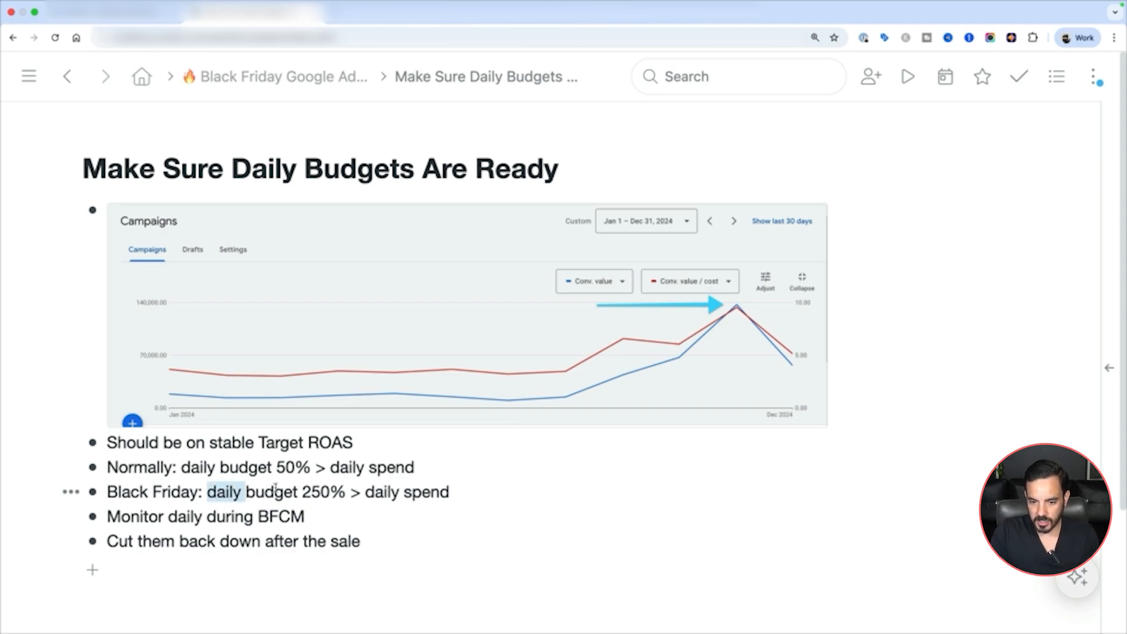
drag(275, 487, 566, 502)
click(566, 502)
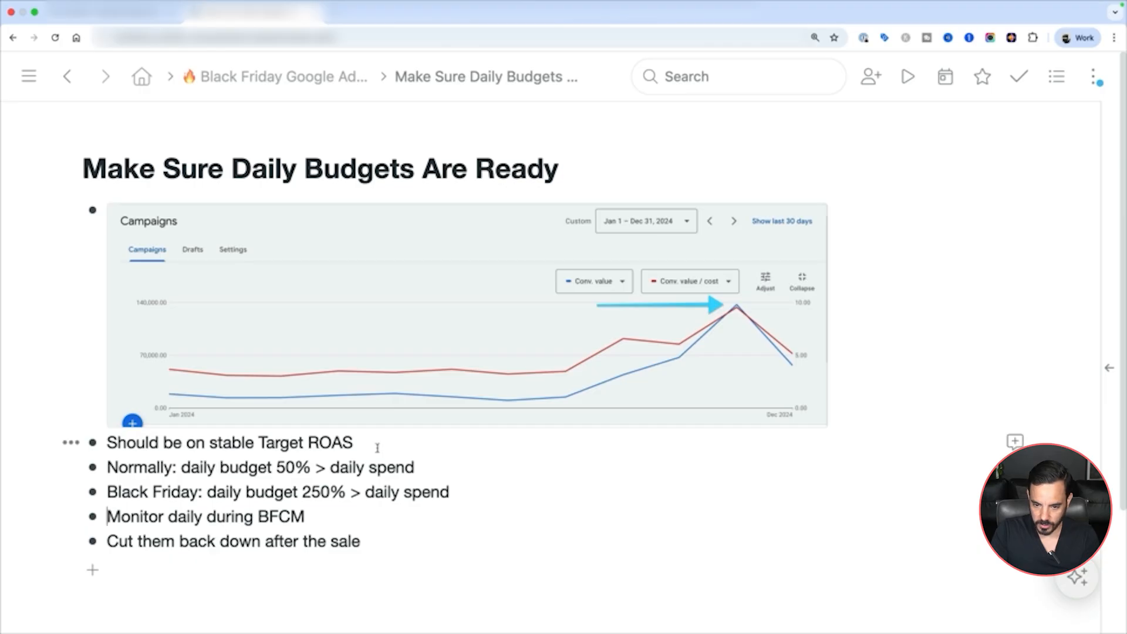
drag(376, 448, 145, 448)
click(199, 493)
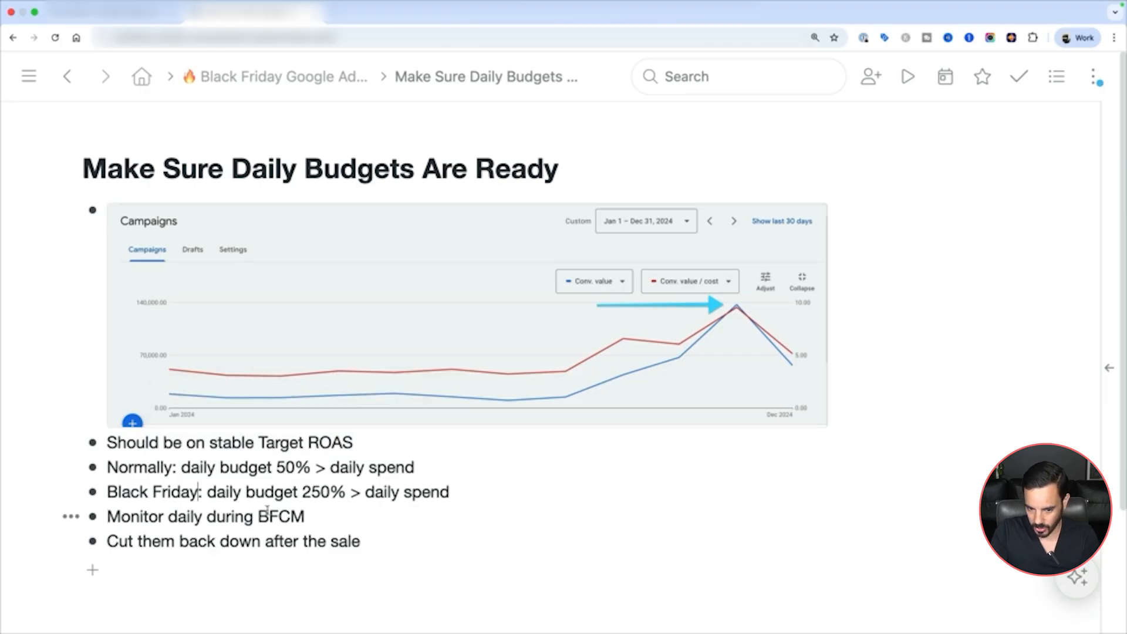
Step: Highlight the "Monitor daily during BFCM" guideline and review the 250% budget figure above it
drag(107, 517, 317, 513)
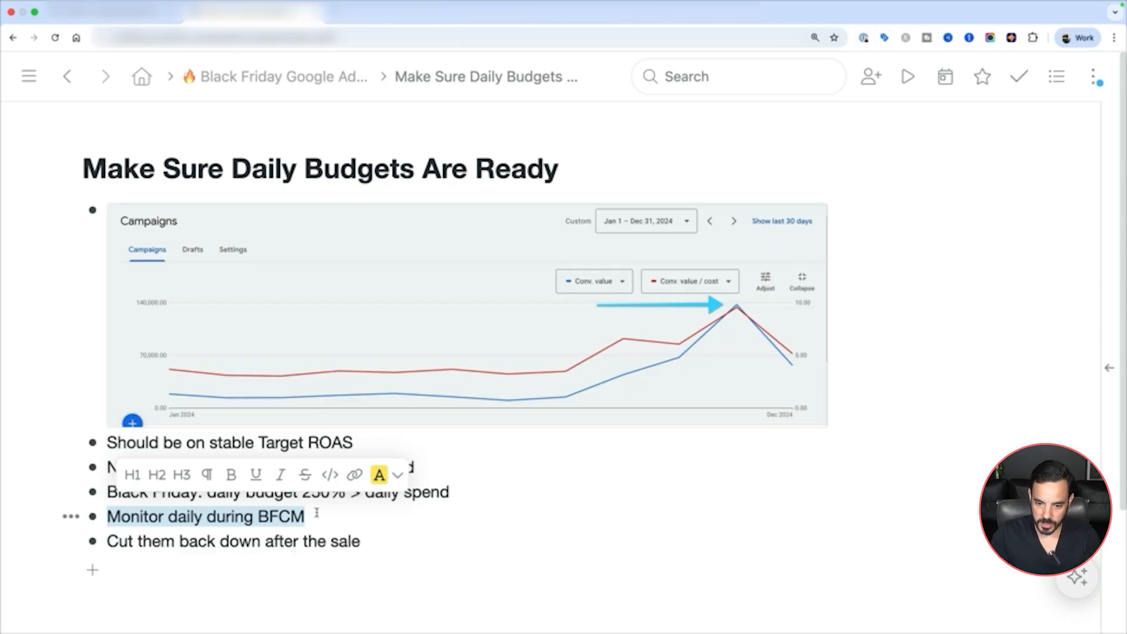
click(316, 513)
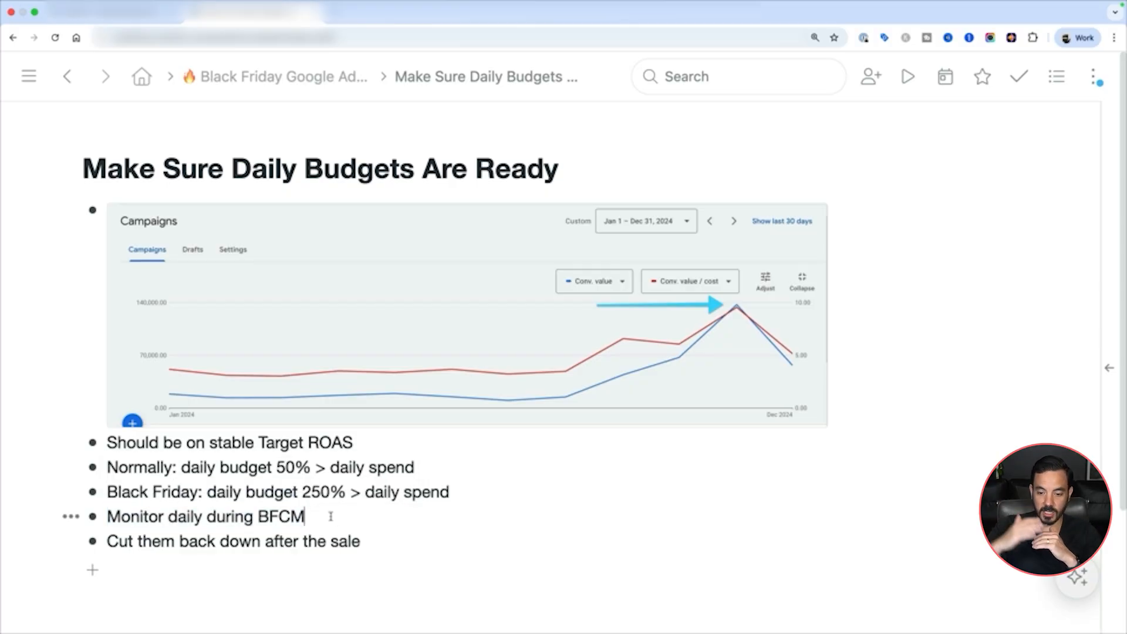
triple_click(330, 517)
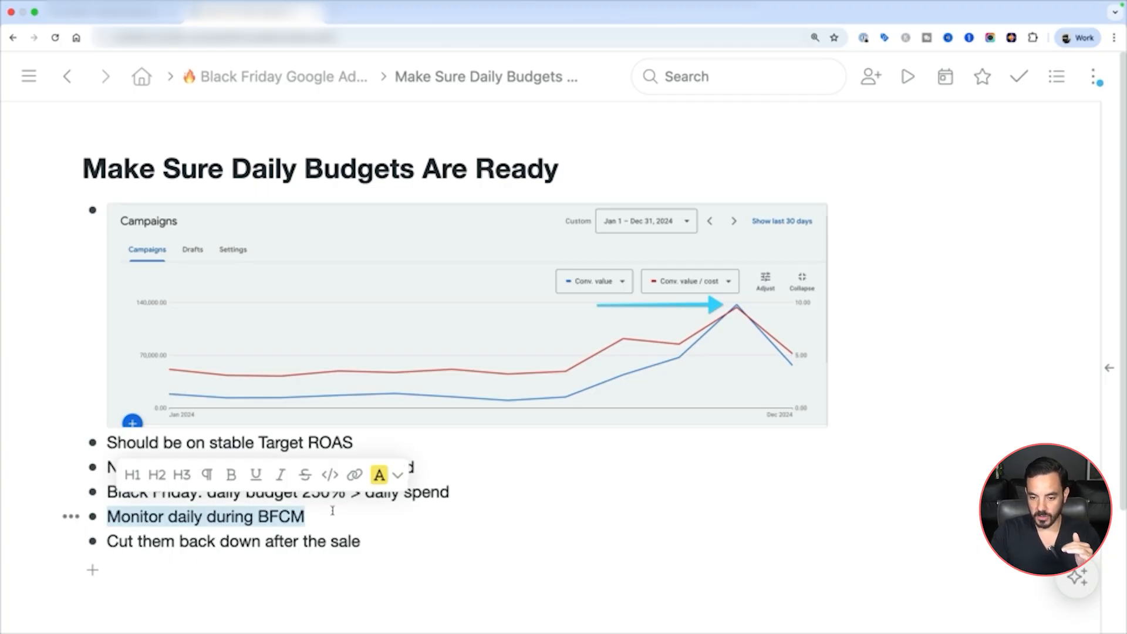
drag(300, 493, 346, 493)
click(306, 492)
click(359, 502)
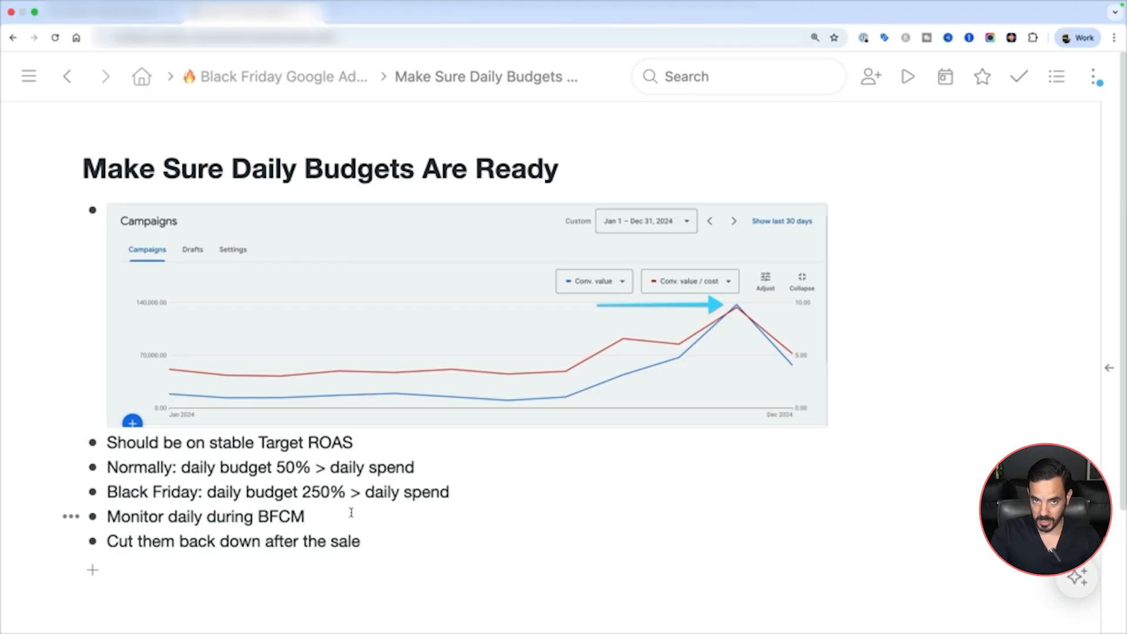
triple_click(352, 512)
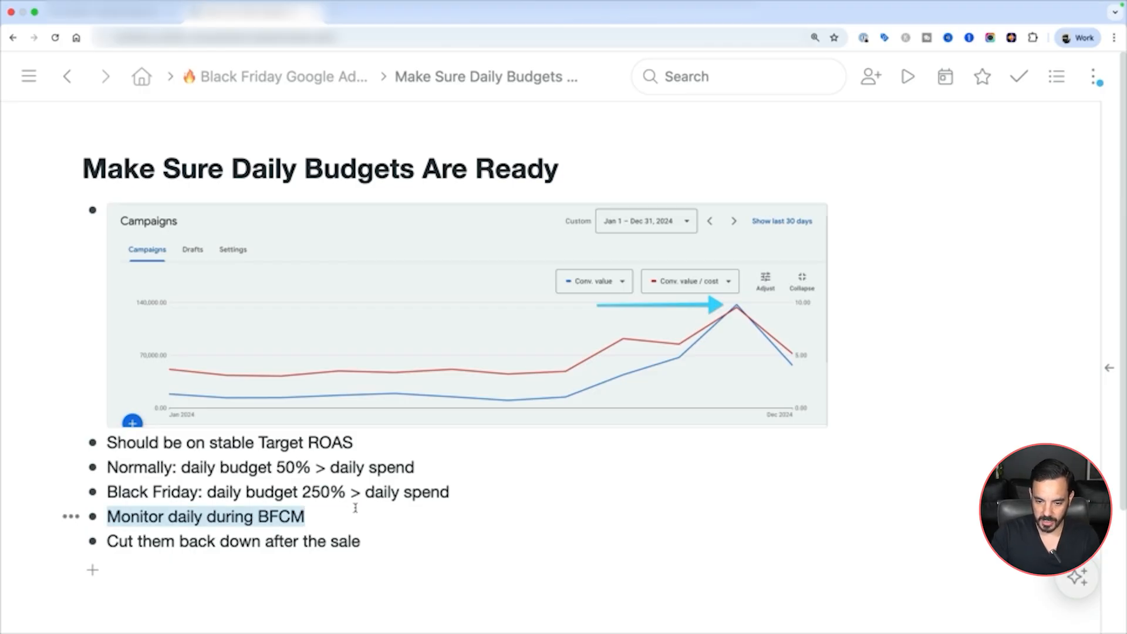
Step: Highlight the "Cut them back down after the sale" guideline in the budget notes
click(364, 547)
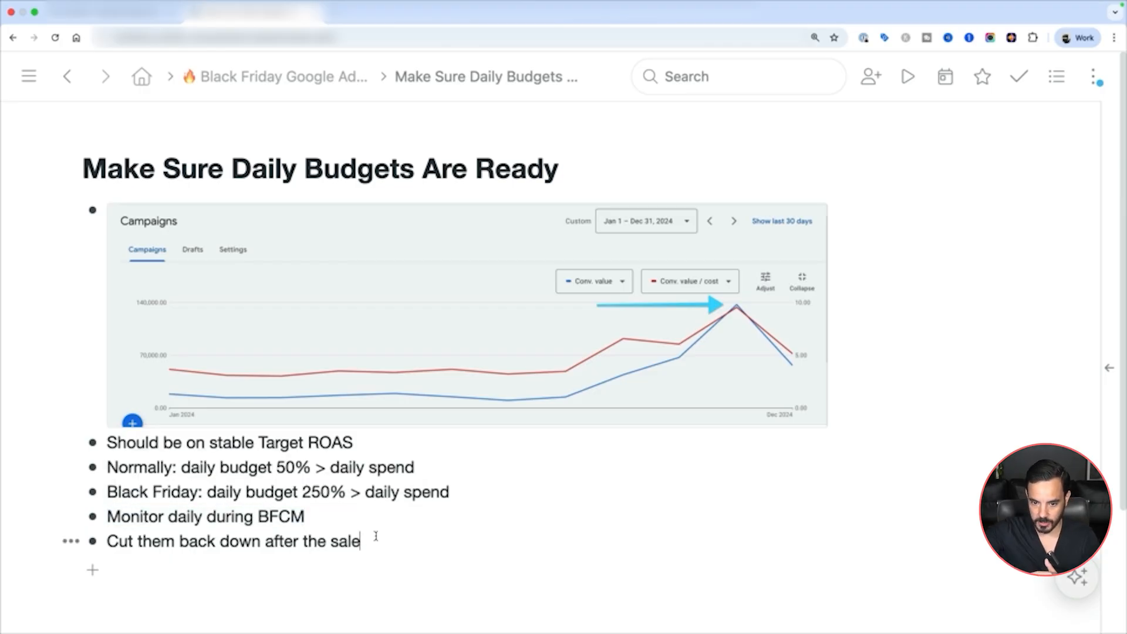
triple_click(375, 536)
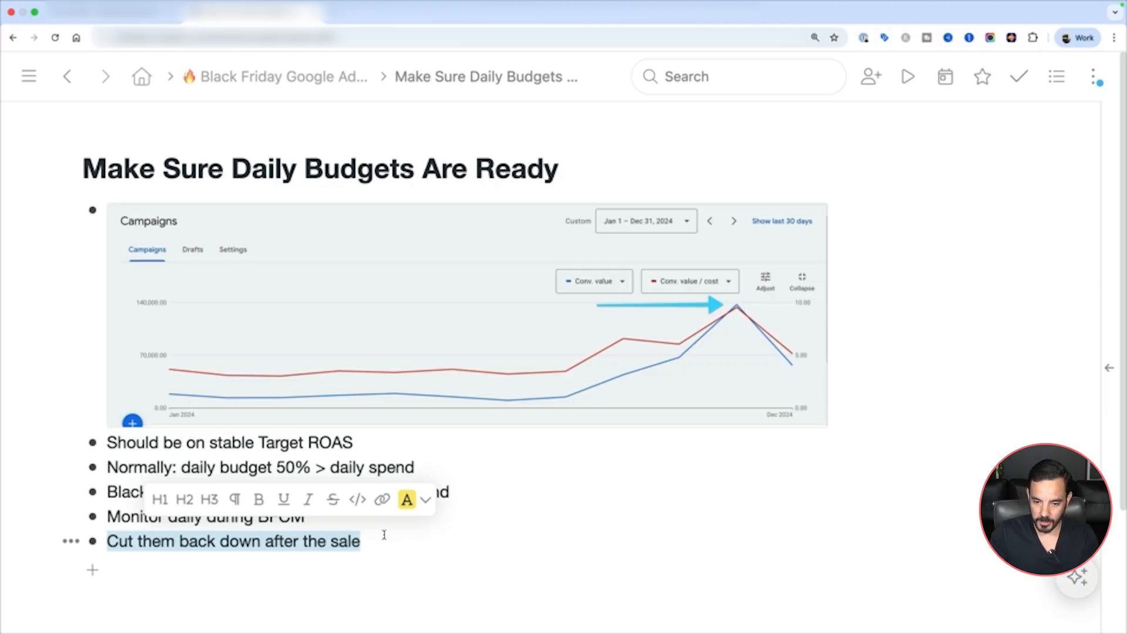
click(385, 534)
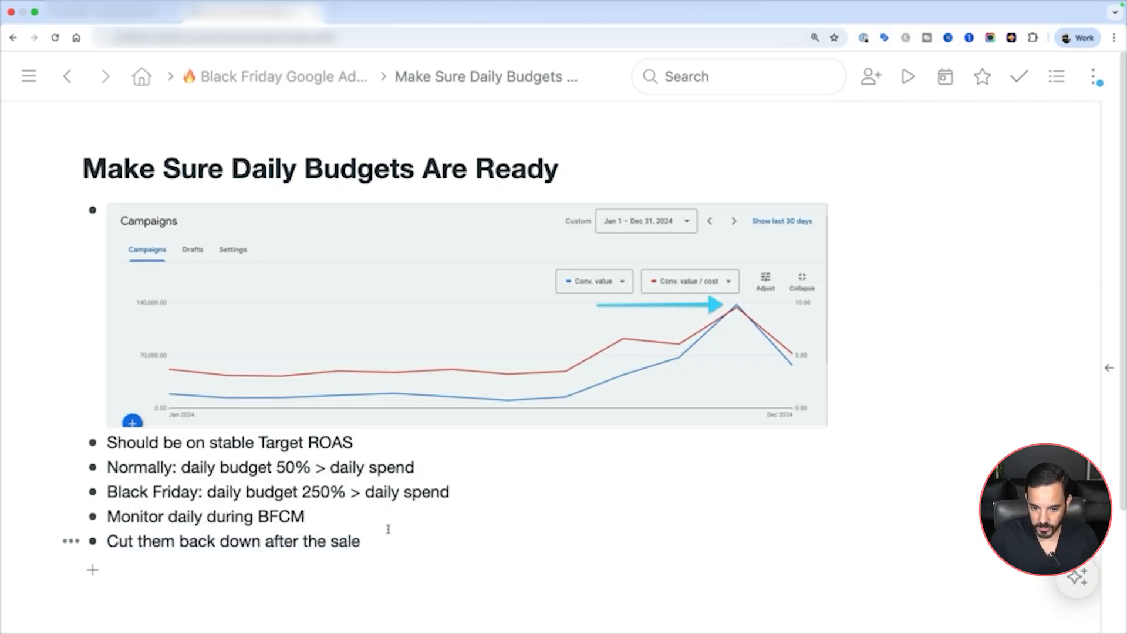
triple_click(388, 529)
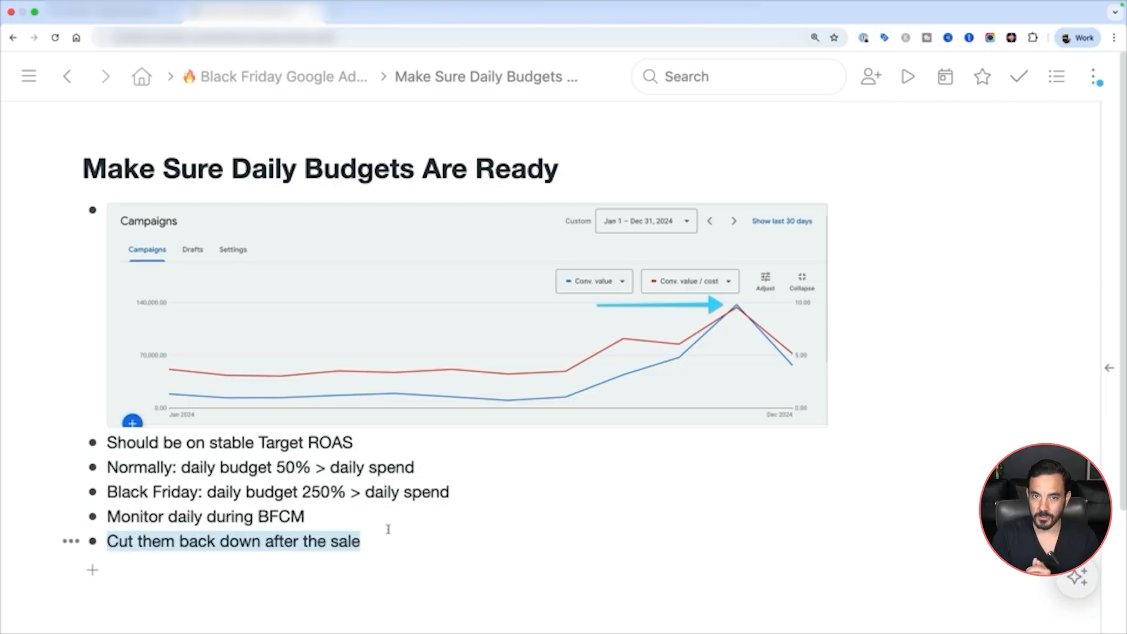
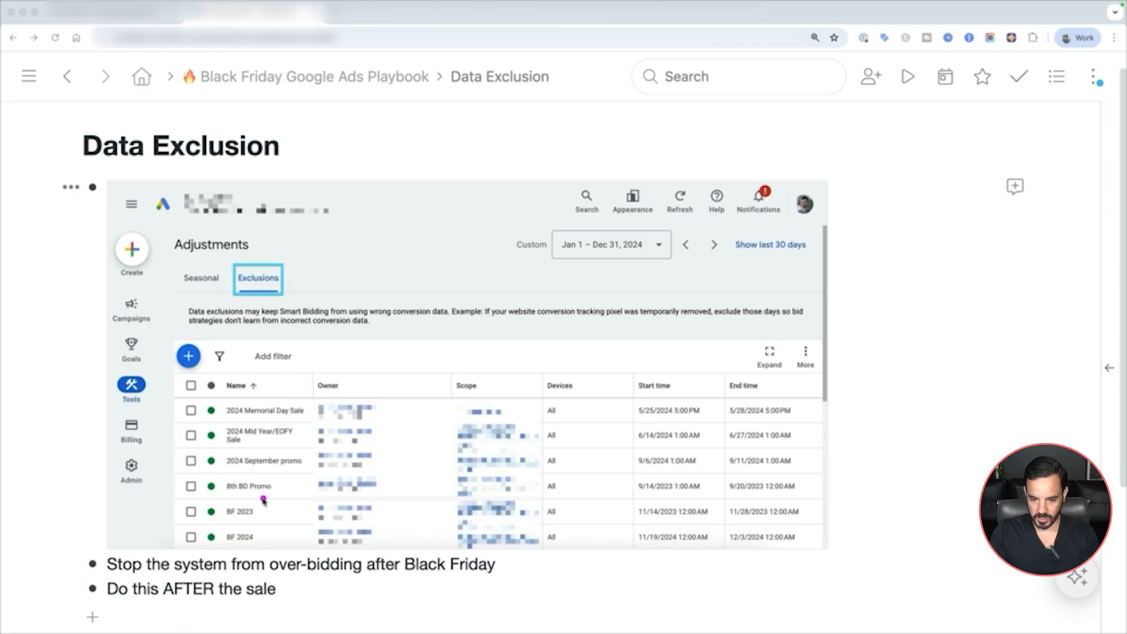
Step: Review the playbook's Data Exclusion section and underline its heading with the on-screen pen
mouse_move(204, 500)
mouse_down()
mouse_move(201, 518)
mouse_move(285, 555)
mouse_move(288, 502)
mouse_move(203, 500)
mouse_up()
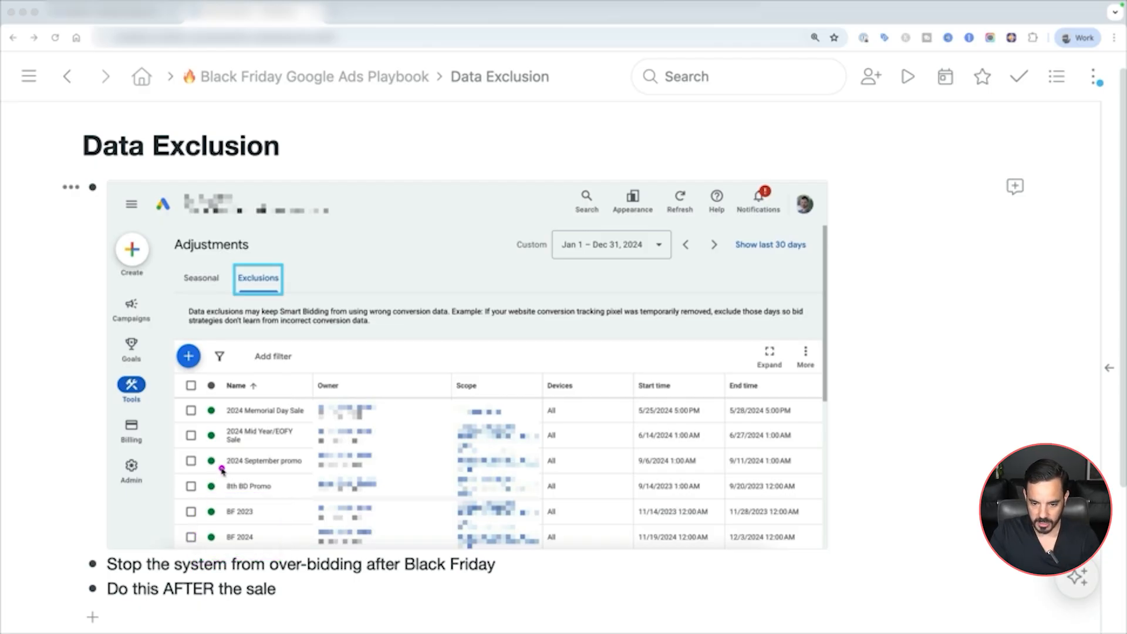
key(Escape)
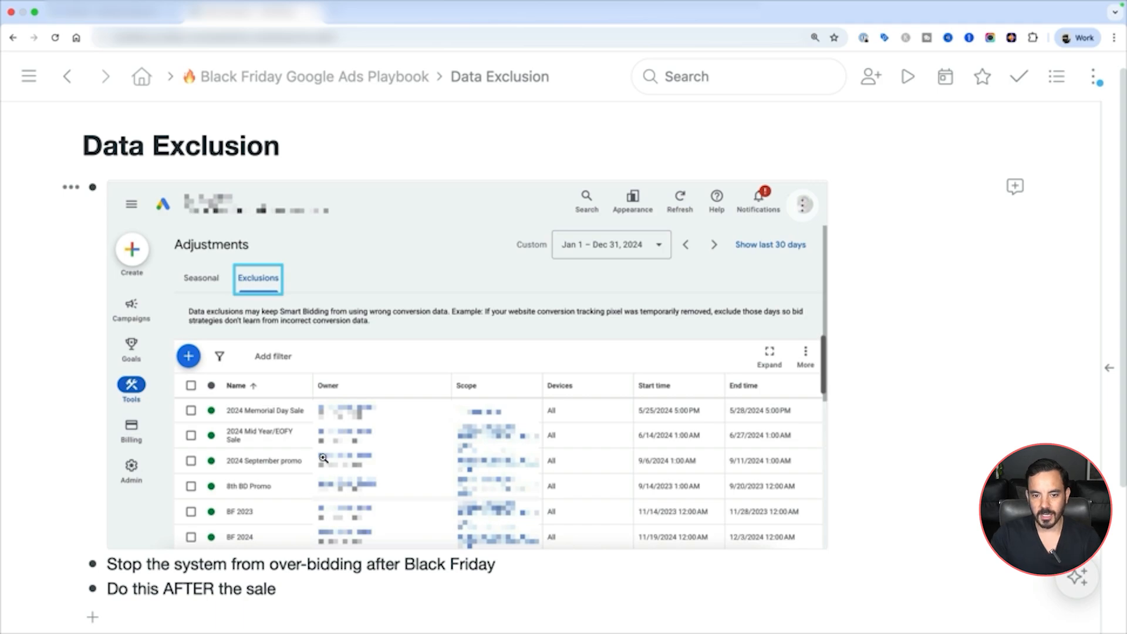
drag(71, 166, 267, 174)
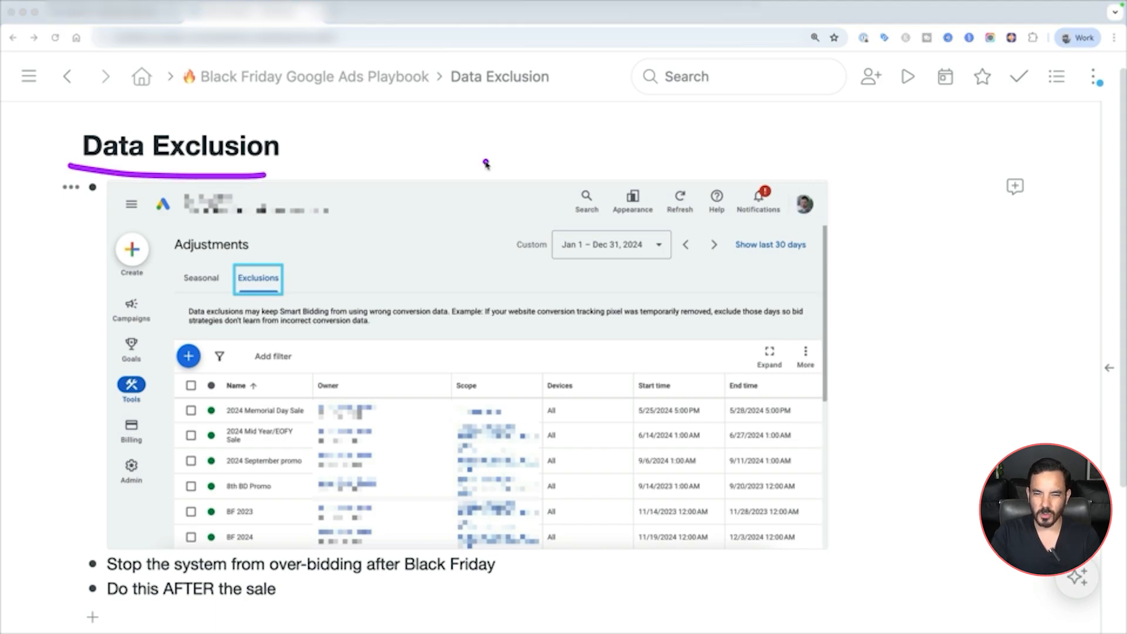
drag(73, 171, 355, 188)
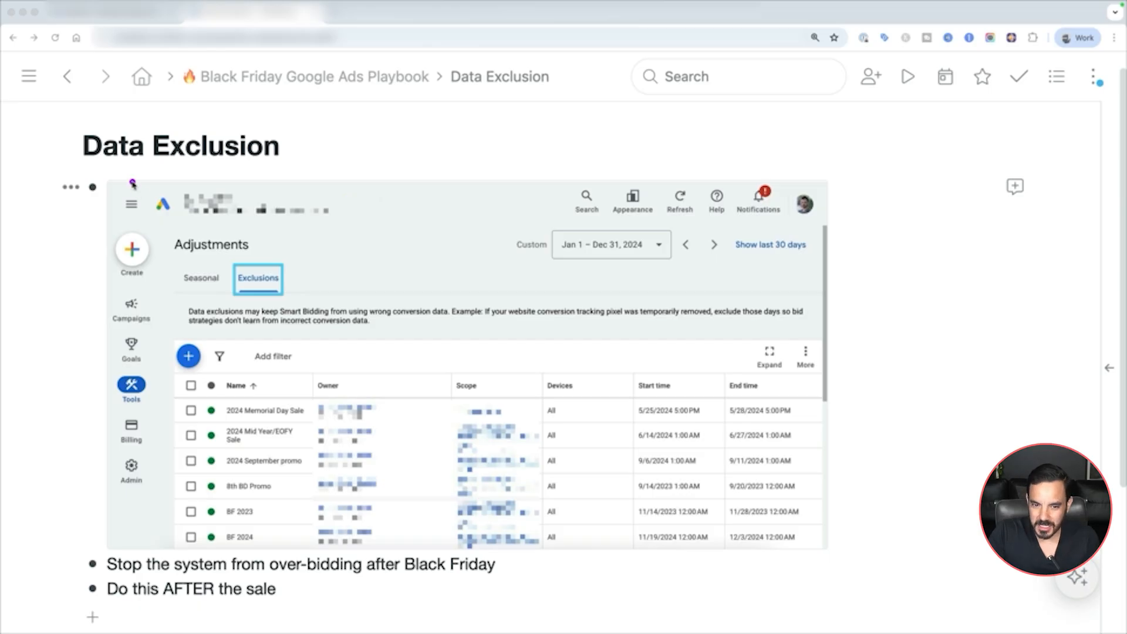
drag(80, 178, 152, 174)
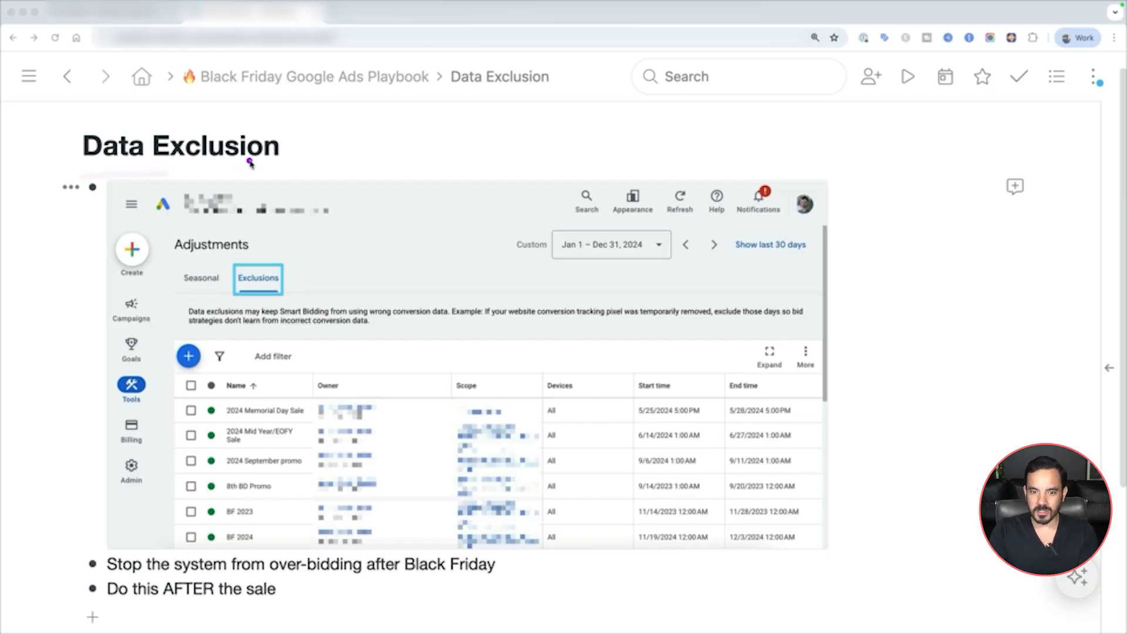
Step: Switch to Google Ads and leave the ad's asset editor without saving the headline edits
click(136, 18)
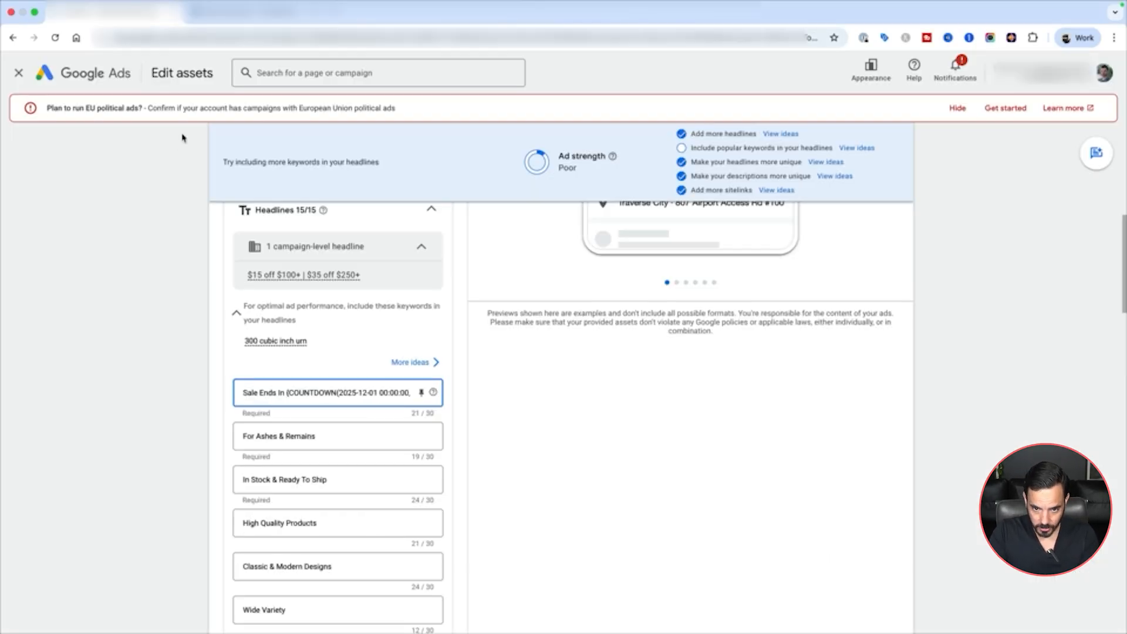
click(26, 73)
click(673, 379)
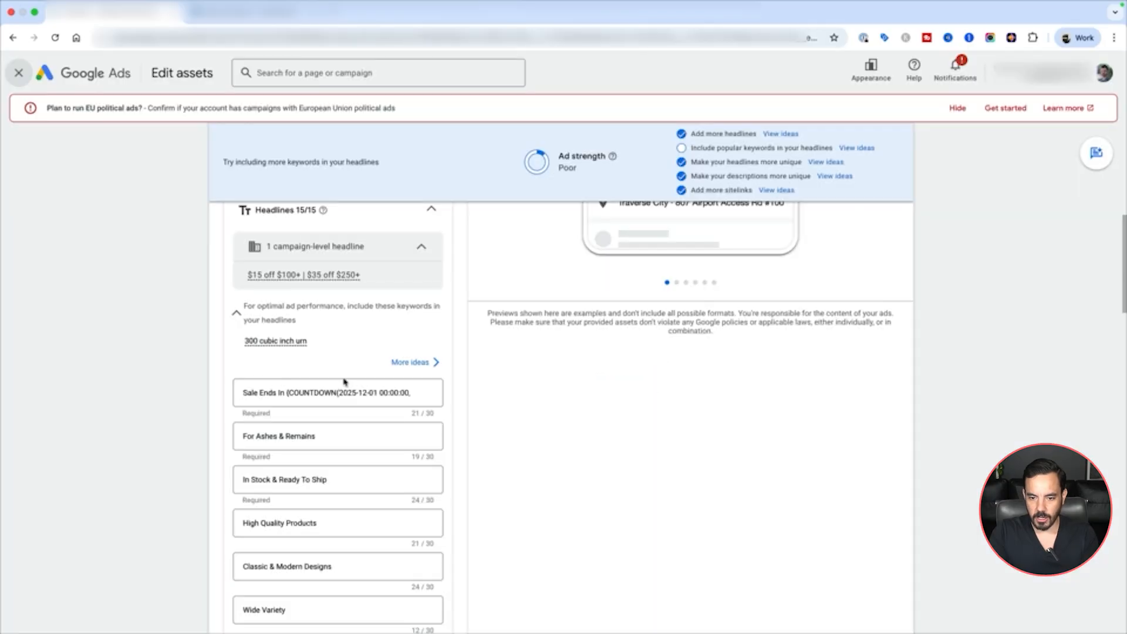
Step: Open the Adjustments page among the account's Budgets and bidding tools
mouse_move(23, 338)
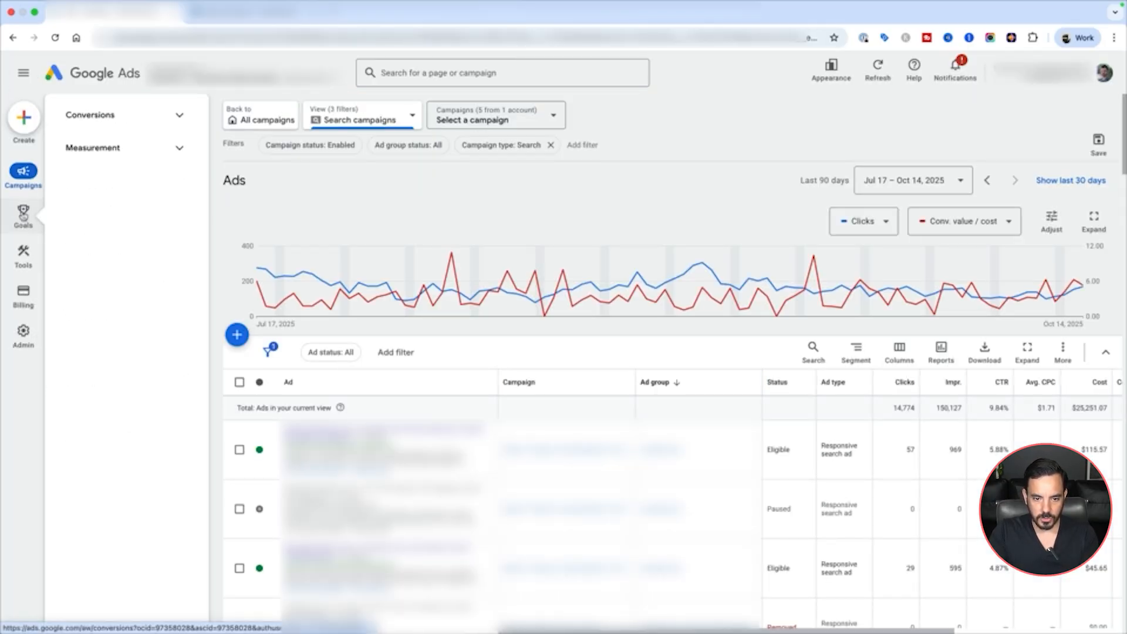
click(23, 263)
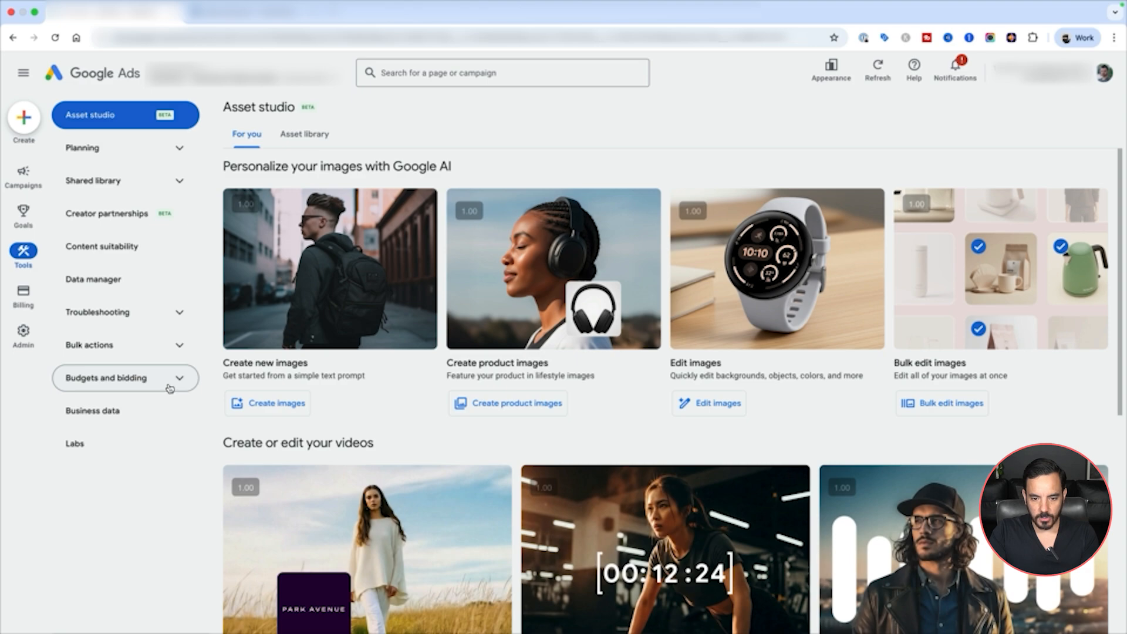
click(170, 392)
click(160, 441)
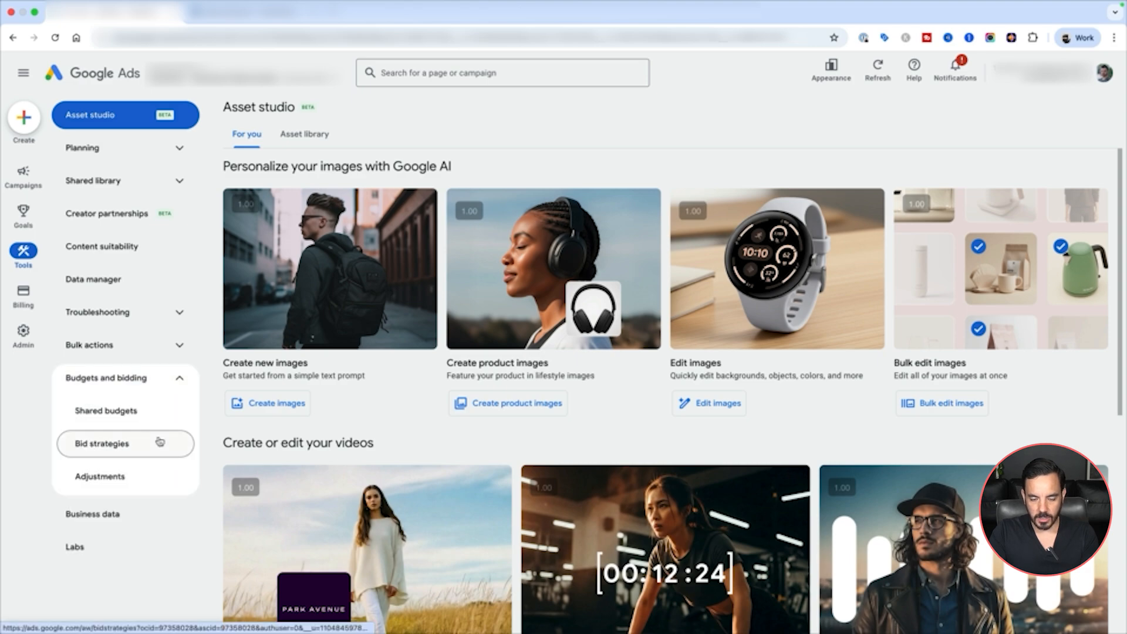
click(151, 488)
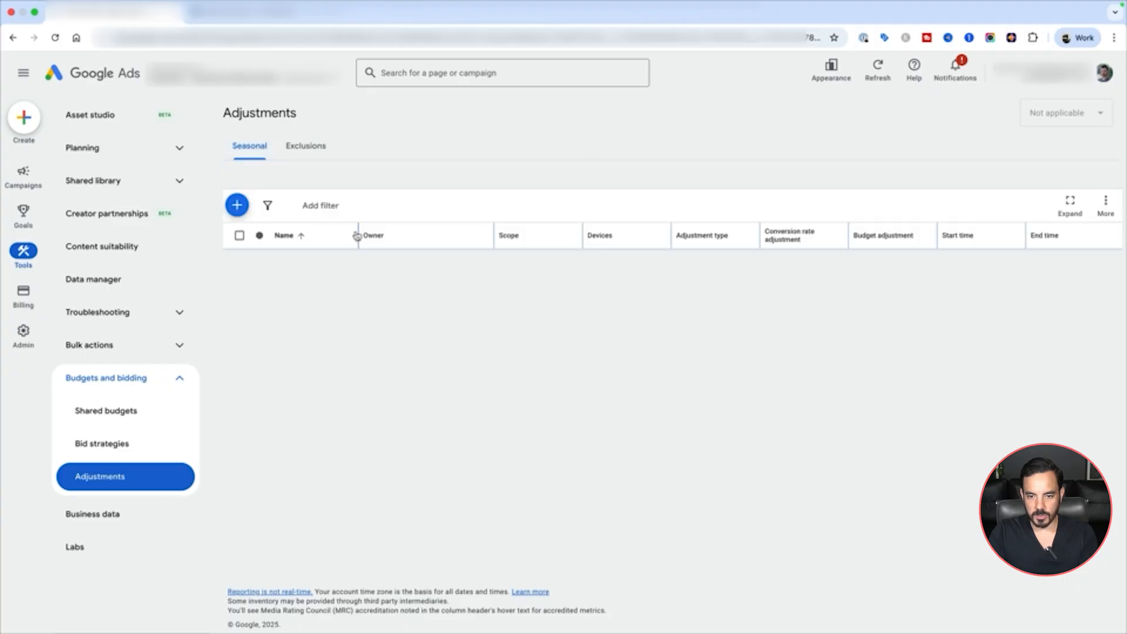
Step: Highlight the "Seasonality adjustments" heading and examine the guidance on when to use them
drag(541, 196, 792, 203)
click(780, 288)
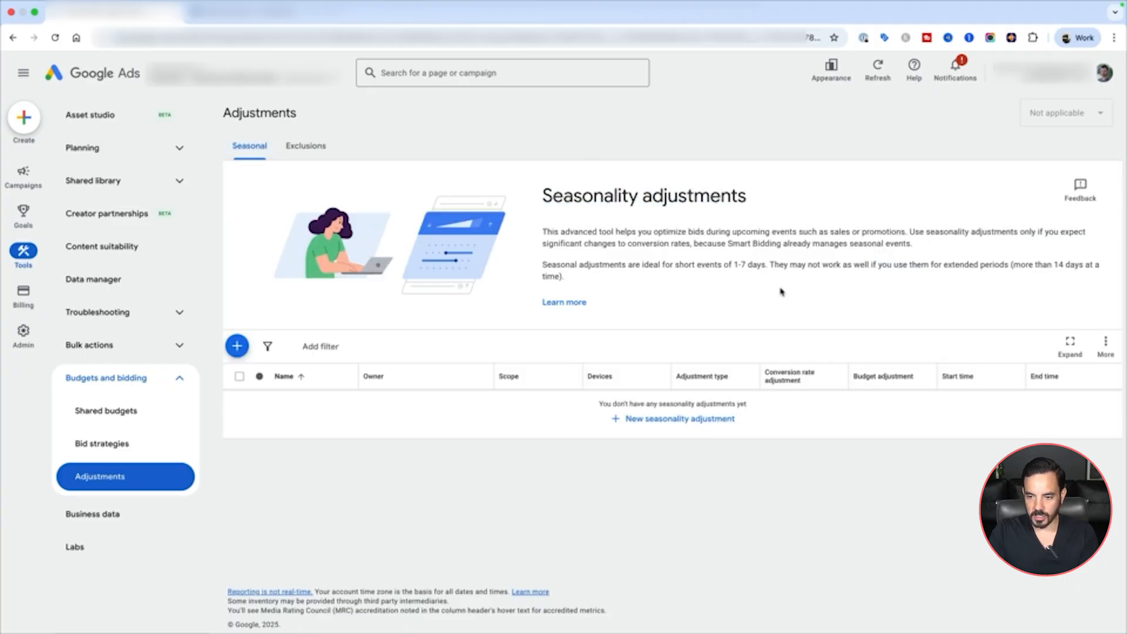
drag(536, 195, 814, 194)
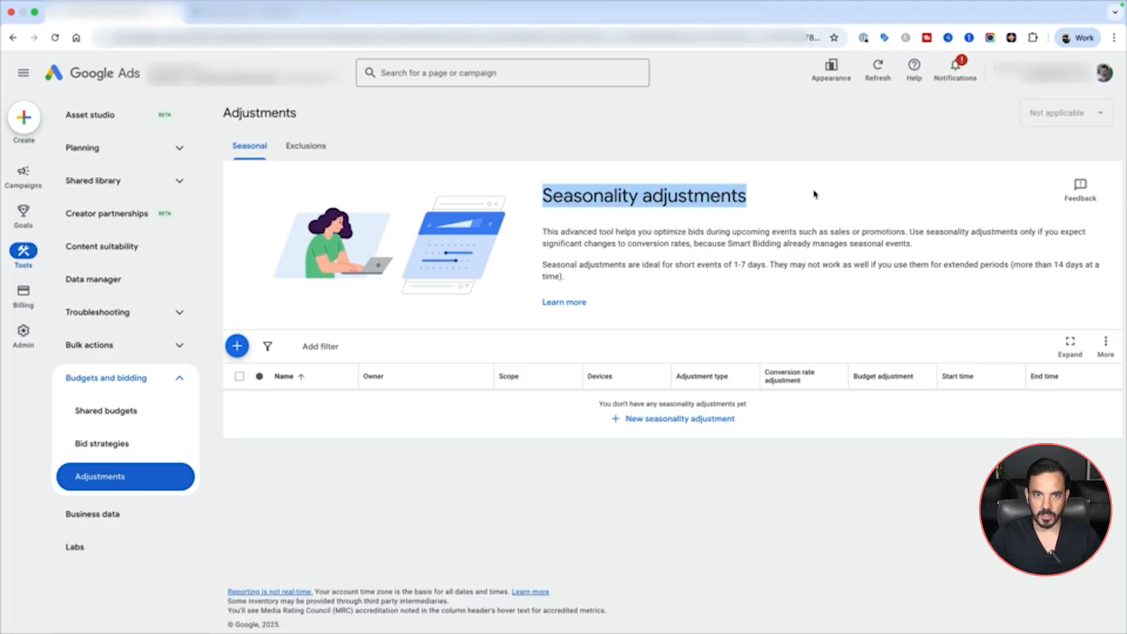
drag(573, 195, 747, 202)
click(567, 199)
drag(544, 198, 770, 210)
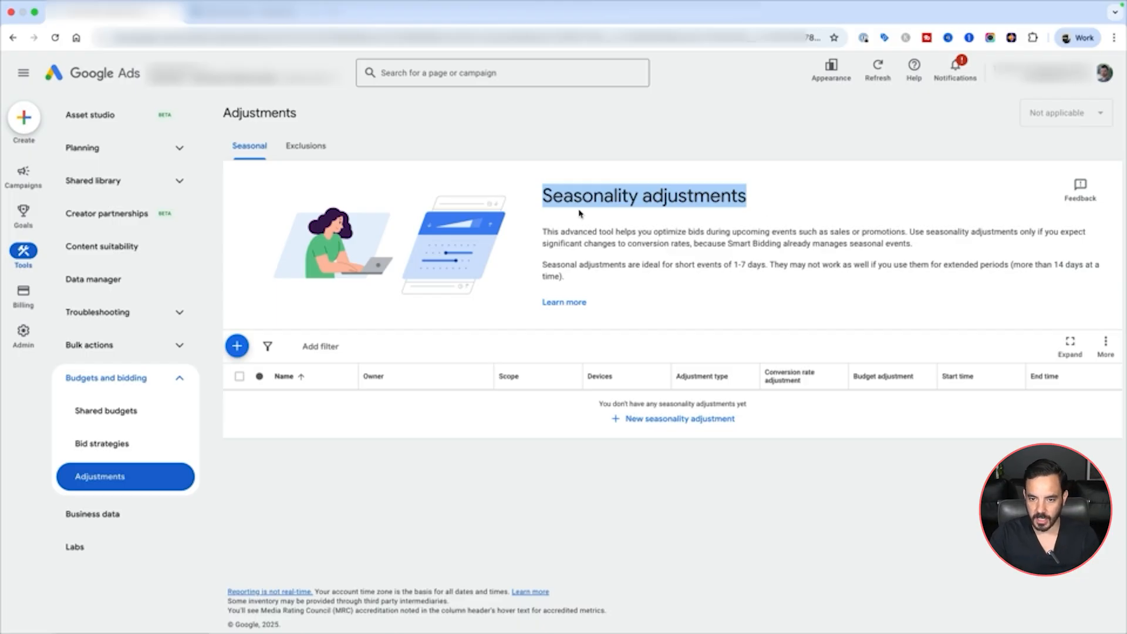
Step: Start a new data exclusion on the Adjustments page and name it BF2025
click(317, 151)
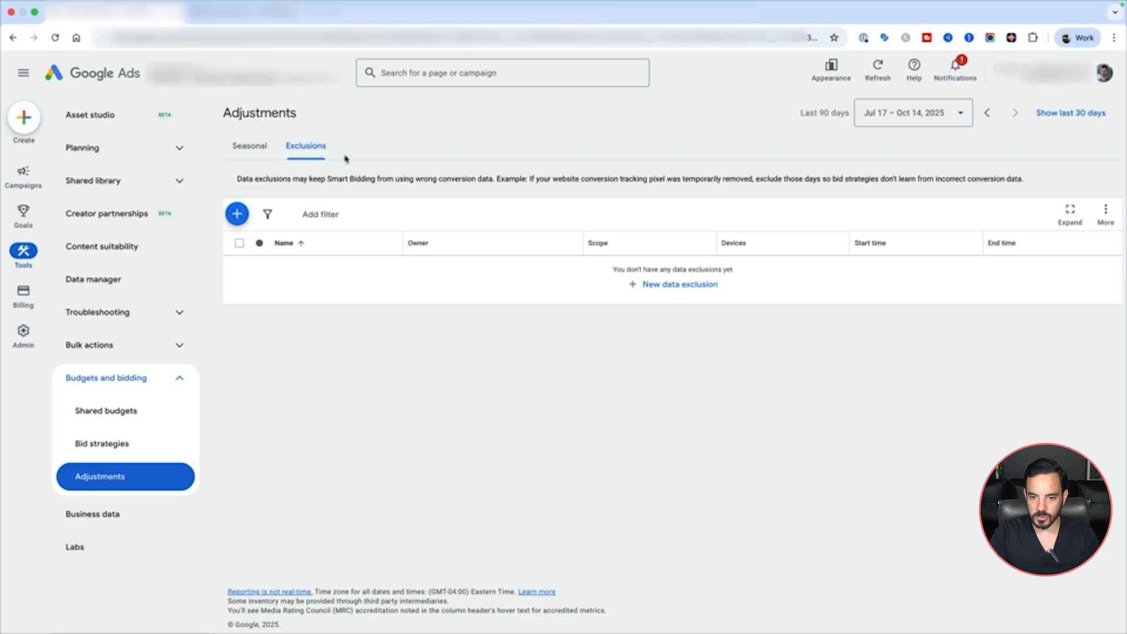
click(237, 214)
scroll(432, 289, down, 1)
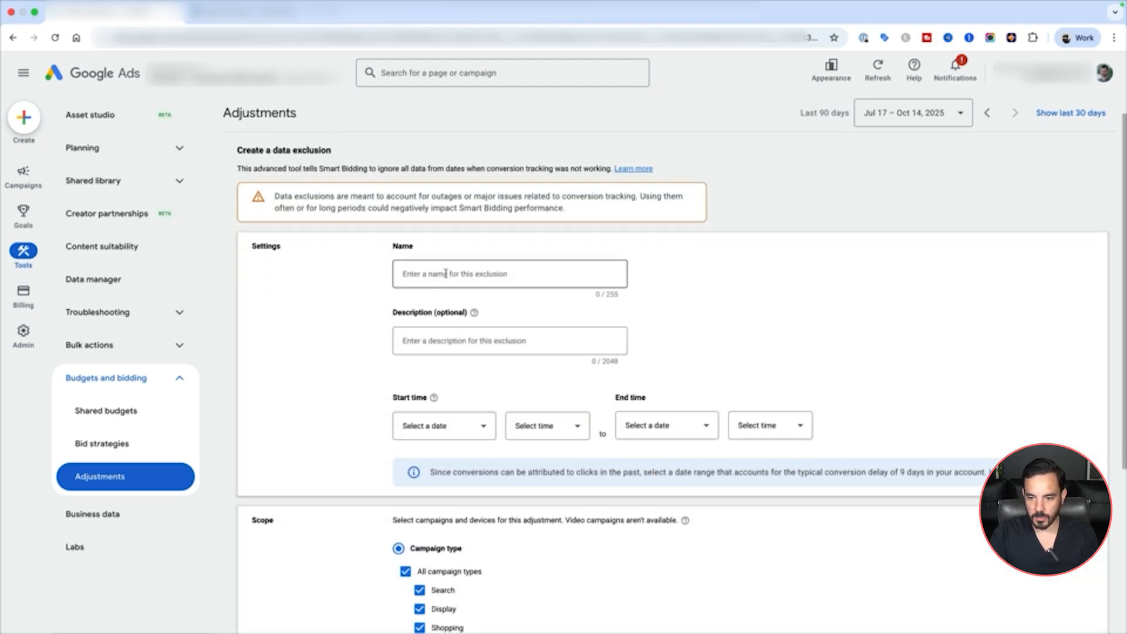
click(444, 273)
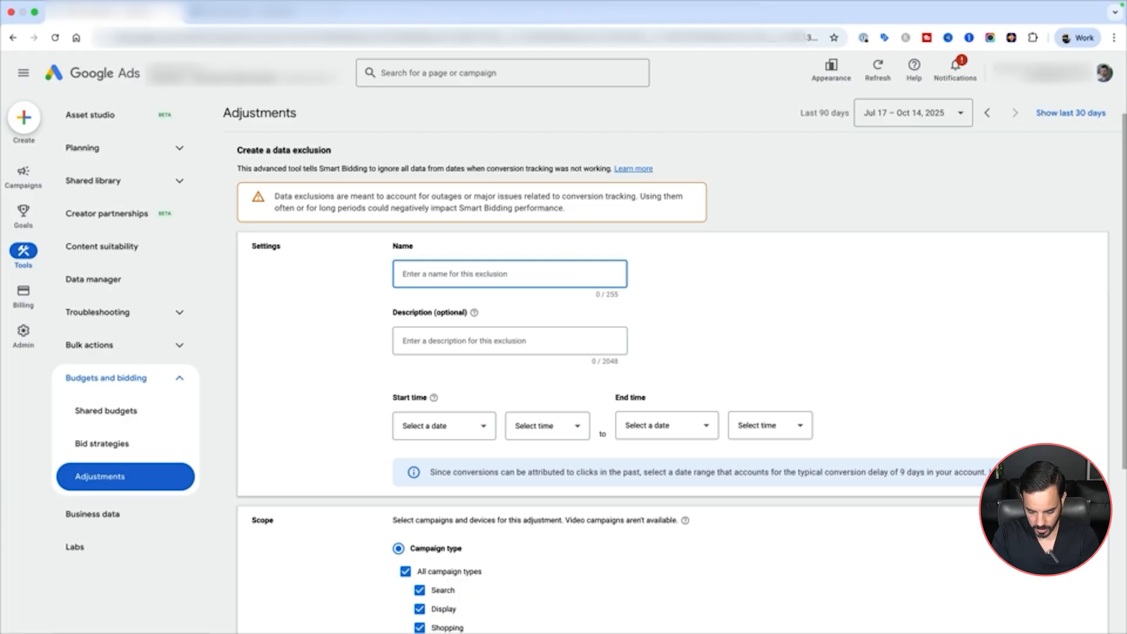
text(BF2025)
key(Tab)
Step: Set the BF2025 exclusion to start on Nov 23, 2025 and end on Dec 1, 2025
scroll(814, 311, down, 2)
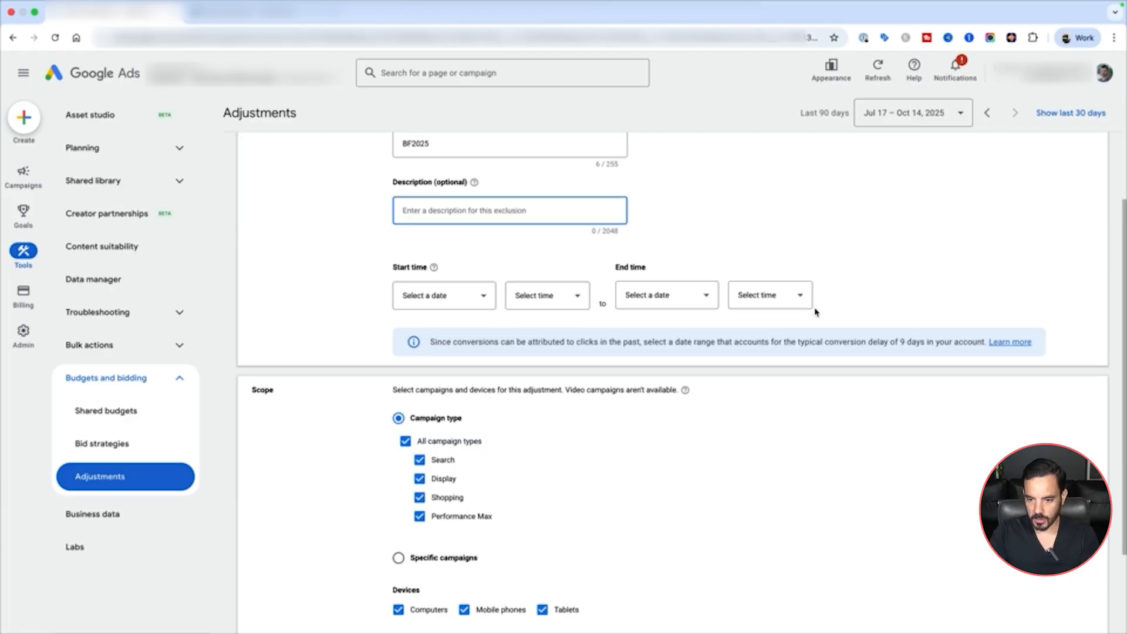
scroll(675, 329, up, 1)
click(483, 329)
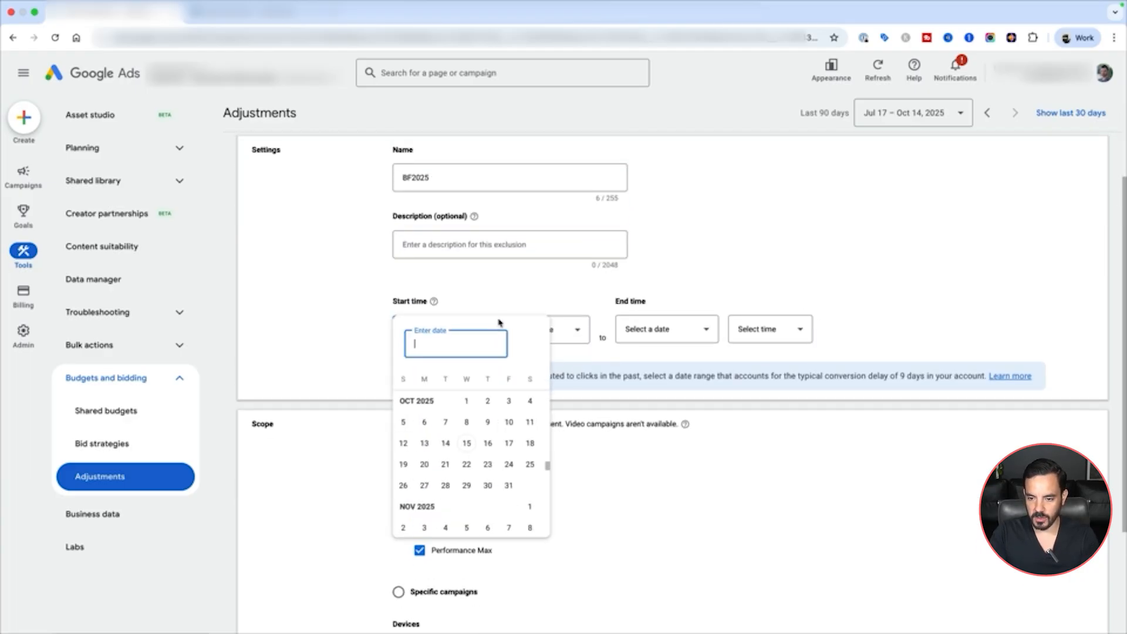
scroll(463, 487, down, 2)
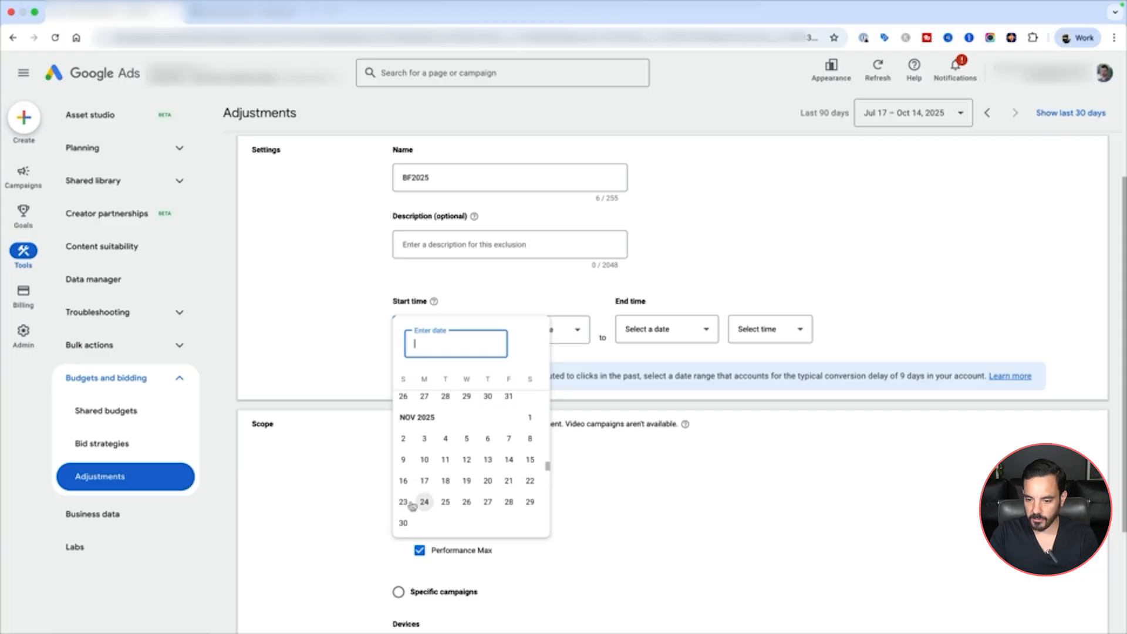
click(403, 502)
click(681, 335)
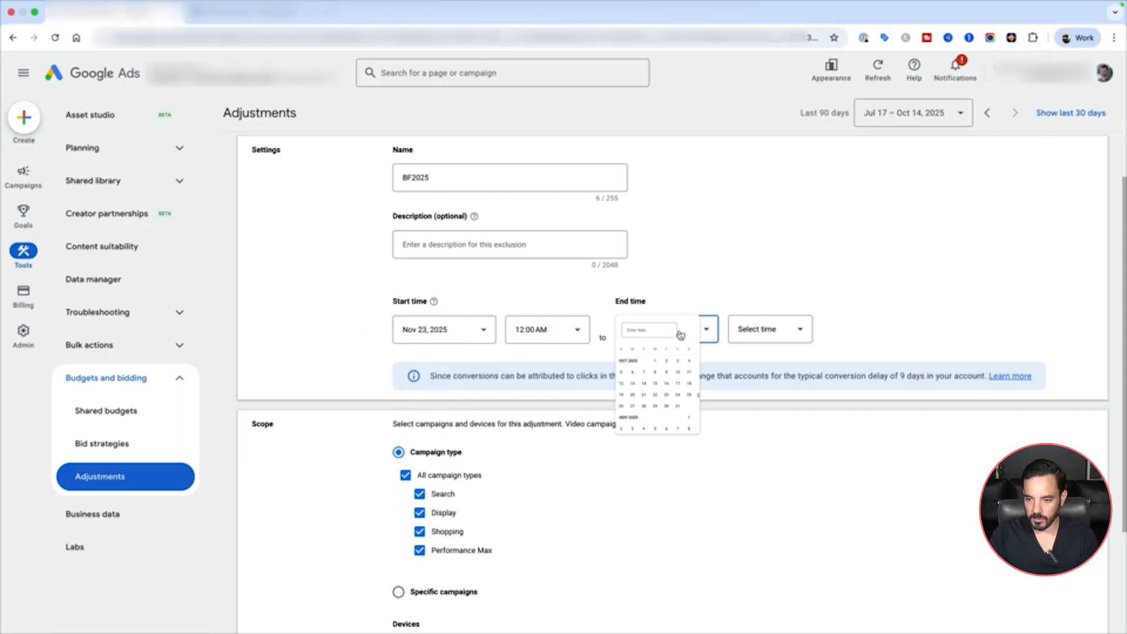
scroll(675, 440, down, 3)
click(651, 450)
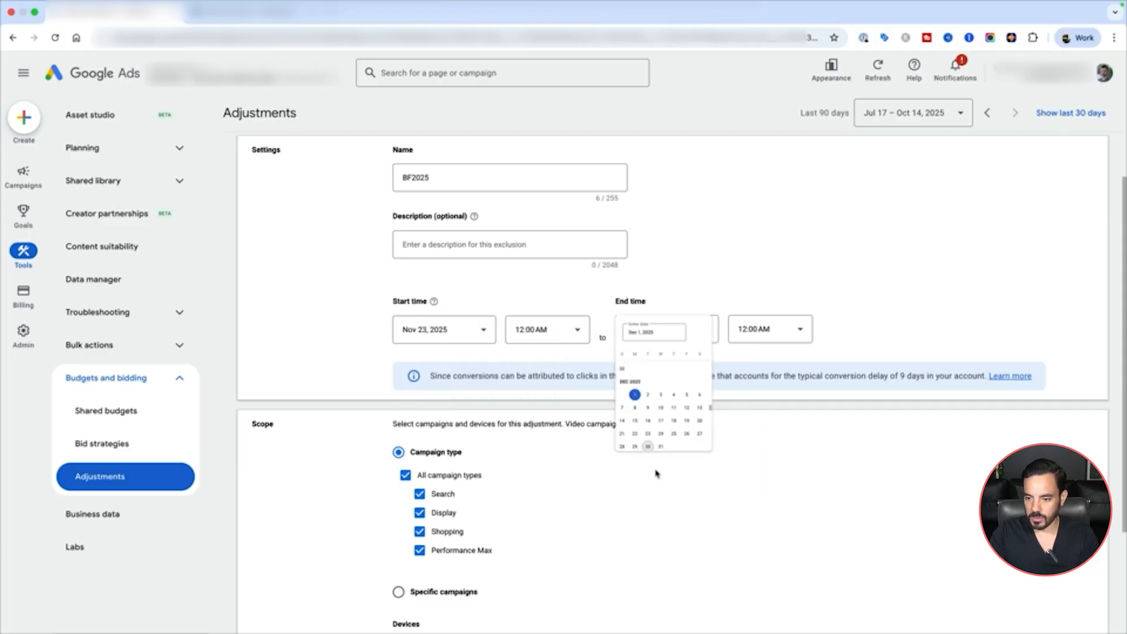
Step: Review the BF2025 exclusion's settings, including its date range, campaign-type scope and targeted devices
scroll(434, 410, down, 2)
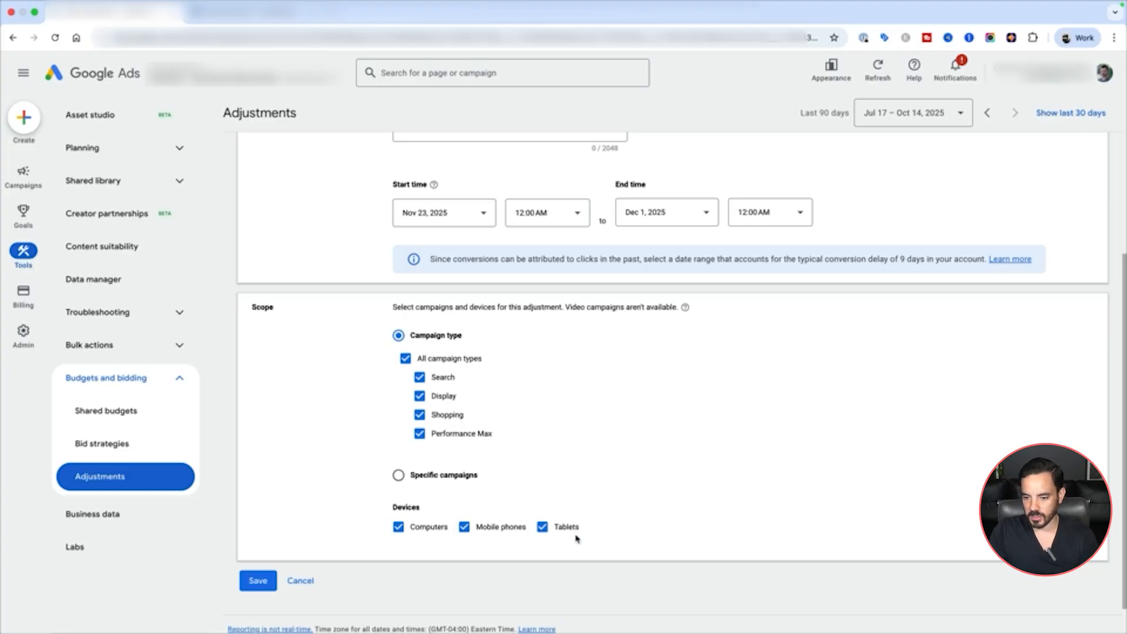
scroll(641, 502, up, 4)
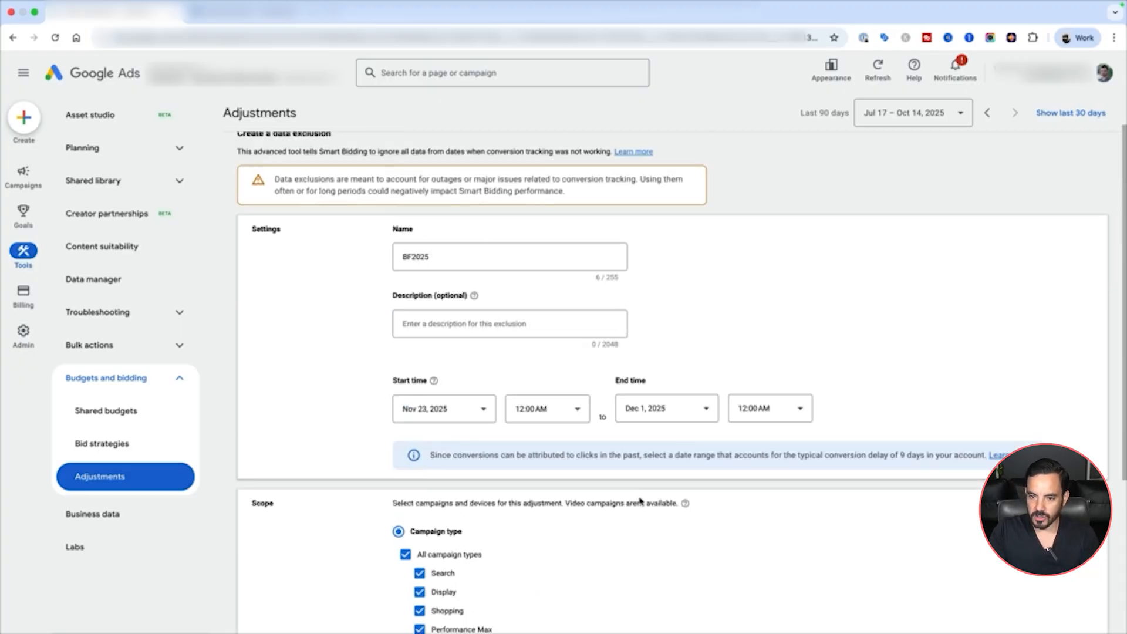
scroll(641, 502, up, 2)
scroll(641, 497, down, 4)
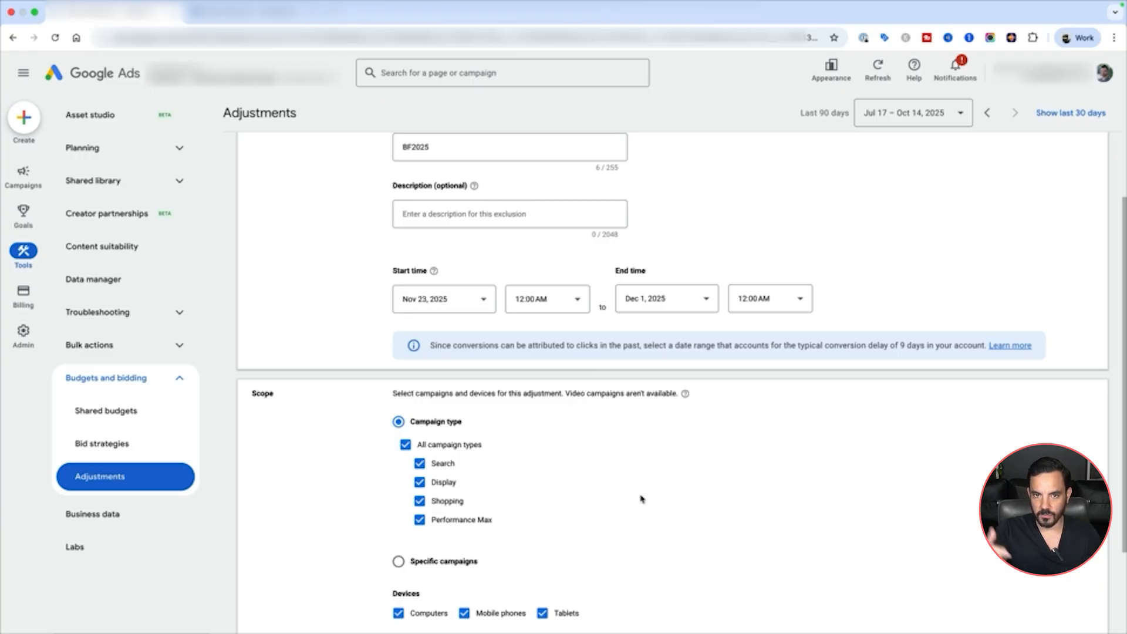
scroll(641, 498, down, 3)
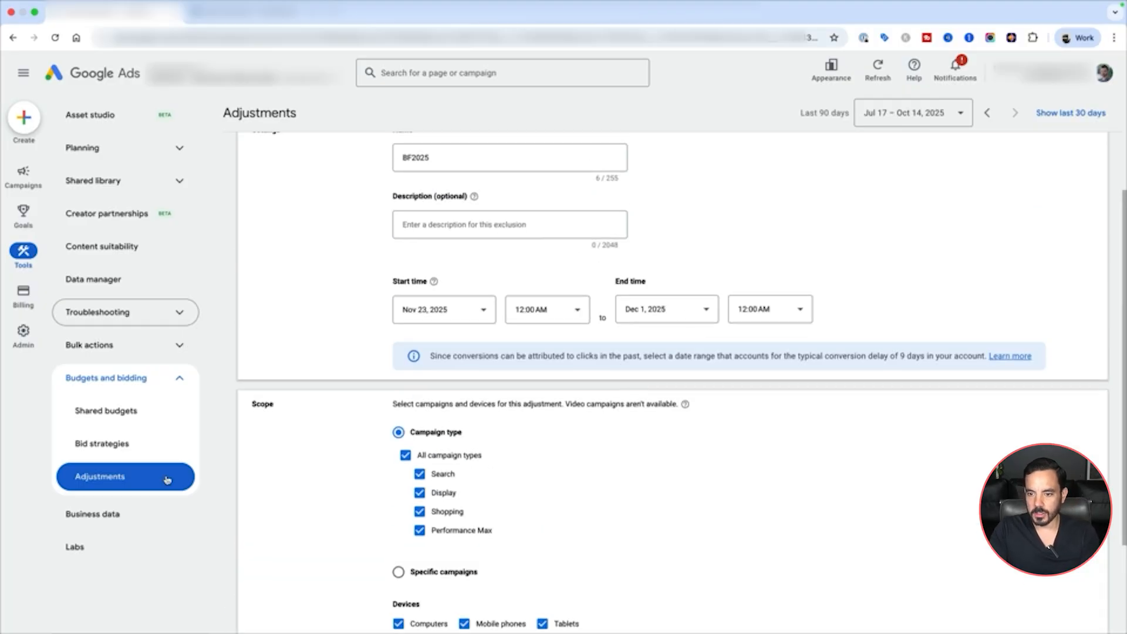
scroll(533, 377, down, 2)
click(260, 547)
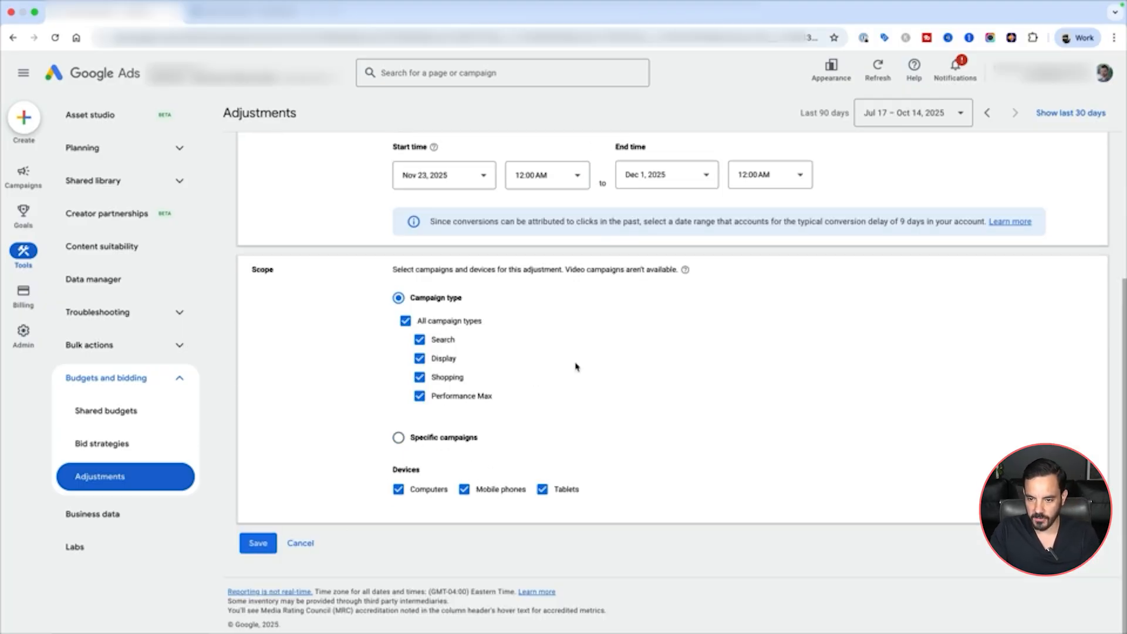
scroll(577, 367, up, 4)
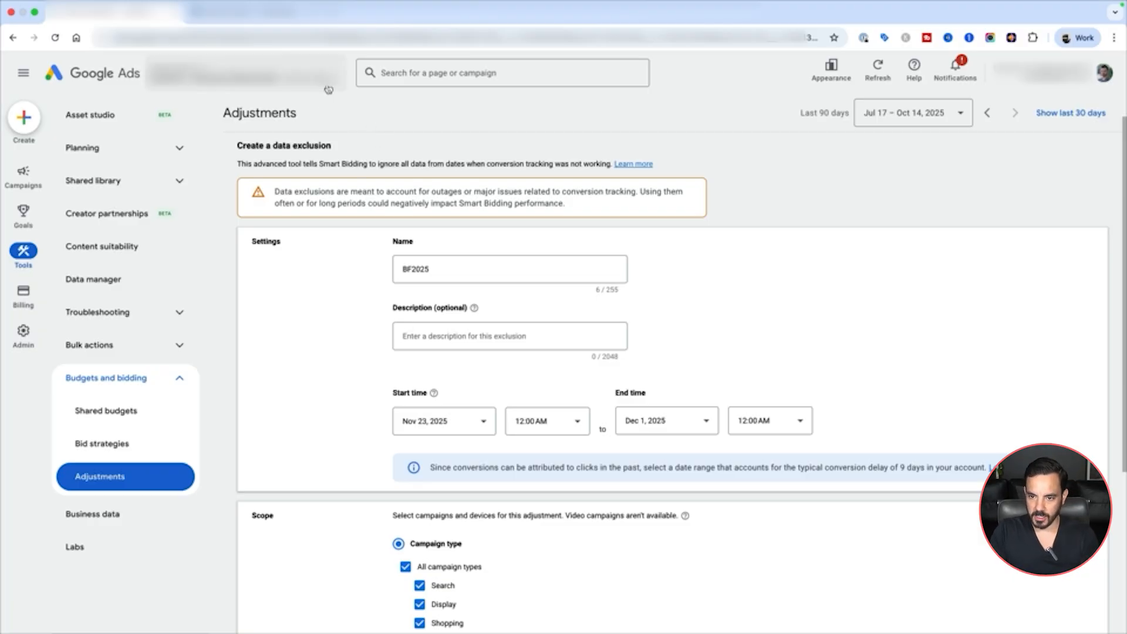
Step: Switch to the Black Friday playbook in Workflowy, open its Pre-Load Your TOF Audience section and briefly highlight "TOF" in the heading
click(269, 22)
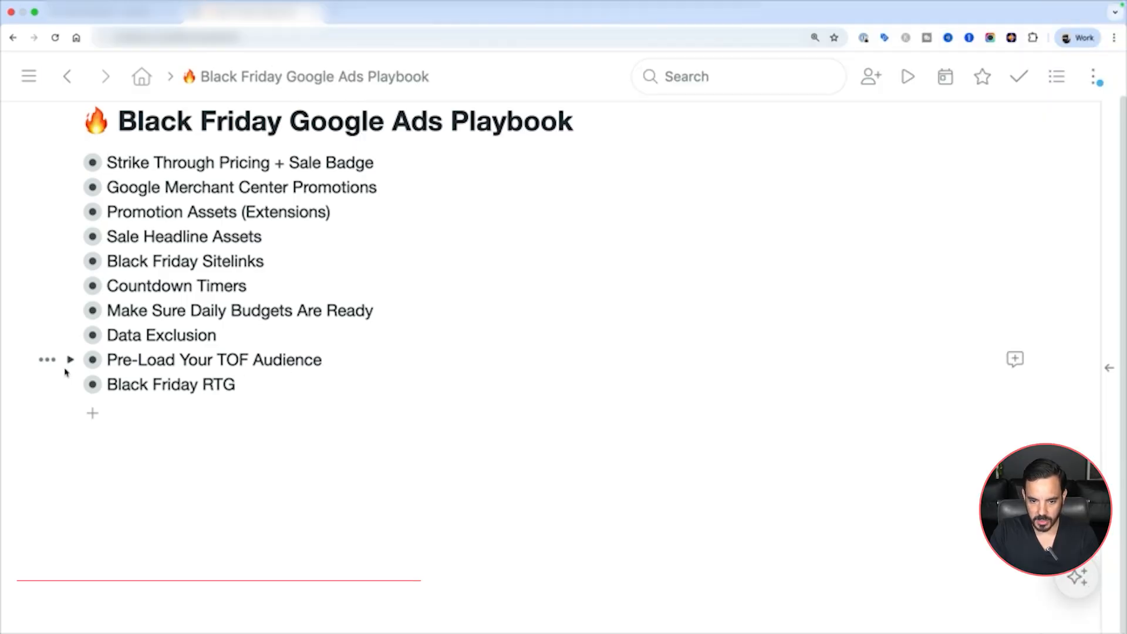
click(93, 360)
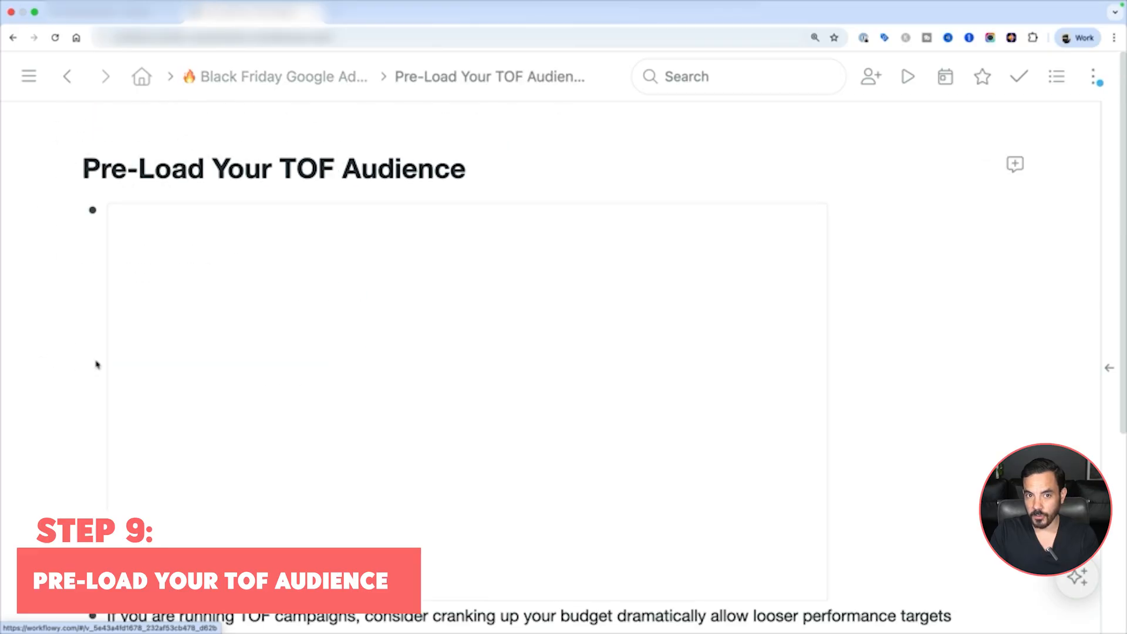
drag(281, 169, 337, 185)
click(338, 184)
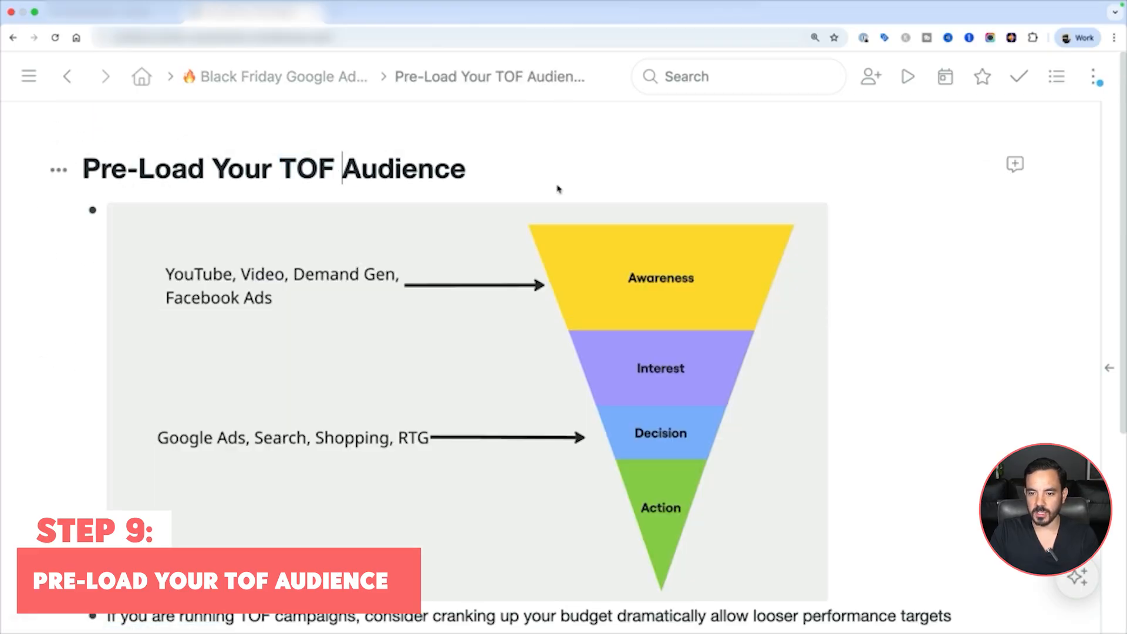